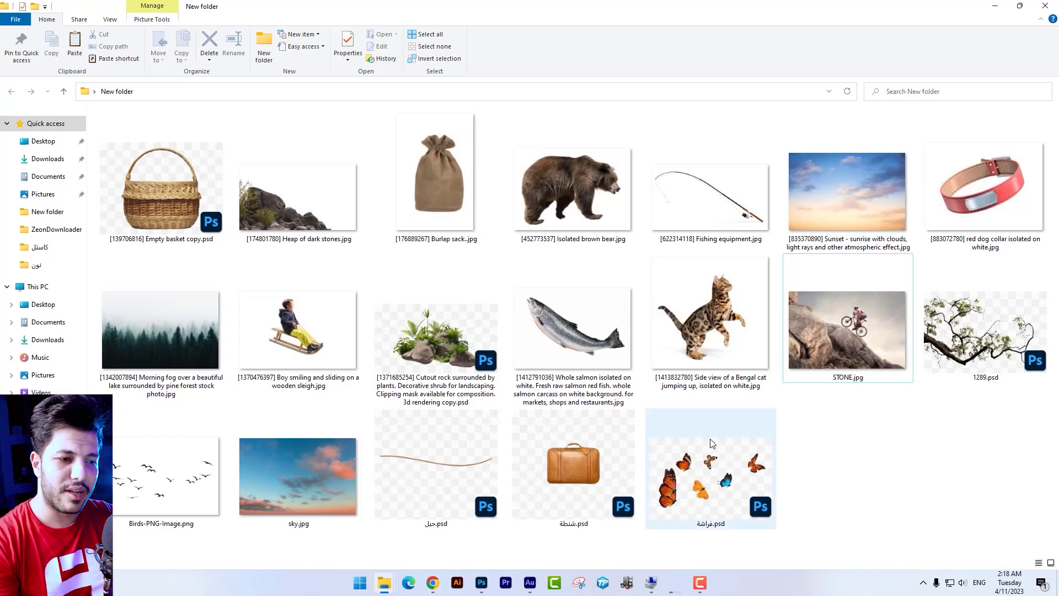
# Switch to Photoshop and check the blank document's image size without changing it.
pyautogui.click(488, 581)
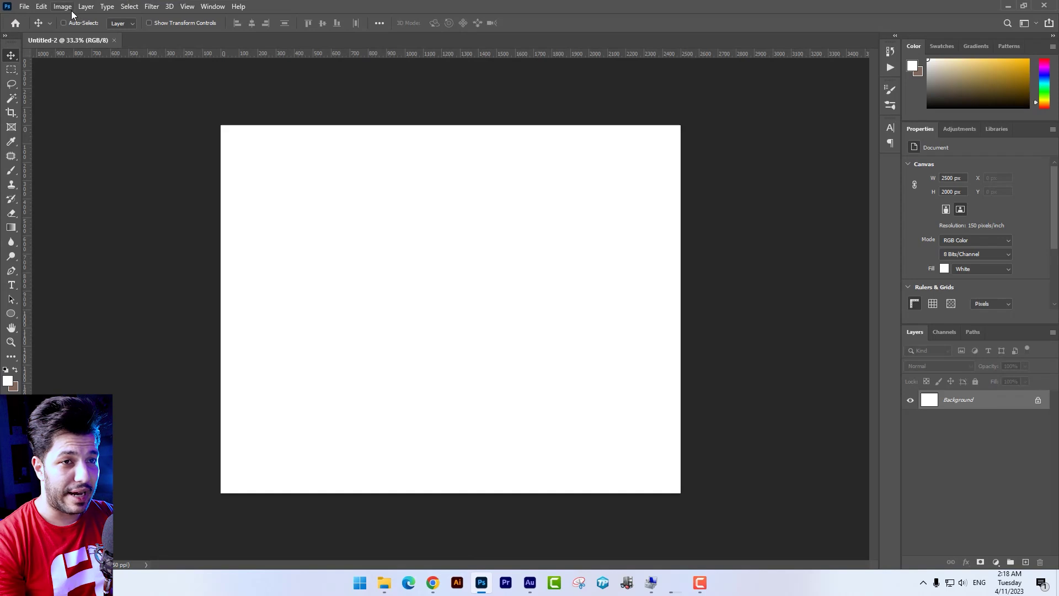
pyautogui.click(63, 6)
pyautogui.click(72, 88)
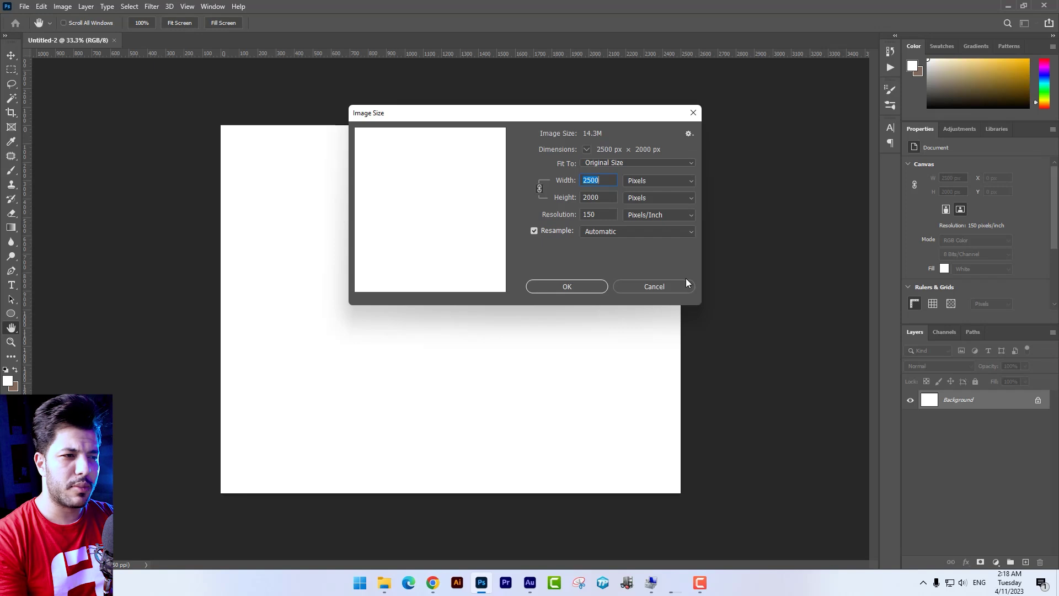
pyautogui.click(673, 290)
# Place STONE.jpg from New folder into the blank document as a new layer.
pyautogui.hotkey('alt', 'Tab')
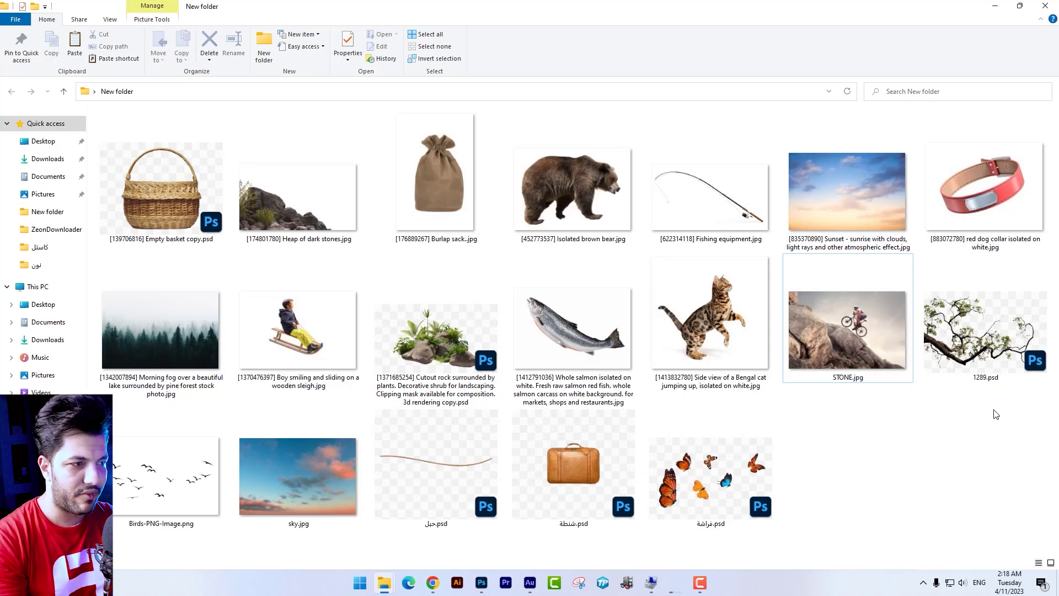
pyautogui.moveTo(861, 355); pyautogui.dragTo(572, 305)
pyautogui.hotkey('alt', 'Tab')
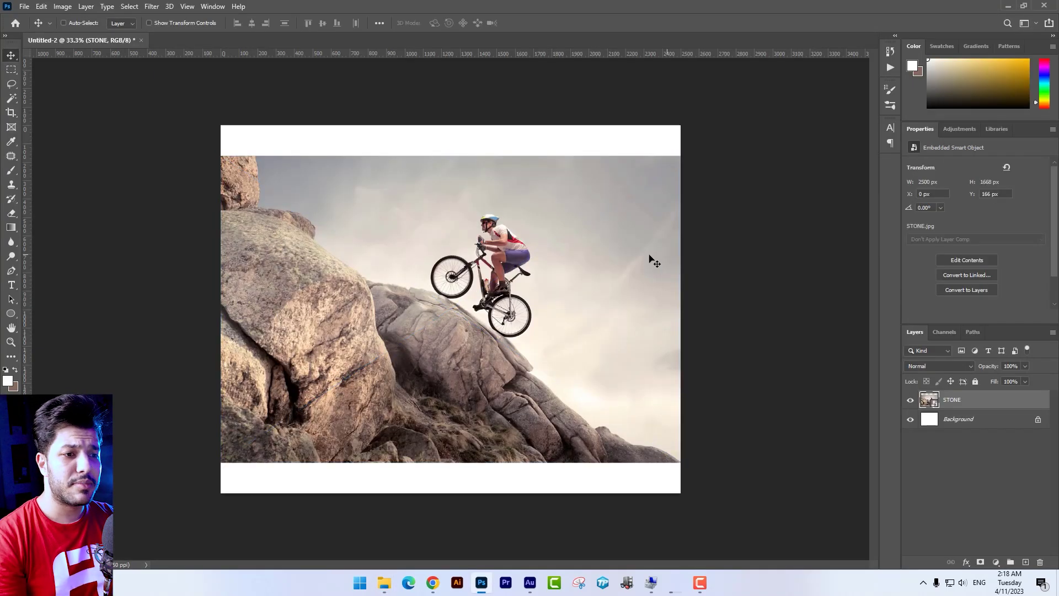
# Flip the STONE image horizontally, scale it to about 33% and move it against the canvas's right edge.
pyautogui.rightClick(563, 269)
pyautogui.click(598, 437)
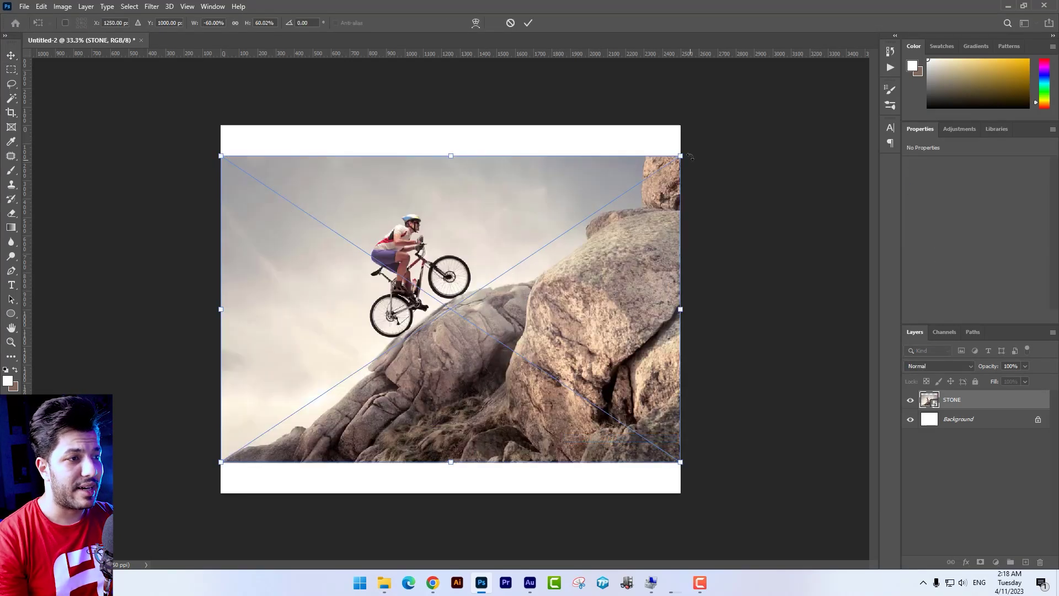
pyautogui.moveTo(682, 156); pyautogui.dragTo(576, 224)
pyautogui.press('Return')
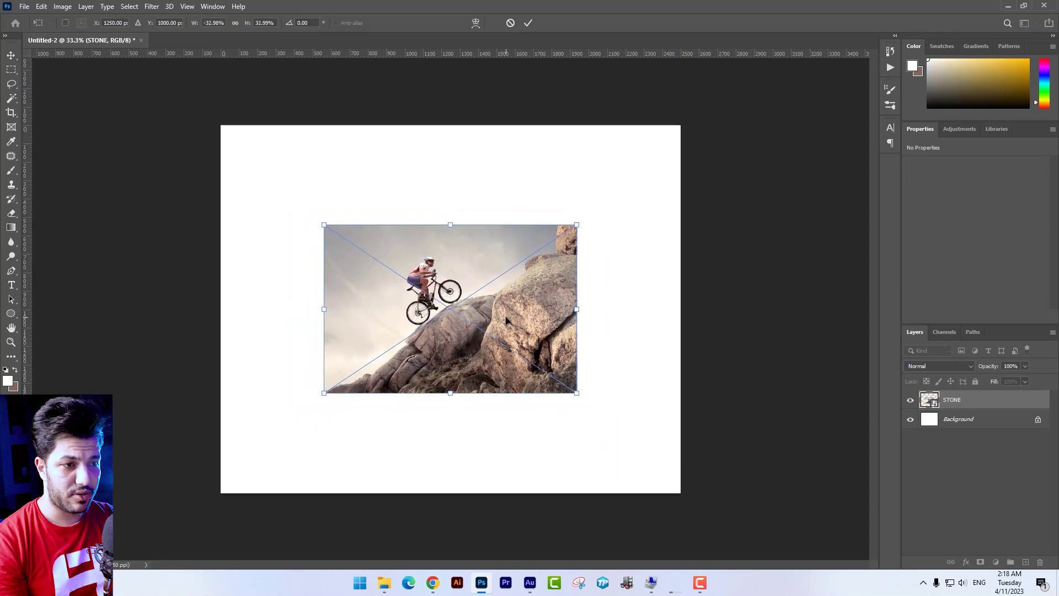
pyautogui.moveTo(609, 351); pyautogui.dragTo(695, 363)
pyautogui.hotkey('ctrl', 't')
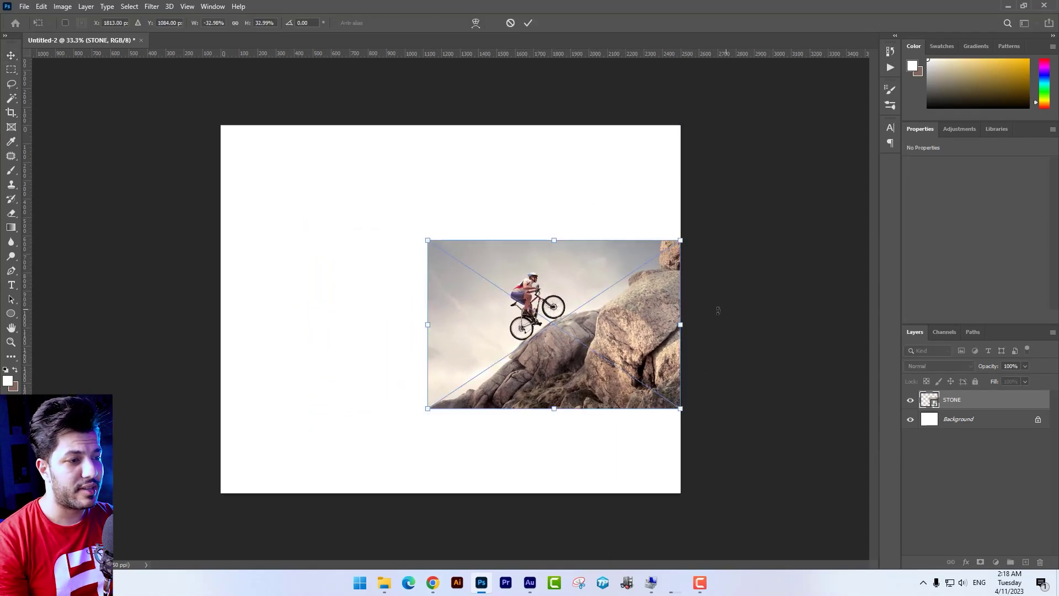
pyautogui.press('Return')
# Select the subject of the STONE image, the cyclist and the rocks, automatically with Select Subject.
pyautogui.hotkey('ctrl', '+')
pyautogui.hotkey('ctrl', '+')
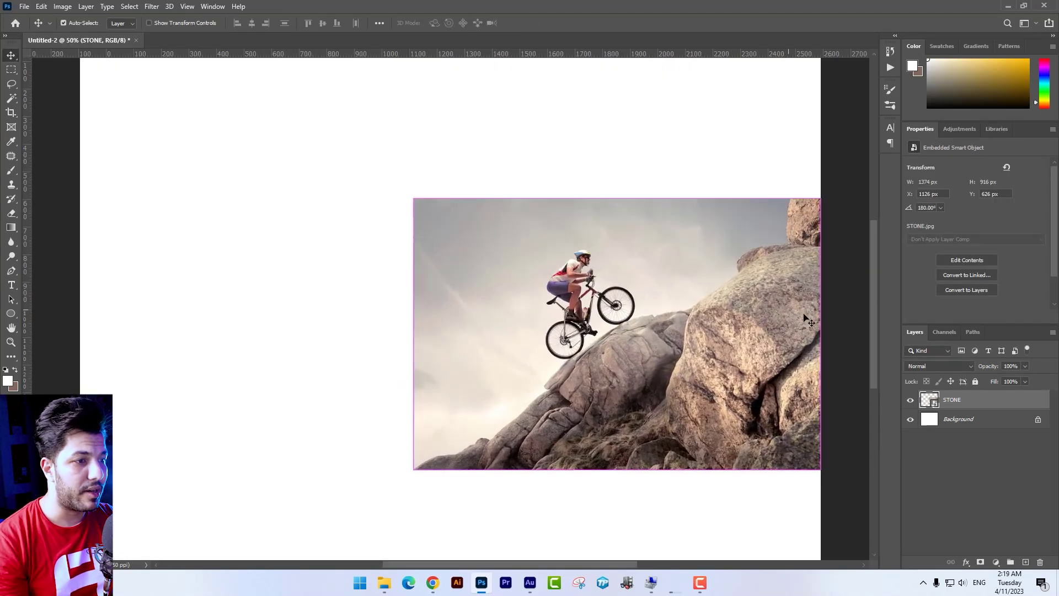
pyautogui.hotkey('ctrl', '+')
pyautogui.moveTo(807, 318); pyautogui.dragTo(565, 267)
pyautogui.hotkey('ctrl', '-')
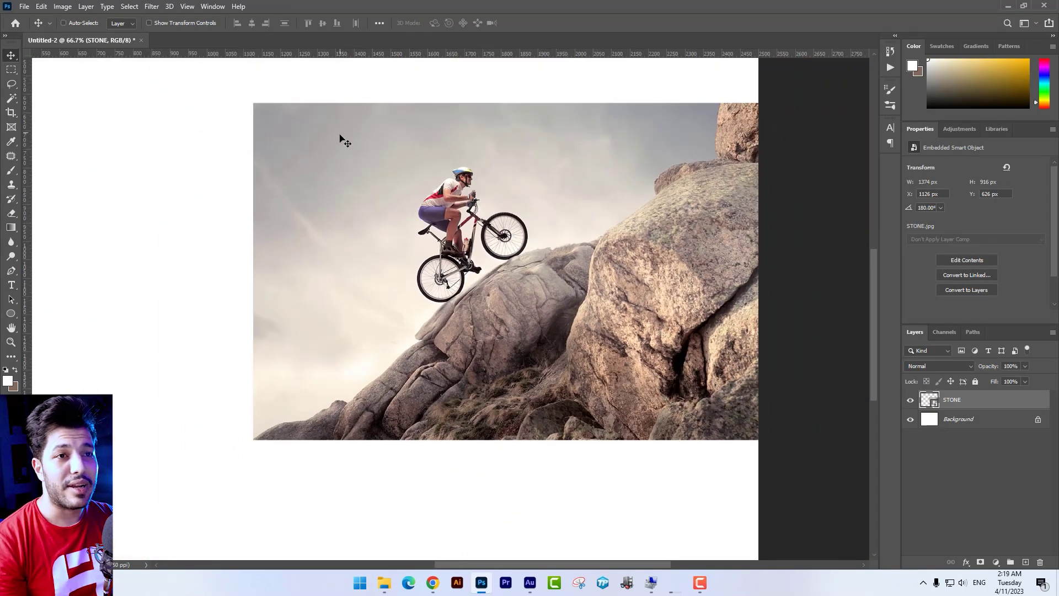
pyautogui.click(133, 10)
pyautogui.click(144, 135)
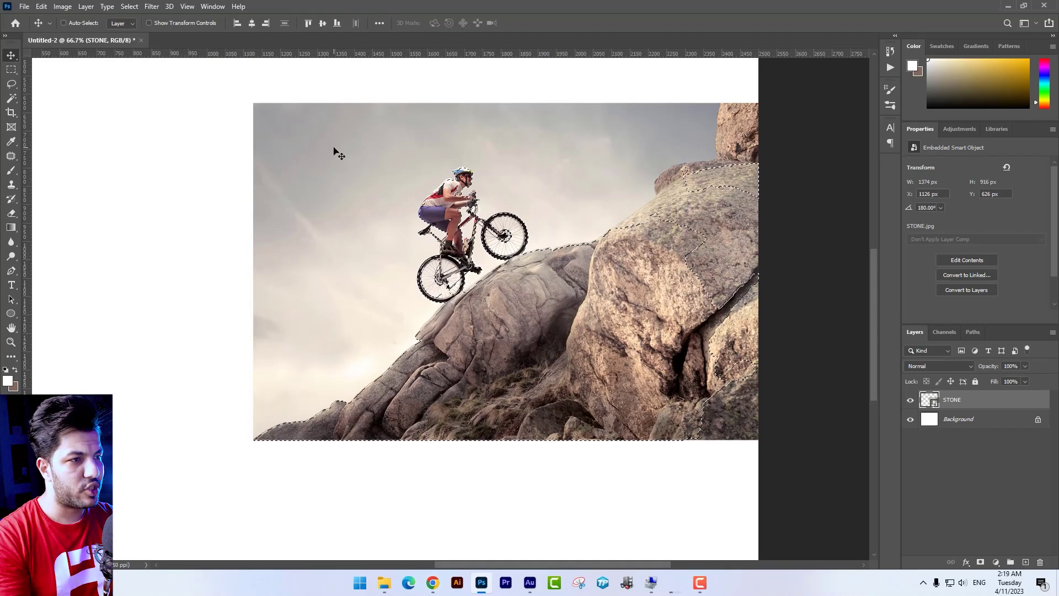
# Add the missing rocks near the image's right edge with Quick Selection and mask the STONE layer with the selection.
pyautogui.moveTo(700, 247); pyautogui.dragTo(578, 286)
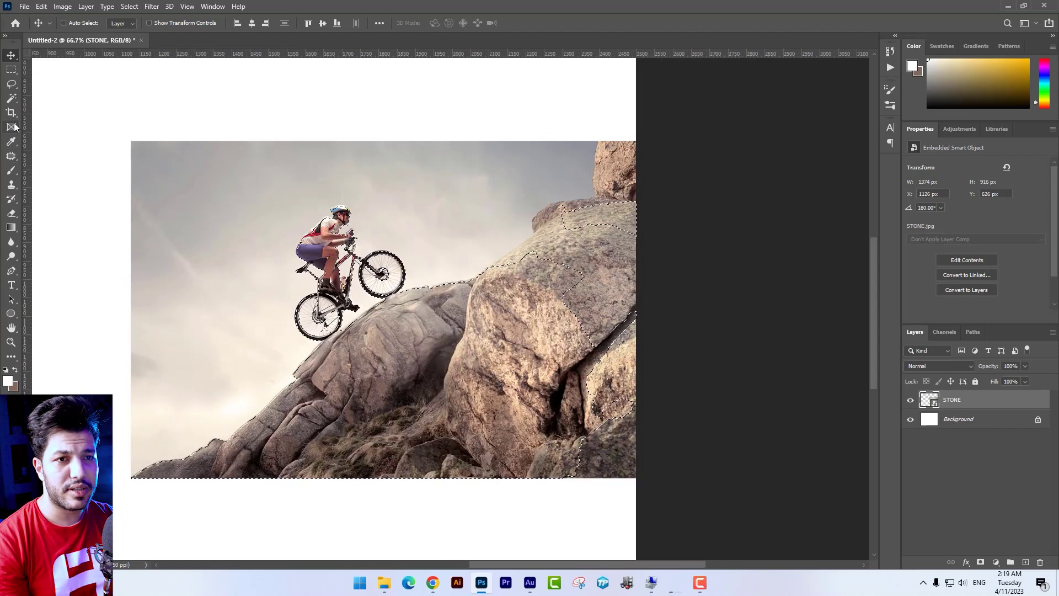
pyautogui.click(11, 98)
pyautogui.click(56, 105)
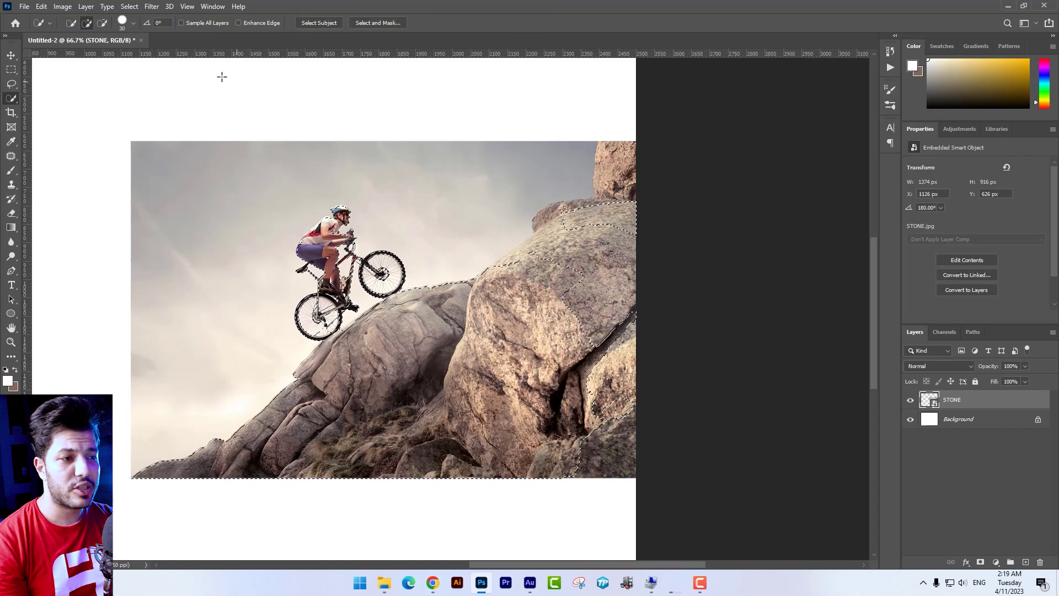
pyautogui.moveTo(591, 287)
pyautogui.mouseDown()
pyautogui.moveTo(593, 238)
pyautogui.moveTo(522, 252)
pyautogui.moveTo(488, 283)
pyautogui.mouseUp()
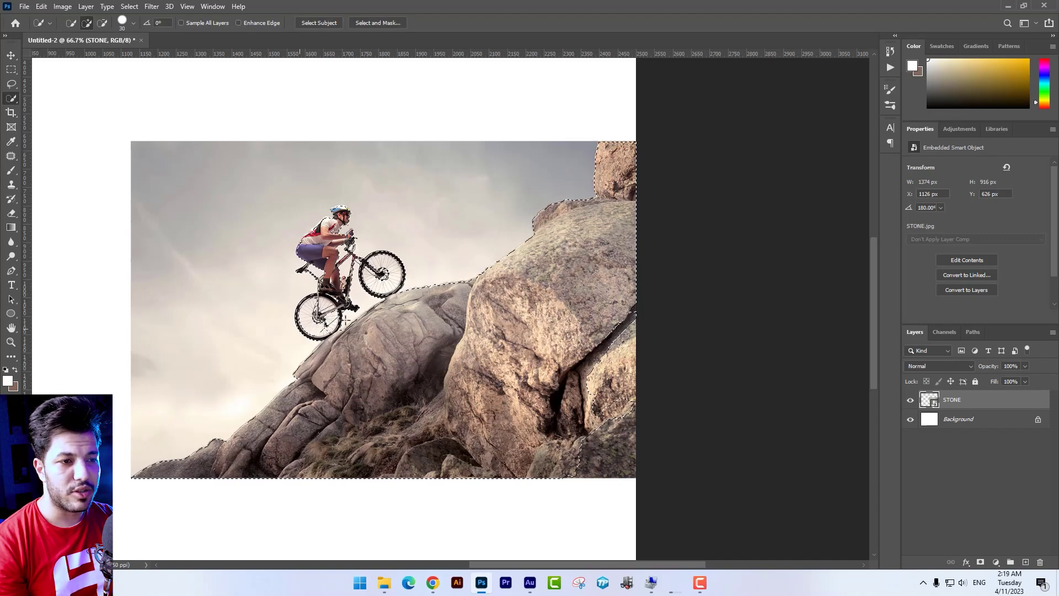
pyautogui.click(980, 561)
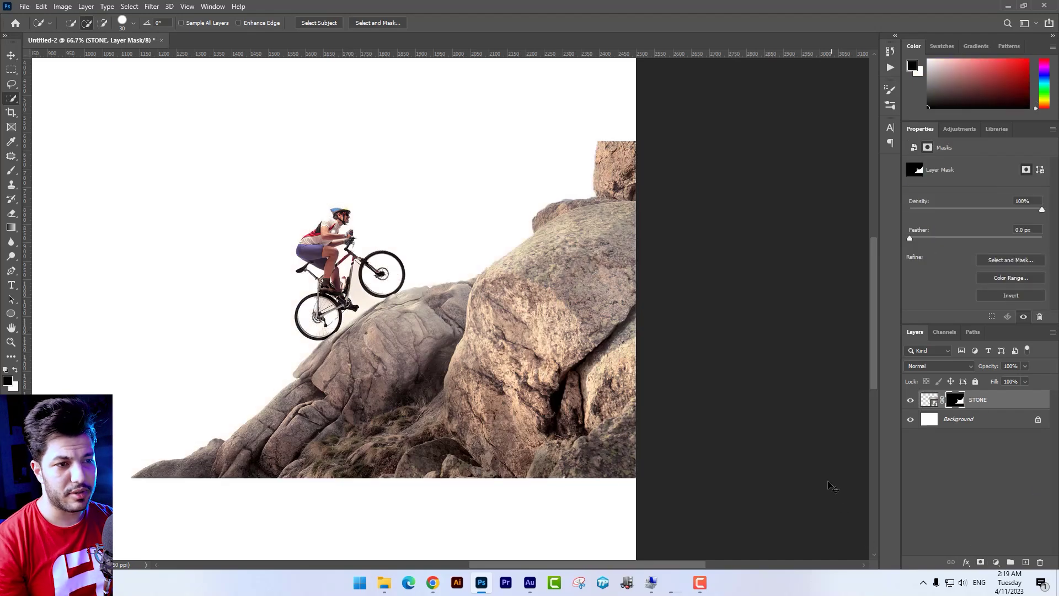
# Trace a Pen path around the cyclist, following the rock edge beneath the wheels, and convert it into a selection.
pyautogui.hotkey('ctrl', '+')
pyautogui.moveTo(400, 411); pyautogui.dragTo(514, 374)
pyautogui.hotkey('ctrl', '+')
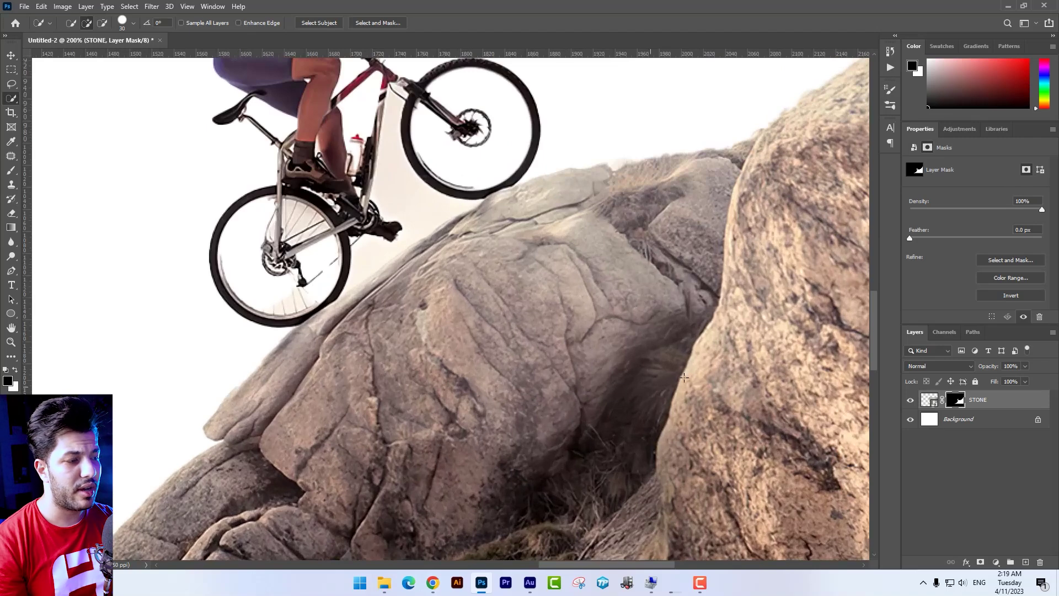
pyautogui.click(929, 404)
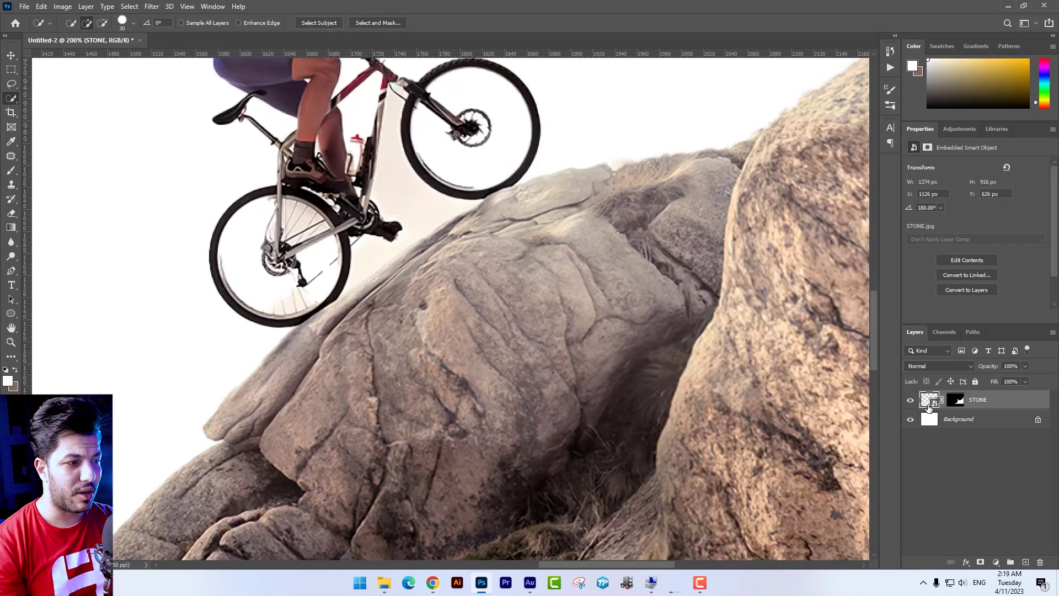
pyautogui.click(11, 271)
pyautogui.click(288, 331)
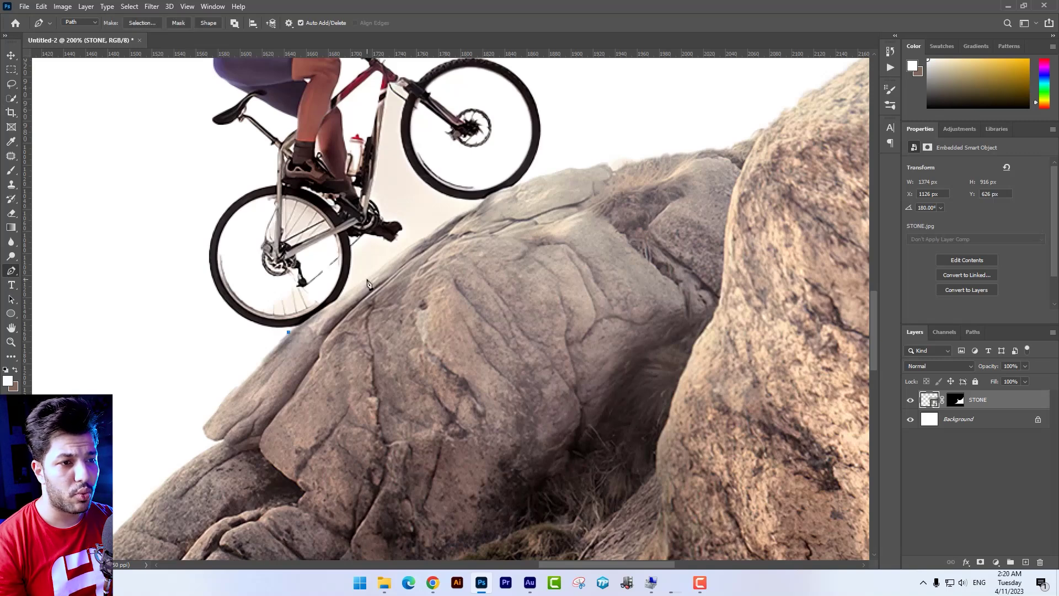
pyautogui.moveTo(366, 279); pyautogui.dragTo(374, 275)
pyautogui.moveTo(444, 226); pyautogui.dragTo(605, 213)
pyautogui.moveTo(639, 184); pyautogui.dragTo(637, 215)
pyautogui.moveTo(642, 62); pyautogui.dragTo(631, 272)
pyautogui.moveTo(591, 204); pyautogui.dragTo(548, 182)
pyautogui.moveTo(435, 143); pyautogui.dragTo(293, 132)
pyautogui.click(244, 163)
pyautogui.moveTo(293, 132); pyautogui.dragTo(378, 84)
pyautogui.moveTo(200, 179); pyautogui.dragTo(183, 207)
pyautogui.click(180, 234)
pyautogui.click(168, 363)
pyautogui.moveTo(184, 318); pyautogui.dragTo(177, 217)
pyautogui.moveTo(170, 367); pyautogui.dragTo(180, 389)
pyautogui.moveTo(225, 439); pyautogui.dragTo(234, 441)
pyautogui.click(248, 442)
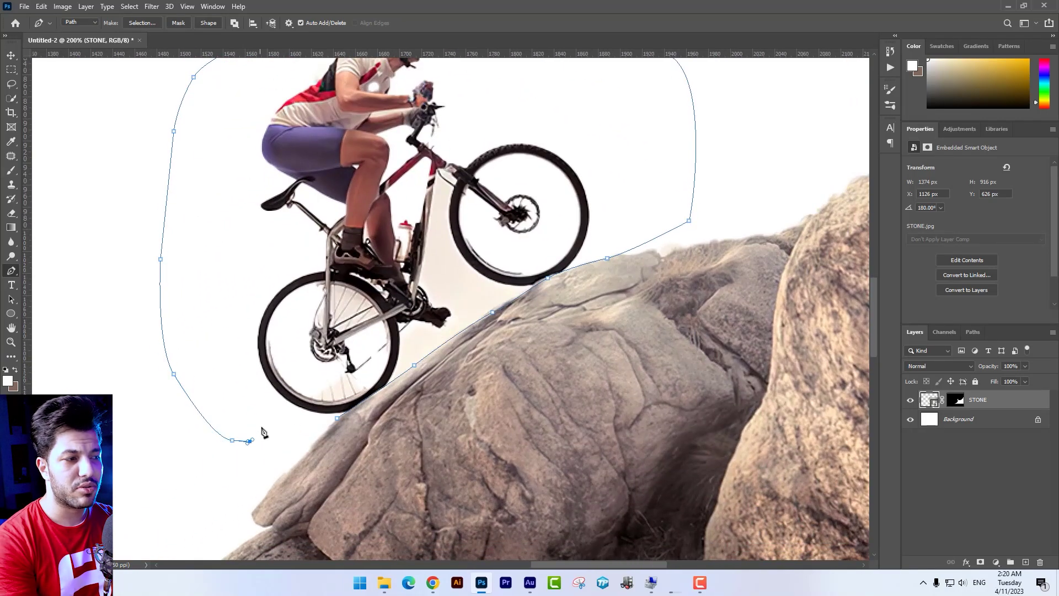
pyautogui.hotkey('ctrl', 'Return')
# Rasterize the STONE layer, delete the selected cyclist from it and clear the selection.
pyautogui.rightClick(983, 405)
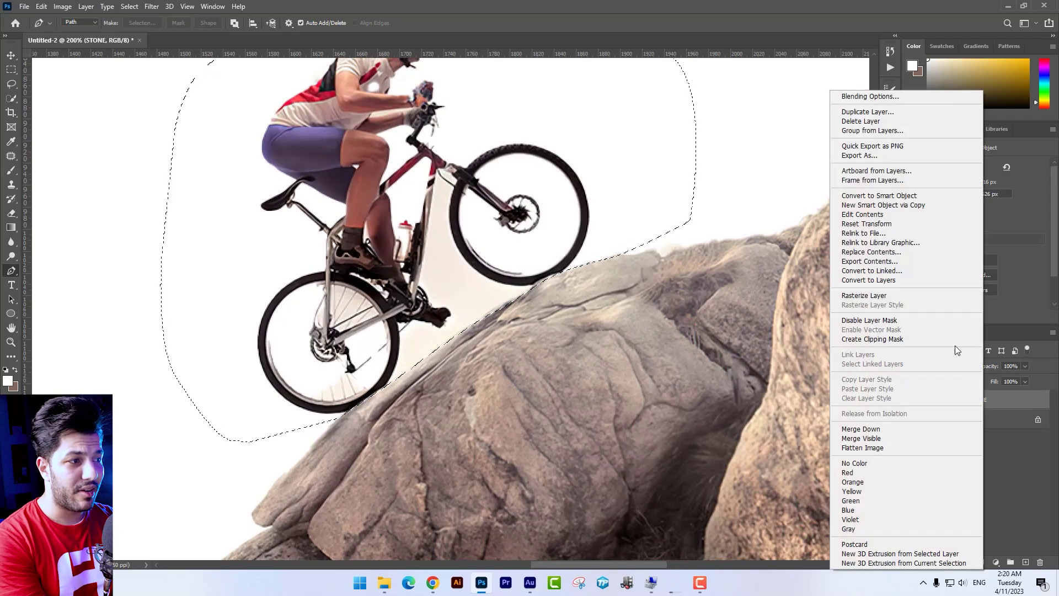
pyautogui.click(879, 298)
pyautogui.press('Delete')
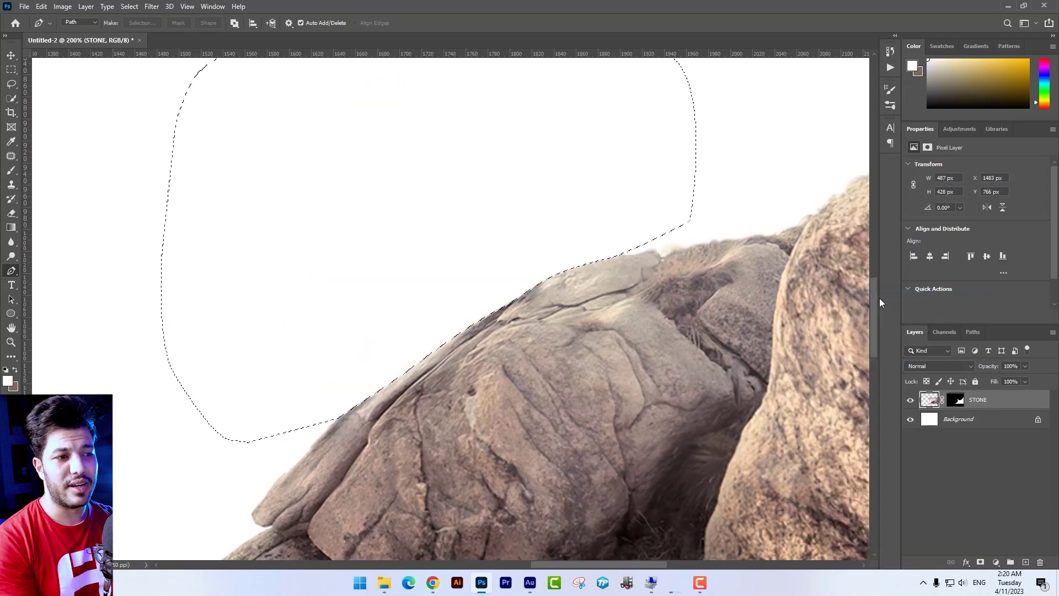
pyautogui.hotkey('ctrl', 'd')
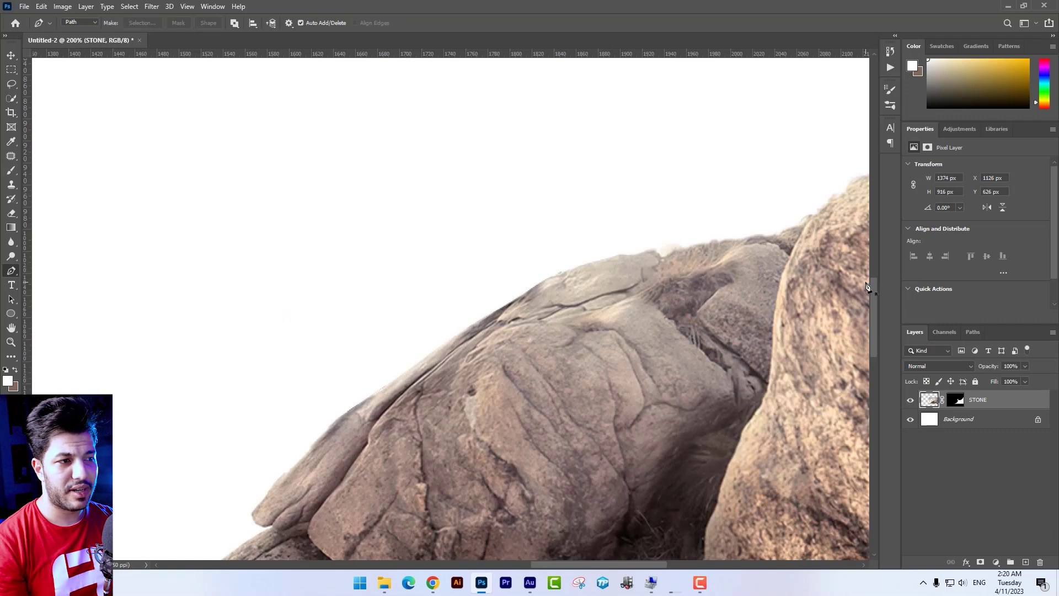
# Rotate the rock layer slightly clockwise and enlarge it a little, to about 1516 × 1102 px overall.
pyautogui.hotkey('ctrl', '-')
pyautogui.hotkey('ctrl', '-')
pyautogui.hotkey('ctrl', '-')
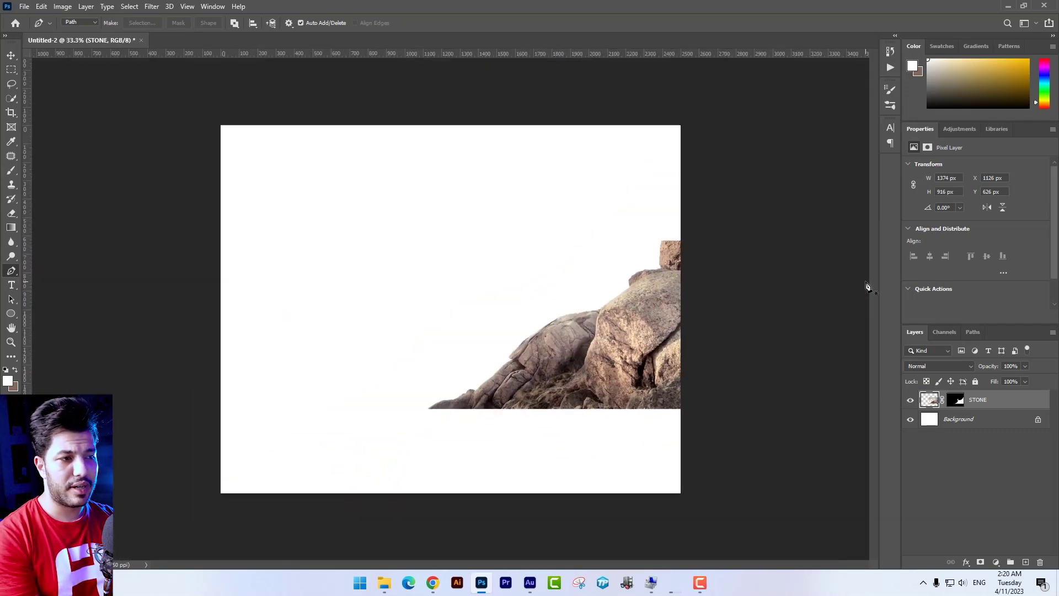
pyautogui.press('v')
pyautogui.hotkey('ctrl', 't')
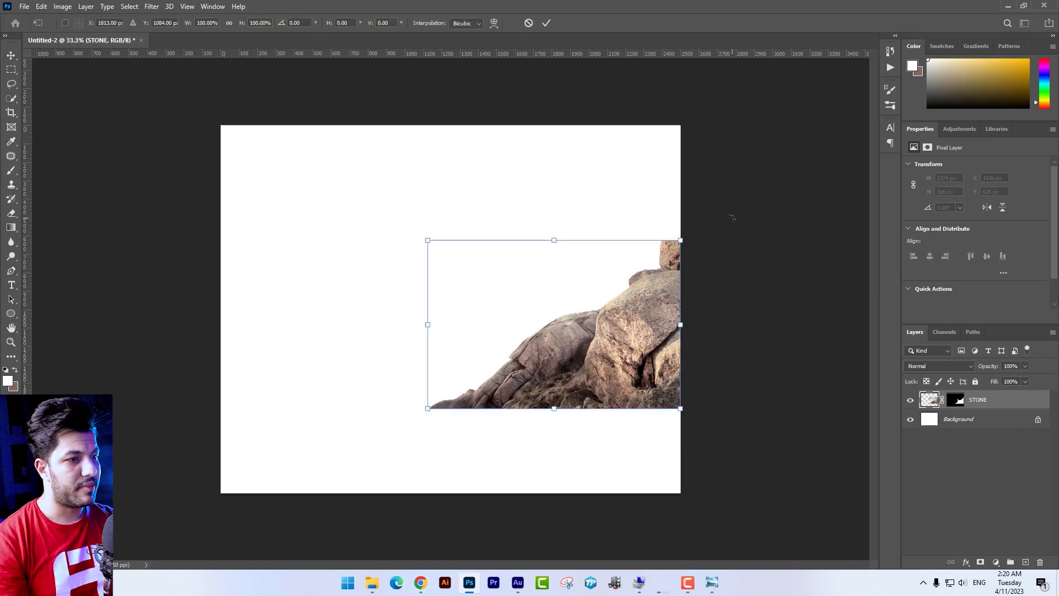
pyautogui.moveTo(732, 217); pyautogui.dragTo(752, 226)
pyautogui.moveTo(693, 254); pyautogui.dragTo(696, 251)
pyautogui.press('Return')
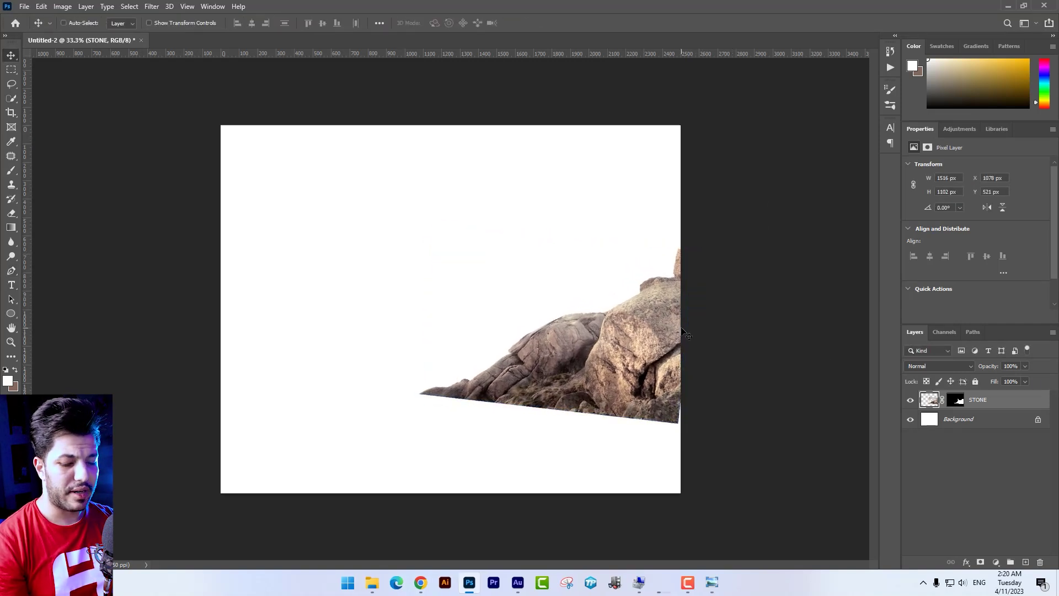
# Duplicate the rock layer down and to the left, and scale the copy to about 1210 × 880 px.
pyautogui.moveTo(619, 380); pyautogui.dragTo(503, 423)
pyautogui.moveTo(548, 370); pyautogui.dragTo(552, 369)
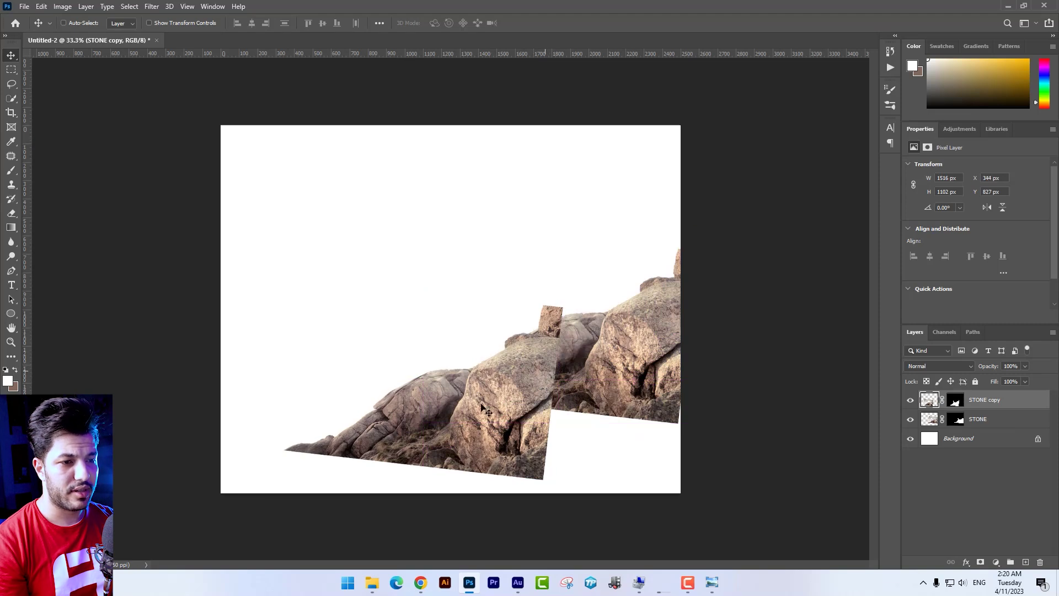
pyautogui.hotkey('ctrl', 't')
pyautogui.moveTo(284, 479); pyautogui.dragTo(351, 453)
pyautogui.moveTo(538, 364); pyautogui.dragTo(536, 374)
pyautogui.press('Return')
# Paint black on the STONE copy's mask with a 187 px soft round brush at 40% flow, hiding its square top block and blending the seam.
pyautogui.click(956, 399)
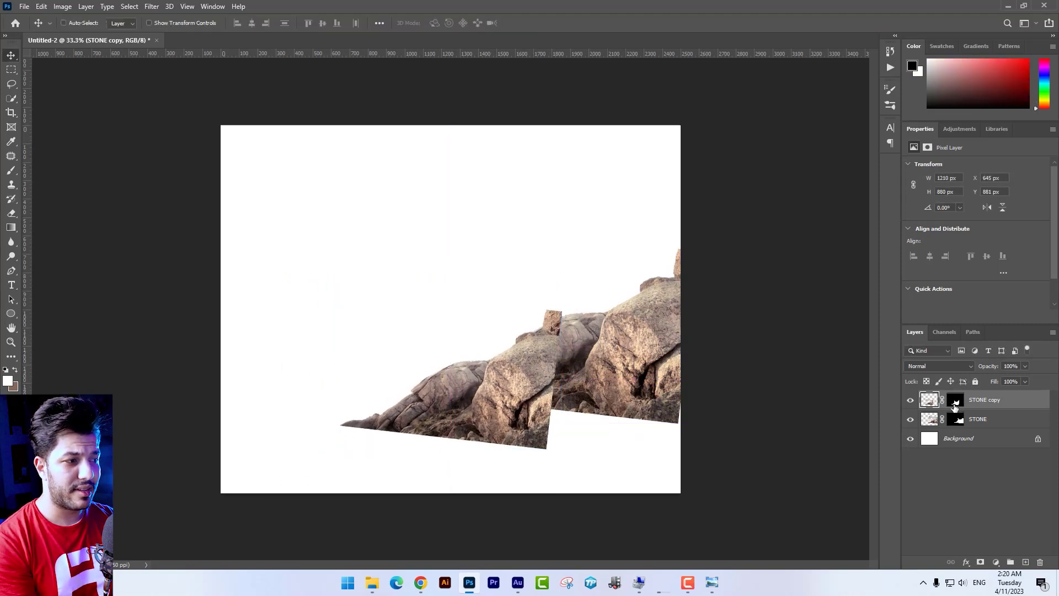
pyautogui.hotkey('ctrl', '+')
pyautogui.hotkey('ctrl', '+')
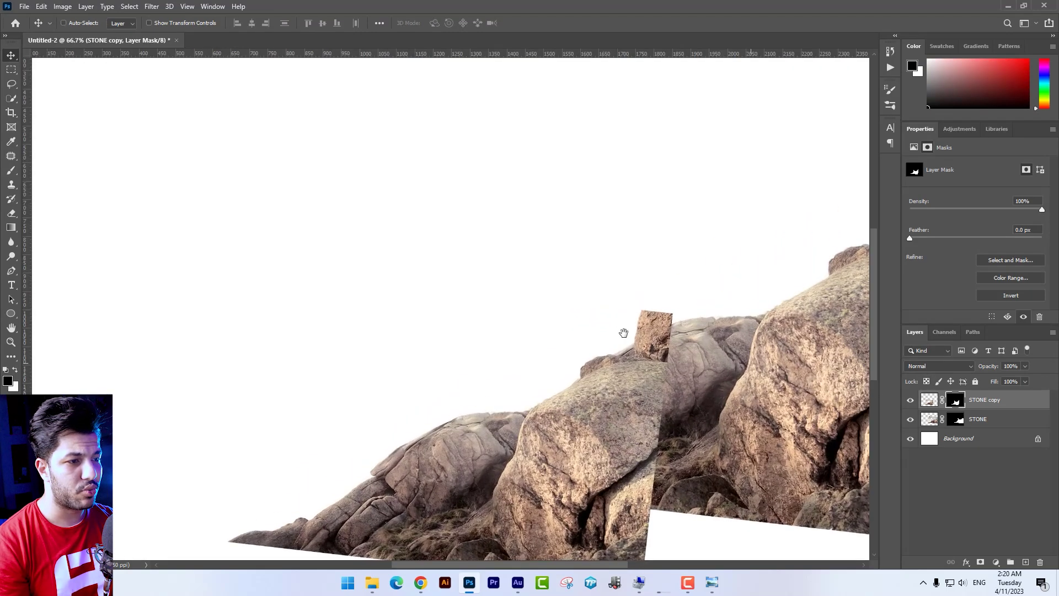
pyautogui.moveTo(624, 333); pyautogui.dragTo(543, 305)
pyautogui.hotkey('ctrl', '+')
pyautogui.press('b')
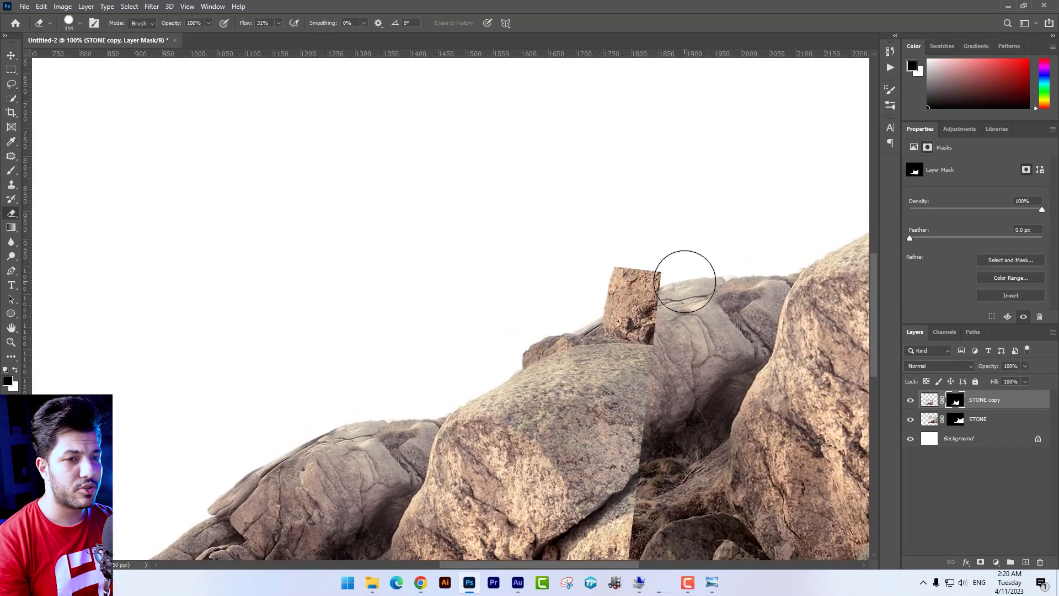
pyautogui.rightClick(586, 292)
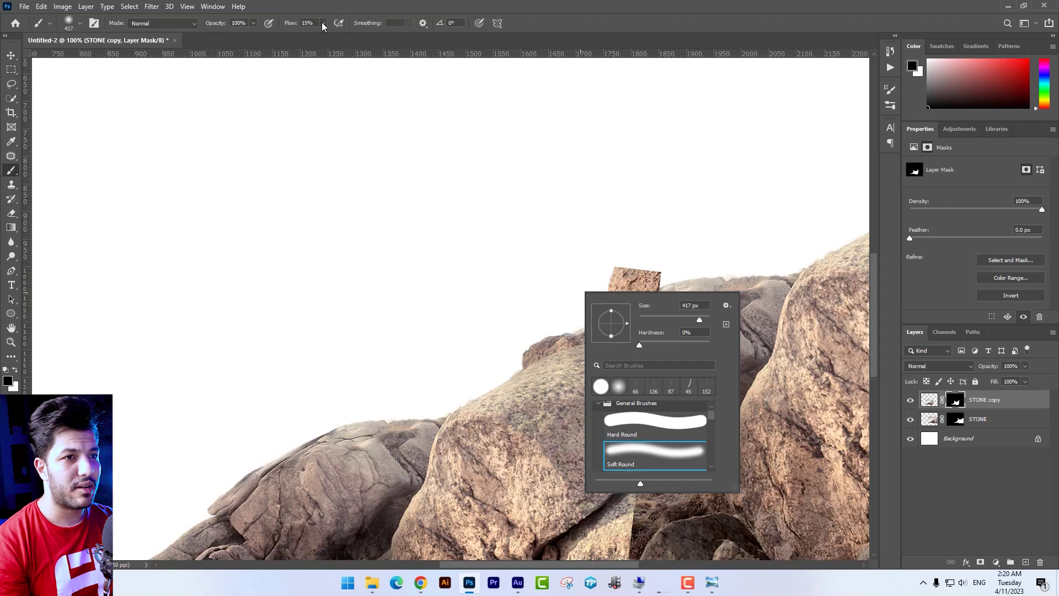
pyautogui.moveTo(323, 26); pyautogui.dragTo(333, 33)
pyautogui.rightClick(798, 287)
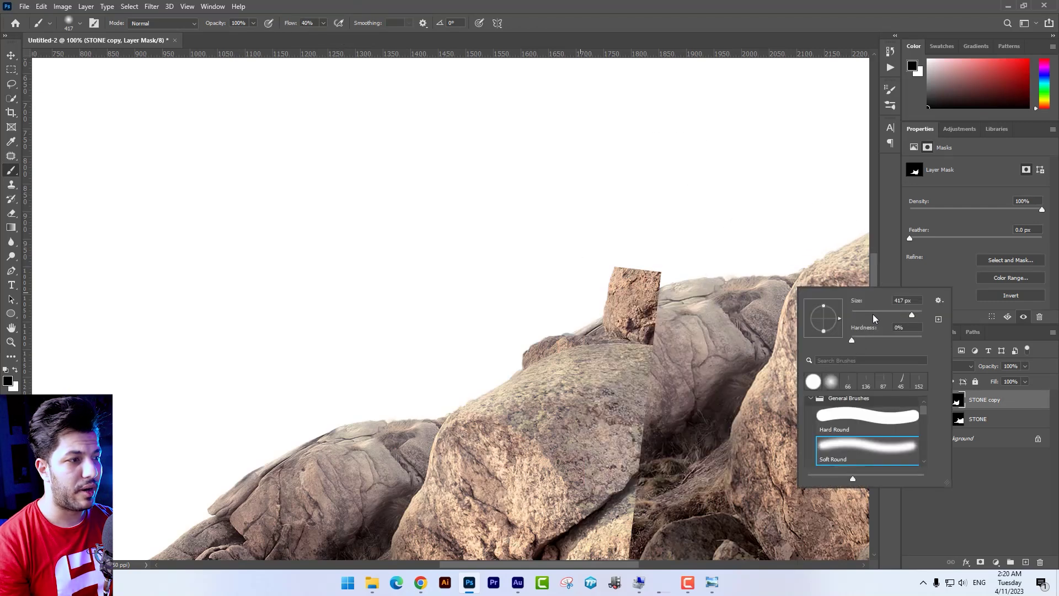
pyautogui.click(901, 315)
pyautogui.moveTo(665, 265)
pyautogui.mouseDown()
pyautogui.moveTo(634, 305)
pyautogui.moveTo(612, 284)
pyautogui.moveTo(625, 275)
pyautogui.moveTo(635, 298)
pyautogui.moveTo(569, 309)
pyautogui.moveTo(563, 346)
pyautogui.moveTo(550, 319)
pyautogui.moveTo(528, 330)
pyautogui.moveTo(614, 325)
pyautogui.moveTo(603, 345)
pyautogui.moveTo(662, 354)
pyautogui.mouseUp()
pyautogui.press('space')
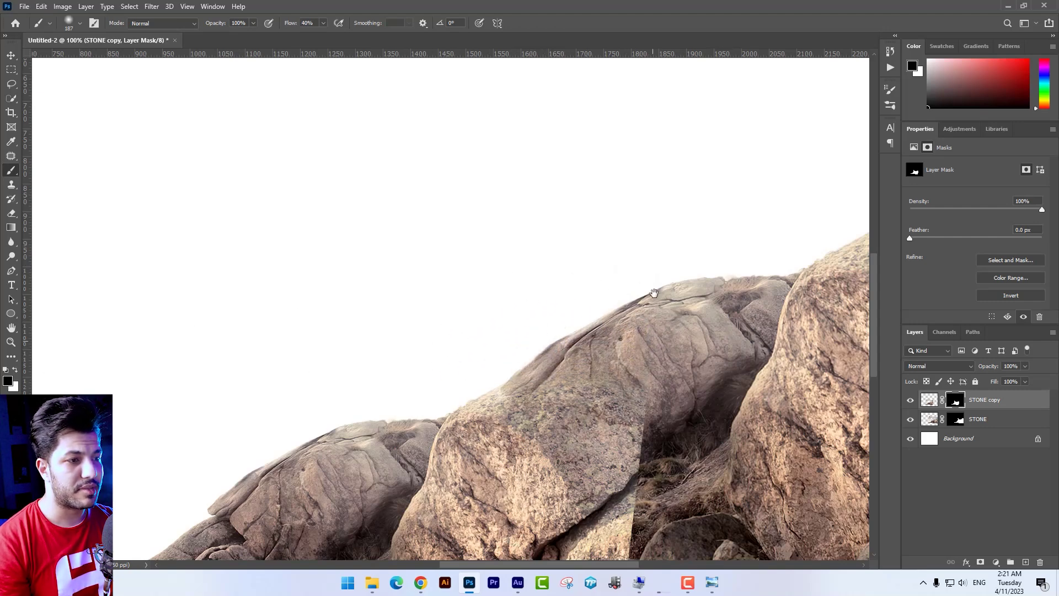
pyautogui.moveTo(655, 293); pyautogui.dragTo(613, 98)
pyautogui.moveTo(612, 278)
pyautogui.mouseDown()
pyautogui.moveTo(563, 153)
pyautogui.moveTo(517, 150)
pyautogui.mouseUp()
pyautogui.press('space')
pyautogui.moveTo(506, 186)
pyautogui.mouseDown()
pyautogui.moveTo(492, 168)
pyautogui.moveTo(469, 170)
pyautogui.moveTo(497, 164)
pyautogui.mouseUp()
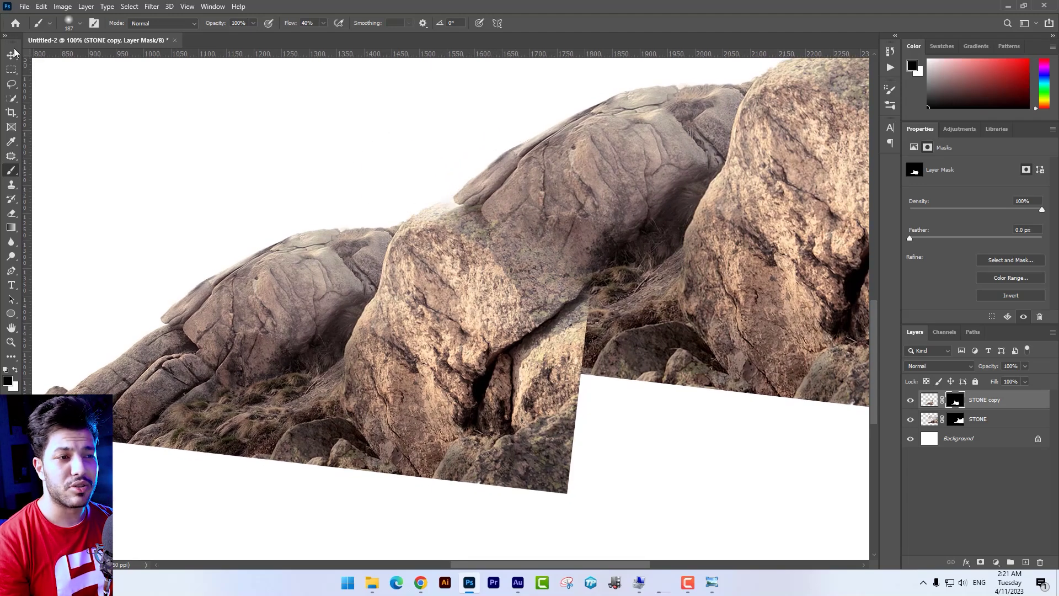
# Nudge the STONE copy slightly right and duplicate it down to the canvas's lower-left corner to extend the slope.
pyautogui.press('v')
pyautogui.moveTo(540, 305); pyautogui.dragTo(551, 309)
pyautogui.hotkey('ctrl', '-')
pyautogui.hotkey('ctrl', '-')
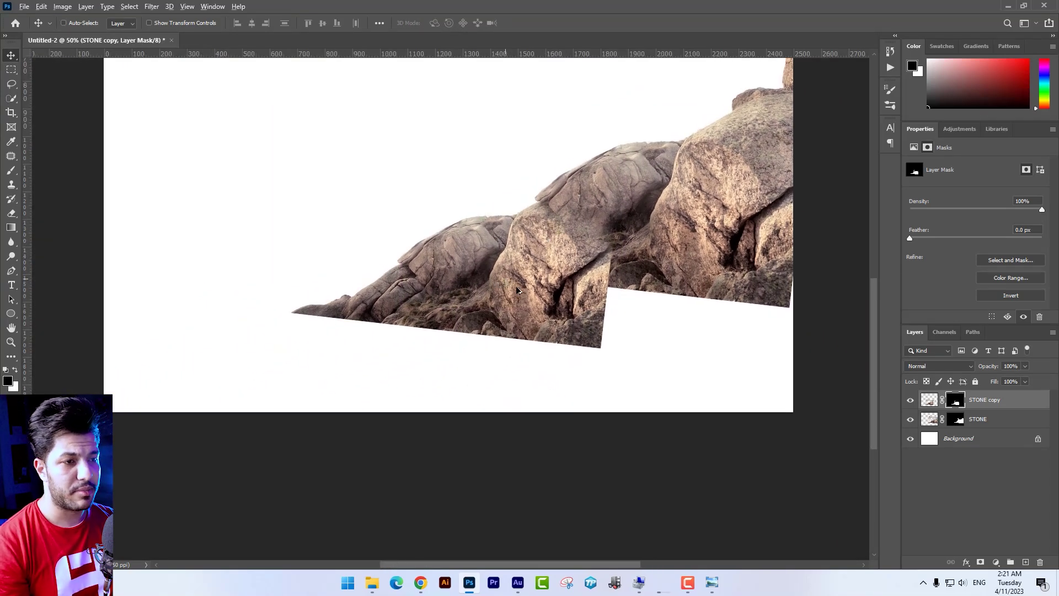
pyautogui.moveTo(475, 322); pyautogui.dragTo(317, 391)
pyautogui.hotkey('ctrl', '-')
pyautogui.hotkey('ctrl', '-')
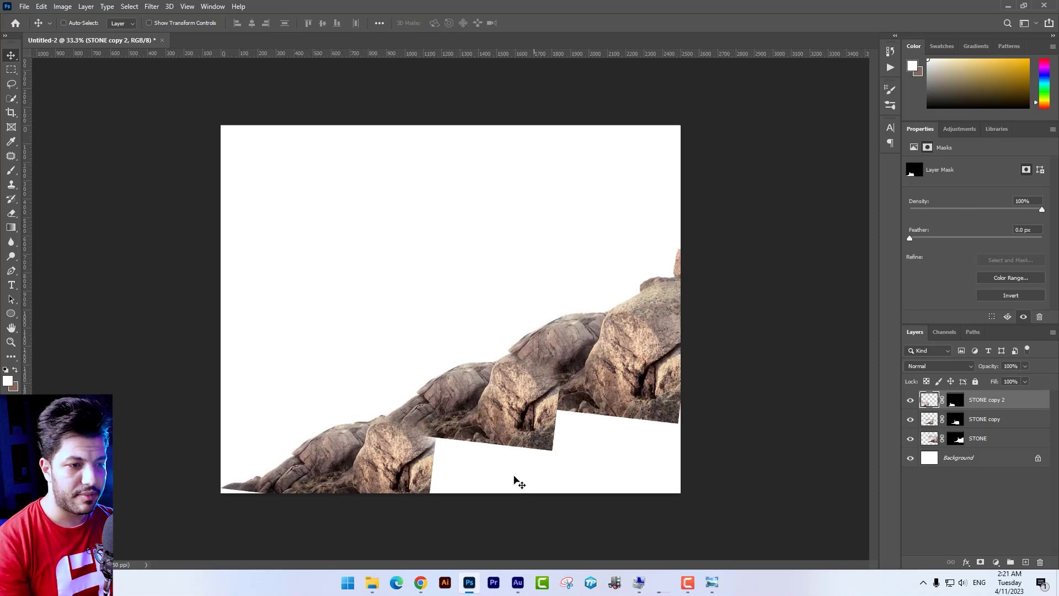
# Duplicate the rock layer twice to fill the gaps under the slope, rotating and enlarging the copies toward the canvas's lower-right corner.
pyautogui.moveTo(483, 471); pyautogui.dragTo(562, 461)
pyautogui.hotkey('ctrl', 't')
pyautogui.moveTo(571, 338); pyautogui.dragTo(561, 324)
pyautogui.moveTo(449, 437); pyautogui.dragTo(440, 456)
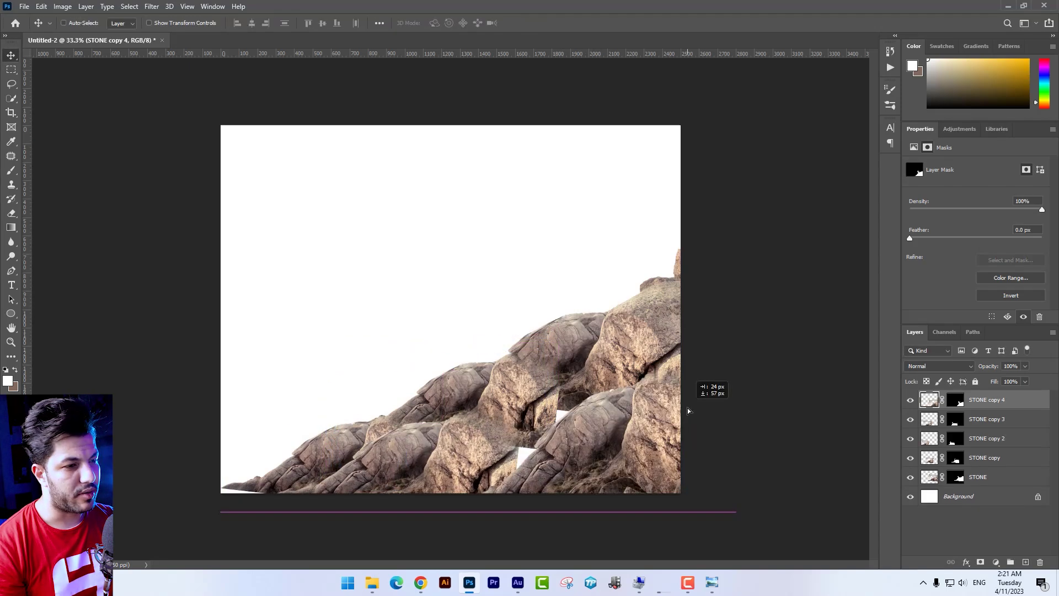
# Duplicate the rock layer once more over the remaining lower-centre gap, then rotate and scale down the copy to fit.
pyautogui.moveTo(688, 408); pyautogui.dragTo(640, 392)
pyautogui.hotkey('ctrl', 't')
pyautogui.moveTo(701, 290); pyautogui.dragTo(632, 339)
pyautogui.moveTo(572, 417); pyautogui.dragTo(559, 442)
pyautogui.press('Return')
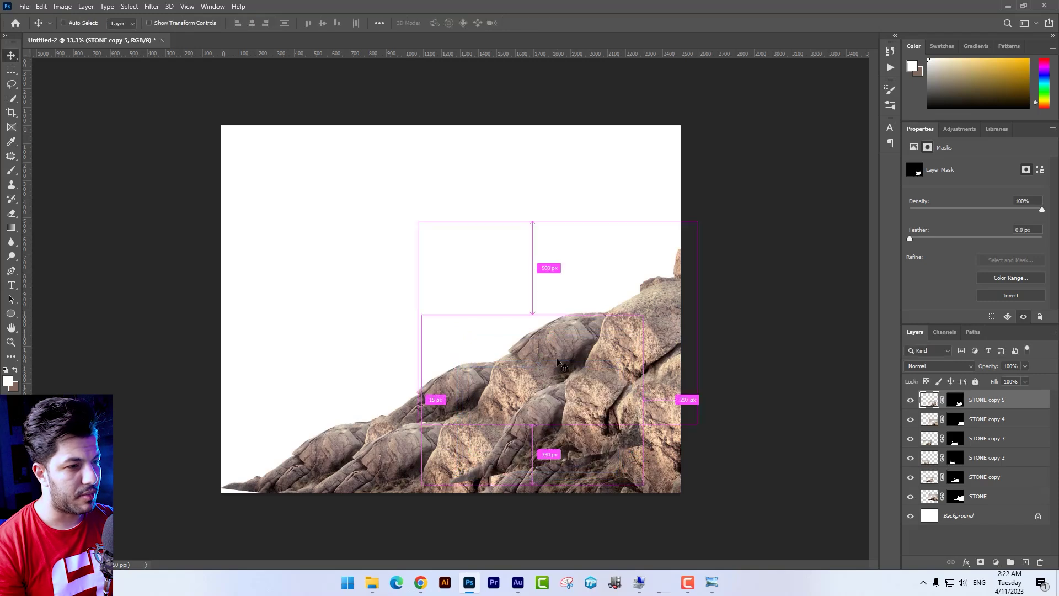
# Paint black on the STONE copy 5 mask with a 187 px soft brush at 40% flow to blend its edges.
pyautogui.hotkey('ctrl', '-')
pyautogui.hotkey('ctrl', '+')
pyautogui.hotkey('ctrl', '+')
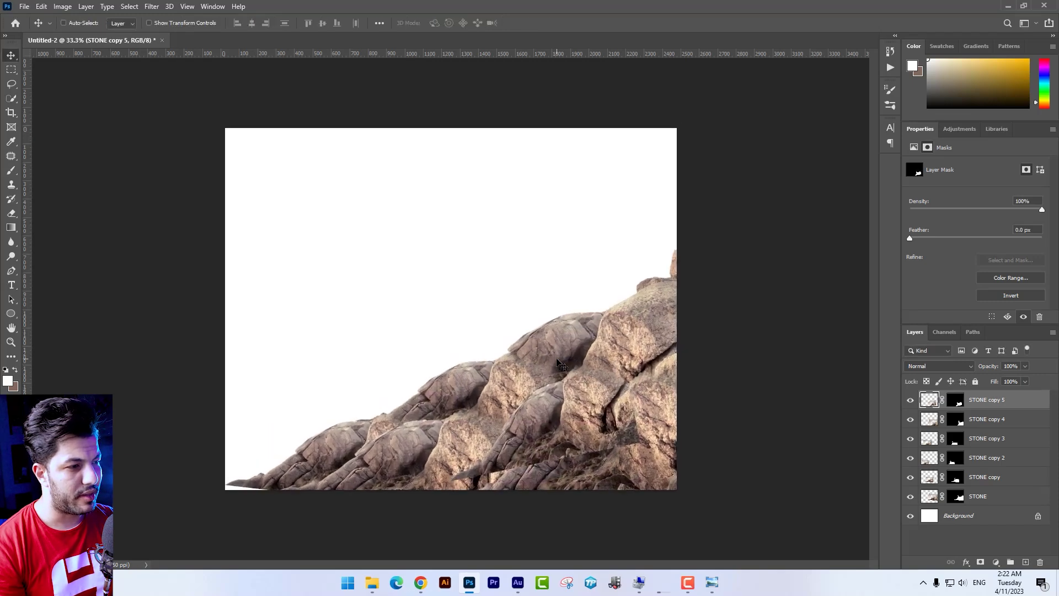
pyautogui.moveTo(597, 386); pyautogui.dragTo(510, 305)
pyautogui.click(956, 399)
pyautogui.press('d')
pyautogui.press('x')
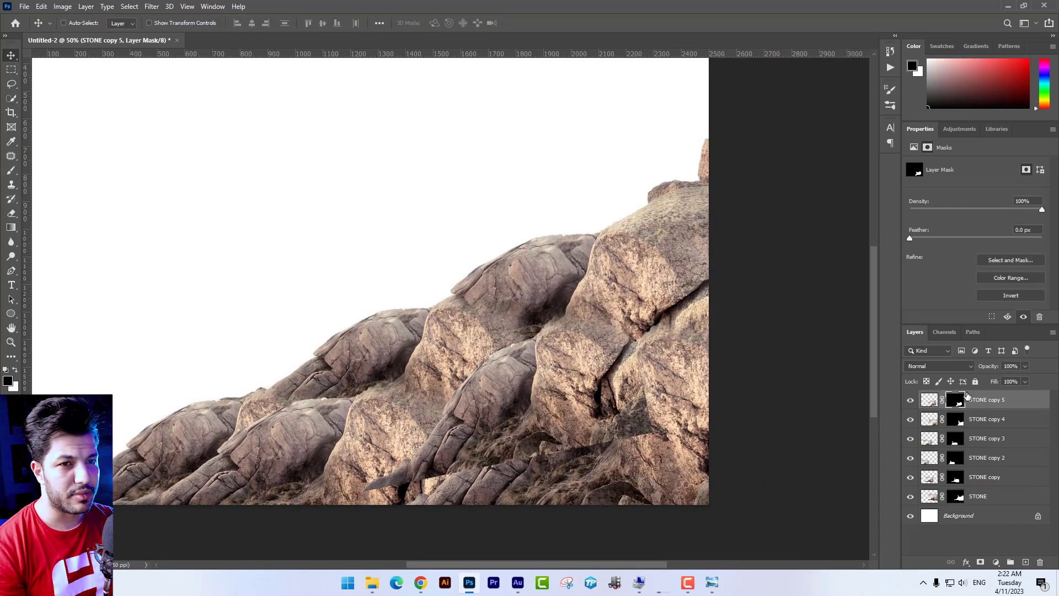
pyautogui.press('b')
pyautogui.moveTo(642, 342)
pyautogui.mouseDown()
pyautogui.moveTo(644, 461)
pyautogui.moveTo(607, 467)
pyautogui.moveTo(646, 347)
pyautogui.moveTo(615, 439)
pyautogui.moveTo(409, 497)
pyautogui.moveTo(387, 493)
pyautogui.moveTo(398, 460)
pyautogui.moveTo(417, 448)
pyautogui.moveTo(437, 379)
pyautogui.mouseUp()
pyautogui.scroll(6, 354, 298)
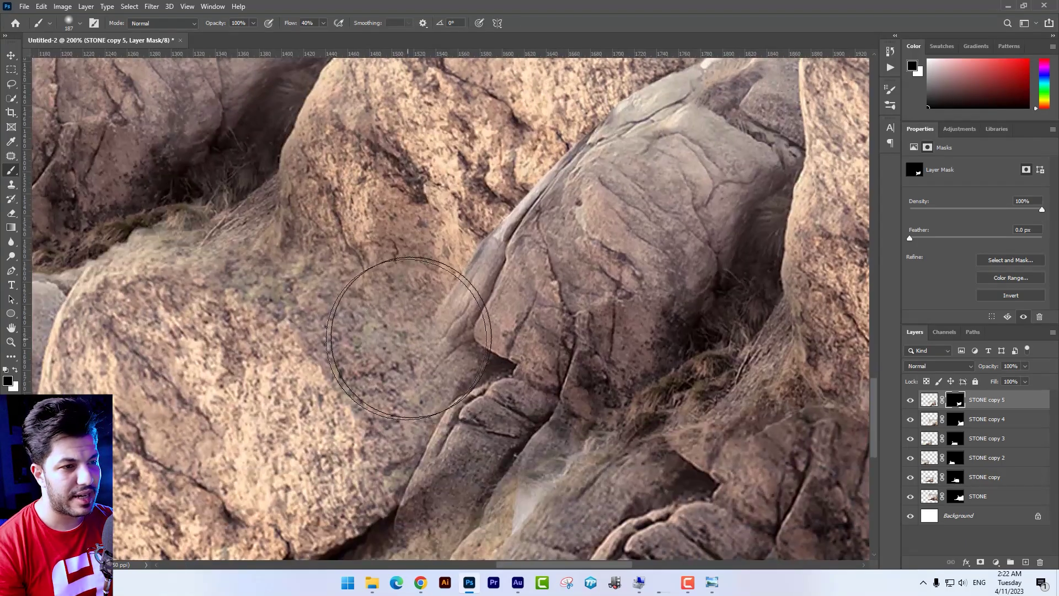
# Reduce the brush to 39 px and refine the STONE copy 5 mask along the seams with the neighbouring boulders.
pyautogui.rightClick(466, 323)
pyautogui.click(548, 343)
pyautogui.moveTo(387, 305)
pyautogui.mouseDown()
pyautogui.moveTo(413, 341)
pyautogui.moveTo(420, 293)
pyautogui.moveTo(447, 240)
pyautogui.moveTo(455, 247)
pyautogui.moveTo(506, 198)
pyautogui.moveTo(448, 286)
pyautogui.moveTo(444, 342)
pyautogui.mouseUp()
pyautogui.rightClick(534, 269)
pyautogui.click(598, 286)
pyautogui.scroll(-2, 444, 341)
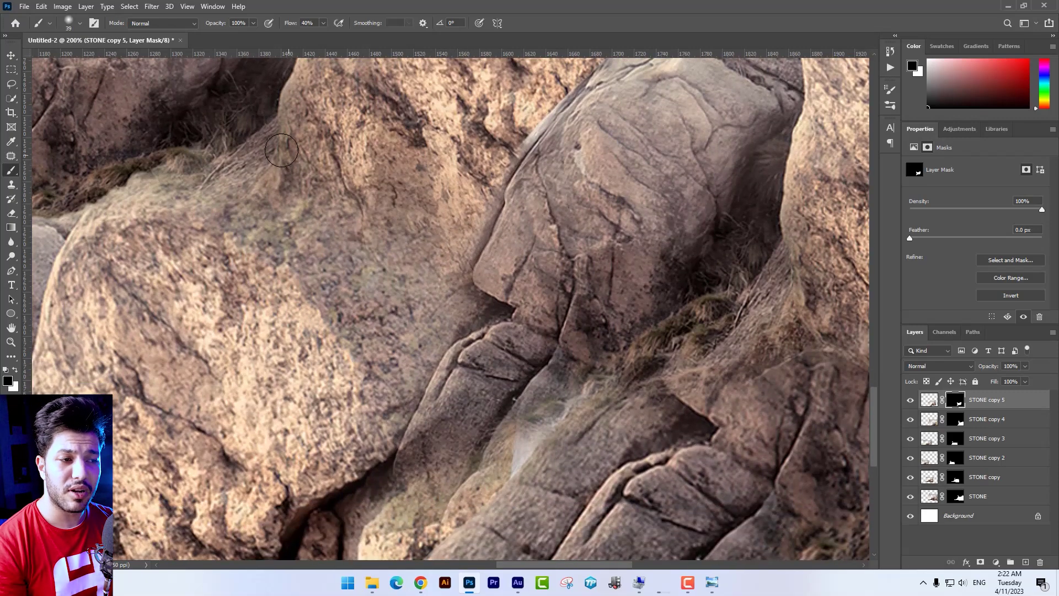
pyautogui.hotkey('ctrl', '-')
pyautogui.moveTo(324, 174); pyautogui.dragTo(206, 258)
pyautogui.moveTo(353, 262); pyautogui.dragTo(205, 298)
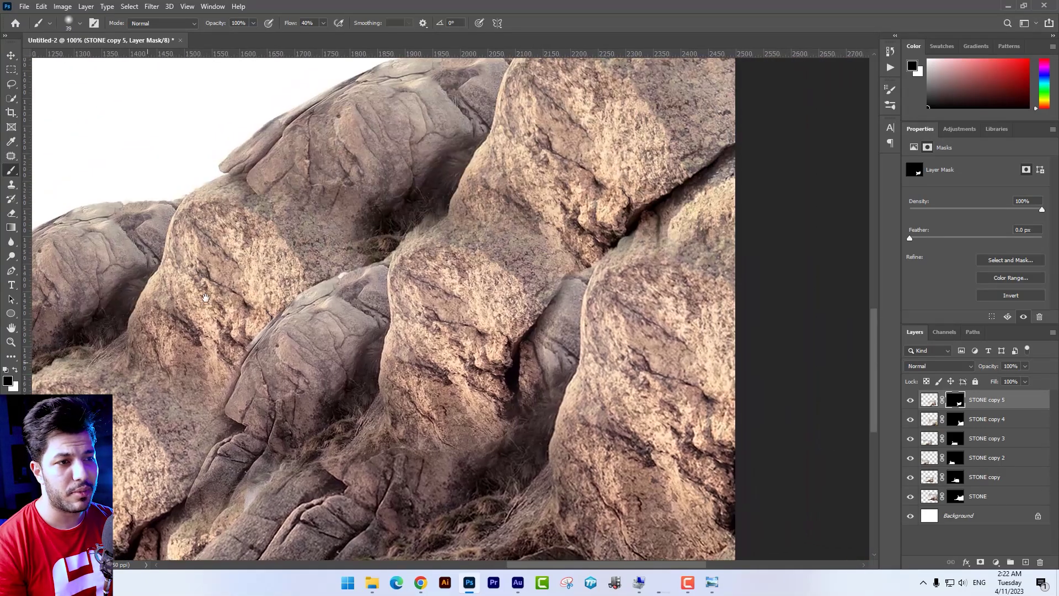
pyautogui.hotkey('ctrl', '-')
pyautogui.moveTo(347, 417); pyautogui.dragTo(542, 348)
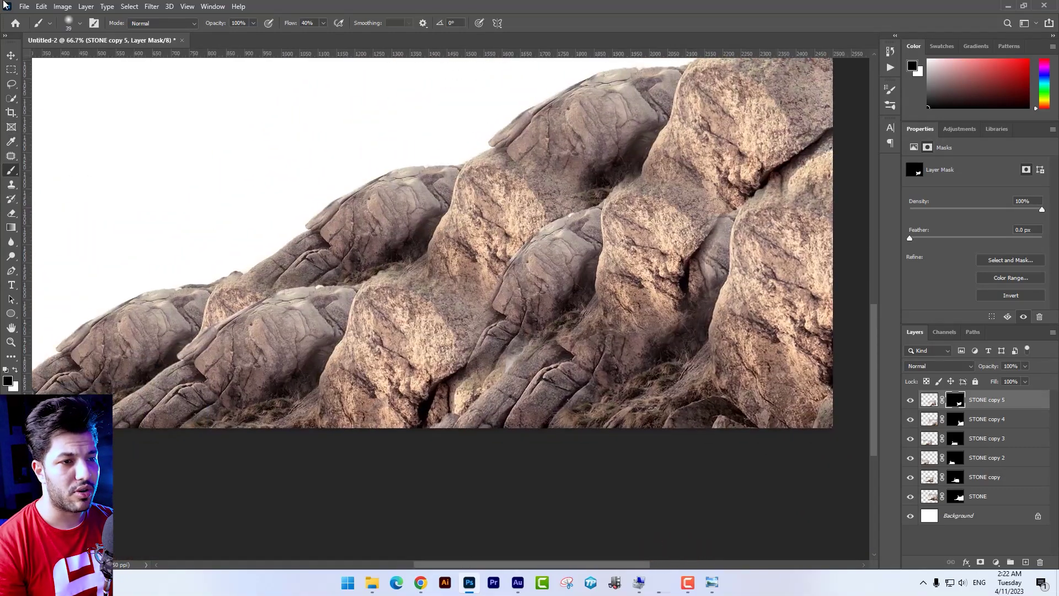
# Reposition, slightly rotate and enlarge the STONE copy 2 layer so it covers the white gap in the canvas's lower-left corner.
pyautogui.hotkey('ctrl', '-')
pyautogui.press('v')
pyautogui.moveTo(323, 460); pyautogui.dragTo(360, 450)
pyautogui.hotkey('ctrl', 't')
pyautogui.moveTo(489, 379); pyautogui.dragTo(482, 363)
pyautogui.moveTo(336, 432); pyautogui.dragTo(324, 429)
pyautogui.press('Return')
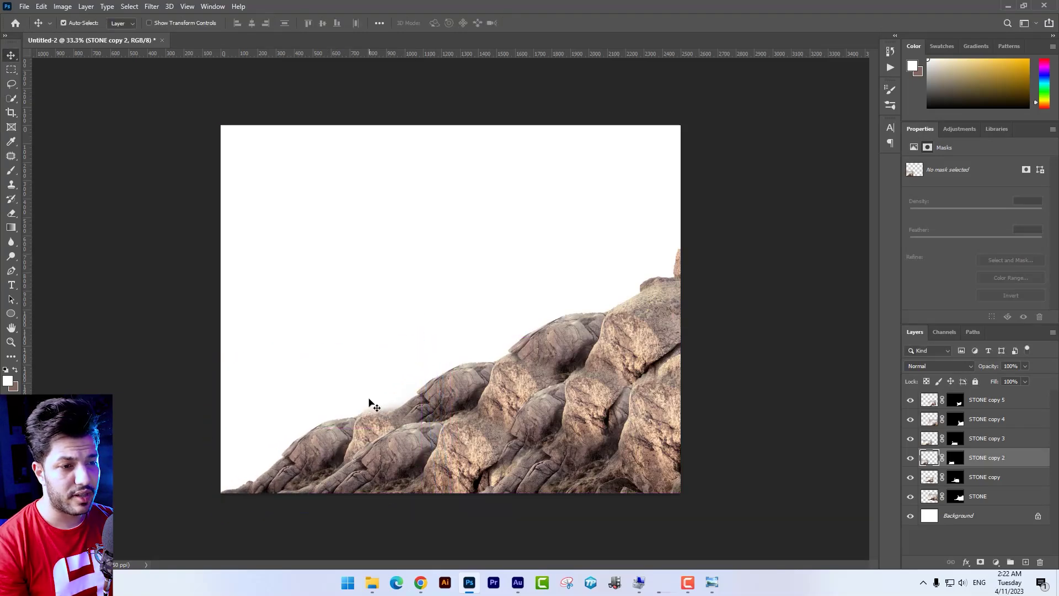
# Warp the STONE copy 2 layer, pulling its faded upper-right part down to meet the rock beside it.
pyautogui.scroll(3, 369, 404)
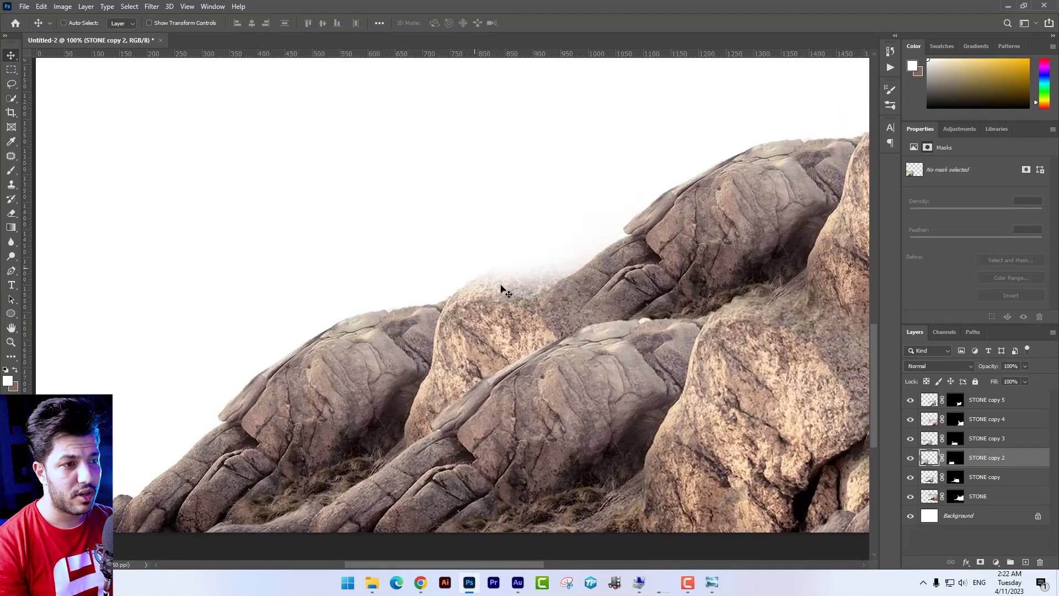
pyautogui.moveTo(501, 286); pyautogui.dragTo(436, 319)
pyautogui.hotkey('ctrl', 'z')
pyautogui.hotkey('ctrl', 't')
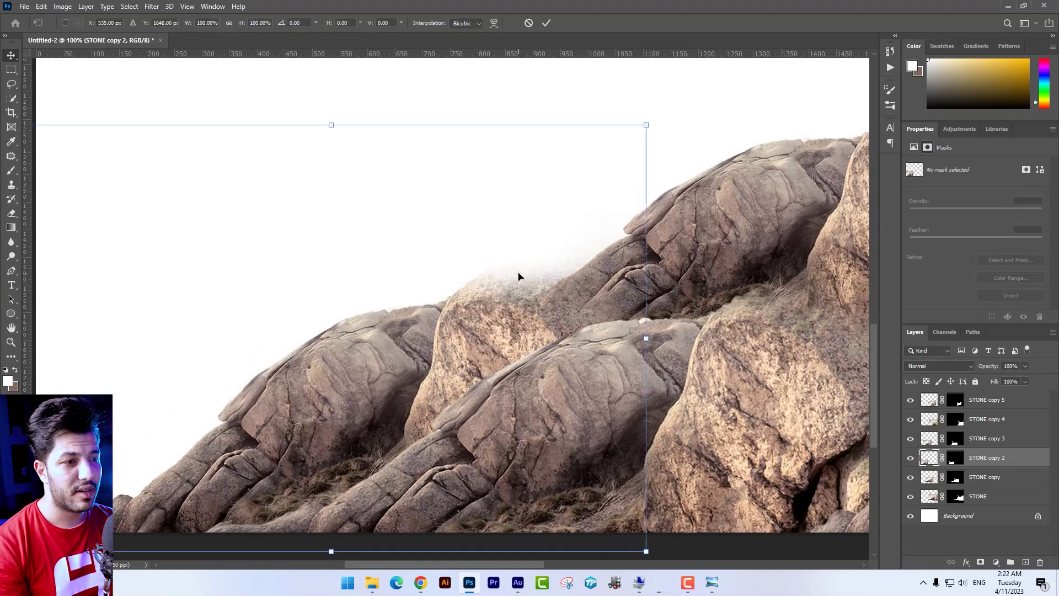
pyautogui.rightClick(520, 277)
pyautogui.click(554, 348)
pyautogui.moveTo(601, 206); pyautogui.dragTo(620, 248)
pyautogui.press('Return')
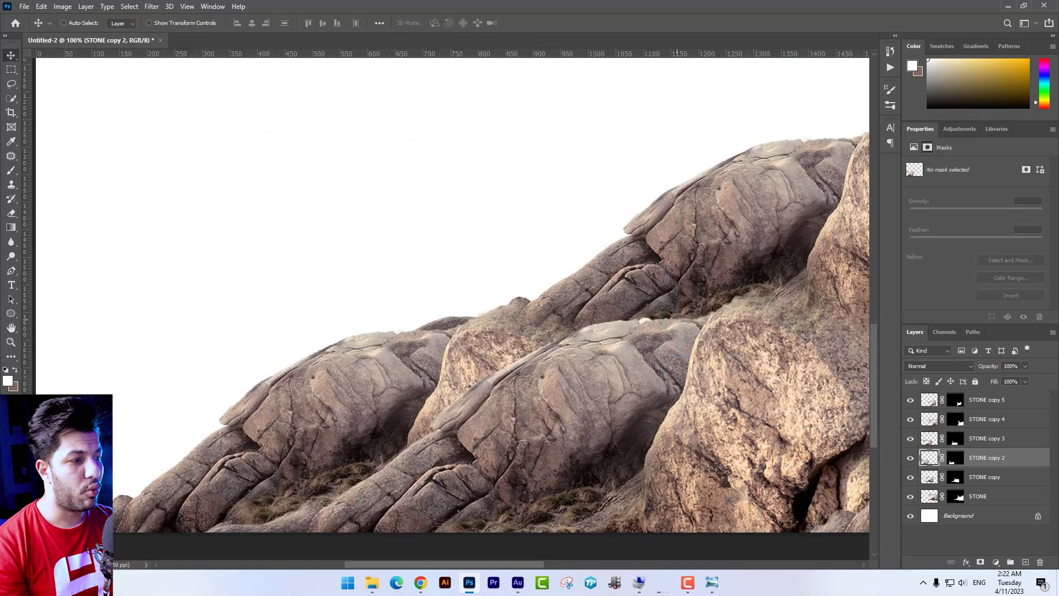
# Paint black on the STONE copy 2 mask with a 39 px brush at 40% flow, blending its upper edge into the adjoining rocks.
pyautogui.click(958, 462)
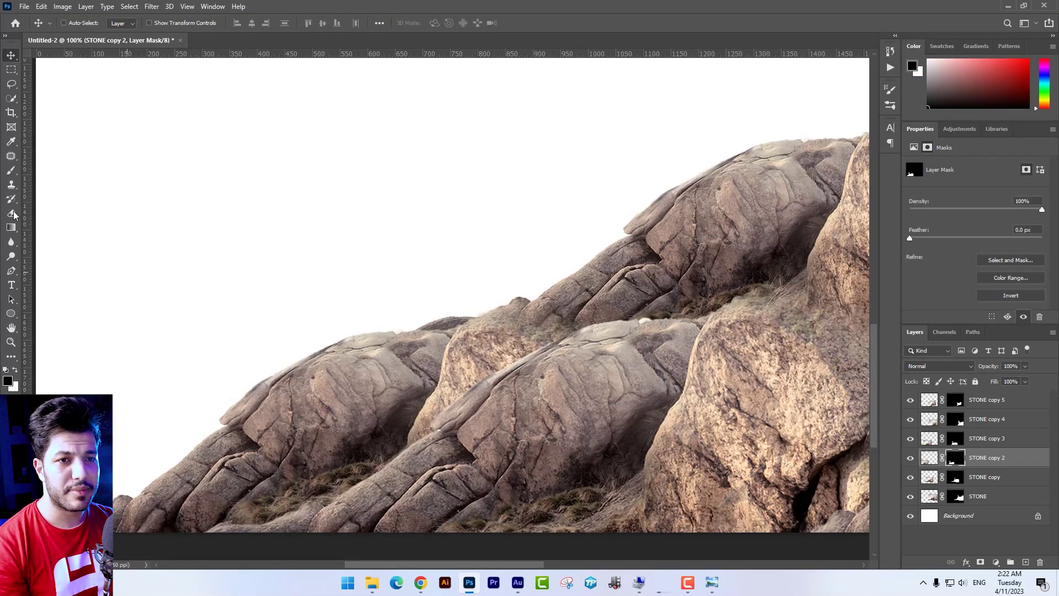
pyautogui.click(11, 170)
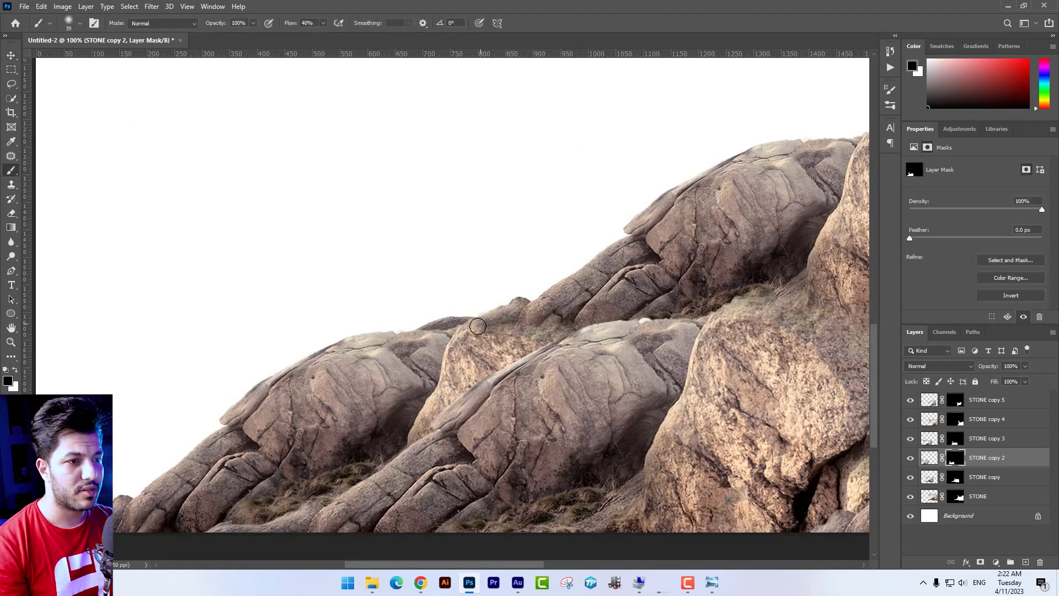
pyautogui.moveTo(478, 326)
pyautogui.mouseDown()
pyautogui.moveTo(461, 327)
pyautogui.moveTo(571, 326)
pyautogui.moveTo(556, 325)
pyautogui.mouseUp()
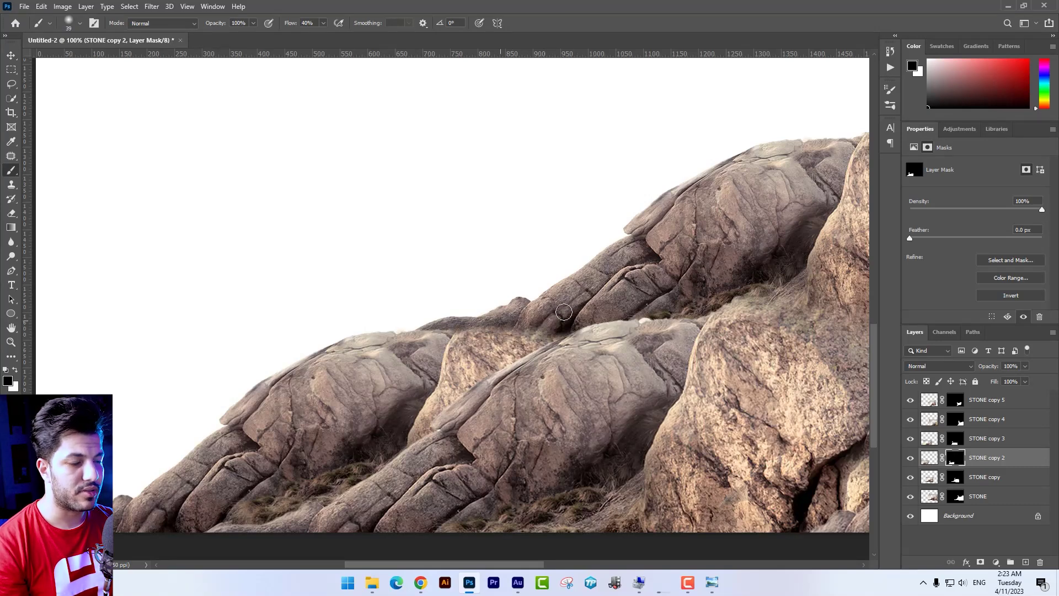
pyautogui.hotkey('ctrl', '-')
pyautogui.hotkey('ctrl', '-')
pyautogui.moveTo(477, 302); pyautogui.dragTo(347, 339)
pyautogui.hotkey('ctrl', '-')
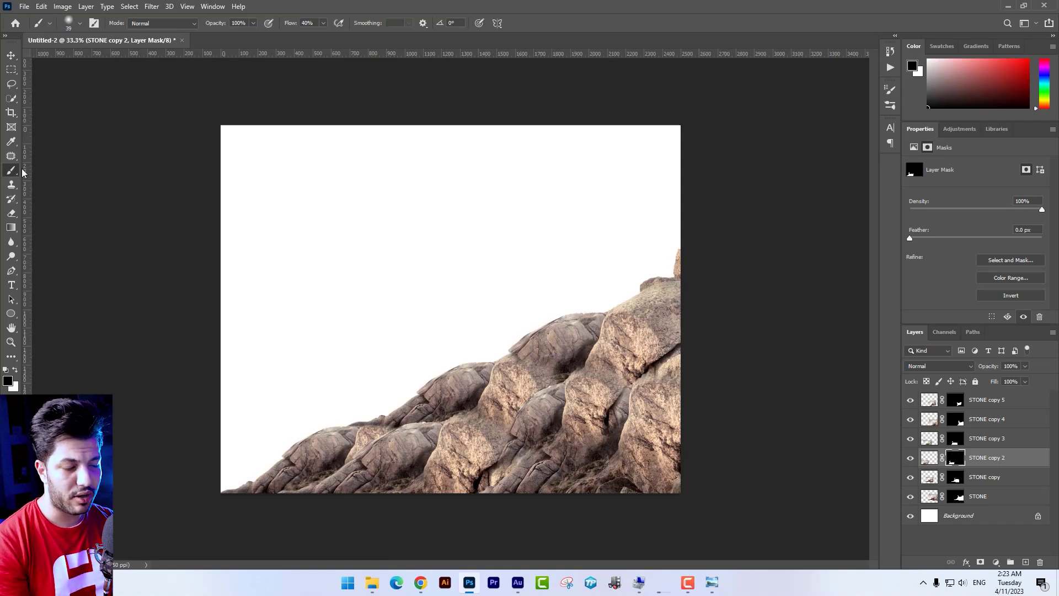
# Extend the canvas on its right side with the Crop tool to make the composition wider.
pyautogui.click(11, 113)
pyautogui.moveTo(681, 308); pyautogui.dragTo(723, 303)
pyautogui.press('Return')
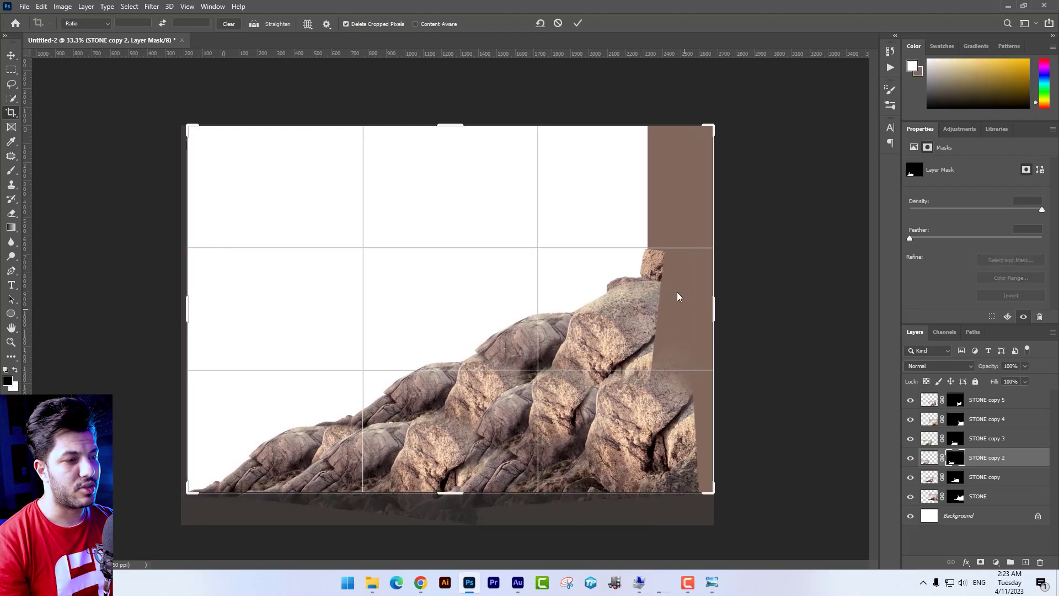
pyautogui.click(11, 55)
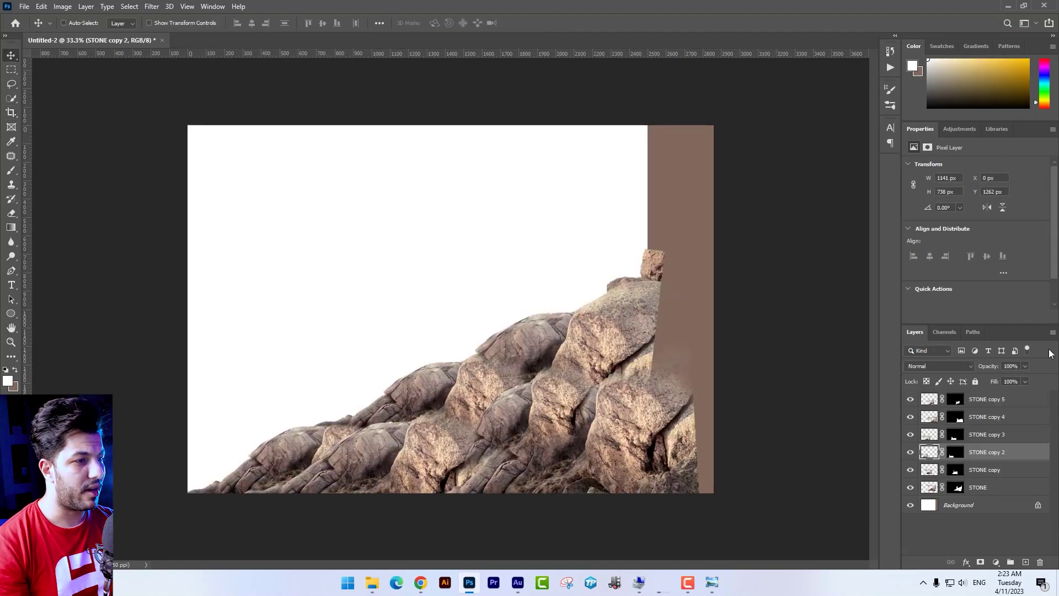
# Select all six STONE layers together and stretch them horizontally to about 3179 px wide, past the canvas's right edge.
pyautogui.click(11, 114)
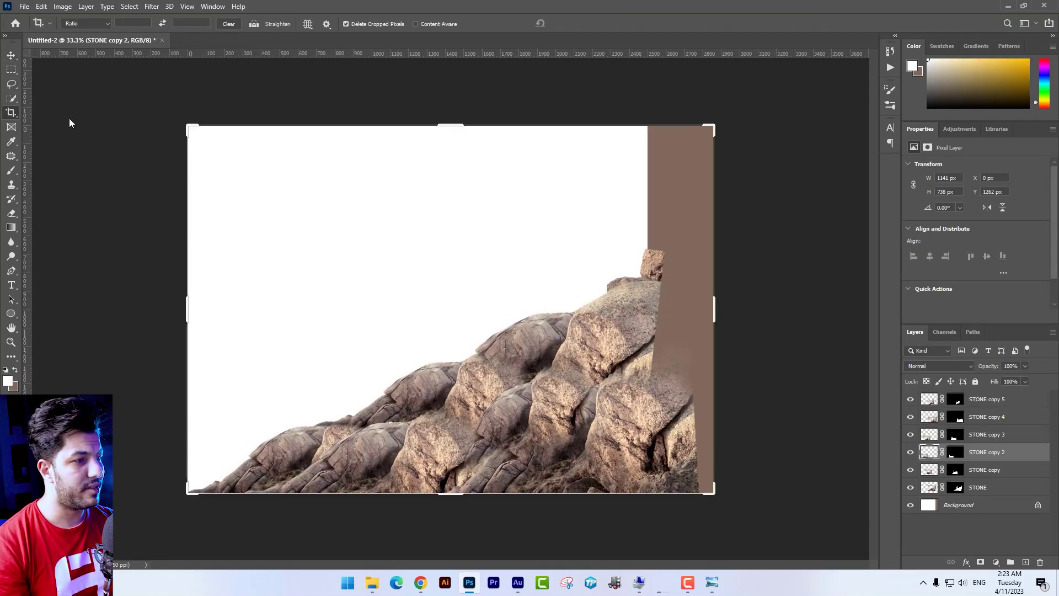
pyautogui.click(984, 400)
pyautogui.click(977, 489)
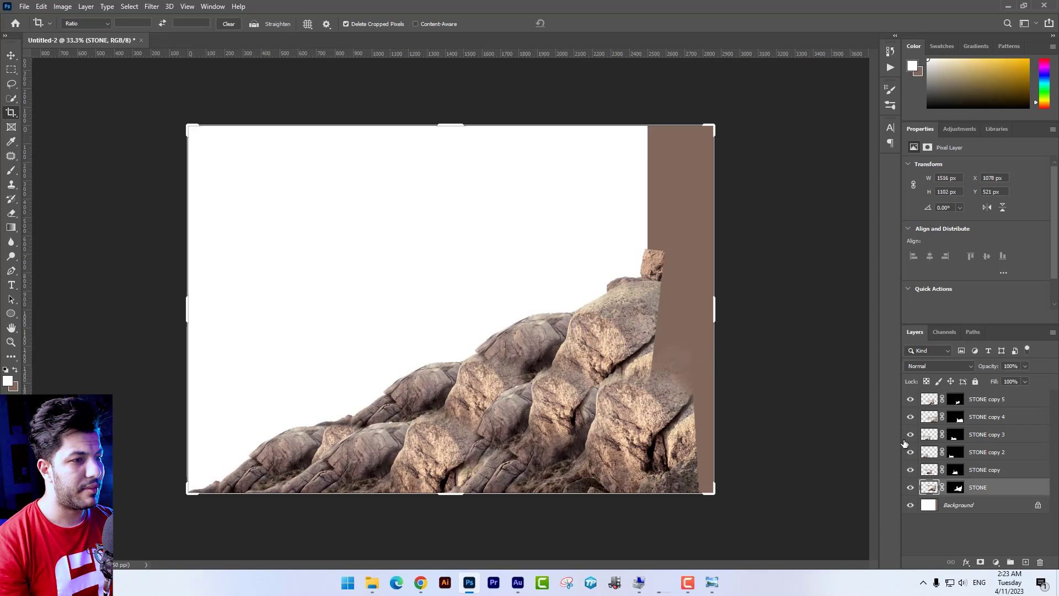
pyautogui.keyDown('shift'); pyautogui.click(989, 403); pyautogui.keyUp('shift')
pyautogui.hotkey('ctrl', 't')
pyautogui.moveTo(699, 357); pyautogui.dragTo(773, 355)
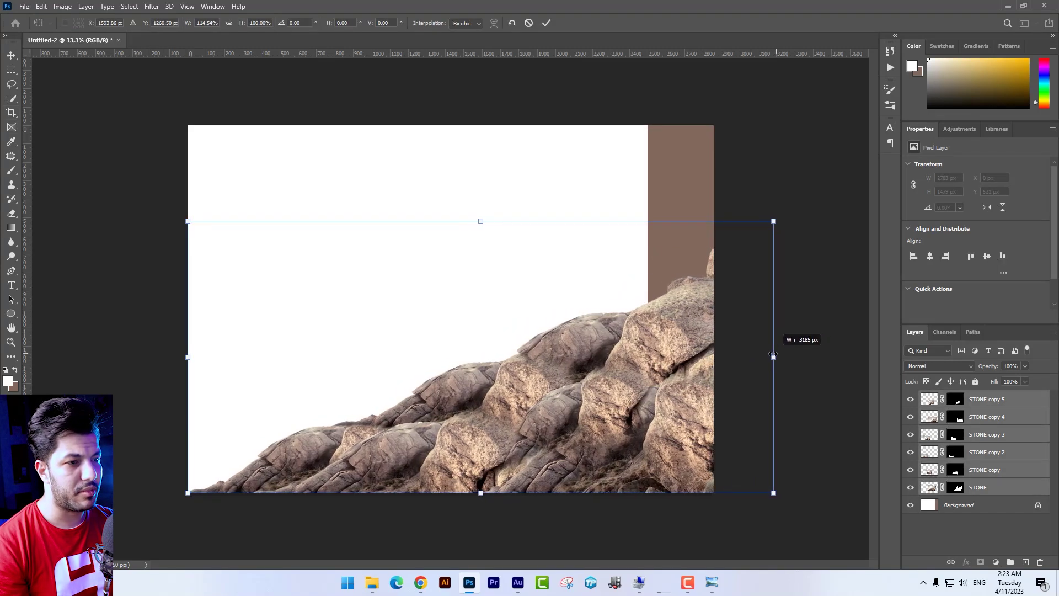
pyautogui.press('Return')
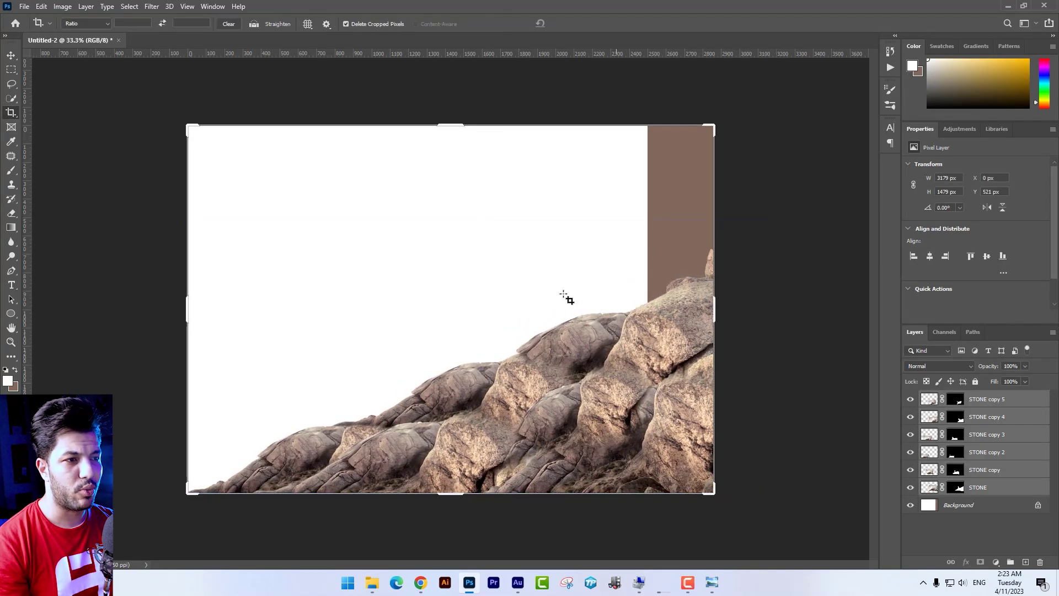
# Hide the Background layer and select the STONE copy 5 layer at the transparent hole between the lower rocks.
pyautogui.click(9, 55)
pyautogui.click(911, 504)
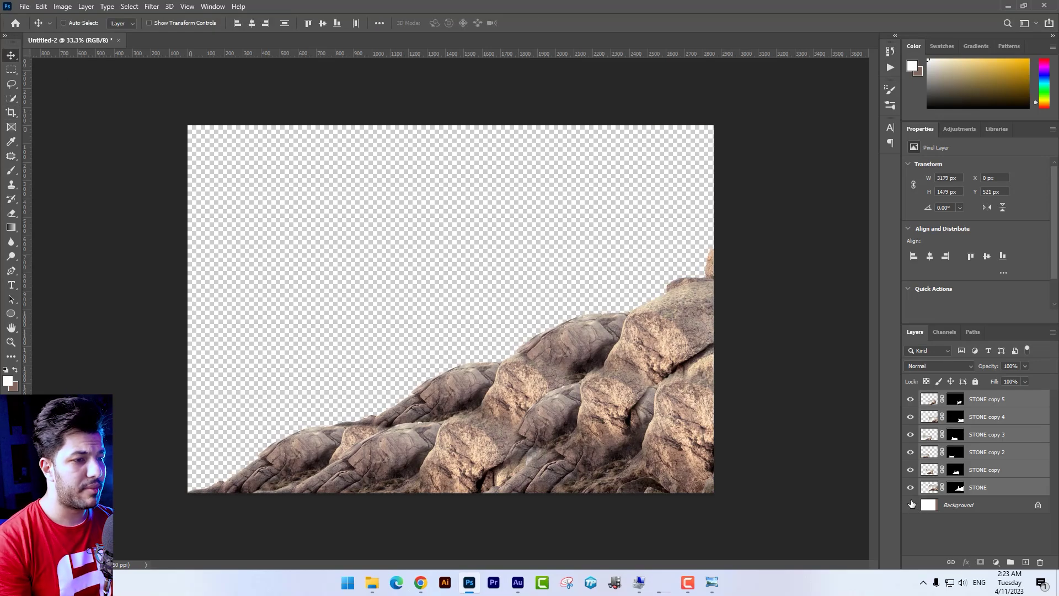
pyautogui.hotkey('ctrl', '+')
pyautogui.hotkey('ctrl', '+')
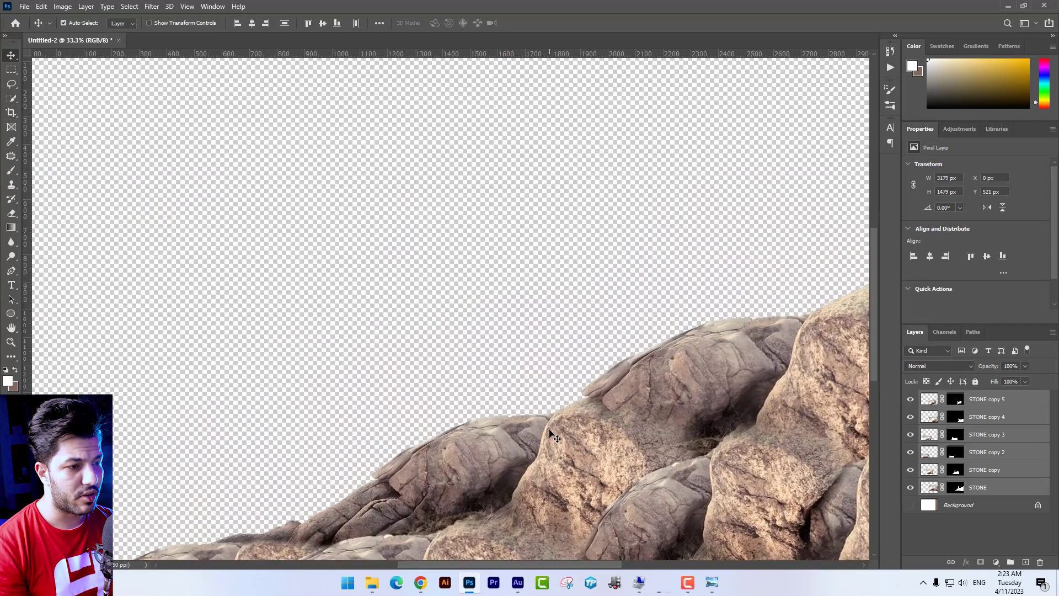
pyautogui.moveTo(553, 436); pyautogui.dragTo(517, 203)
pyautogui.hotkey('ctrl', '+')
pyautogui.moveTo(536, 286); pyautogui.dragTo(398, 213)
pyautogui.rightClick(516, 233)
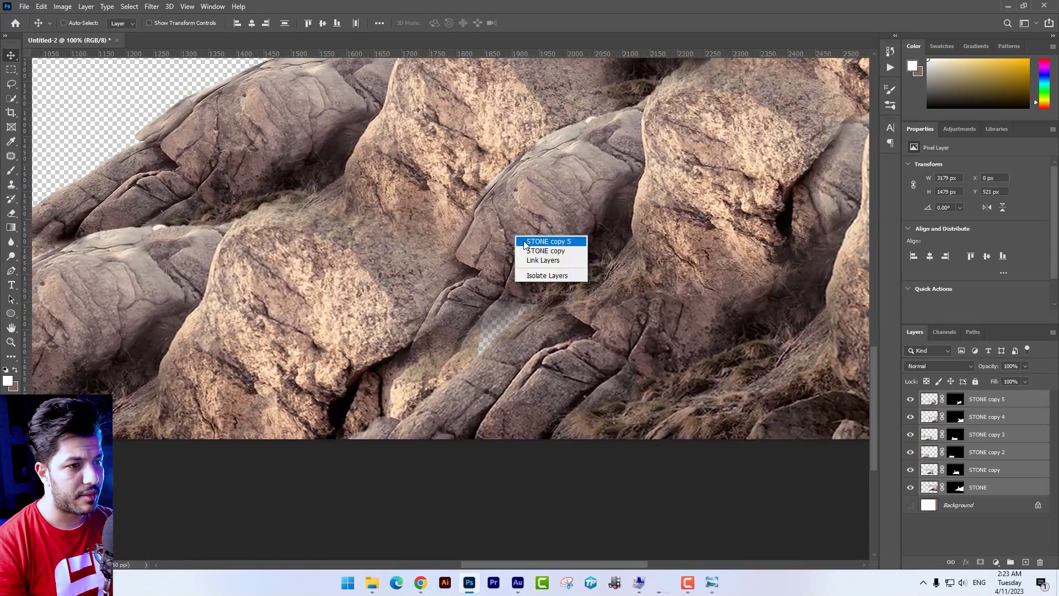
pyautogui.click(544, 237)
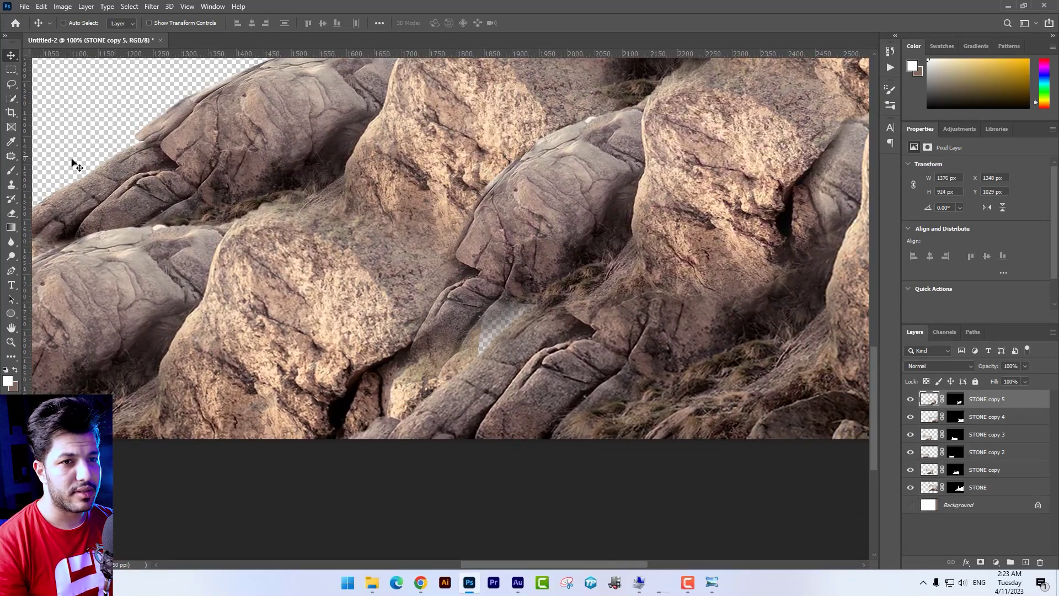
# Paint white and black on the STONE copy 5 mask with the 39 px brush at 40% flow, filling the hole and blending its edges.
pyautogui.press('b')
pyautogui.click(956, 403)
pyautogui.press('d')
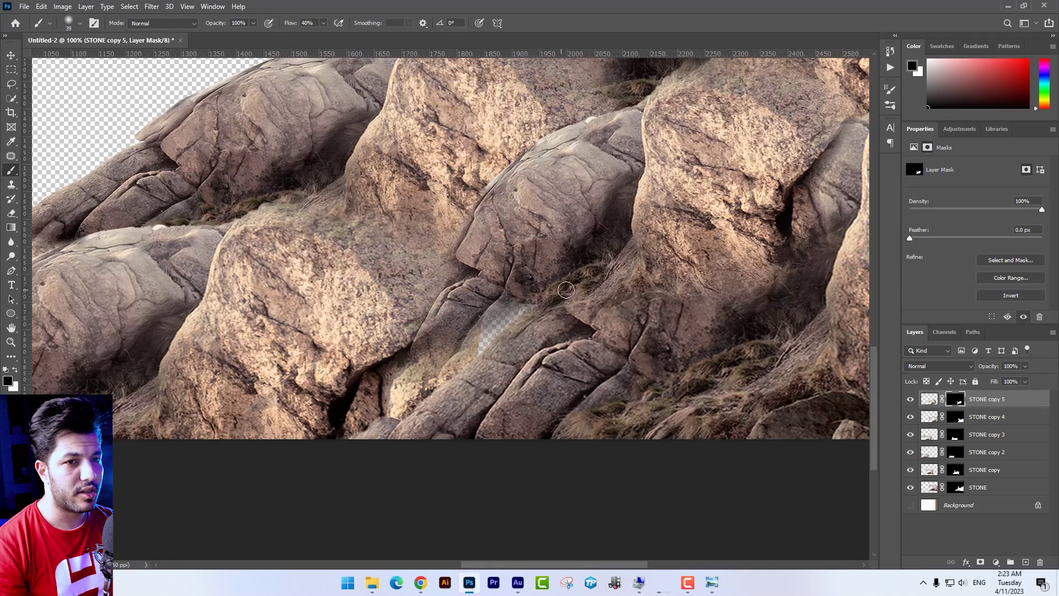
pyautogui.press('x')
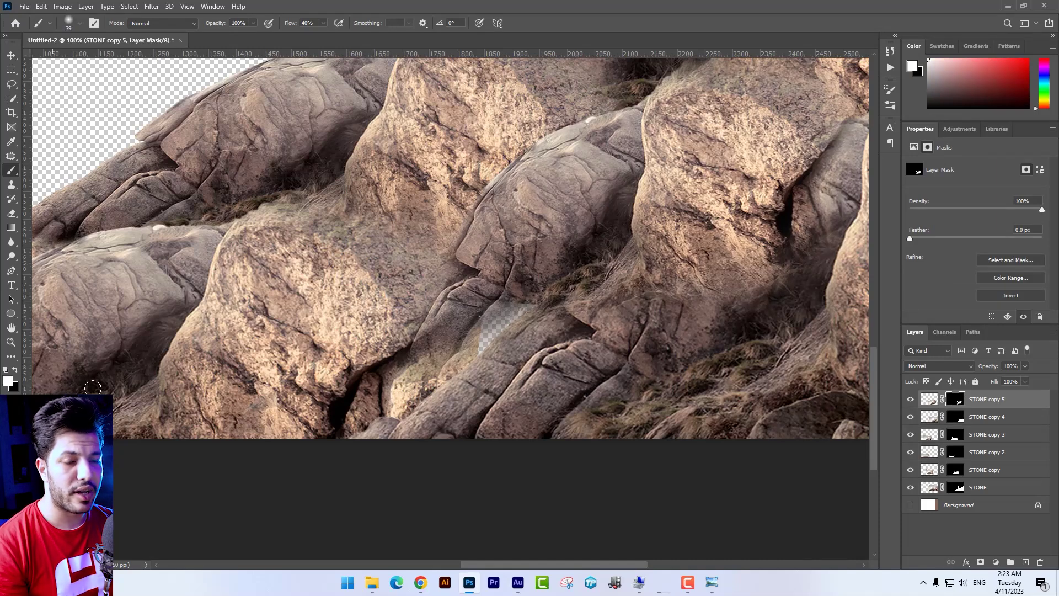
pyautogui.moveTo(532, 301)
pyautogui.mouseDown()
pyautogui.moveTo(483, 330)
pyautogui.moveTo(507, 294)
pyautogui.moveTo(482, 309)
pyautogui.moveTo(502, 287)
pyautogui.moveTo(467, 356)
pyautogui.mouseUp()
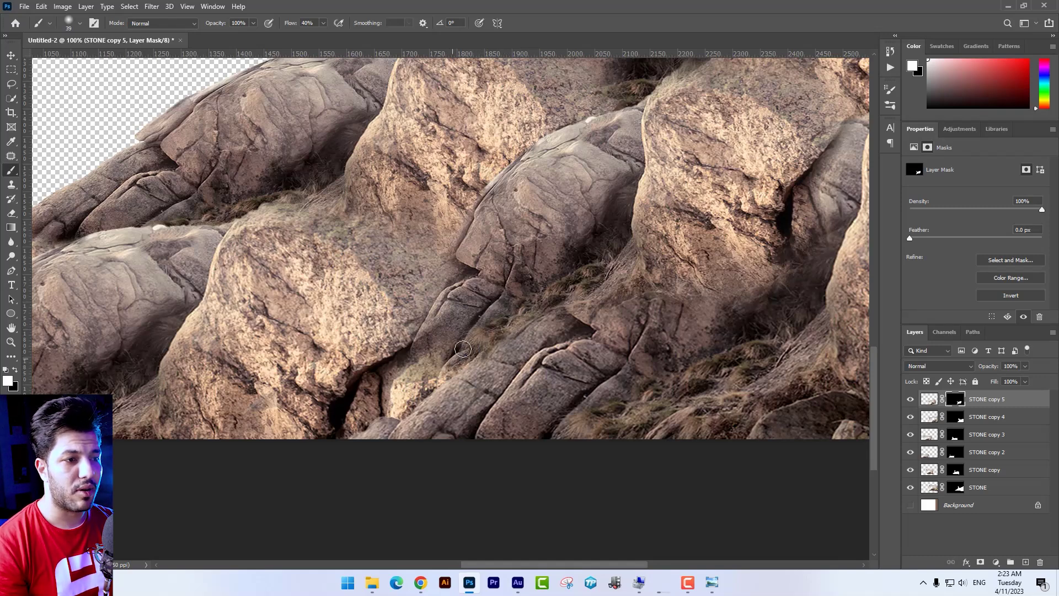
pyautogui.press('x')
pyautogui.moveTo(521, 319); pyautogui.dragTo(488, 333)
pyautogui.press('x')
pyautogui.moveTo(524, 302)
pyautogui.mouseDown()
pyautogui.moveTo(418, 367)
pyautogui.moveTo(444, 365)
pyautogui.moveTo(385, 380)
pyautogui.mouseUp()
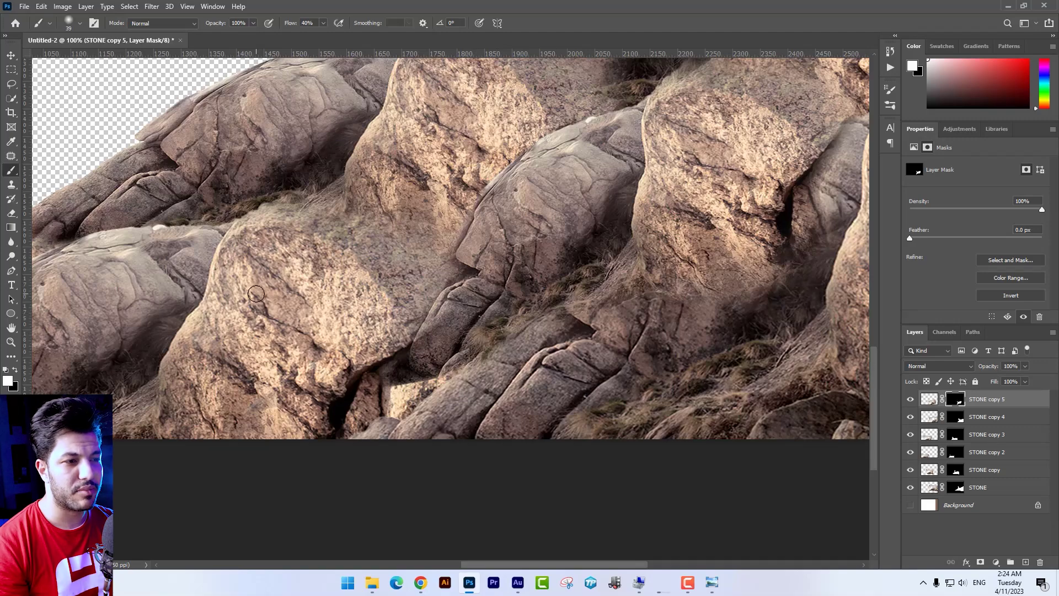
pyautogui.hotkey('ctrl', '-')
pyautogui.hotkey('ctrl', '-')
pyautogui.hotkey('ctrl', '-')
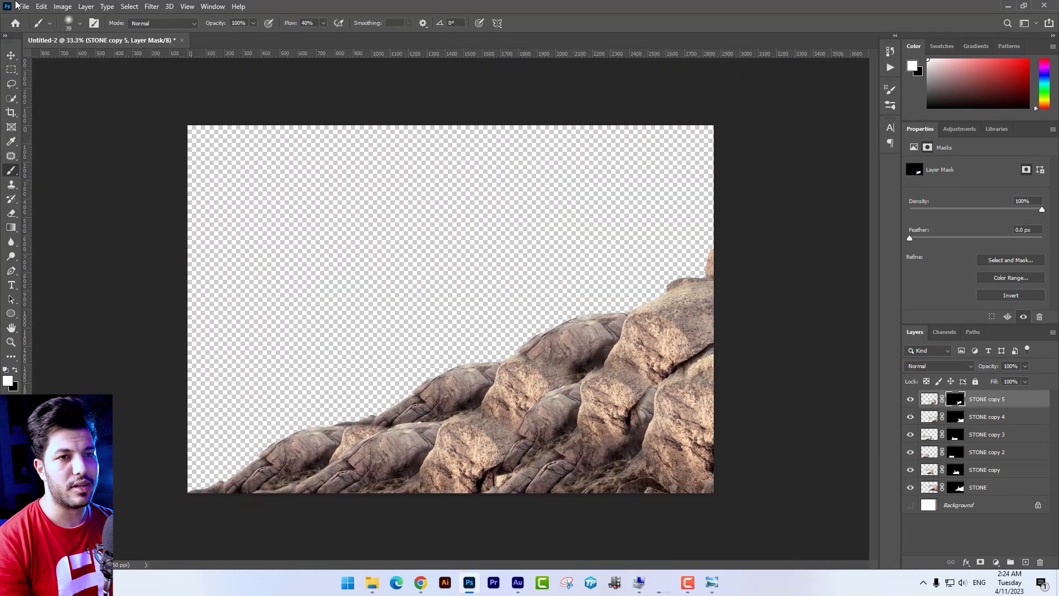
# Load the gradient presets file Untitled Gradients.grd from New folder in File Explorer into Photoshop.
pyautogui.click(11, 55)
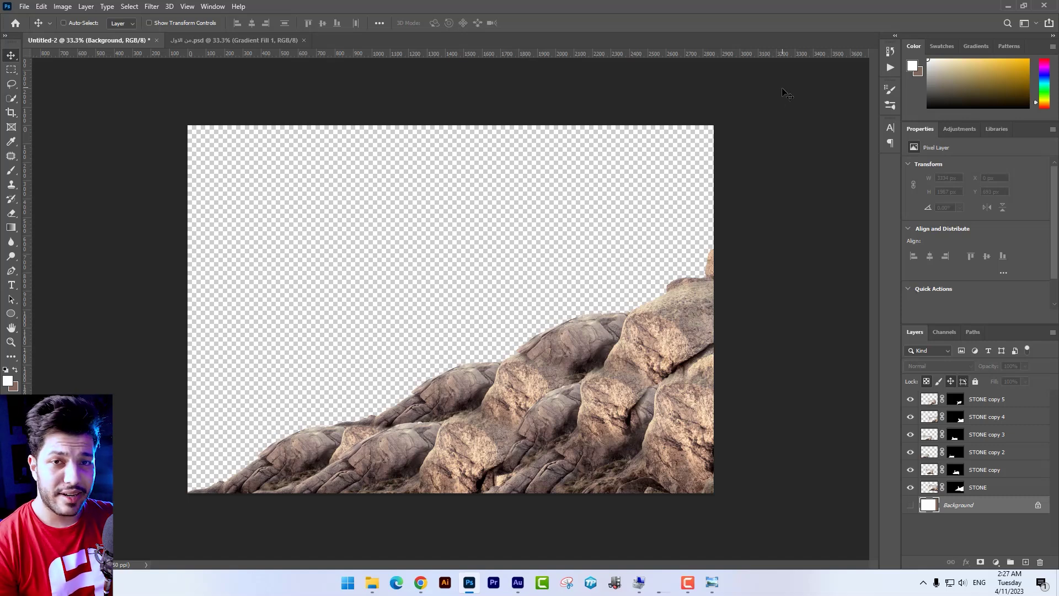
pyautogui.click(372, 582)
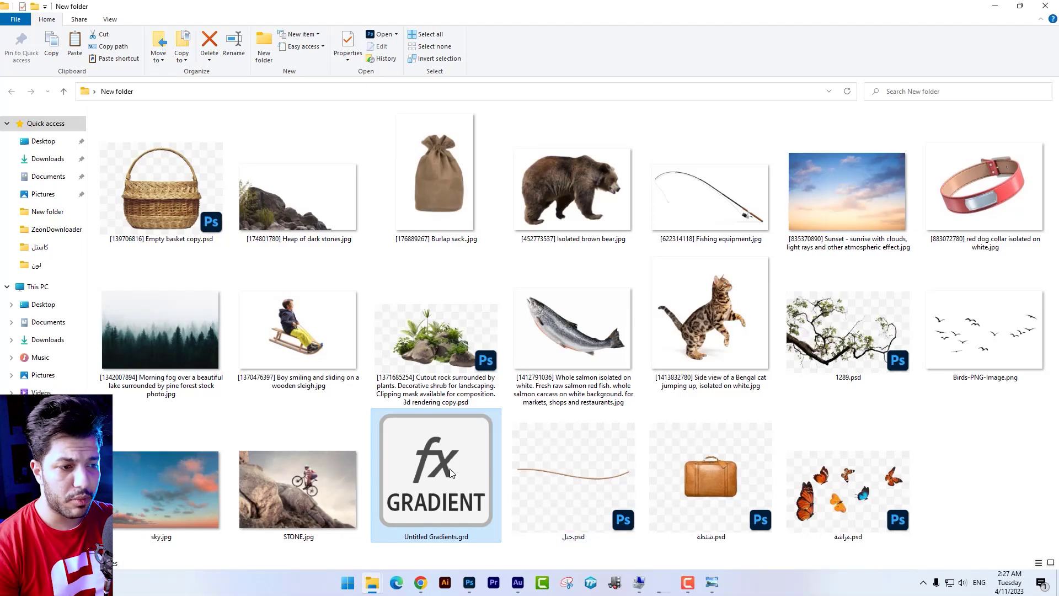
pyautogui.moveTo(440, 515); pyautogui.dragTo(891, 529)
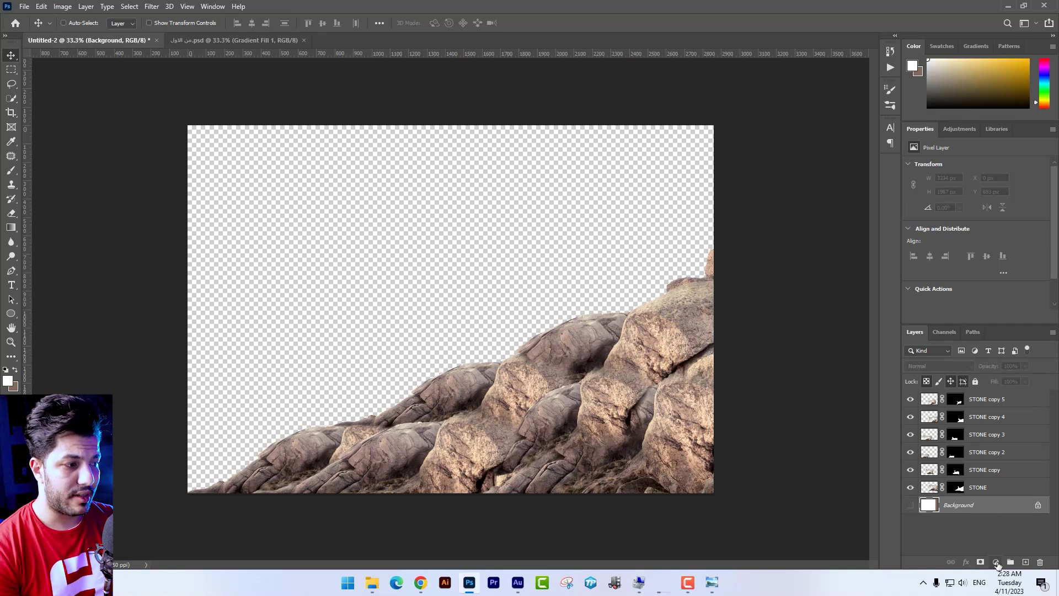
# Add a gradient fill layer above the Background using the Custom preset from Untitled Gradients, linear at 90 degrees and 100% scale.
pyautogui.click(996, 562)
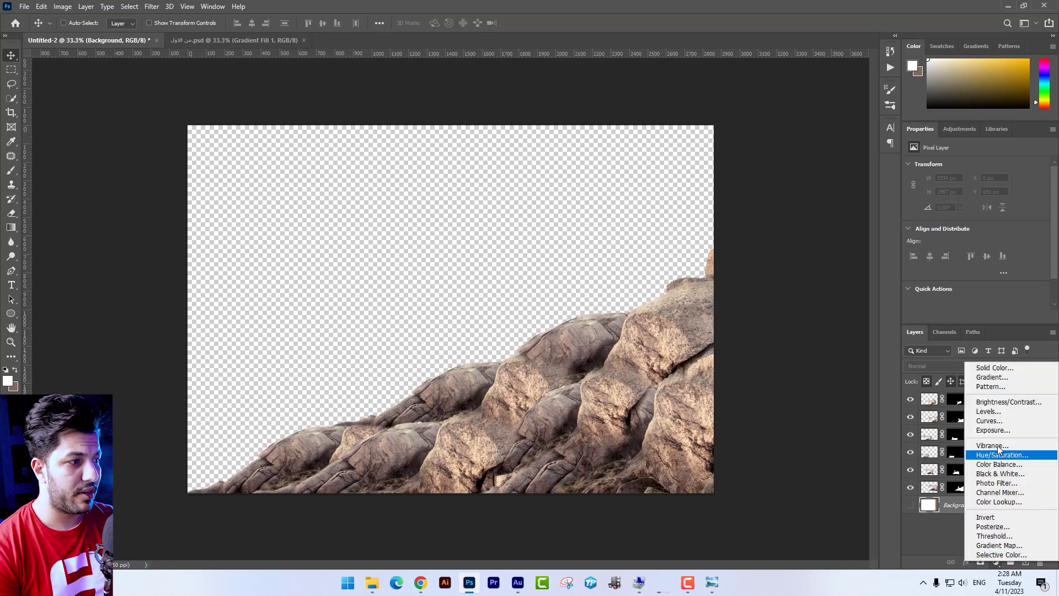
pyautogui.click(993, 377)
pyautogui.click(478, 151)
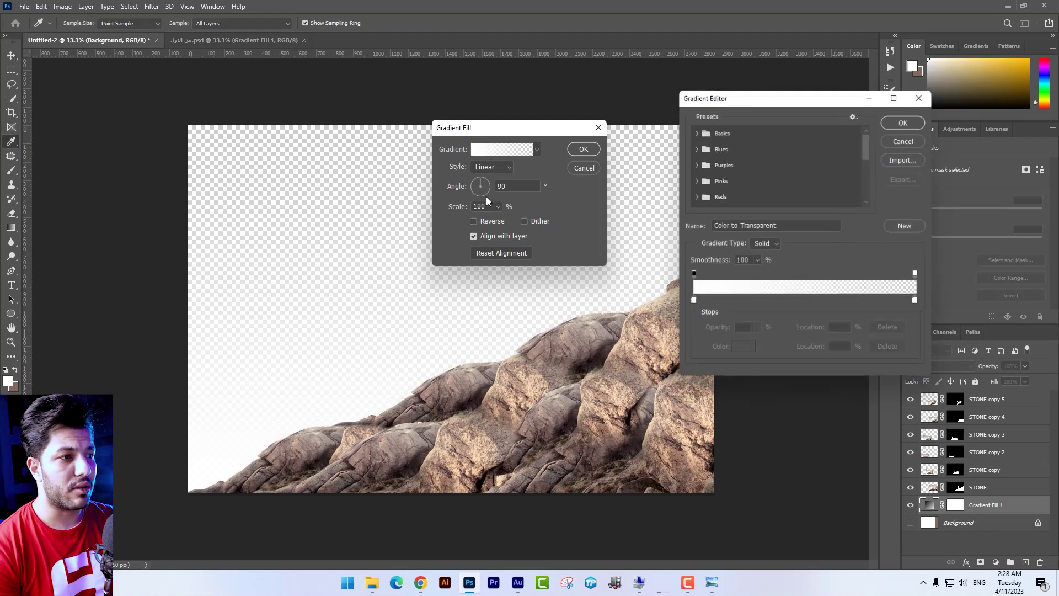
pyautogui.moveTo(868, 159); pyautogui.dragTo(853, 198)
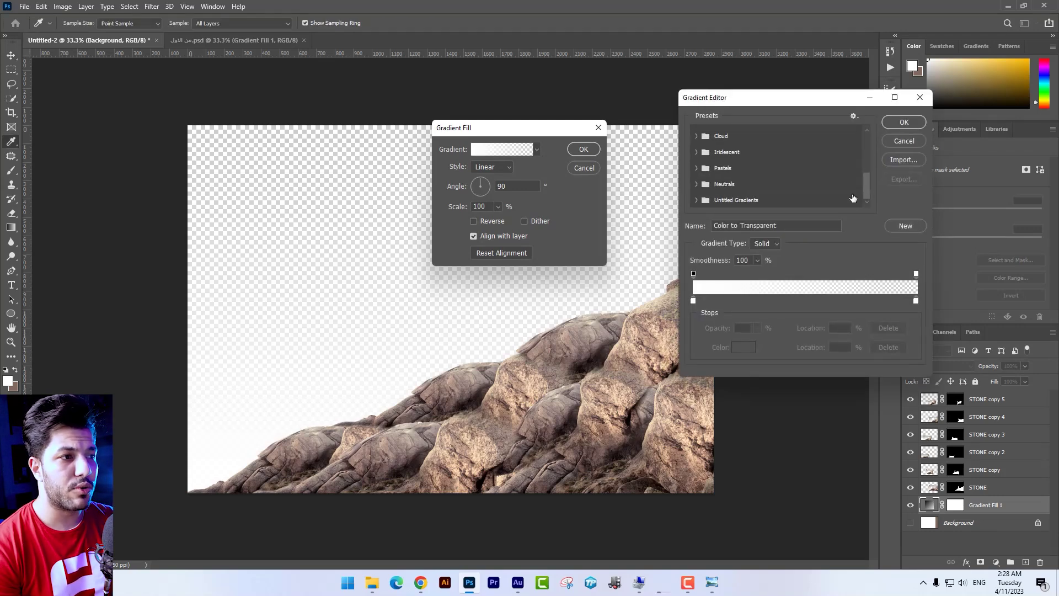
pyautogui.scroll(-1, 735, 193)
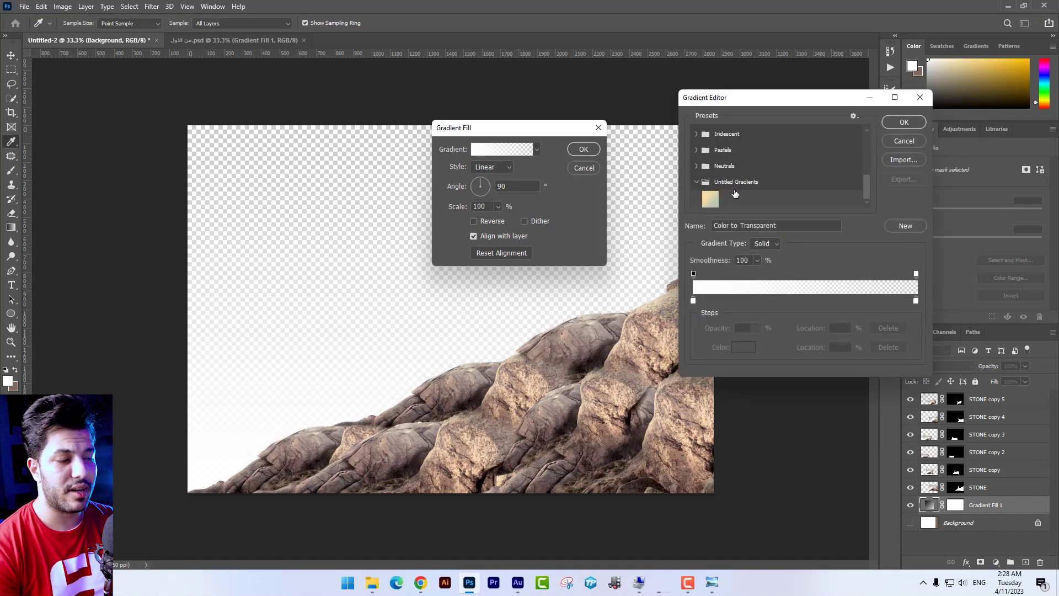
pyautogui.click(710, 199)
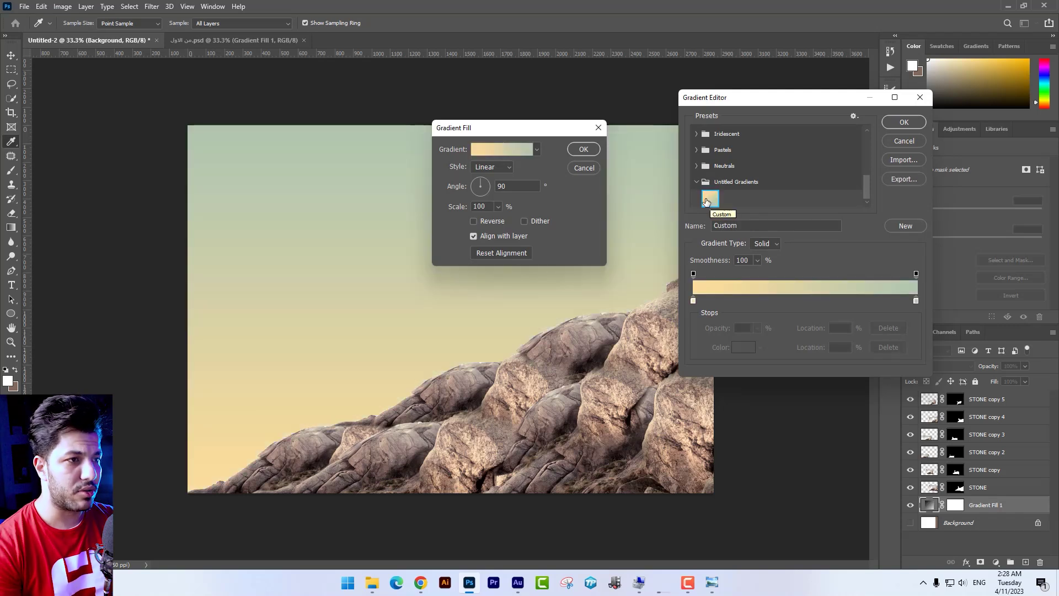
pyautogui.click(588, 152)
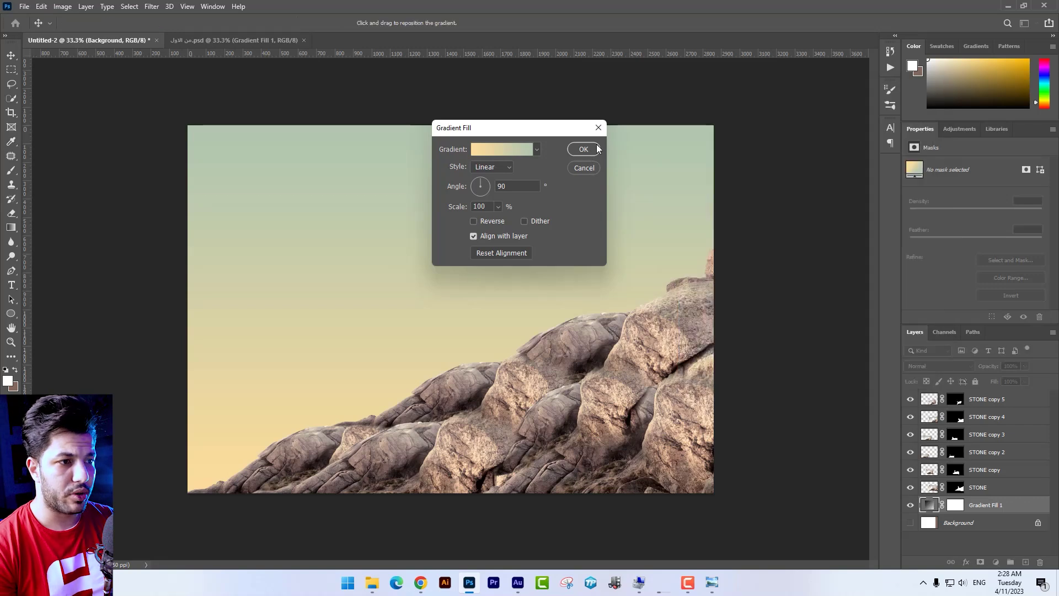
pyautogui.click(588, 152)
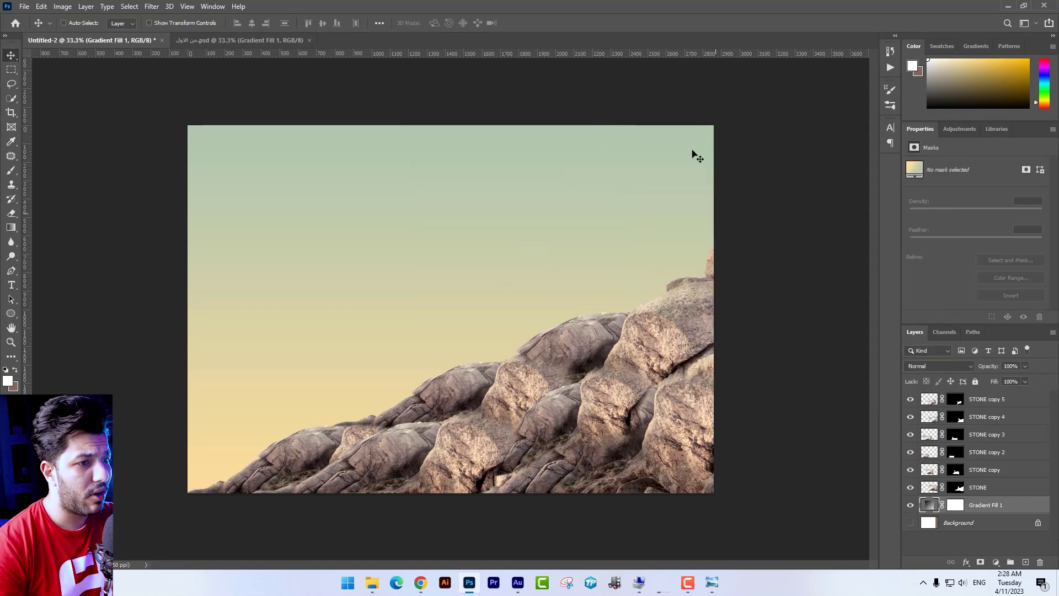
# Add a new layer above the gradient fill and paint a white glow along the rocks with a soft 1811 px brush at 74% flow.
pyautogui.click(1024, 562)
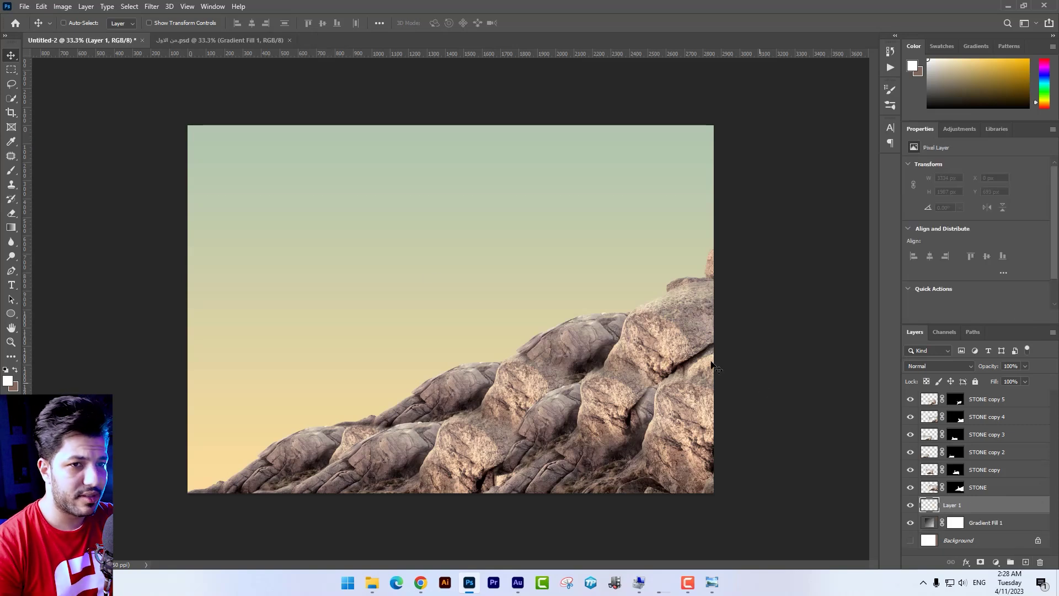
pyautogui.click(11, 170)
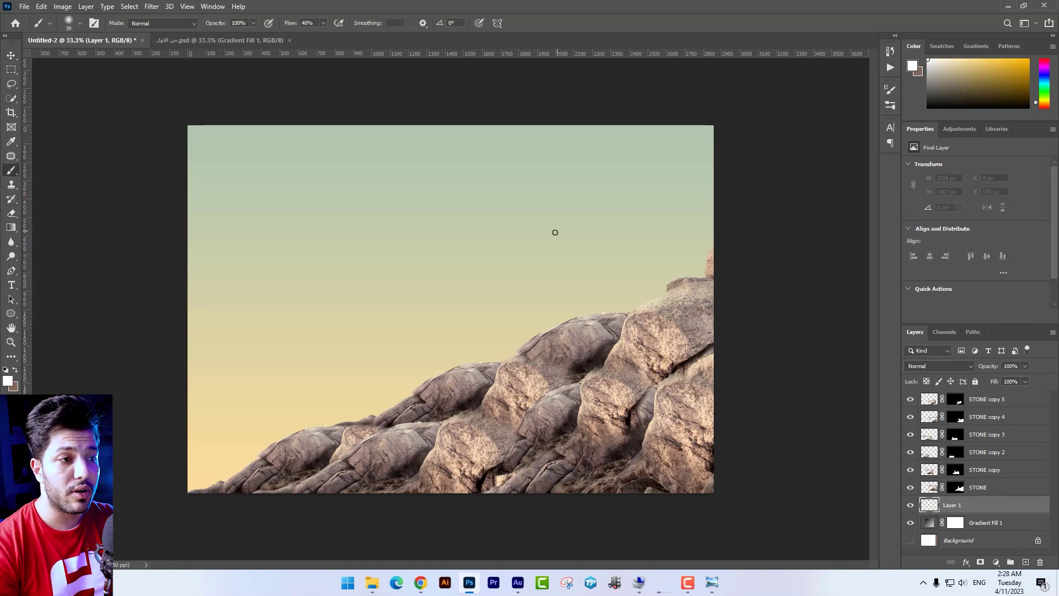
pyautogui.rightClick(554, 232)
pyautogui.click(659, 268)
pyautogui.click(323, 23)
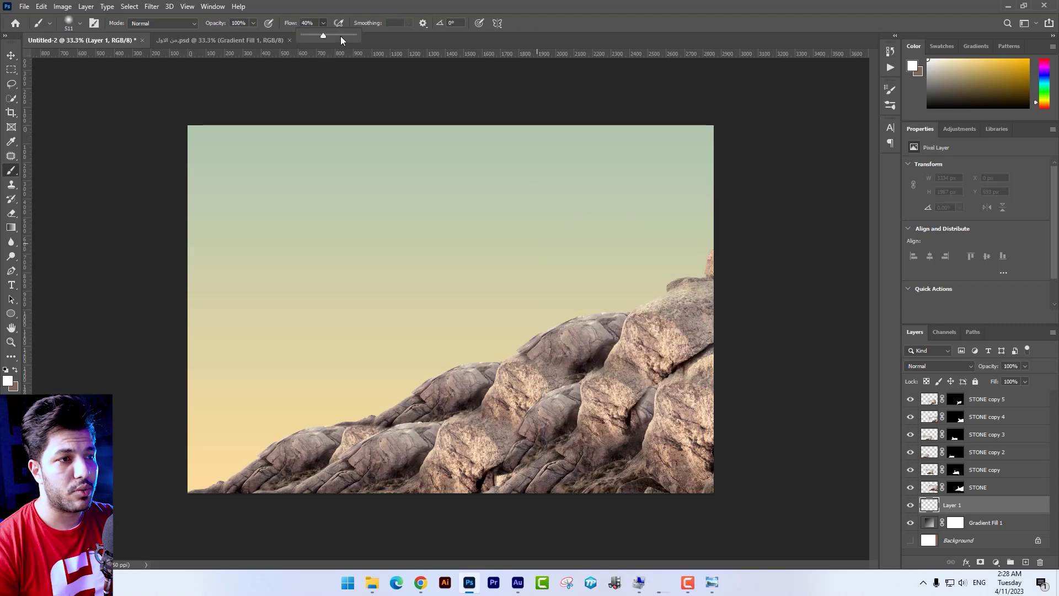
pyautogui.click(340, 36)
pyautogui.rightClick(601, 232)
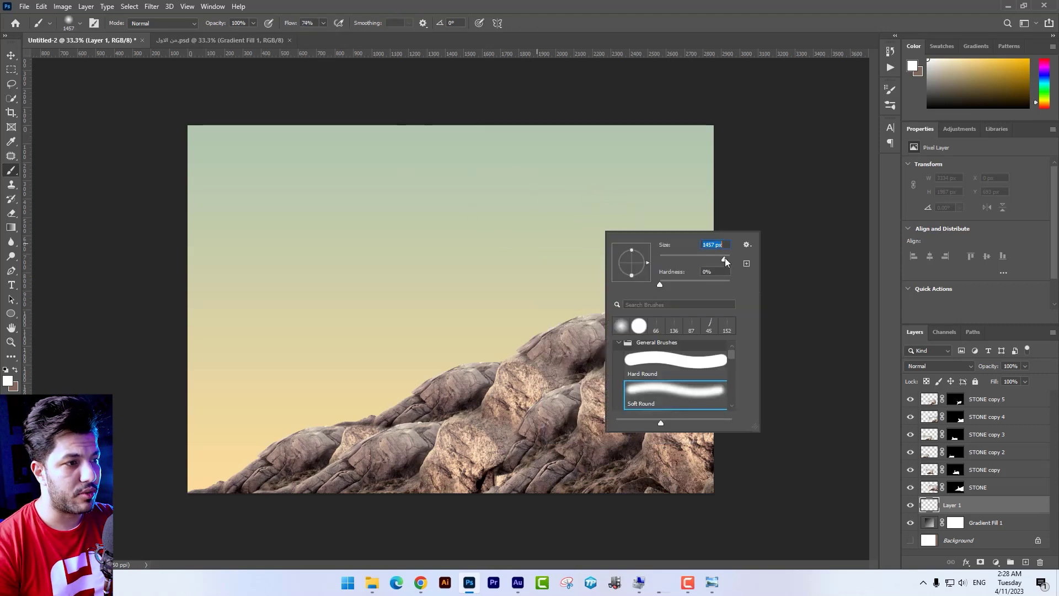
pyautogui.moveTo(284, 525)
pyautogui.mouseDown()
pyautogui.moveTo(324, 504)
pyautogui.moveTo(823, 383)
pyautogui.moveTo(765, 375)
pyautogui.mouseUp()
pyautogui.click(367, 486)
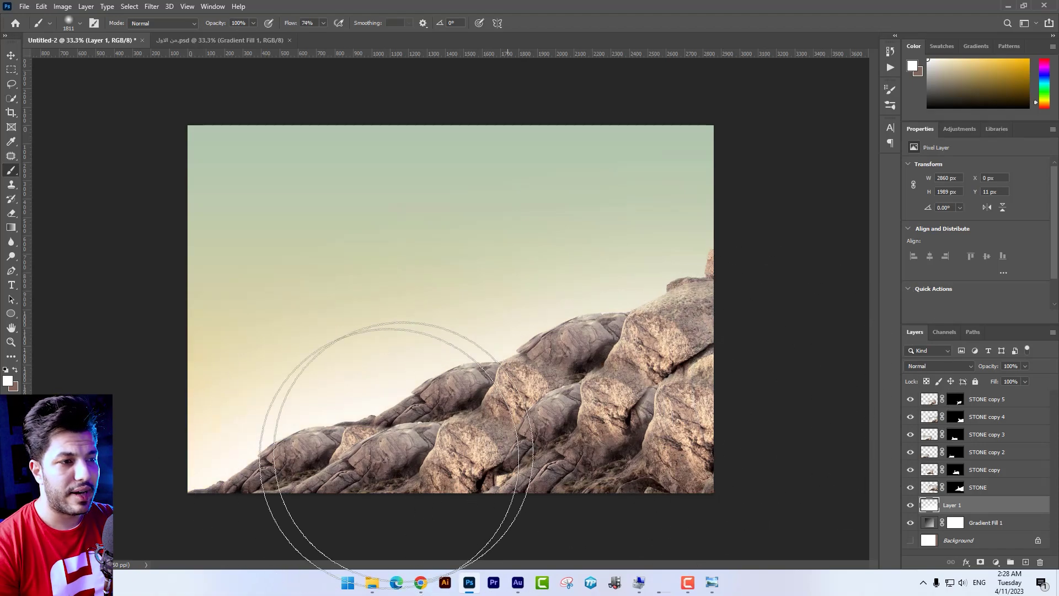
pyautogui.press('v')
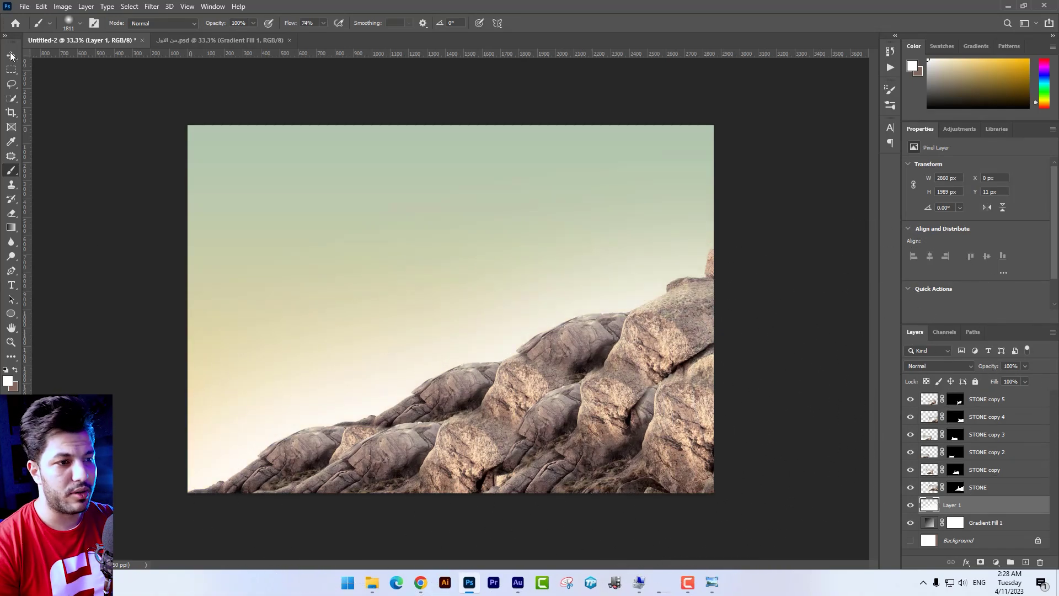
# Place sky.jpg from New folder in File Explorer behind the rocks and move it up to Y -58 px, covering the canvas's upper edge.
pyautogui.hotkey('alt', 'Tab')
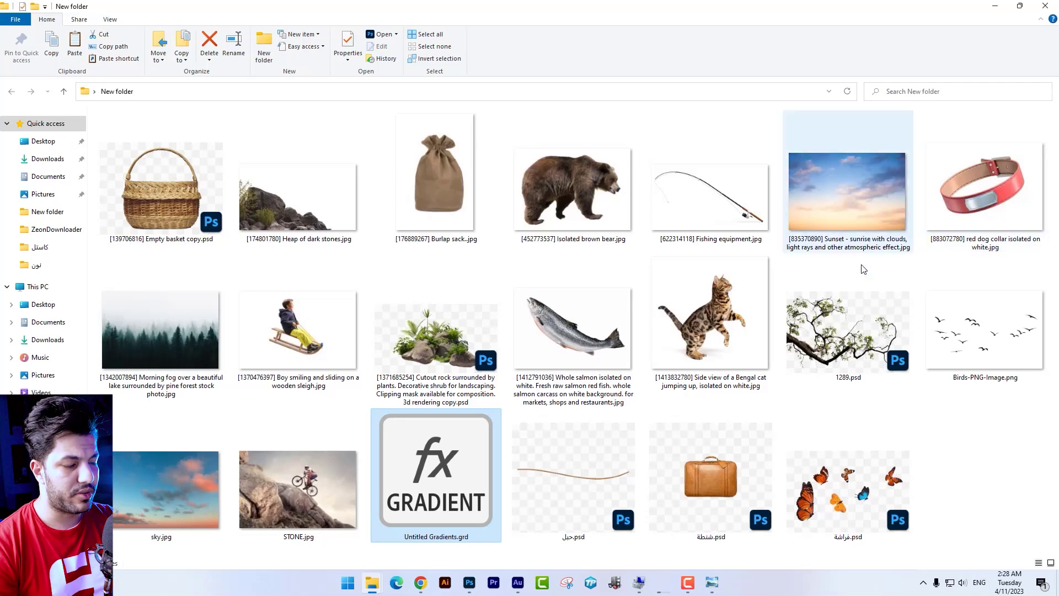
pyautogui.click(163, 497)
pyautogui.moveTo(161, 510); pyautogui.dragTo(469, 292)
pyautogui.press('Return')
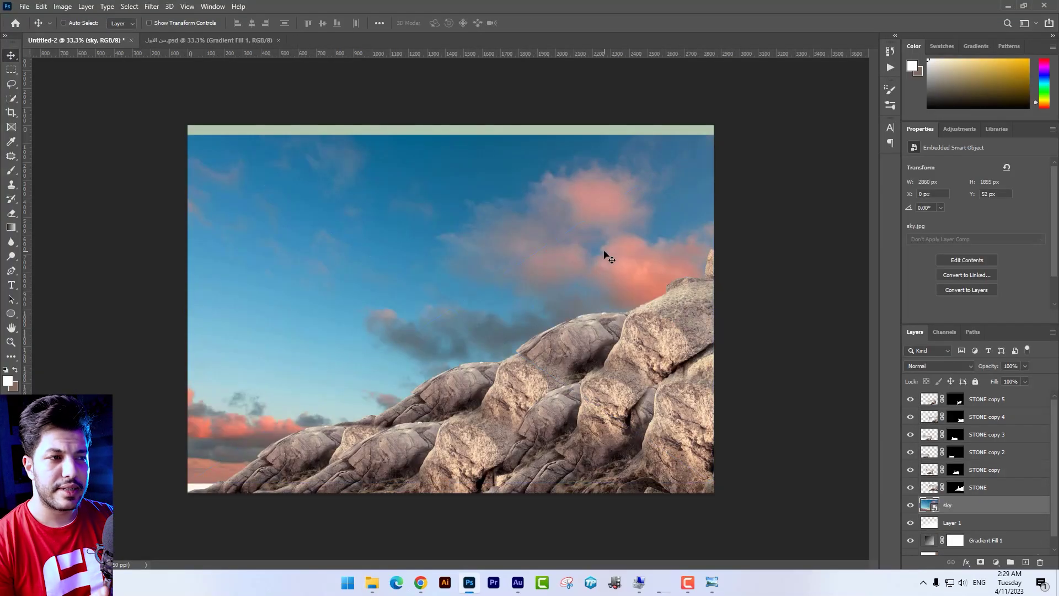
pyautogui.moveTo(607, 253); pyautogui.dragTo(604, 231)
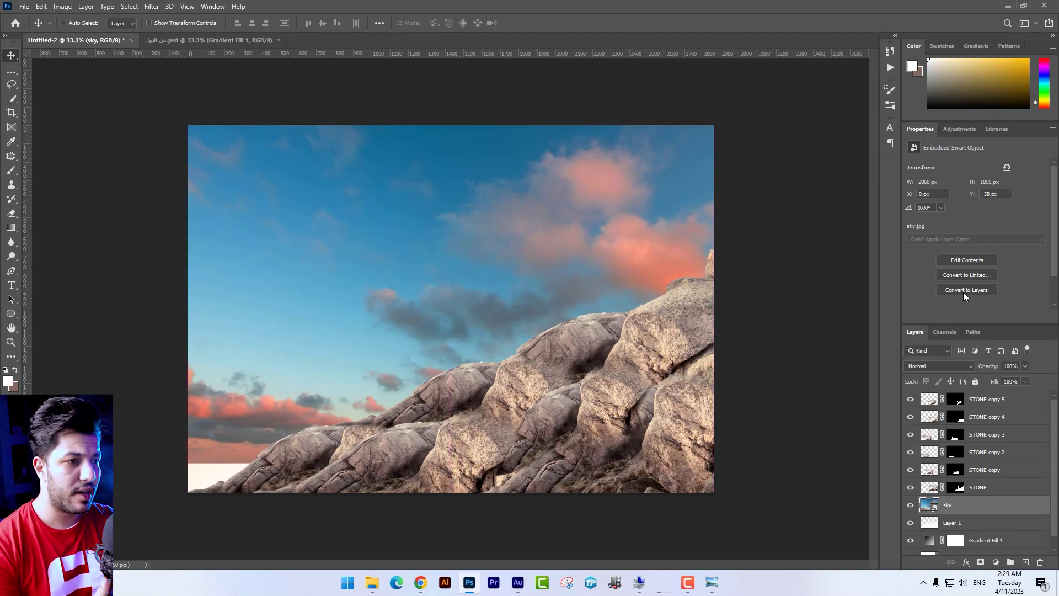
# Set the sky layer to Multiply and split its Blend If underlying-layer highlight slider to about 118 / 248.
pyautogui.click(942, 363)
pyautogui.click(932, 336)
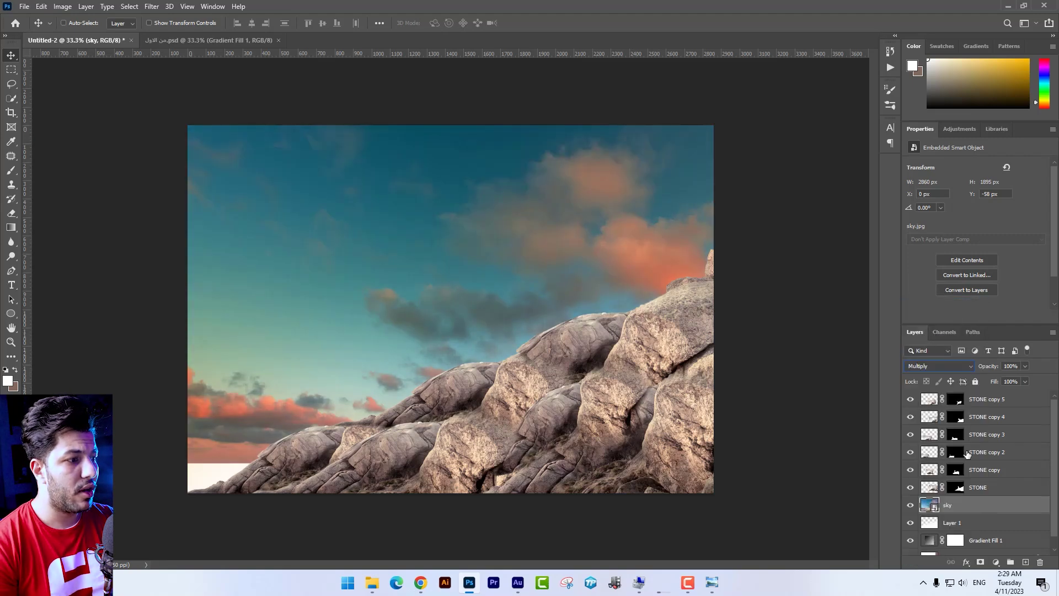
pyautogui.rightClick(974, 503)
pyautogui.click(952, 31)
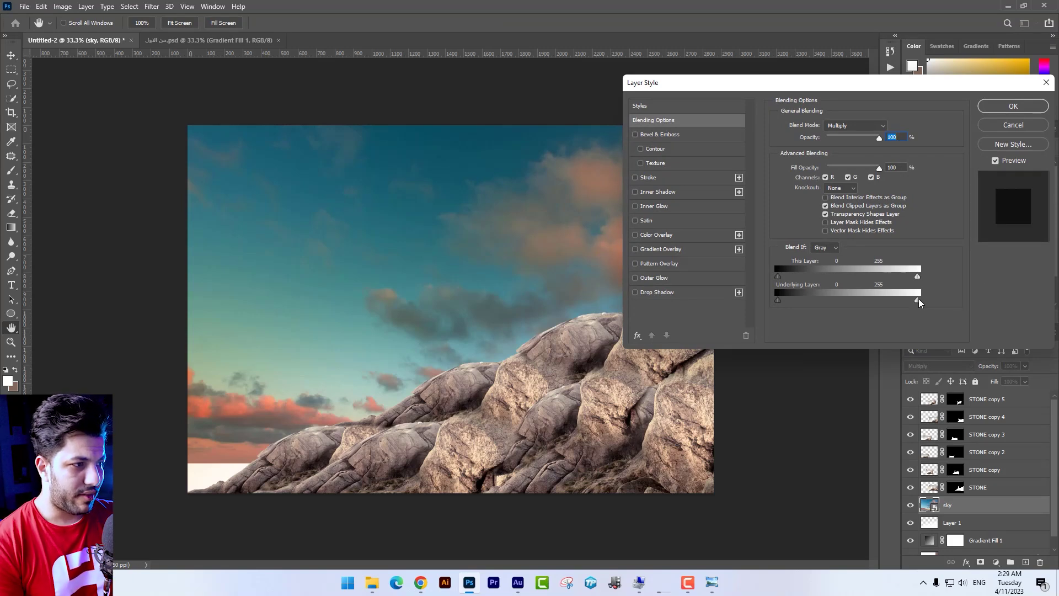
pyautogui.moveTo(912, 300); pyautogui.dragTo(895, 300)
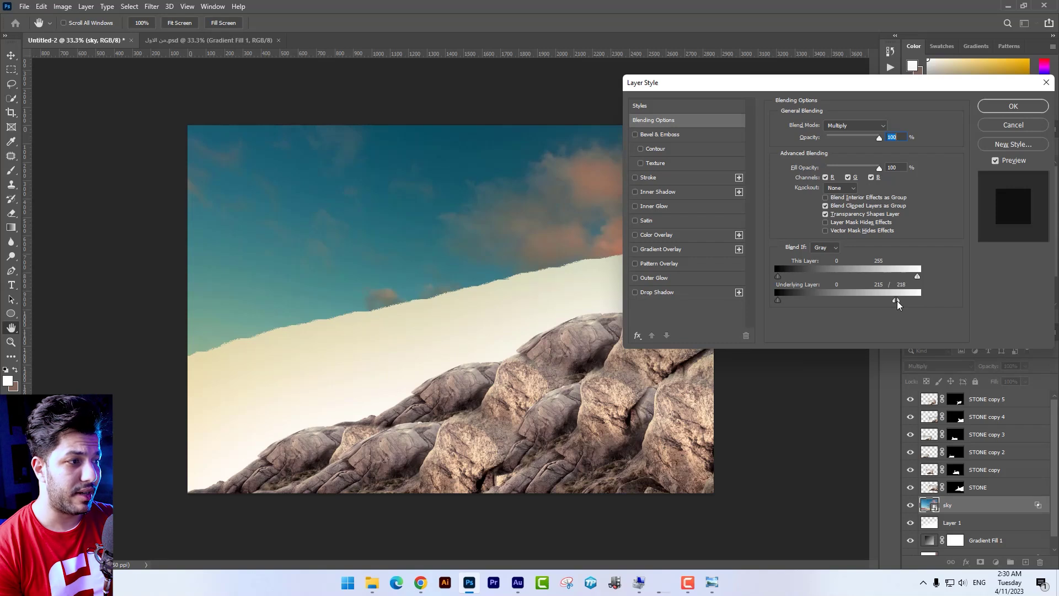
pyautogui.moveTo(896, 300); pyautogui.dragTo(849, 299)
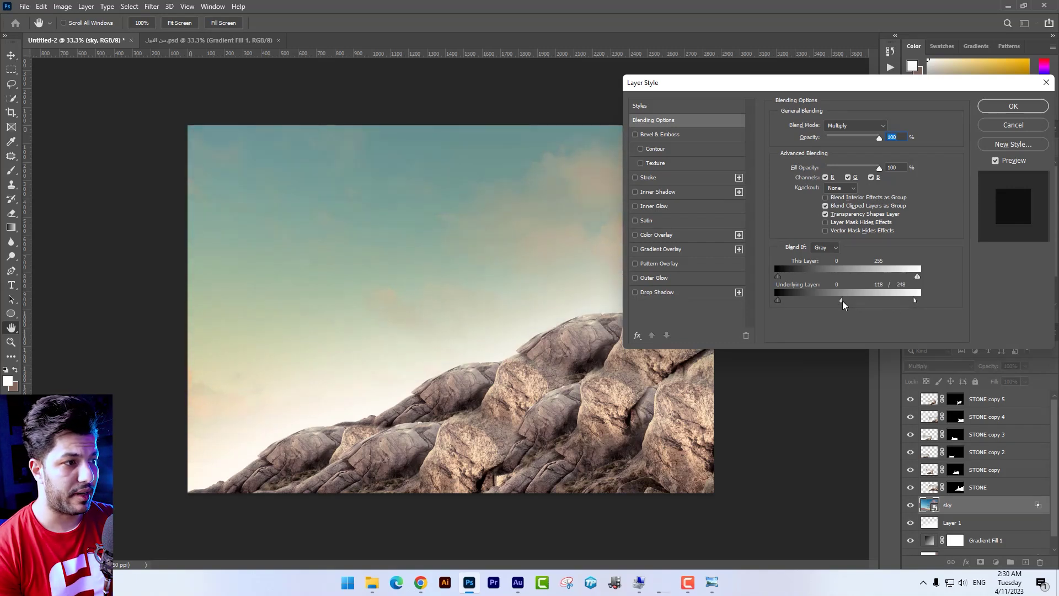
pyautogui.click(999, 101)
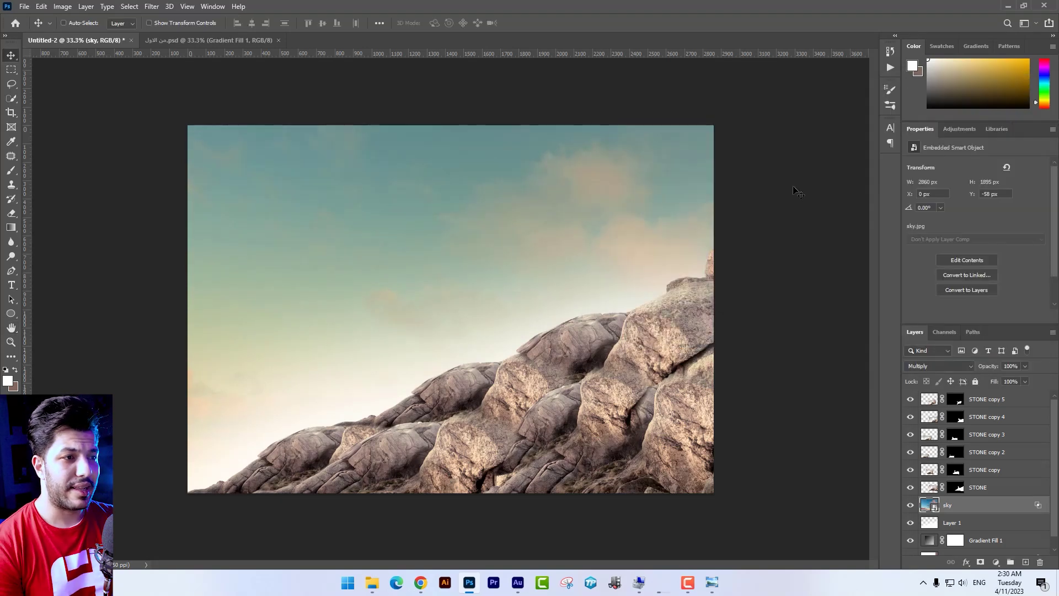
pyautogui.press('v')
pyautogui.moveTo(637, 191); pyautogui.dragTo(635, 190)
pyautogui.hotkey('ctrl', 'z')
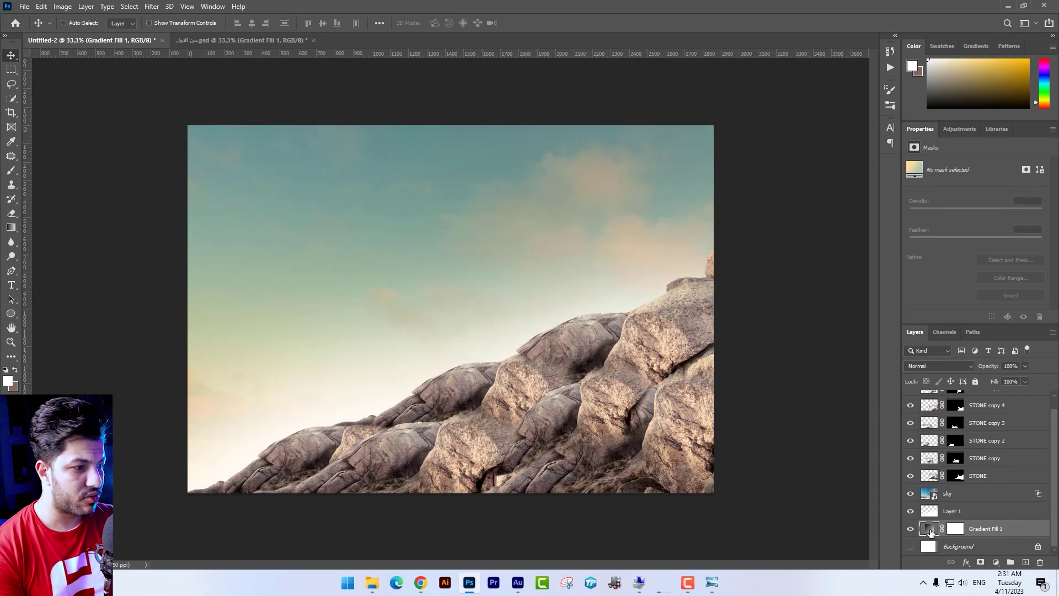
# Move the yellow color stop of Gradient Fill 1 to location 49%.
pyautogui.doubleClick(929, 529)
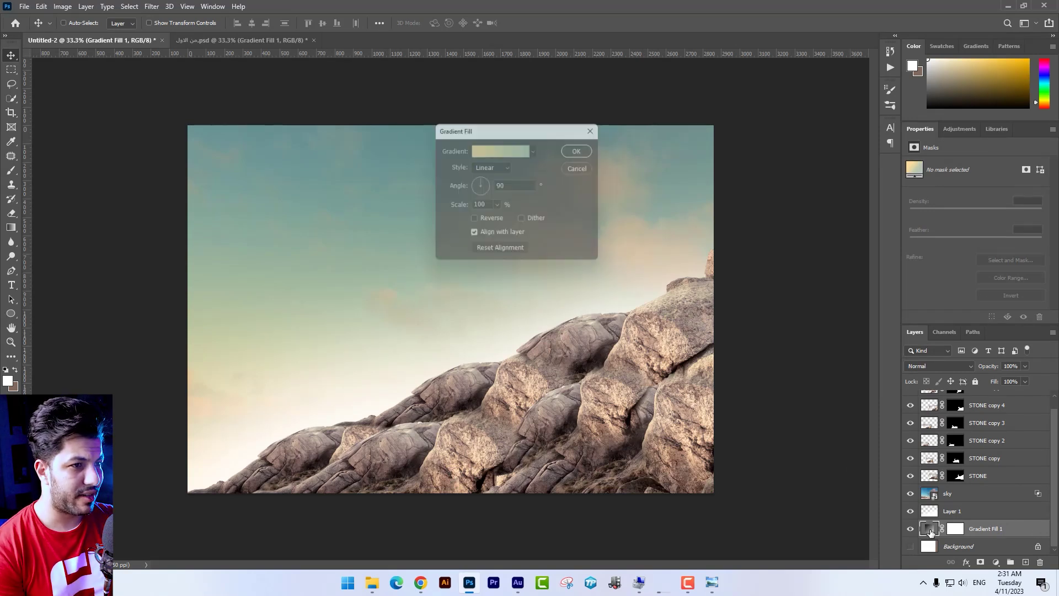
pyautogui.click(486, 153)
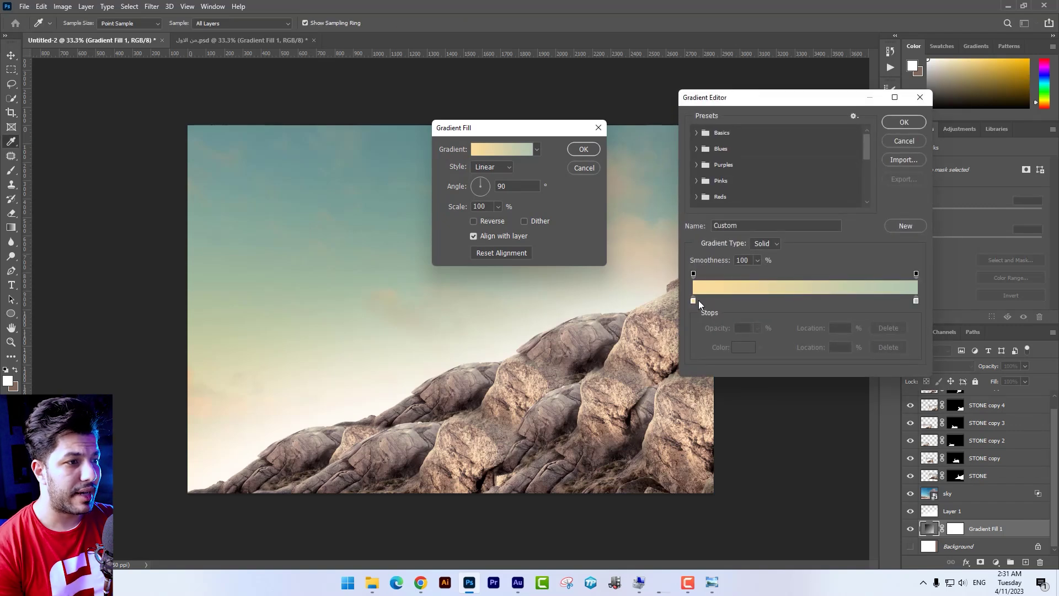
pyautogui.moveTo(693, 302); pyautogui.dragTo(770, 302)
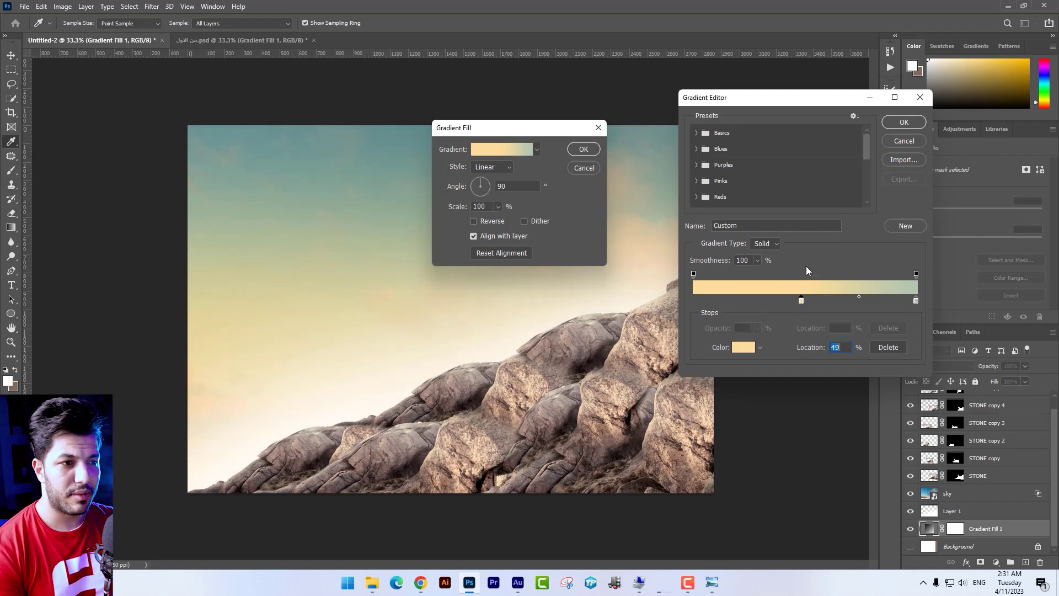
pyautogui.press('Return')
pyautogui.press('Return')
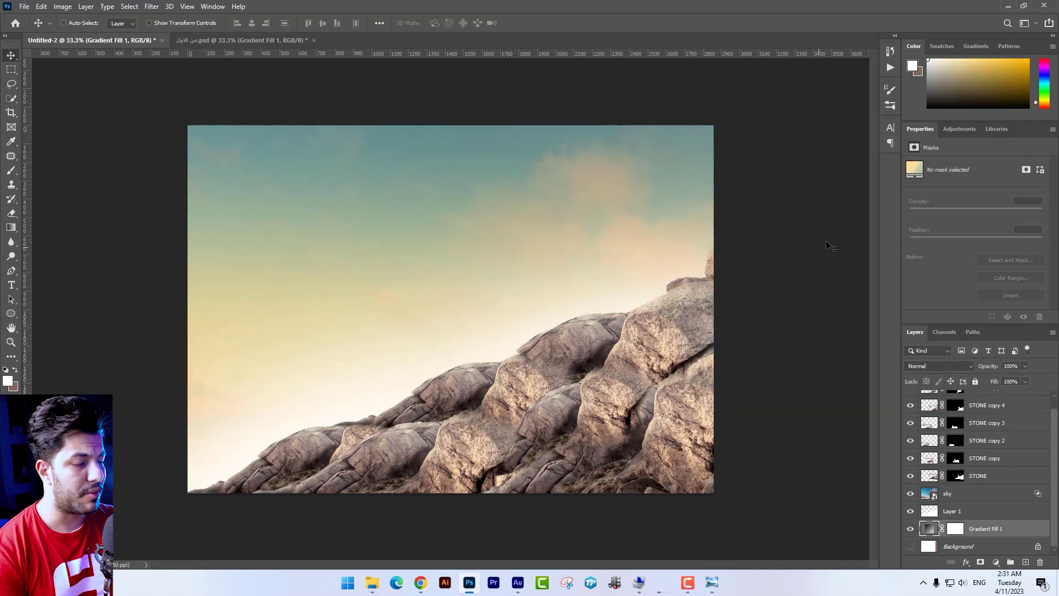
# Open the Isolated brown bear.jpg from File Explorer as its own Photoshop document and mask out its background with Select Subject.
pyautogui.hotkey('alt', 'Tab')
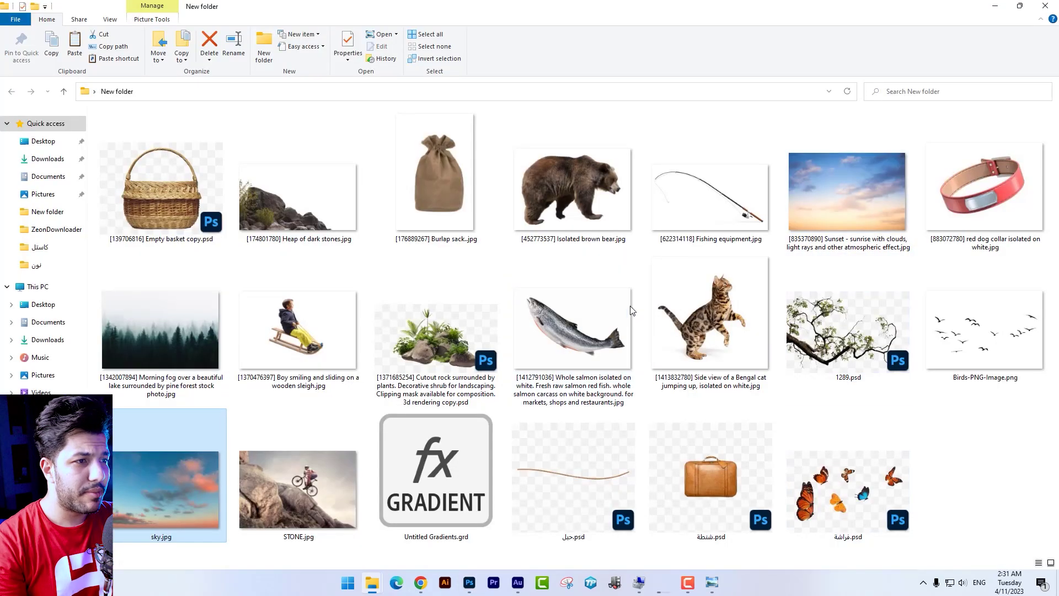
pyautogui.moveTo(590, 234); pyautogui.dragTo(680, 26)
pyautogui.hotkey('alt', 'Tab')
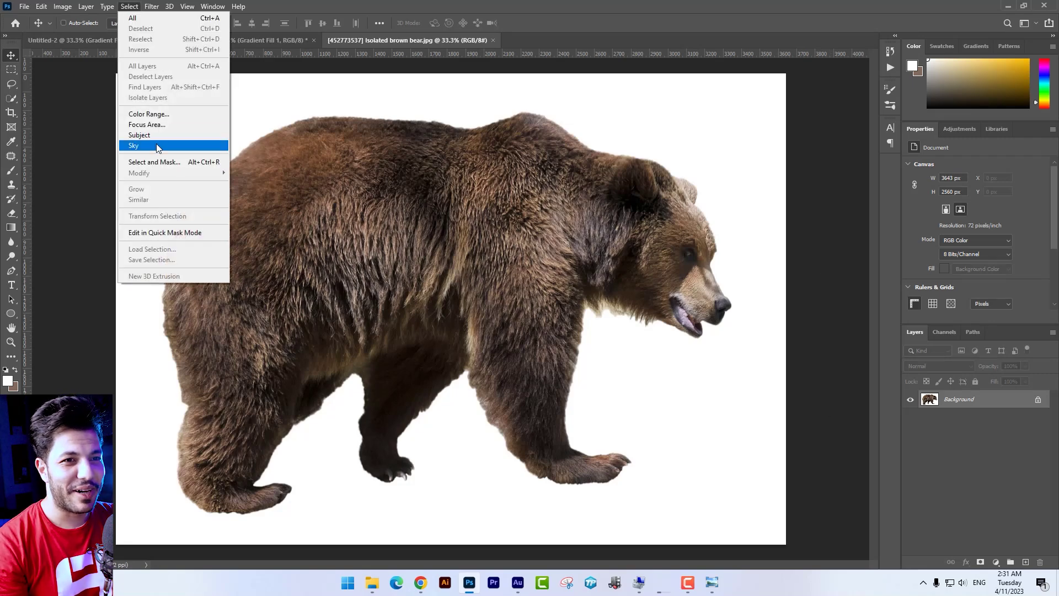
pyautogui.click(142, 136)
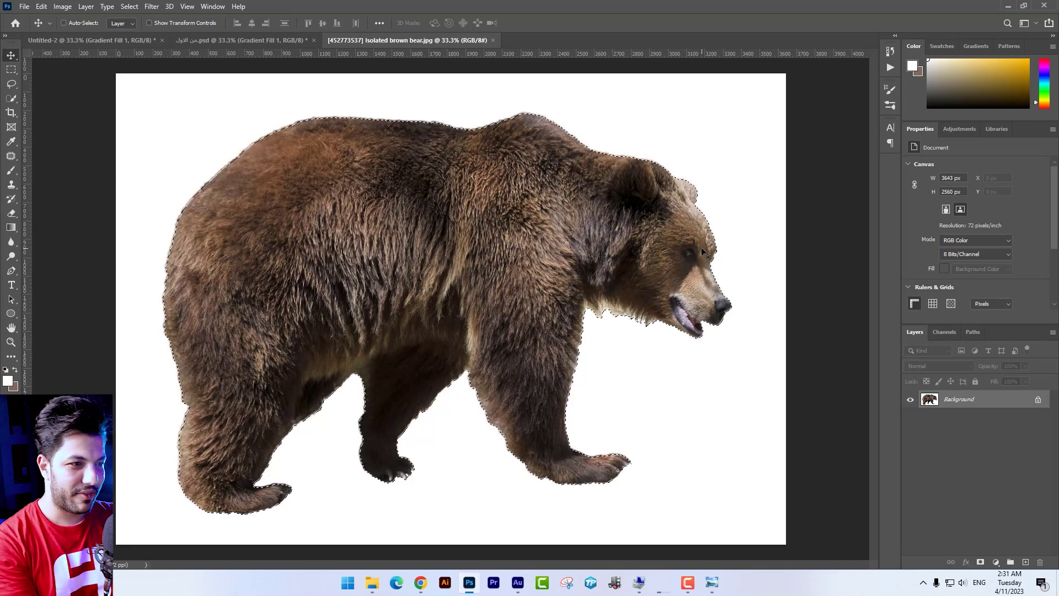
pyautogui.click(979, 562)
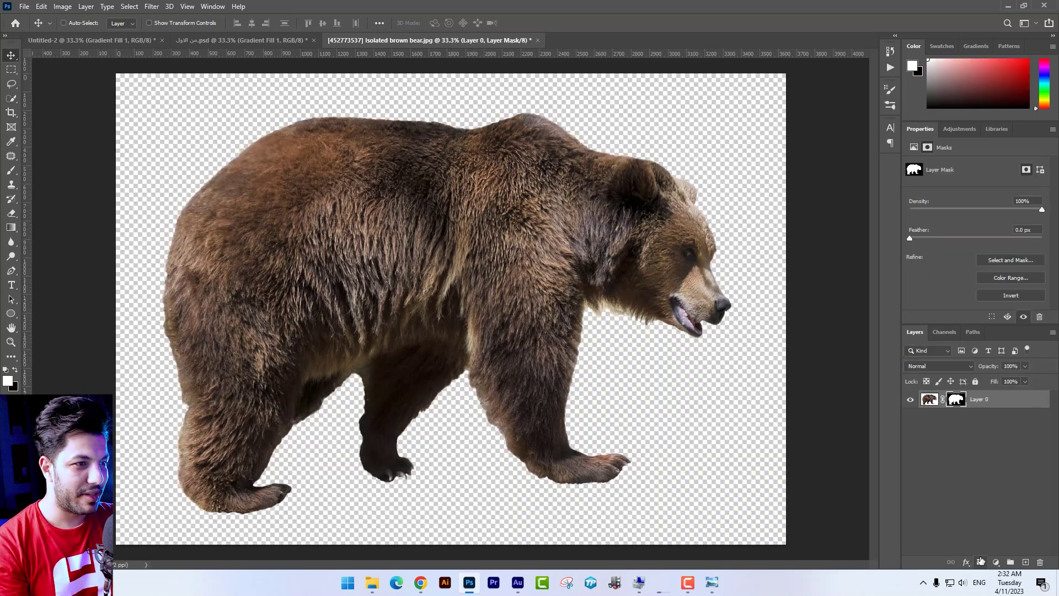
# In Select and Mask, set the bear mask's edge Radius to 2 px and Shift Edge to -20%, and turn off Real-time Refinement.
pyautogui.hotkey('ctrl', '+')
pyautogui.hotkey('ctrl', '+')
pyautogui.hotkey('ctrl', '+')
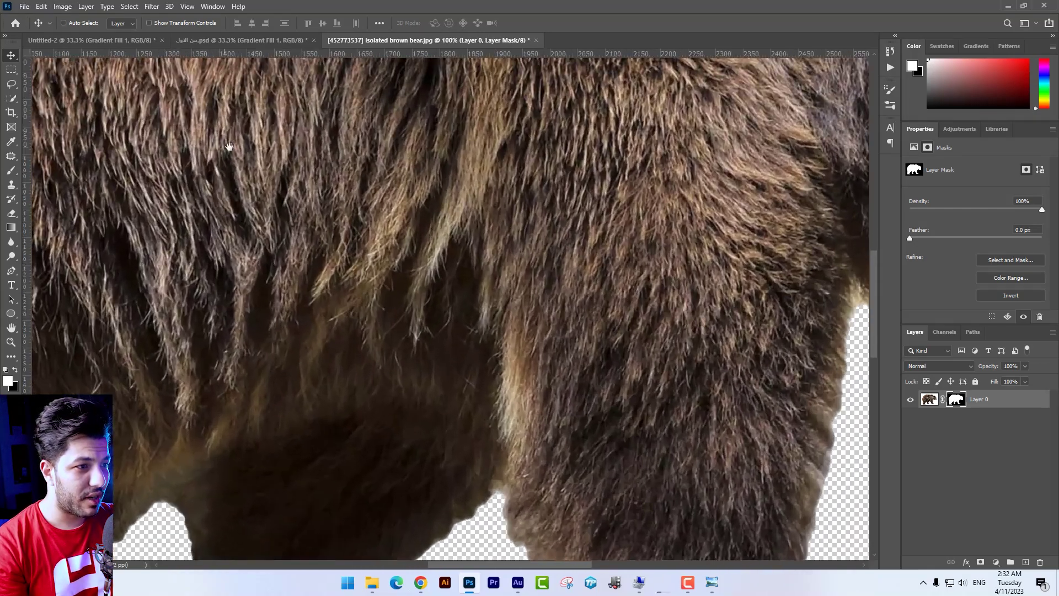
pyautogui.moveTo(705, 109); pyautogui.dragTo(87, 164)
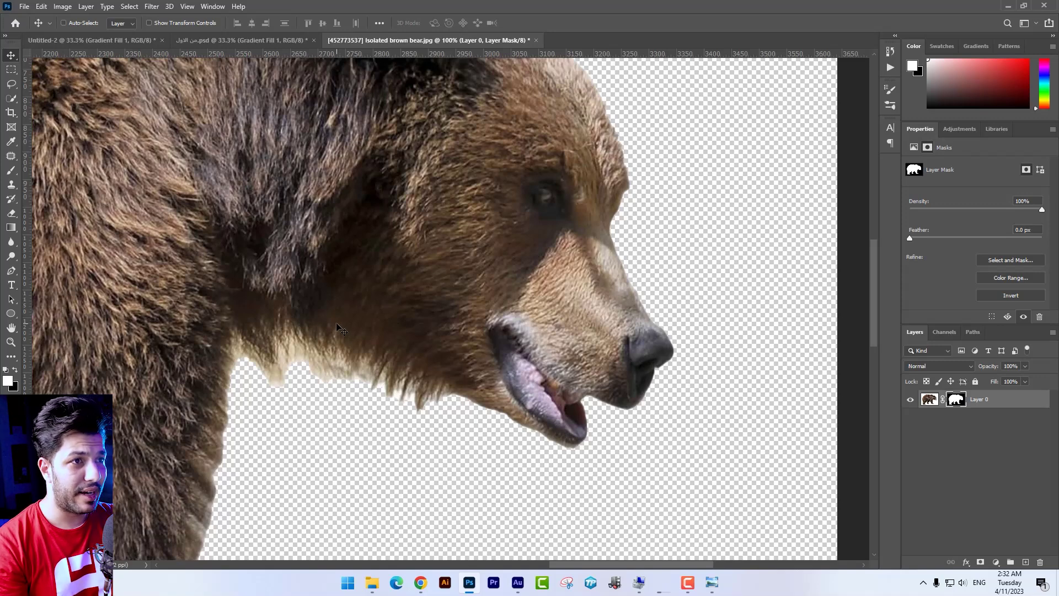
pyautogui.click(12, 100)
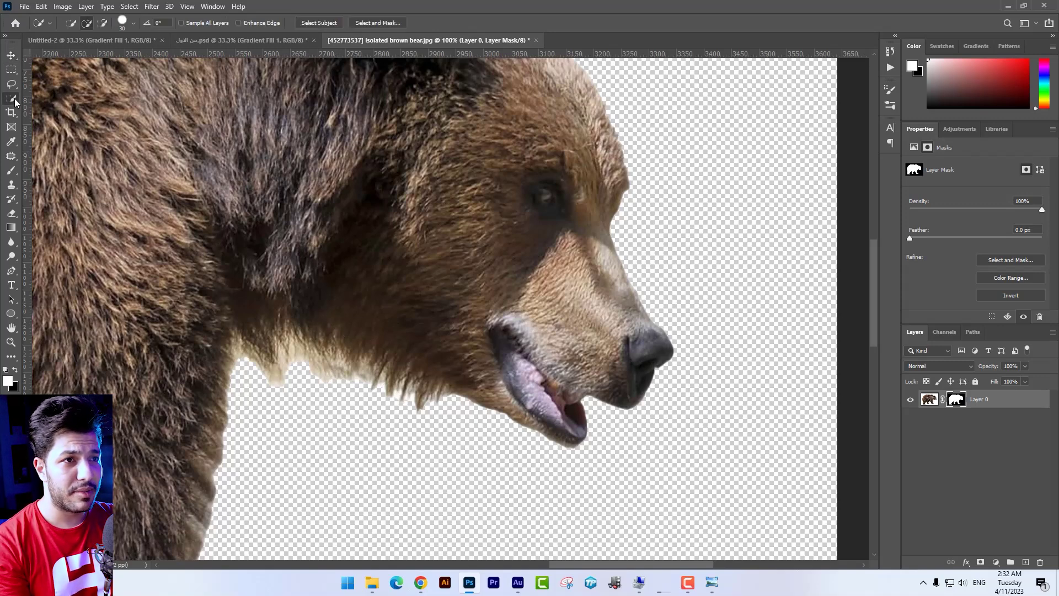
pyautogui.click(377, 23)
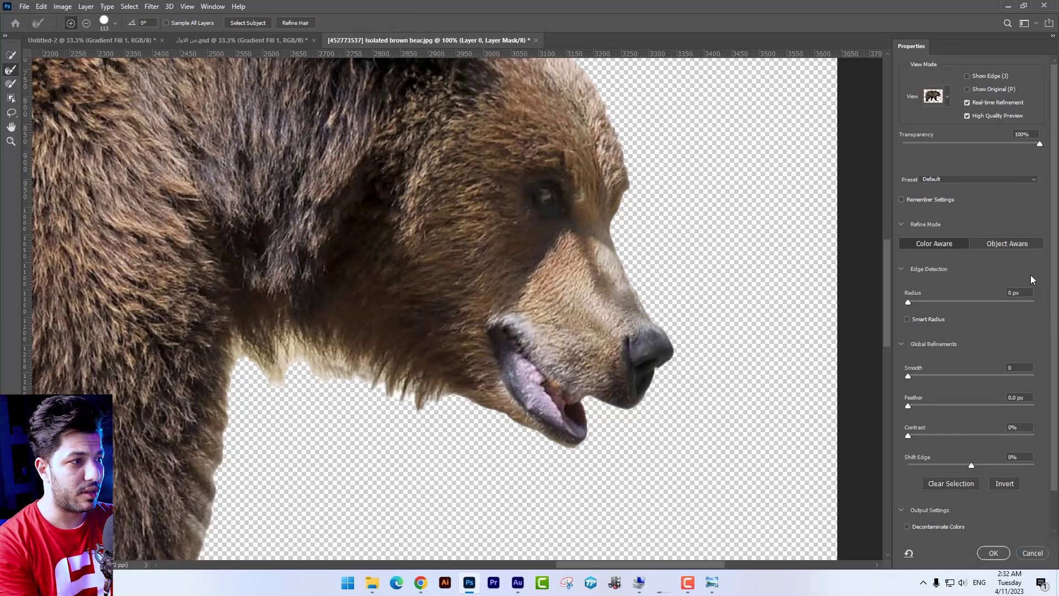
pyautogui.moveTo(909, 303); pyautogui.dragTo(922, 301)
pyautogui.scroll(-2, 937, 331)
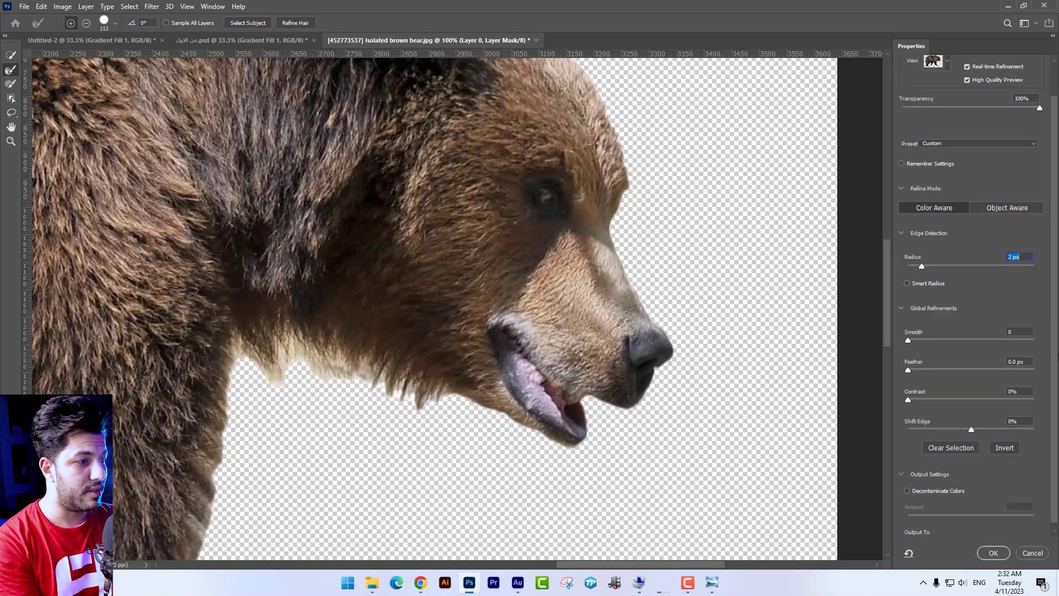
pyautogui.moveTo(971, 423); pyautogui.dragTo(959, 424)
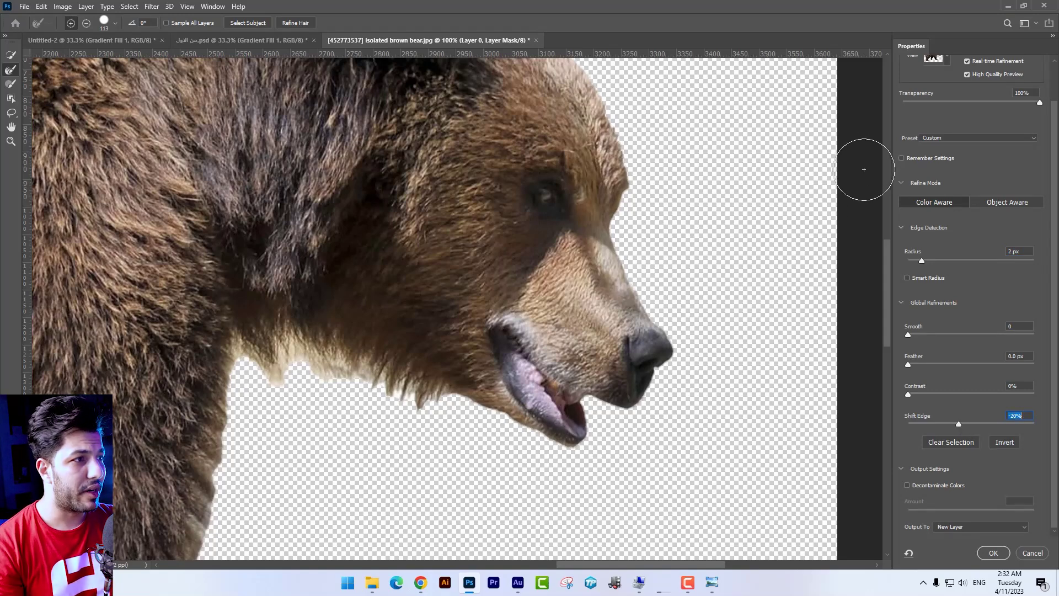
pyautogui.scroll(2, 972, 109)
pyautogui.click(966, 103)
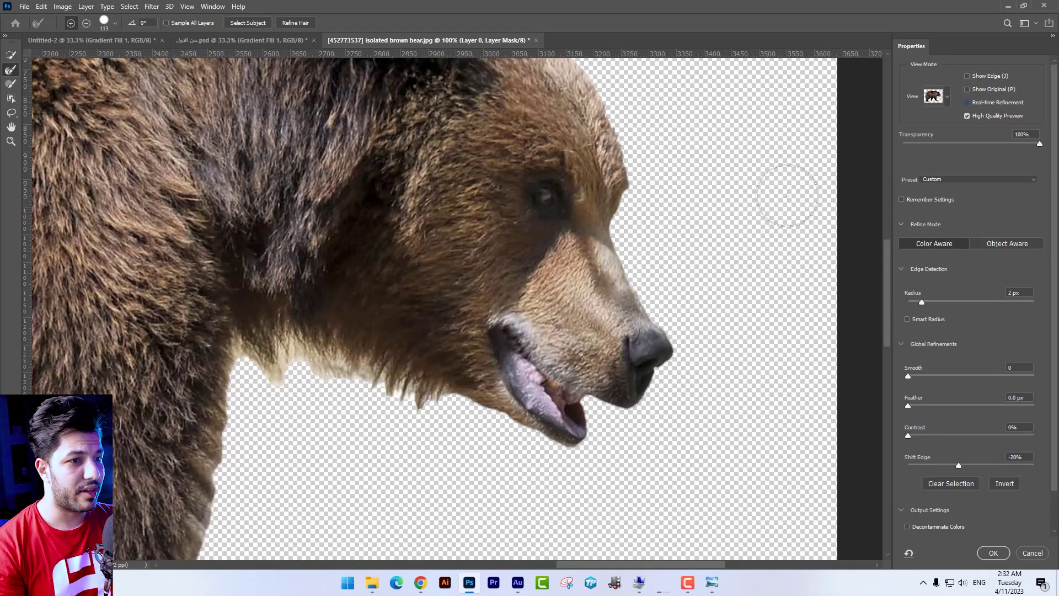
# Set the Refine Edge brush to 80 px and brush over the light fur fringe beneath the bear's neck.
pyautogui.click(116, 23)
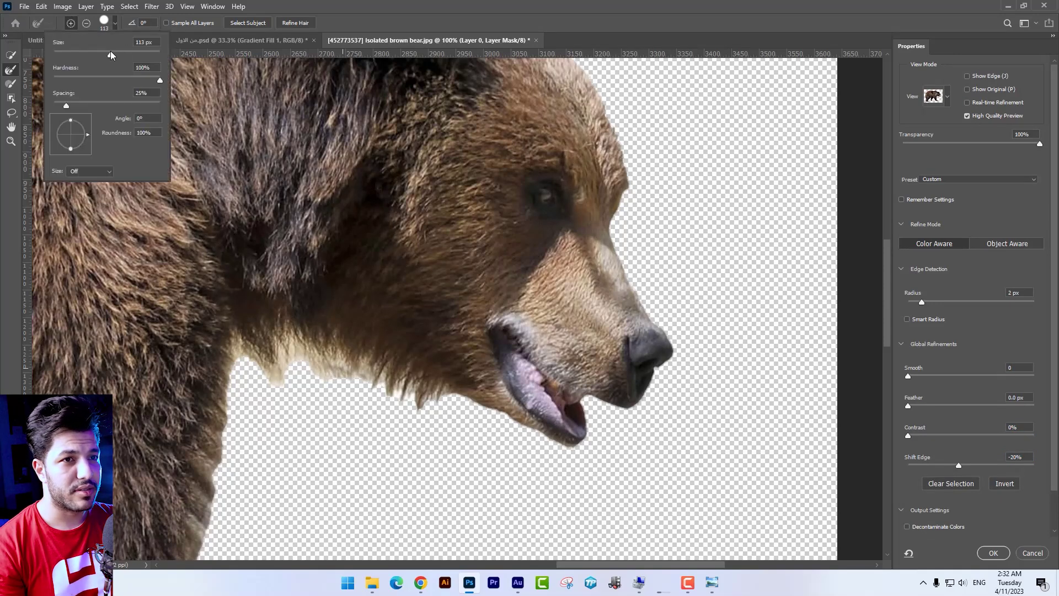
pyautogui.moveTo(113, 55); pyautogui.dragTo(95, 55)
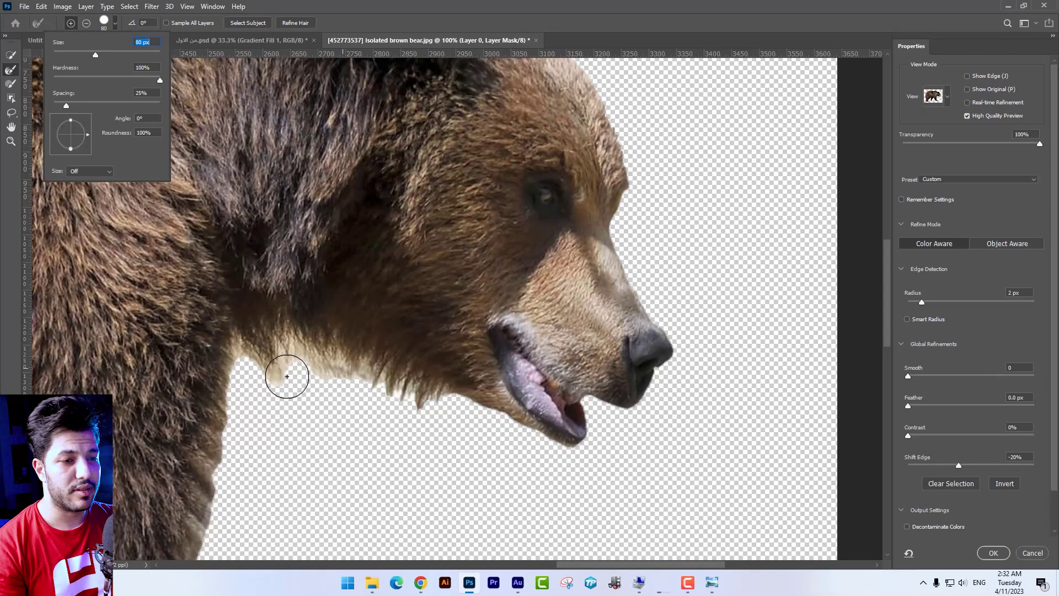
pyautogui.moveTo(251, 361)
pyautogui.mouseDown()
pyautogui.moveTo(452, 417)
pyautogui.moveTo(421, 397)
pyautogui.moveTo(267, 354)
pyautogui.moveTo(251, 364)
pyautogui.moveTo(234, 450)
pyautogui.mouseUp()
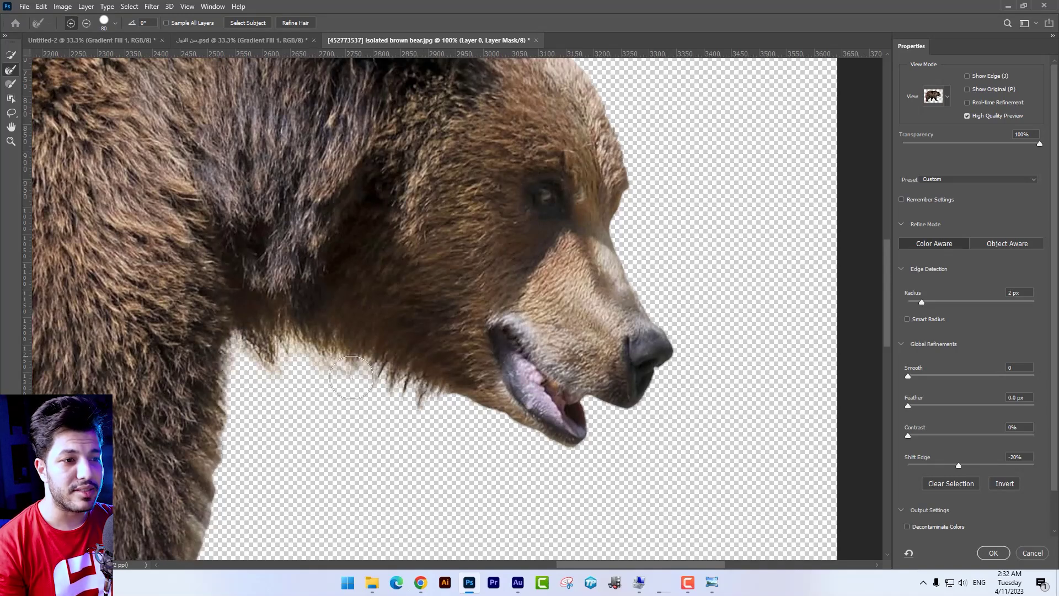
pyautogui.moveTo(364, 373)
pyautogui.mouseDown()
pyautogui.moveTo(306, 347)
pyautogui.moveTo(240, 352)
pyautogui.mouseUp()
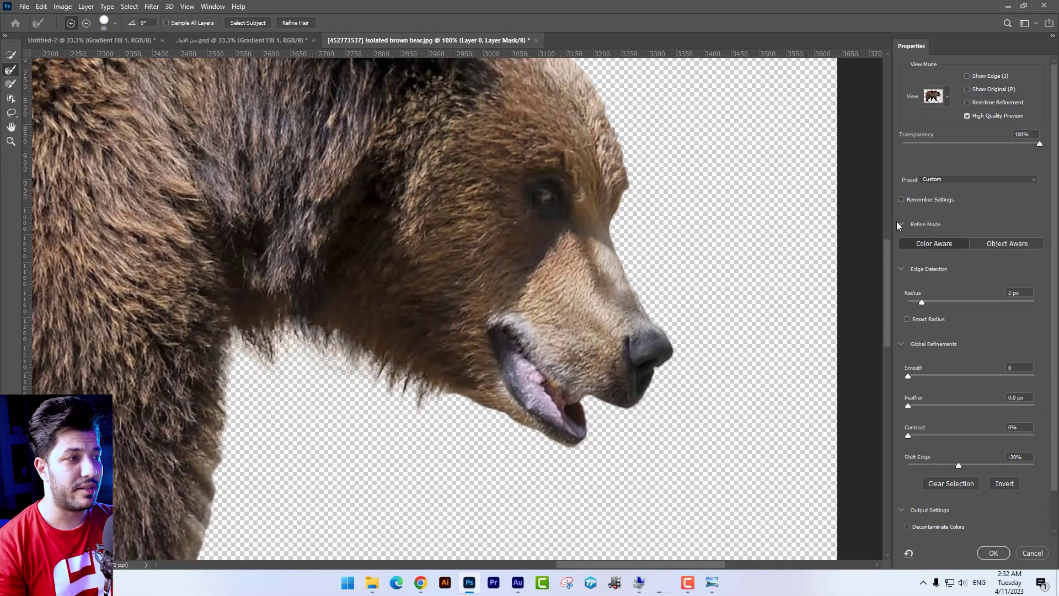
# Brush the Refine Edge tool along the fur outline of the bear's forehead, ears, shoulder hump and back.
pyautogui.click(932, 98)
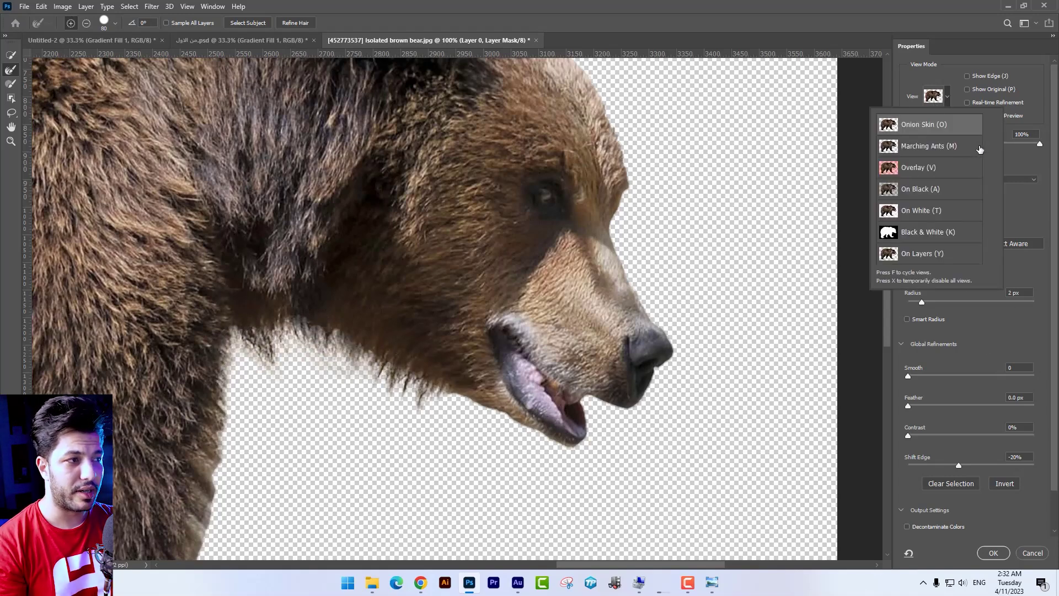
pyautogui.moveTo(669, 383)
pyautogui.mouseDown()
pyautogui.moveTo(607, 263)
pyautogui.moveTo(585, 179)
pyautogui.moveTo(540, 155)
pyautogui.mouseUp()
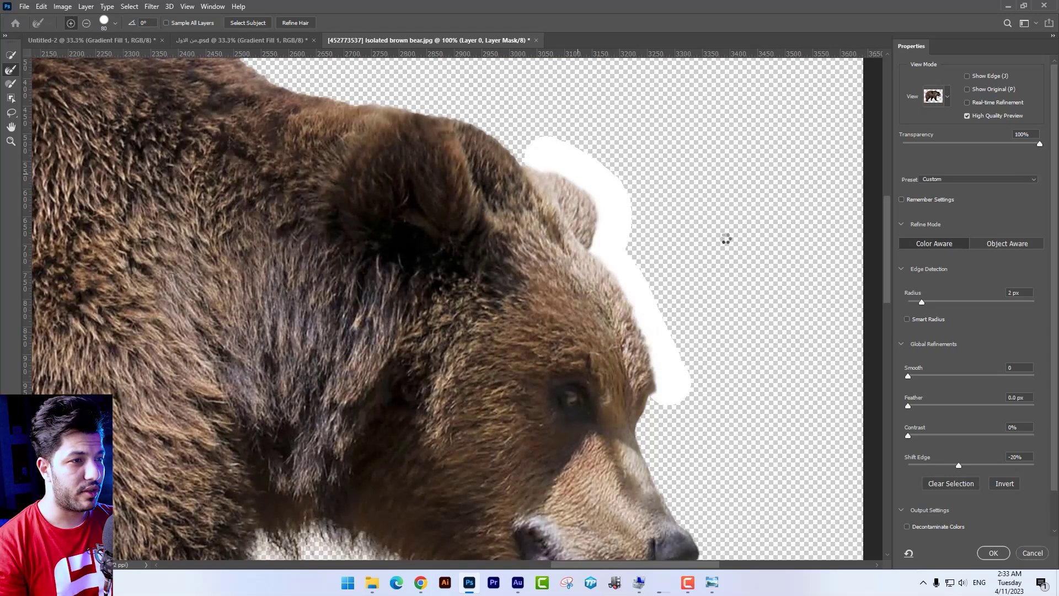
pyautogui.moveTo(568, 193)
pyautogui.mouseDown()
pyautogui.moveTo(716, 284)
pyautogui.moveTo(579, 218)
pyautogui.moveTo(435, 180)
pyautogui.moveTo(348, 118)
pyautogui.mouseUp()
pyautogui.moveTo(355, 190); pyautogui.dragTo(696, 316)
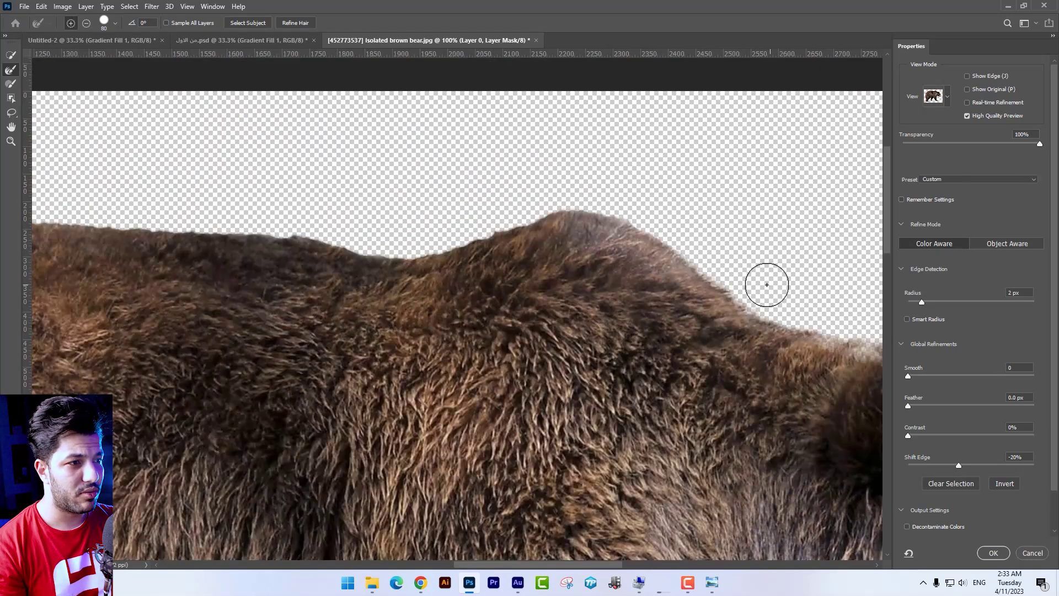
pyautogui.moveTo(633, 236); pyautogui.dragTo(258, 242)
pyautogui.moveTo(297, 293); pyautogui.dragTo(731, 284)
# Refine the fur outline around the bear's rump and down its hind legs.
pyautogui.moveTo(762, 213)
pyautogui.mouseDown()
pyautogui.moveTo(463, 196)
pyautogui.moveTo(288, 229)
pyautogui.moveTo(267, 263)
pyautogui.moveTo(613, 209)
pyautogui.mouseUp()
pyautogui.moveTo(586, 181)
pyautogui.mouseDown()
pyautogui.moveTo(428, 257)
pyautogui.moveTo(619, 89)
pyautogui.mouseUp()
pyautogui.moveTo(468, 225)
pyautogui.mouseDown()
pyautogui.moveTo(423, 280)
pyautogui.moveTo(384, 368)
pyautogui.mouseUp()
pyautogui.moveTo(518, 377); pyautogui.dragTo(613, 171)
pyautogui.moveTo(482, 141)
pyautogui.mouseDown()
pyautogui.moveTo(462, 195)
pyautogui.moveTo(447, 316)
pyautogui.moveTo(460, 459)
pyautogui.mouseUp()
pyautogui.moveTo(482, 422)
pyautogui.mouseDown()
pyautogui.moveTo(494, 190)
pyautogui.moveTo(487, 330)
pyautogui.moveTo(526, 439)
pyautogui.moveTo(515, 497)
pyautogui.mouseUp()
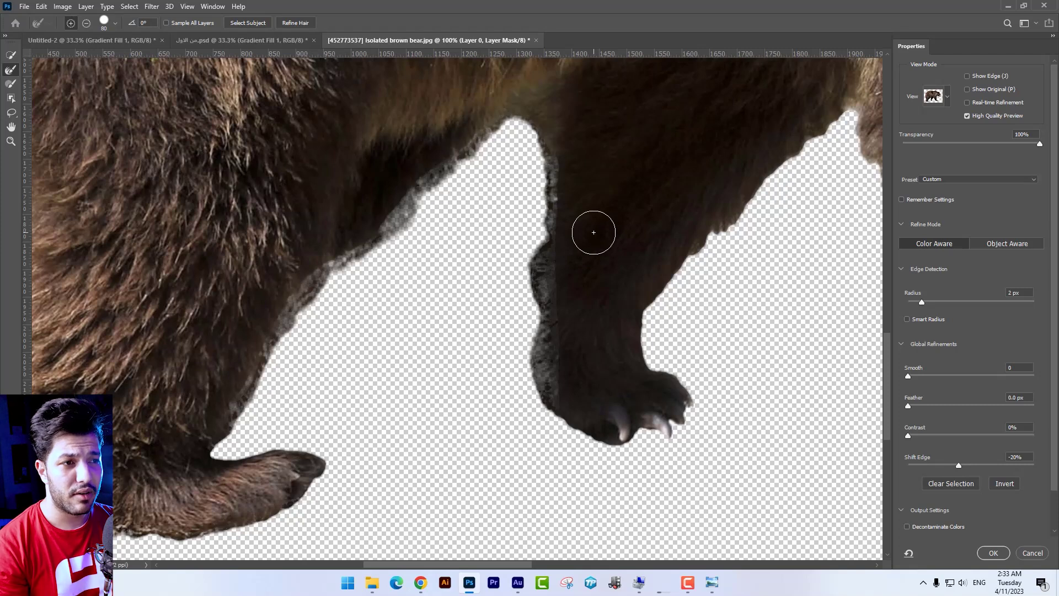
# Reduce the Refine Edge brush to 45 px and brush the edges of the far hind leg and between the legs.
pyautogui.click(115, 26)
pyautogui.moveTo(81, 54); pyautogui.dragTo(77, 54)
pyautogui.moveTo(227, 445)
pyautogui.mouseDown()
pyautogui.moveTo(301, 325)
pyautogui.moveTo(464, 171)
pyautogui.moveTo(500, 162)
pyautogui.moveTo(493, 141)
pyautogui.moveTo(509, 123)
pyautogui.moveTo(531, 135)
pyautogui.moveTo(537, 190)
pyautogui.mouseUp()
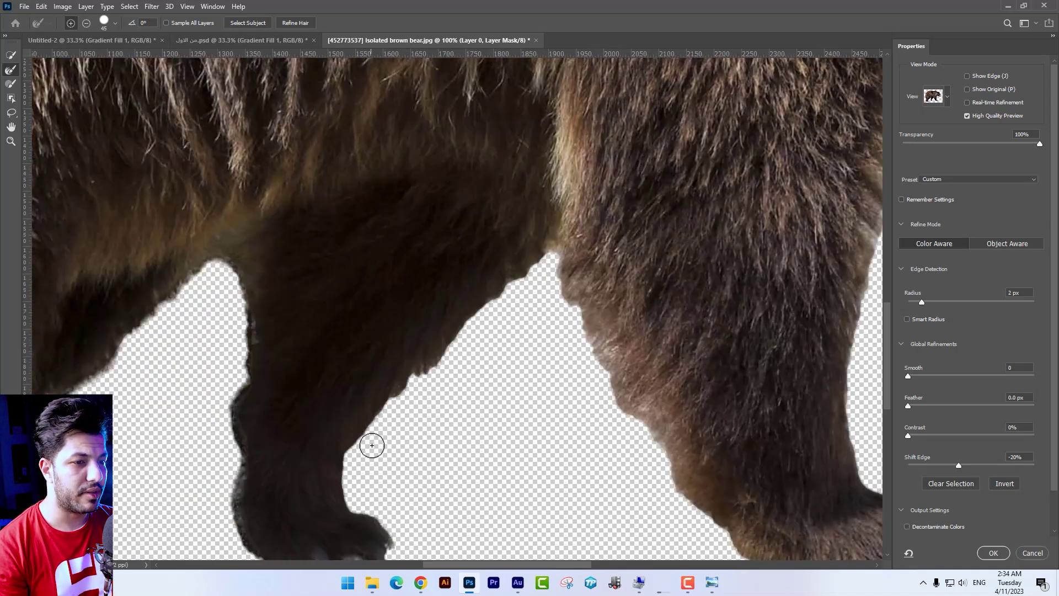
pyautogui.moveTo(372, 446)
pyautogui.mouseDown()
pyautogui.moveTo(555, 256)
pyautogui.moveTo(587, 349)
pyautogui.moveTo(645, 431)
pyautogui.mouseUp()
pyautogui.moveTo(680, 399); pyautogui.dragTo(436, 276)
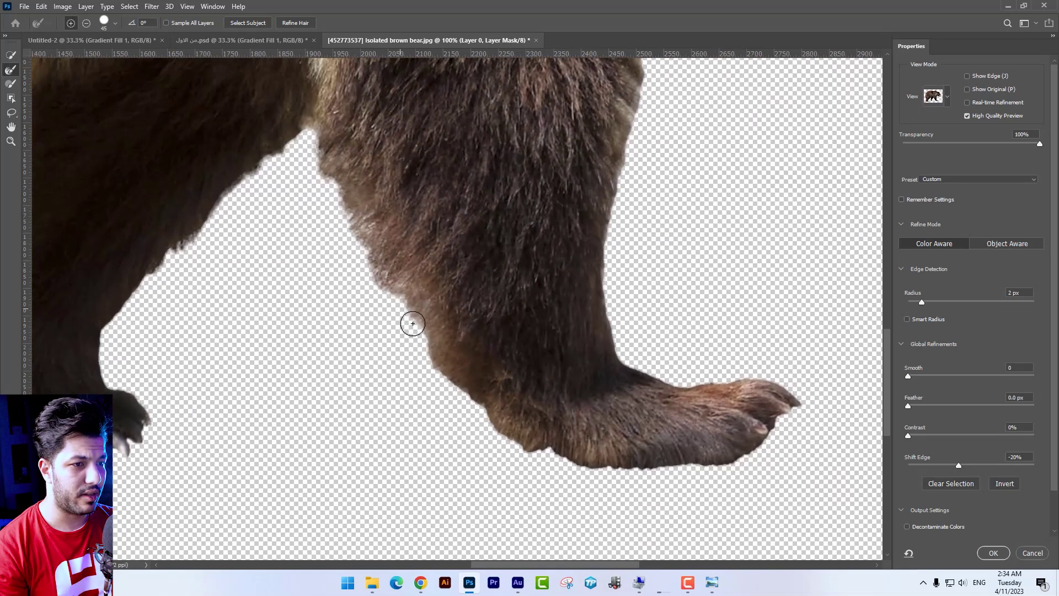
# Refine the fur edges on both sides of the bear's front leg.
pyautogui.moveTo(413, 324)
pyautogui.mouseDown()
pyautogui.moveTo(429, 380)
pyautogui.moveTo(472, 401)
pyautogui.moveTo(495, 435)
pyautogui.moveTo(558, 460)
pyautogui.mouseUp()
pyautogui.moveTo(653, 361); pyautogui.dragTo(585, 447)
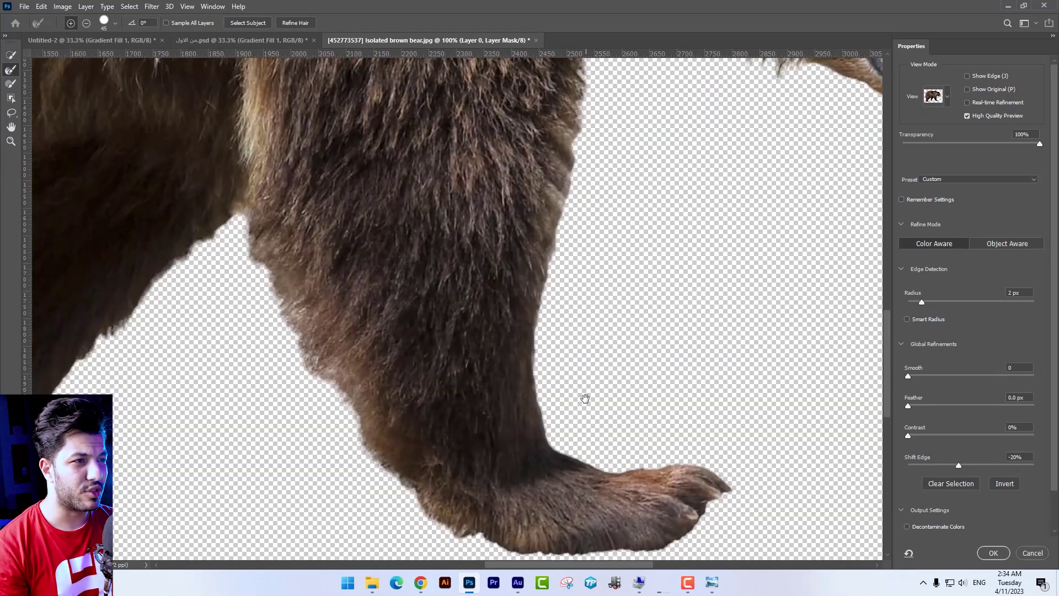
pyautogui.moveTo(585, 398); pyautogui.dragTo(496, 444)
pyautogui.moveTo(354, 352)
pyautogui.mouseDown()
pyautogui.moveTo(348, 279)
pyautogui.moveTo(357, 262)
pyautogui.moveTo(400, 282)
pyautogui.moveTo(409, 255)
pyautogui.moveTo(441, 248)
pyautogui.moveTo(469, 269)
pyautogui.mouseUp()
# Set the Select and Mask output to New Layer and apply the refined bear cut-out.
pyautogui.hotkey('ctrl', '-')
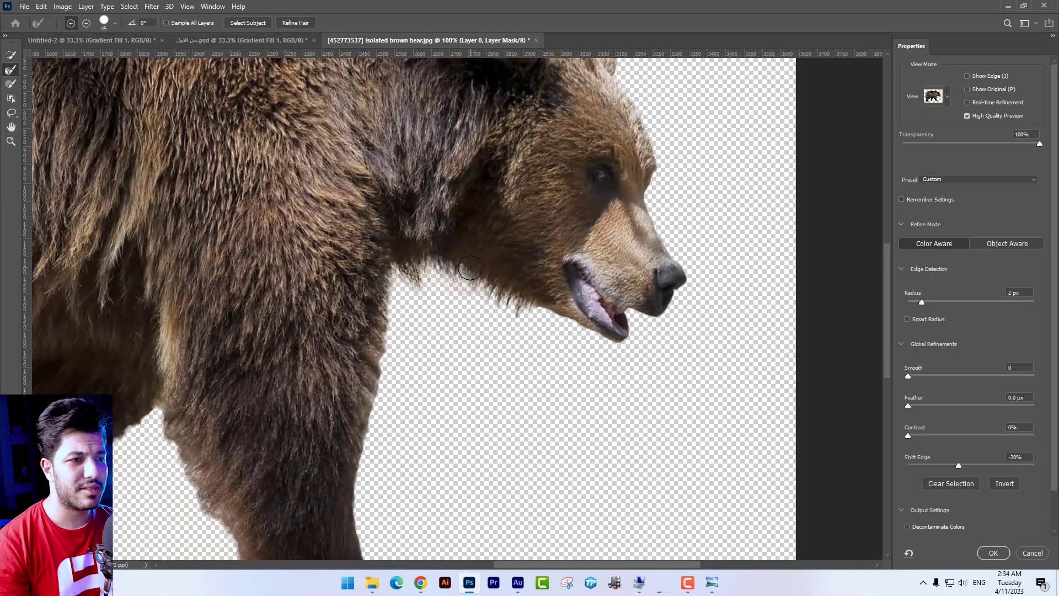
pyautogui.hotkey('ctrl', '-')
pyautogui.hotkey('ctrl', '-')
pyautogui.hotkey('ctrl', '-')
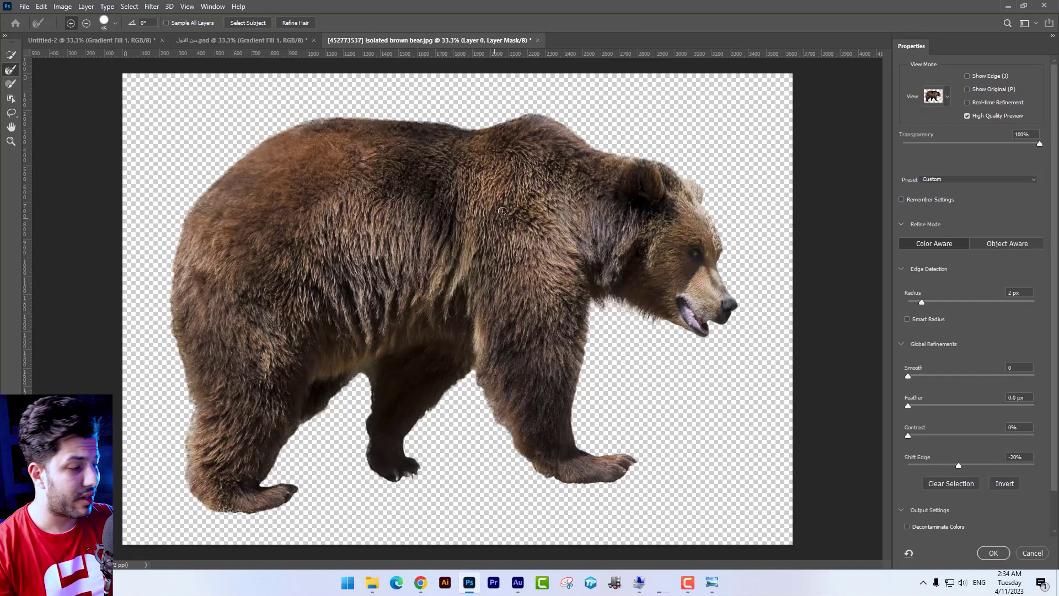
pyautogui.scroll(-3, 1010, 471)
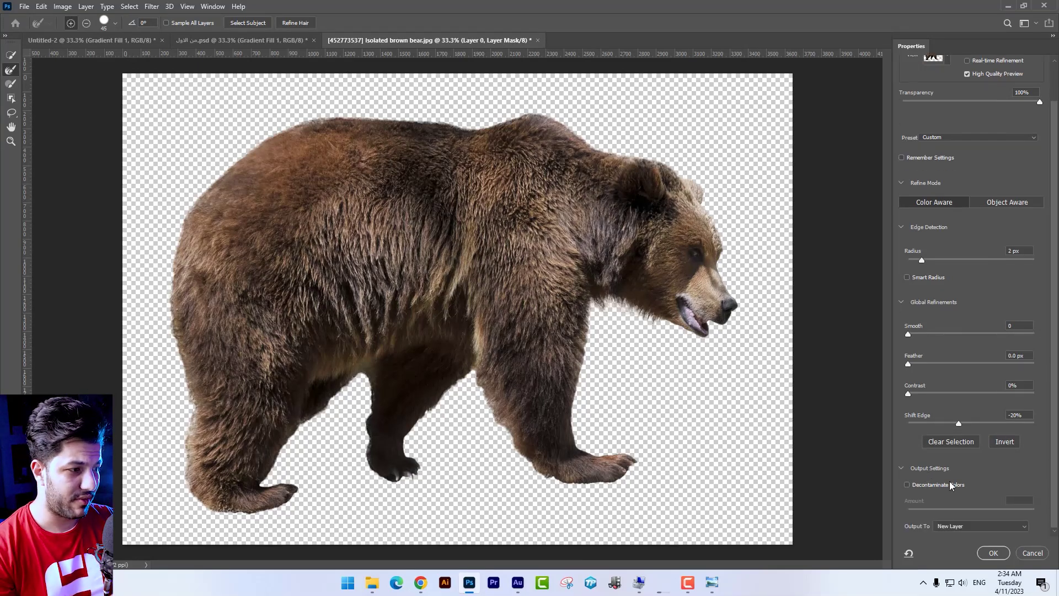
pyautogui.click(961, 526)
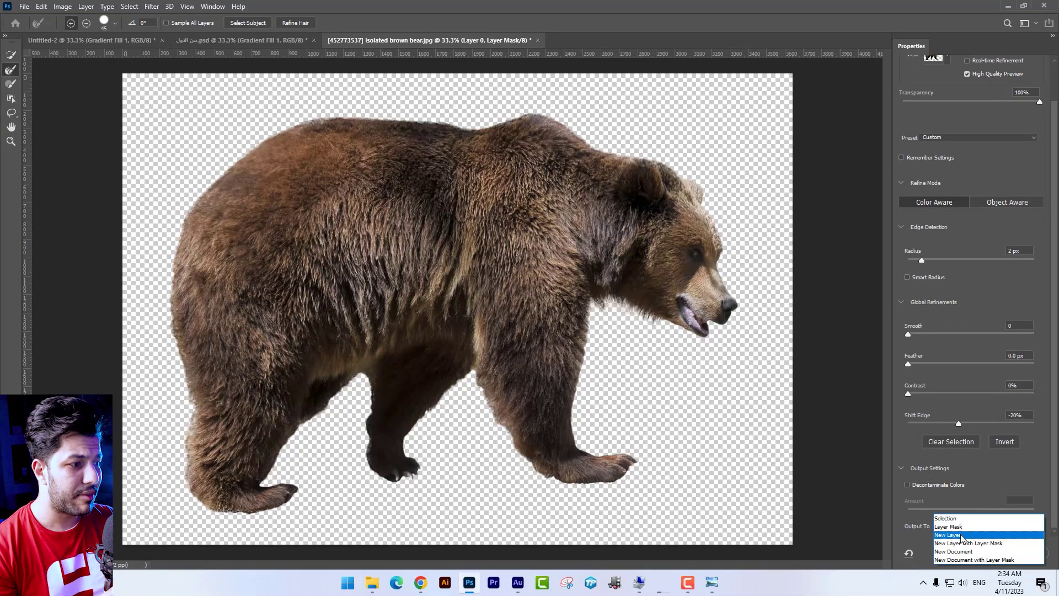
pyautogui.click(960, 519)
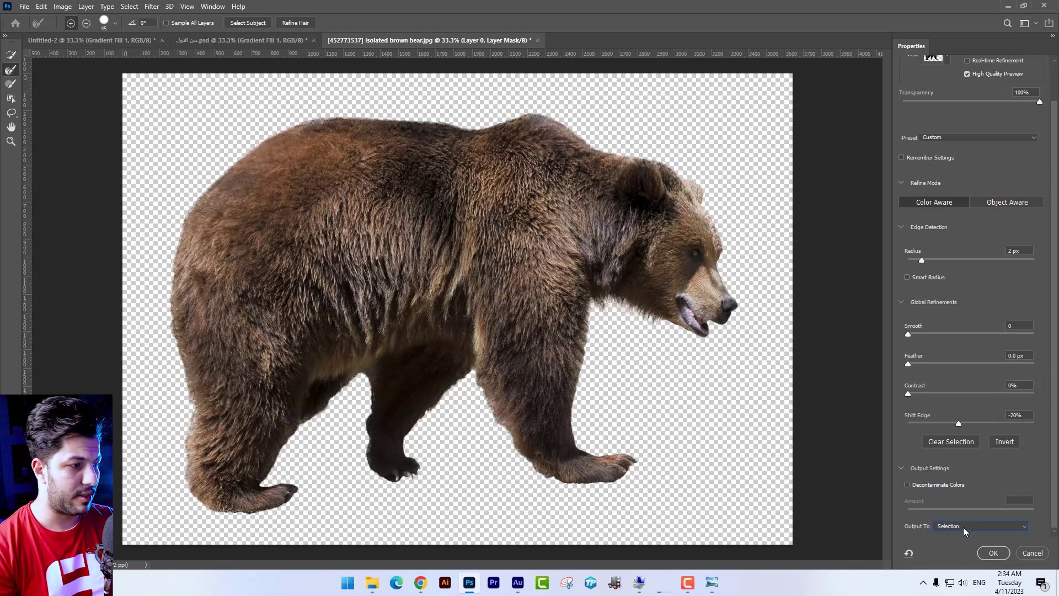
pyautogui.click(963, 527)
pyautogui.click(958, 538)
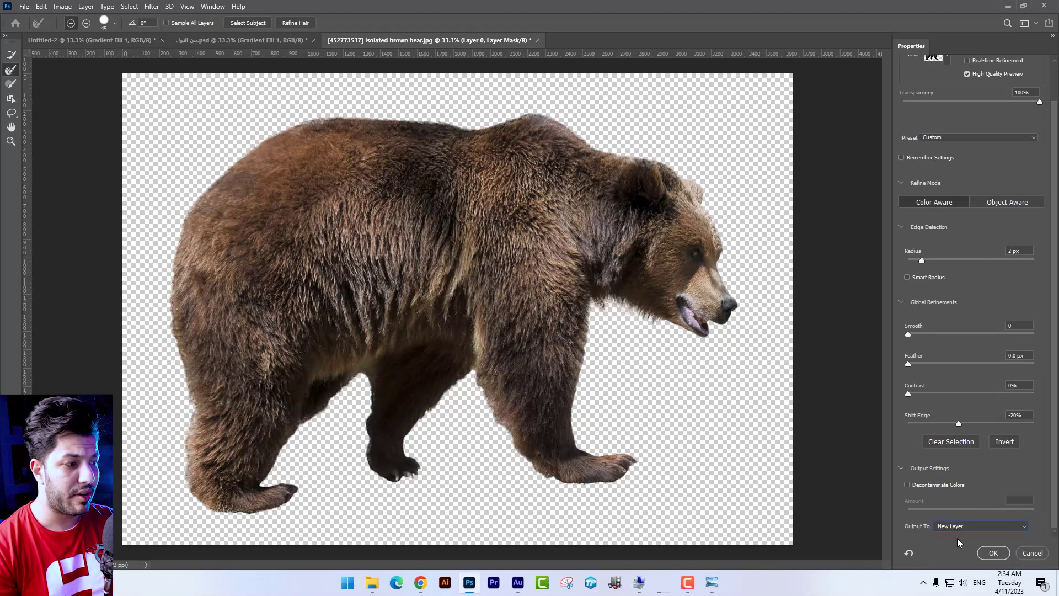
pyautogui.click(993, 553)
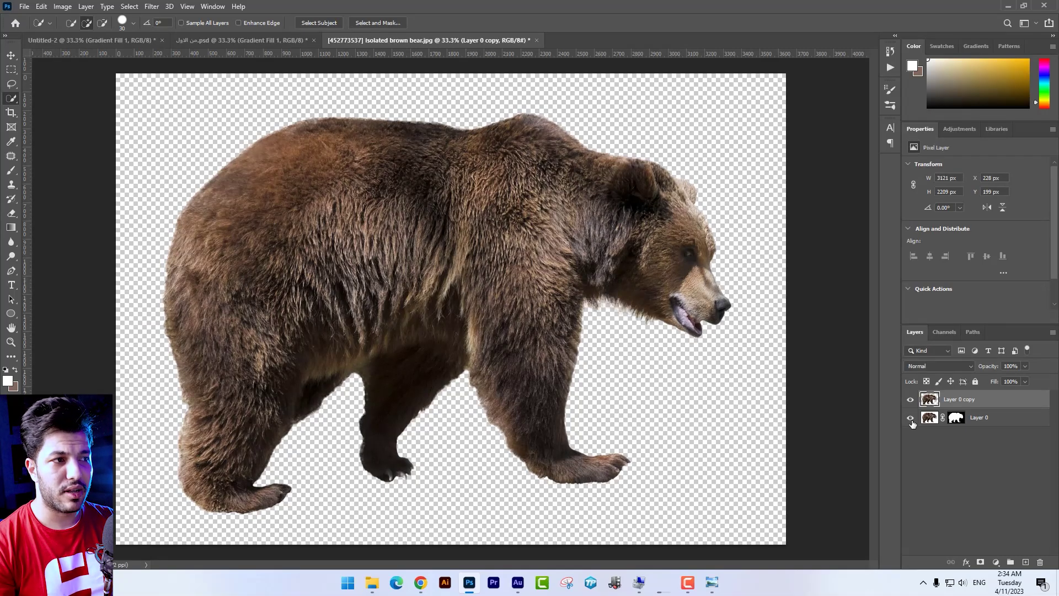
# Hide the masked Layer 0 and convert Layer 0 copy to a smart object.
pyautogui.click(911, 419)
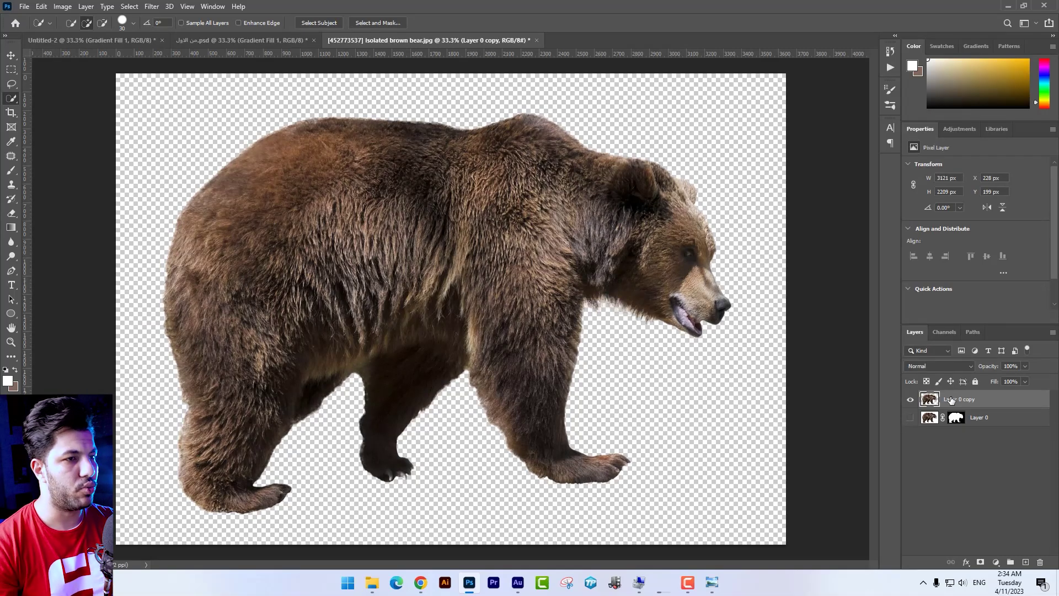
pyautogui.rightClick(968, 403)
pyautogui.click(860, 255)
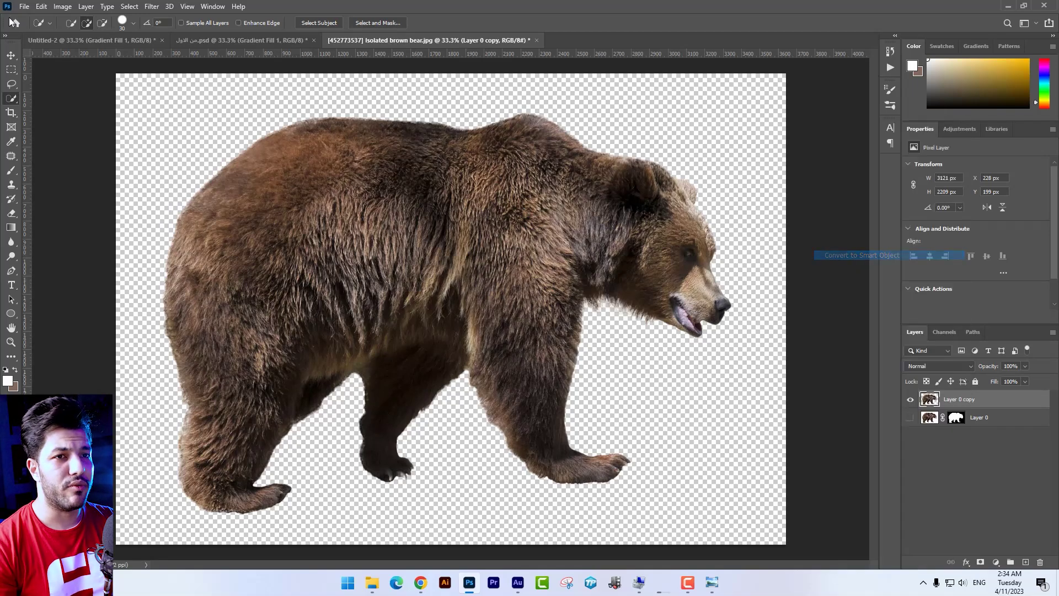
# Move the bear smart object into the Untitled-2 document and place its layer above STONE copy 5.
pyautogui.click(7, 54)
pyautogui.moveTo(212, 177); pyautogui.dragTo(547, 307)
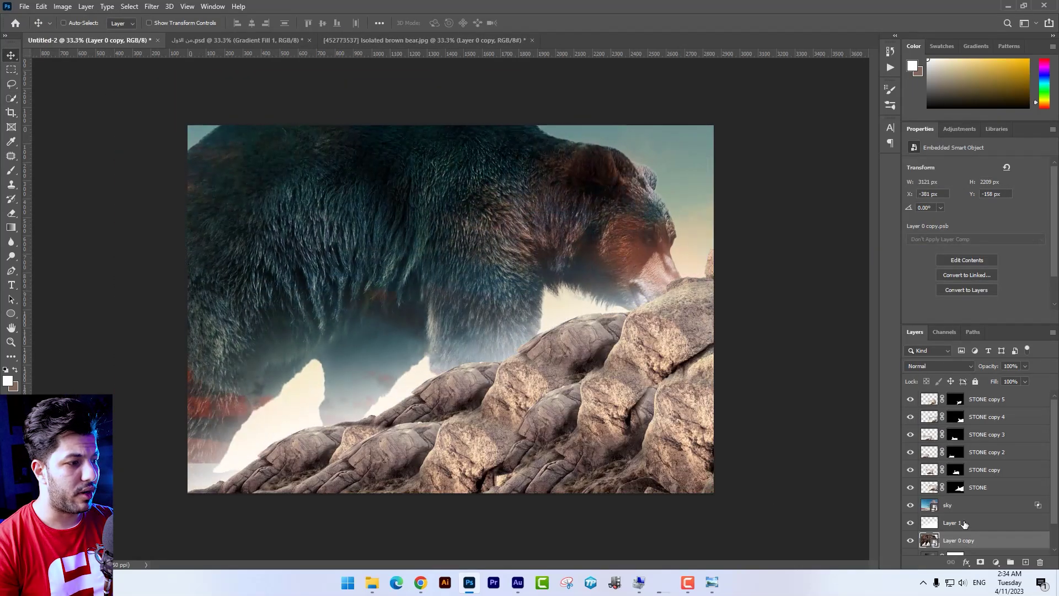
pyautogui.moveTo(971, 541); pyautogui.dragTo(973, 393)
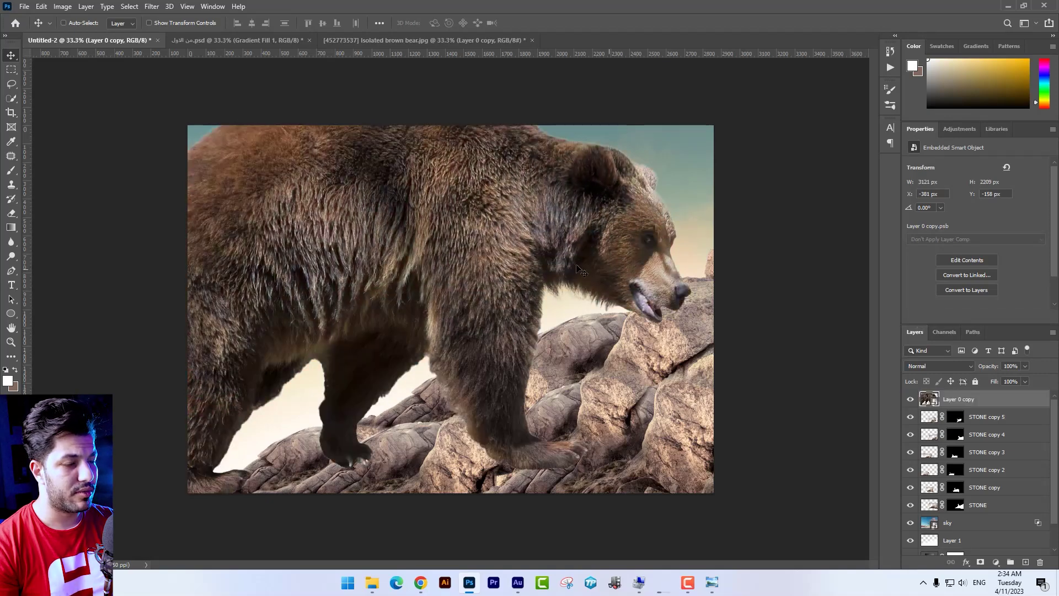
# Scale the bear to about 1344 x 1119 px, rotate it to -13.64°, and stand it on the rocky slope at about X 719, Y 521 px.
pyautogui.moveTo(583, 278); pyautogui.dragTo(612, 288)
pyautogui.hotkey('ctrl', 't')
pyautogui.moveTo(720, 512); pyautogui.dragTo(593, 310)
pyautogui.moveTo(476, 328); pyautogui.dragTo(526, 308)
pyautogui.press('Return')
pyautogui.hotkey('ctrl', '+')
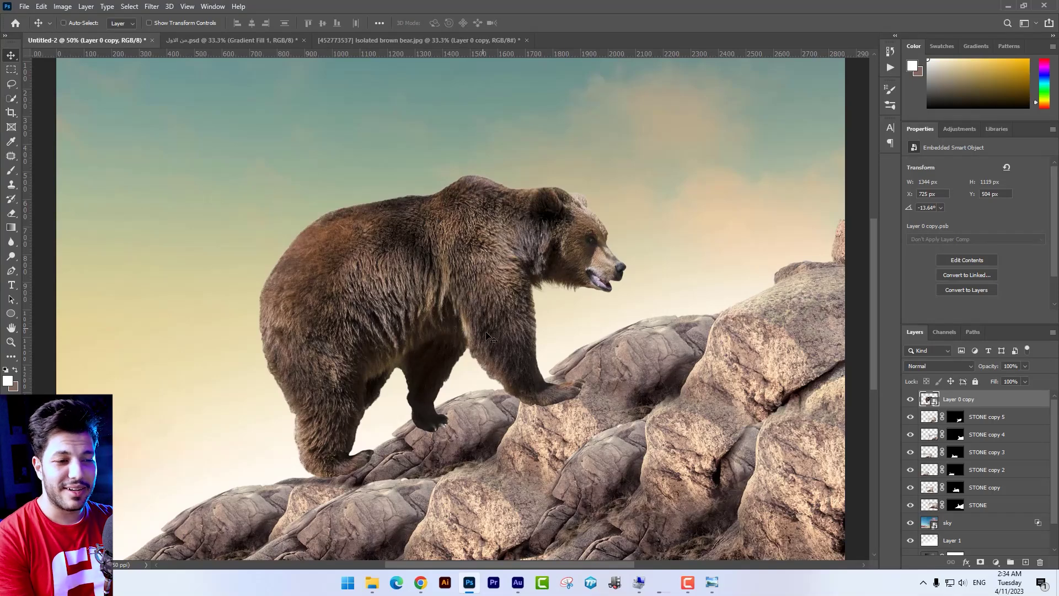
pyautogui.moveTo(451, 376); pyautogui.dragTo(449, 381)
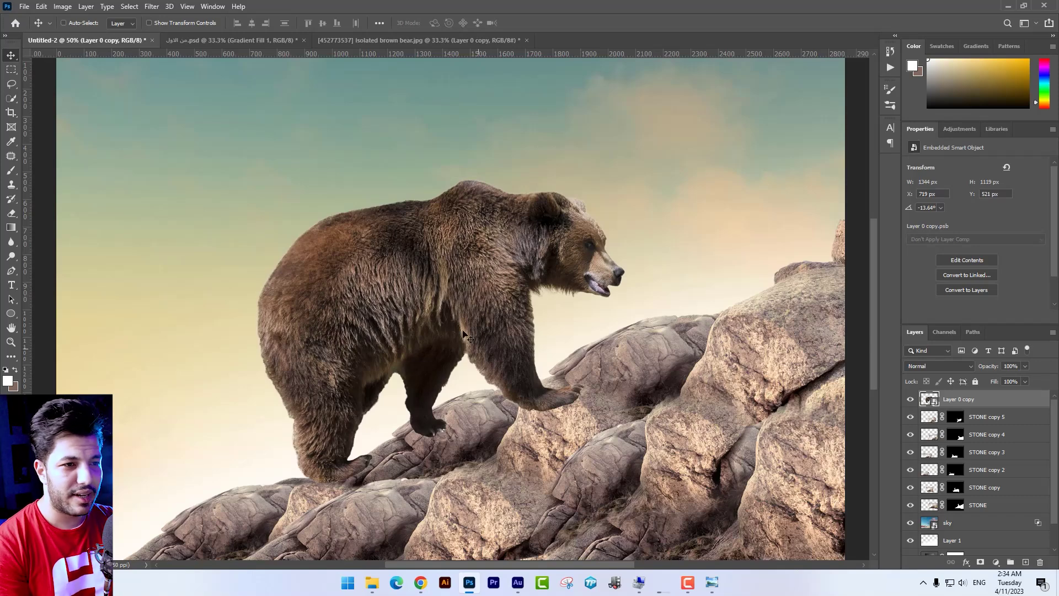
# Shrink the bear slightly to about 1286 x 1071 px and reposition it on the rocks at about X 774, Y 560 px.
pyautogui.hotkey('ctrl', '-')
pyautogui.moveTo(538, 318); pyautogui.dragTo(570, 291)
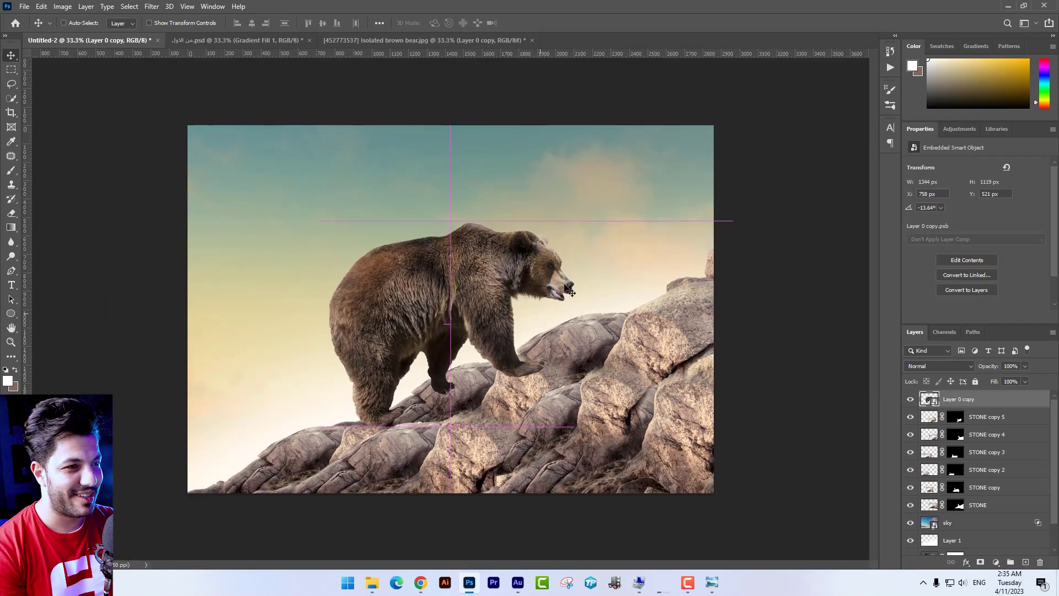
pyautogui.hotkey('ctrl', 't')
pyautogui.moveTo(552, 200); pyautogui.dragTo(543, 210)
pyautogui.press('Return')
pyautogui.moveTo(522, 284); pyautogui.dragTo(523, 282)
pyautogui.hotkey('ctrl', '+')
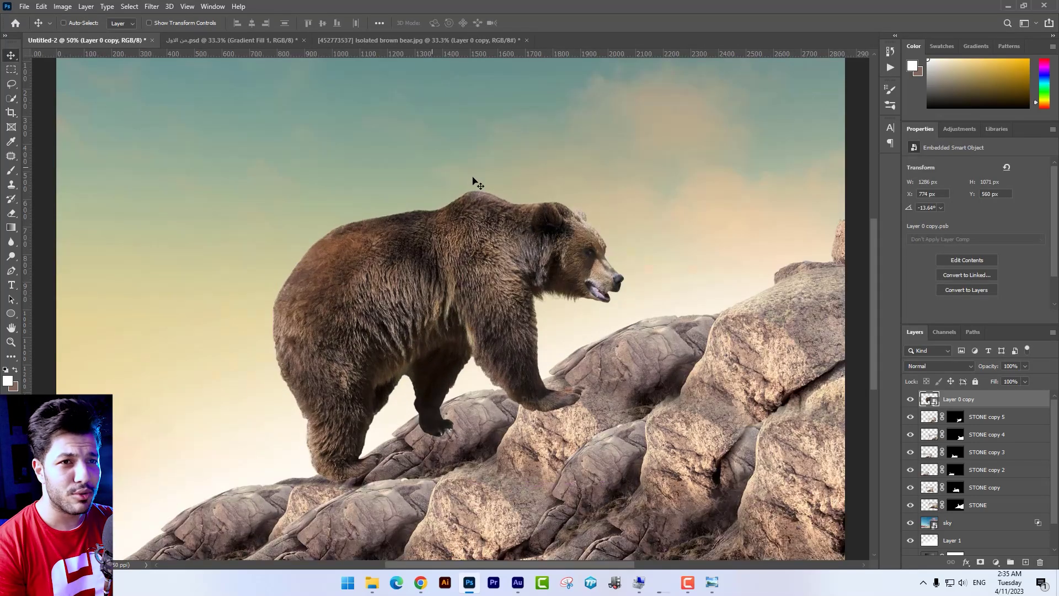
# Start a Puppet Warp on the bear and place pins on its head, muzzle, three paws, rump and back.
pyautogui.click(47, 9)
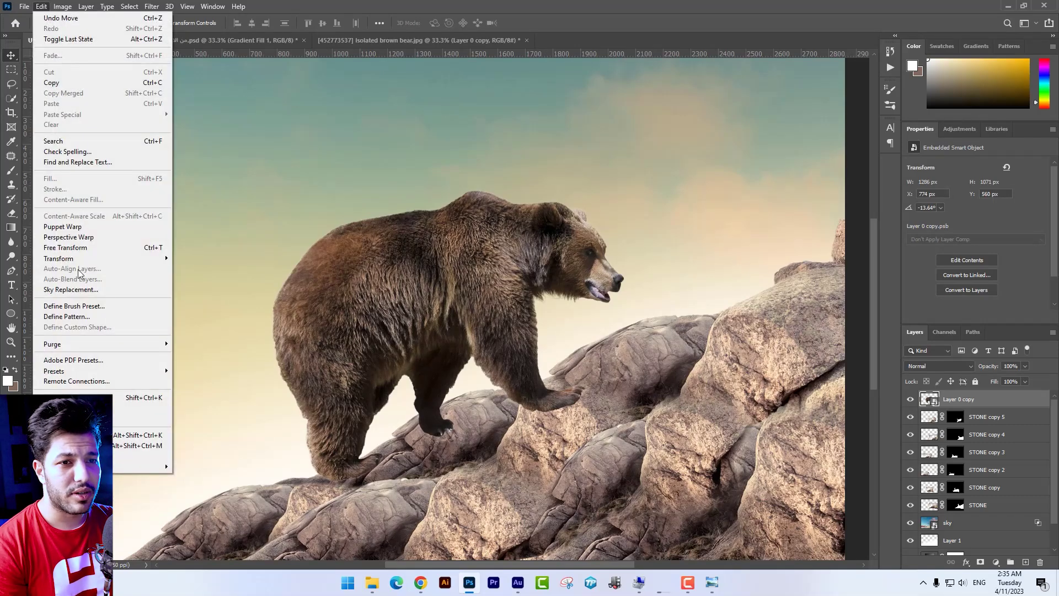
pyautogui.click(69, 230)
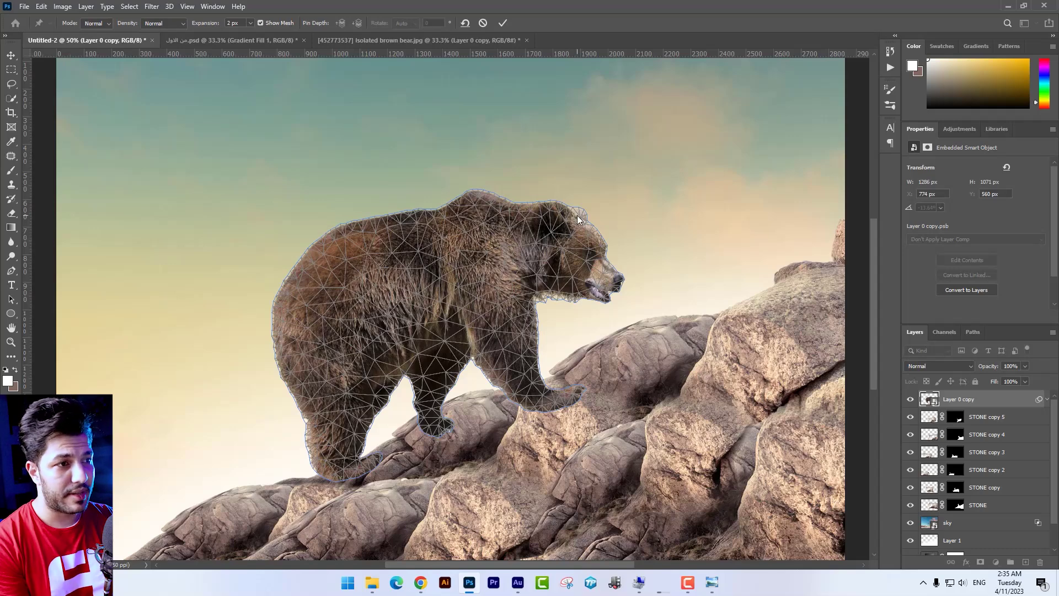
pyautogui.click(576, 246)
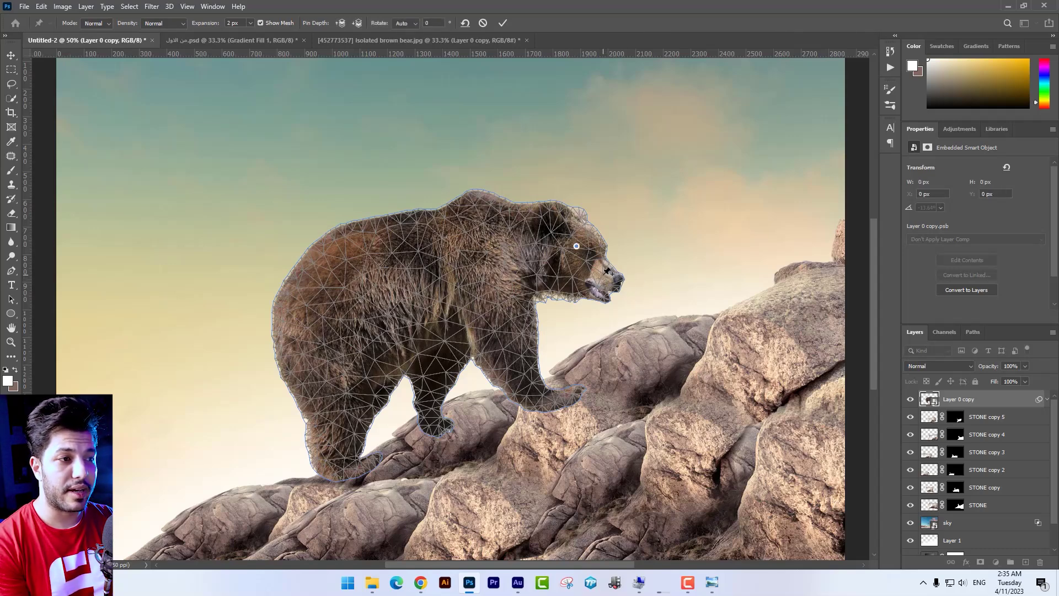
pyautogui.click(603, 274)
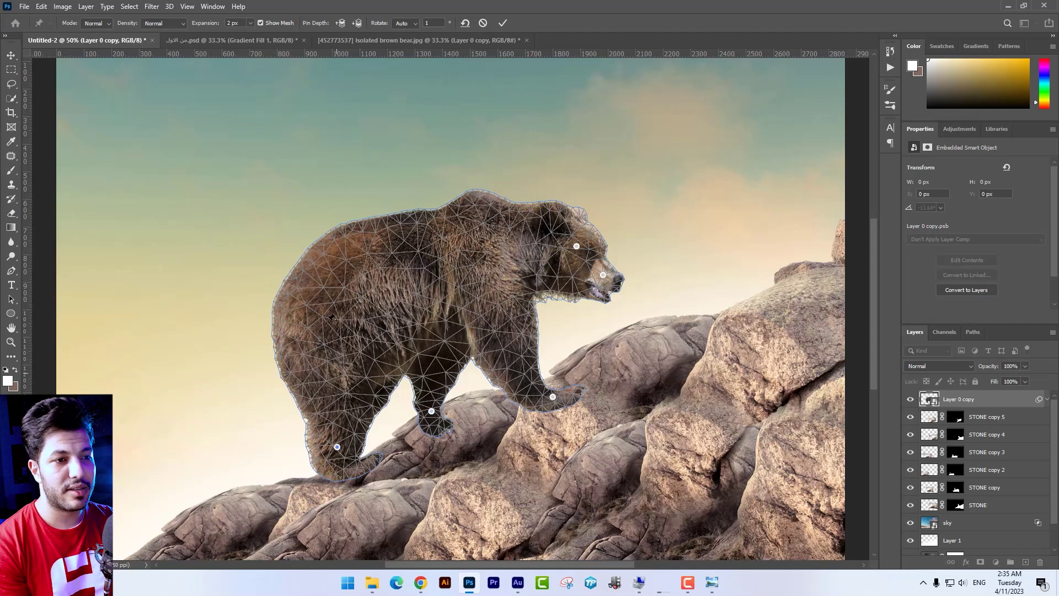
pyautogui.click(308, 316)
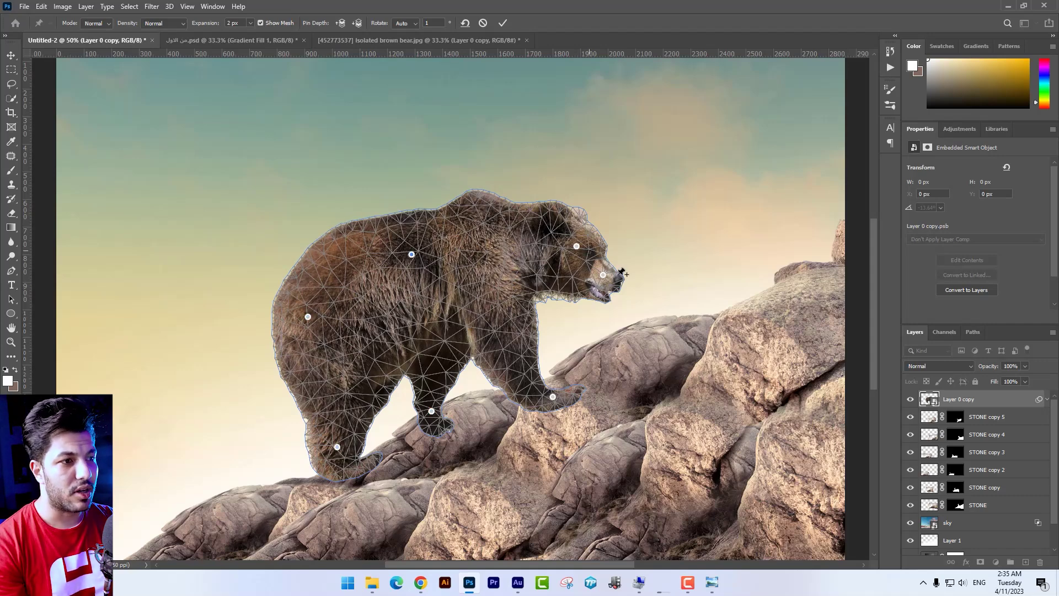
# Bend the bear's muzzle upward and slightly forward so that it looks ahead up the slope.
pyautogui.moveTo(604, 278); pyautogui.dragTo(617, 249)
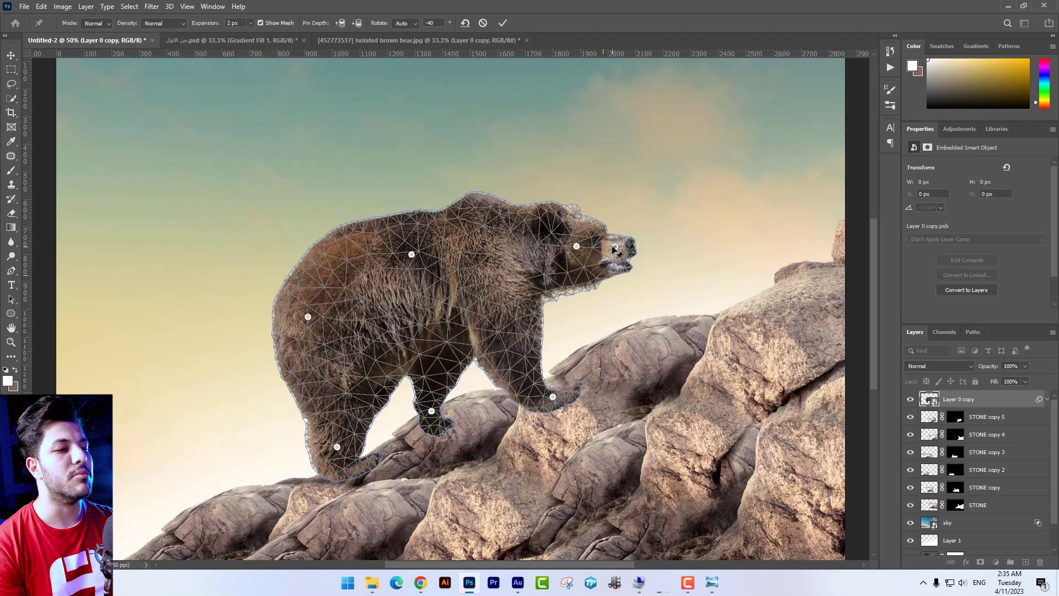
pyautogui.moveTo(616, 249)
pyautogui.mouseDown()
pyautogui.moveTo(572, 245)
pyautogui.moveTo(616, 243)
pyautogui.mouseUp()
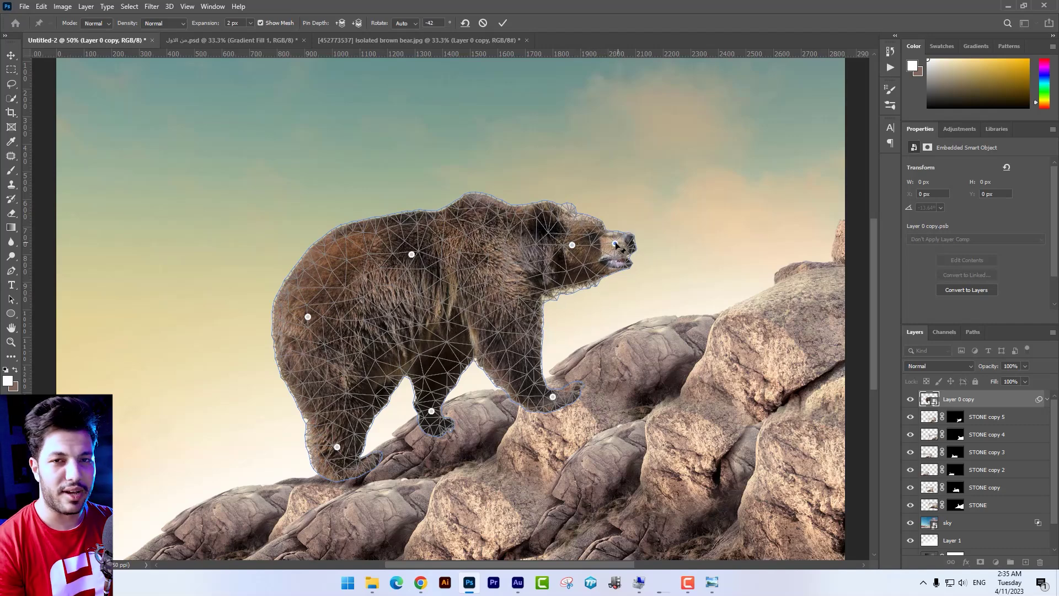
pyautogui.moveTo(615, 245); pyautogui.dragTo(614, 241)
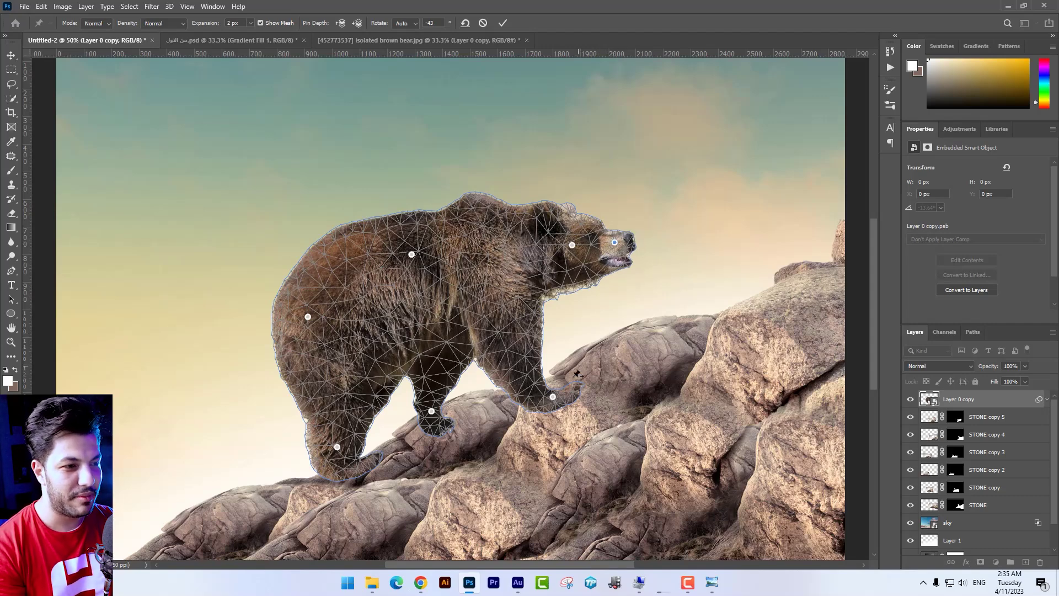
# Reposition the bear's three paws with the warp pins, adding extra pins on the middle and hind paws, to fit the sloping rocks.
pyautogui.moveTo(554, 397); pyautogui.dragTo(548, 380)
pyautogui.moveTo(556, 376); pyautogui.dragTo(543, 379)
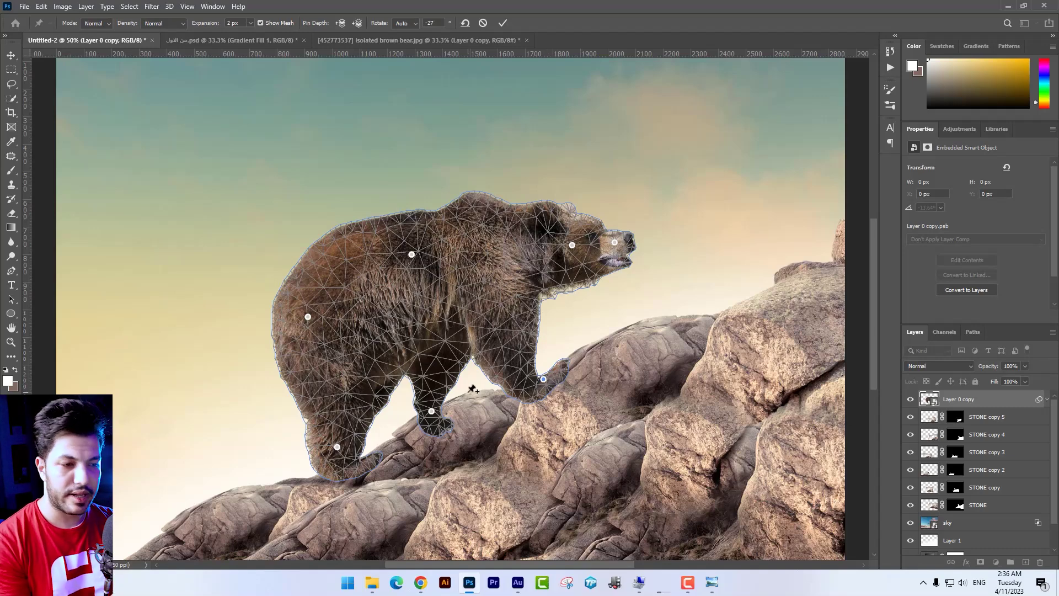
pyautogui.moveTo(432, 410)
pyautogui.mouseDown()
pyautogui.moveTo(430, 396)
pyautogui.moveTo(435, 413)
pyautogui.mouseUp()
pyautogui.click(441, 413)
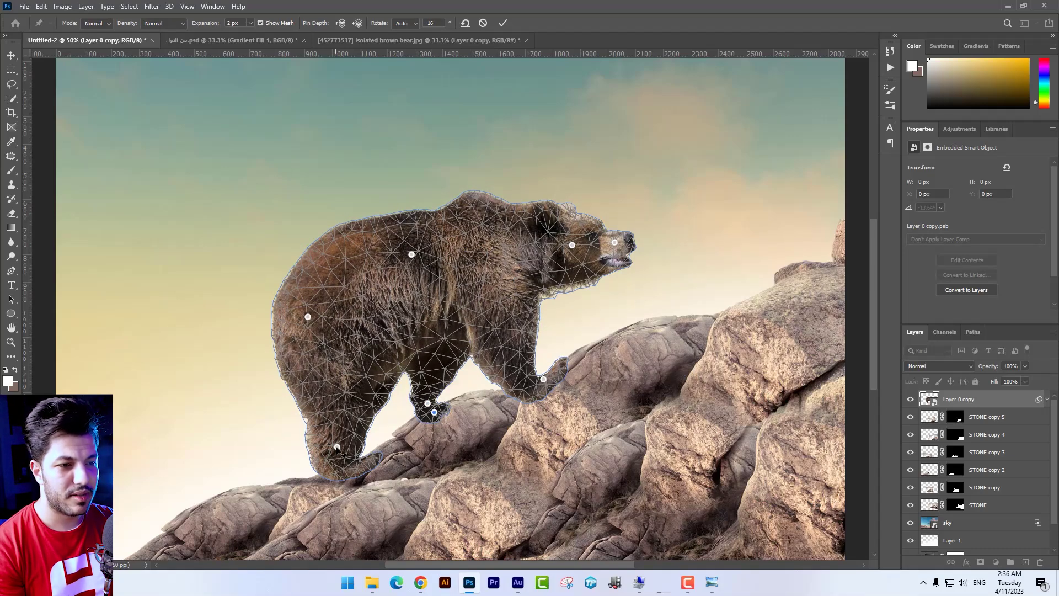
pyautogui.click(350, 466)
pyautogui.moveTo(352, 467); pyautogui.dragTo(337, 442)
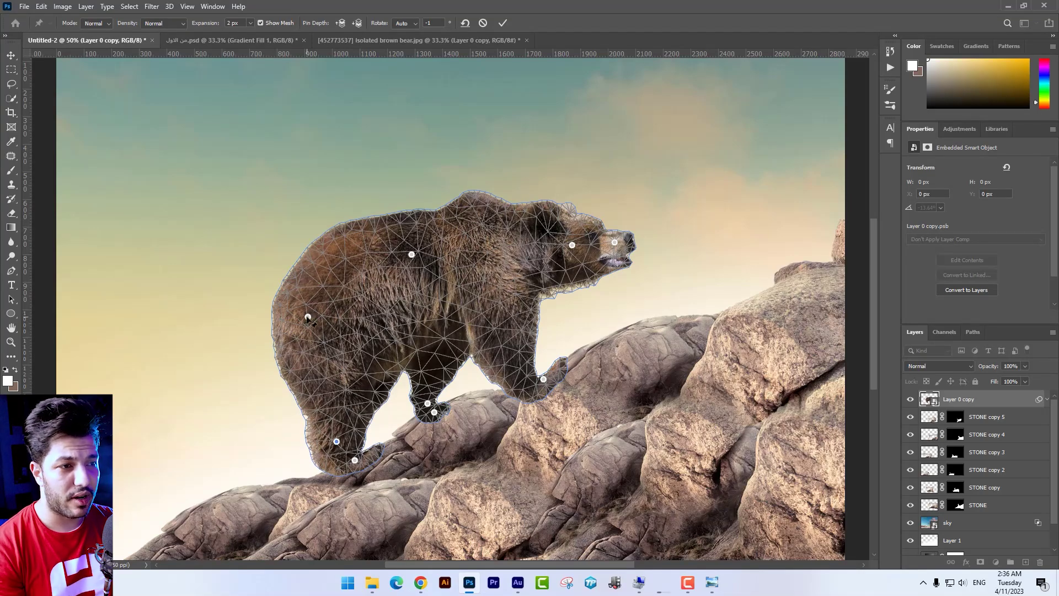
# Push the bear's rump outward, lower the rear of its back with an added pin, and apply the Puppet Warp.
pyautogui.moveTo(308, 318); pyautogui.dragTo(300, 322)
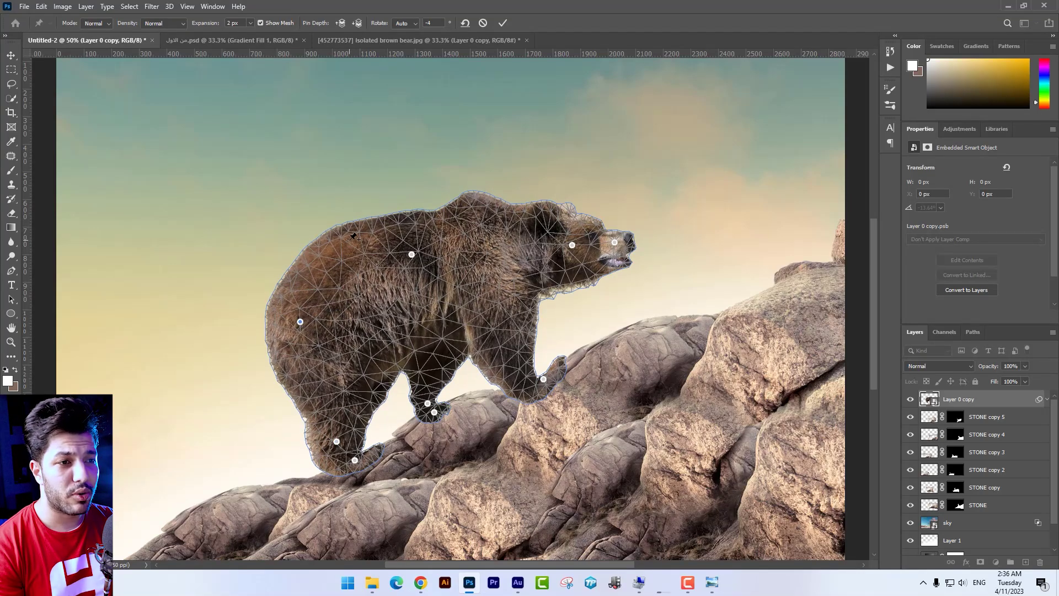
pyautogui.click(349, 239)
pyautogui.moveTo(349, 239); pyautogui.dragTo(350, 252)
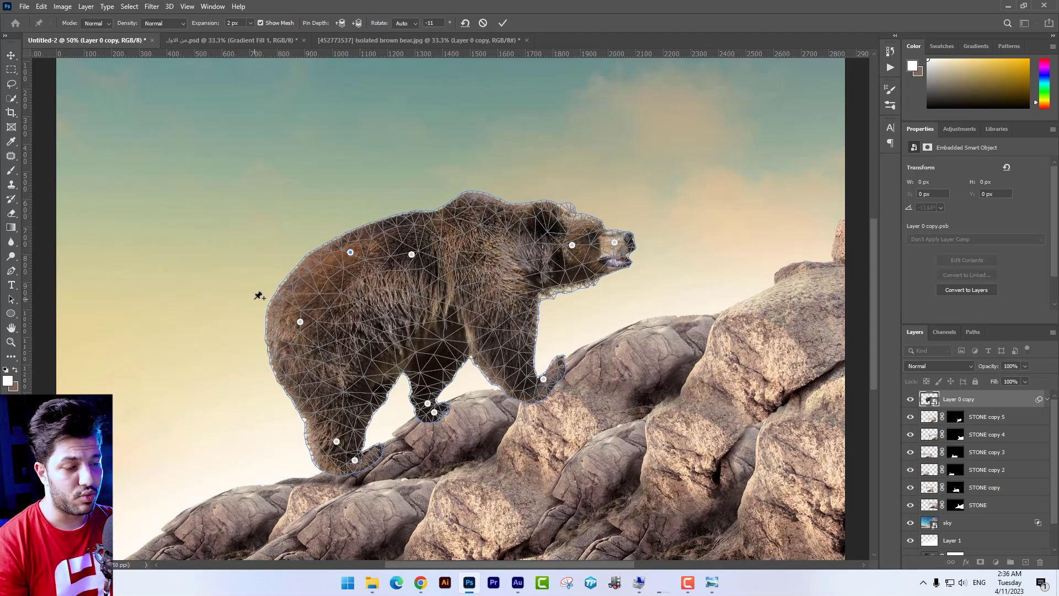
pyautogui.press('Return')
# Compare the bear's pose with and without the applied Puppet Warp, leaving the warp active.
pyautogui.hotkey('ctrl', '-')
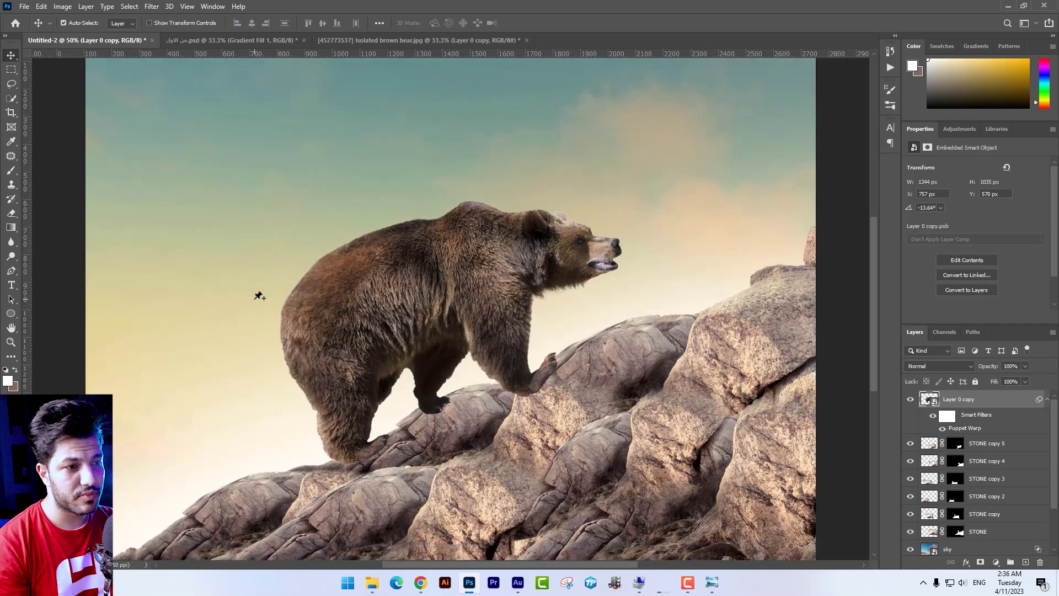
pyautogui.hotkey('ctrl', '+')
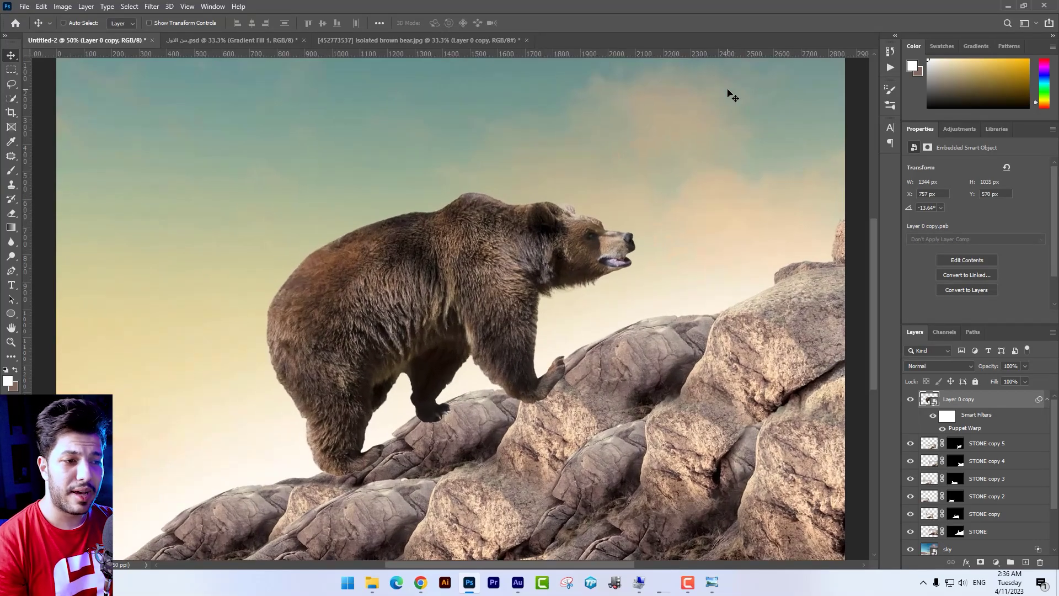
pyautogui.hotkey('ctrl', 'z')
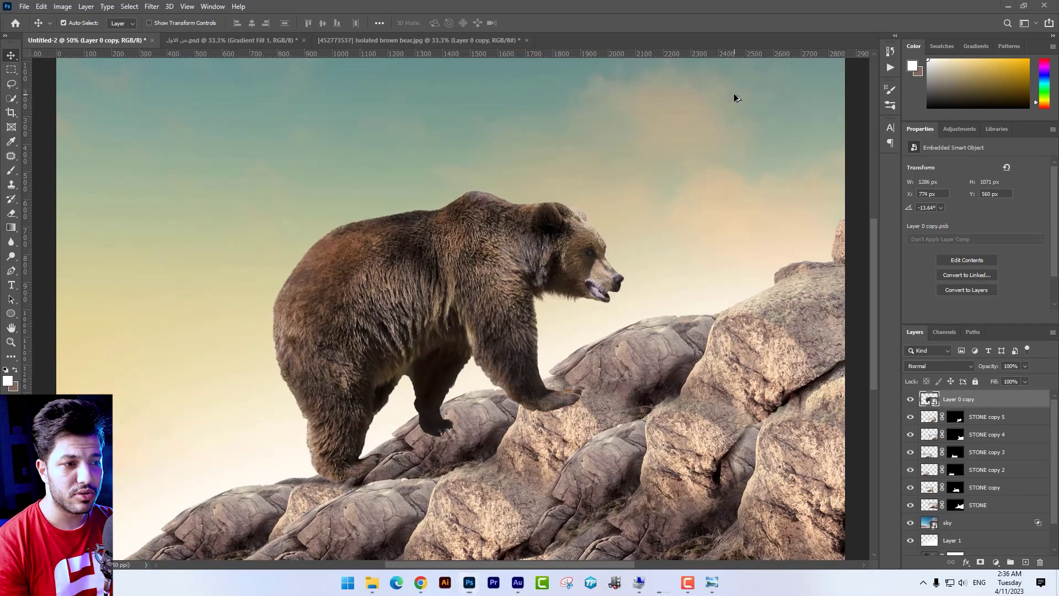
pyautogui.hotkey('ctrl', 'shift', 'z')
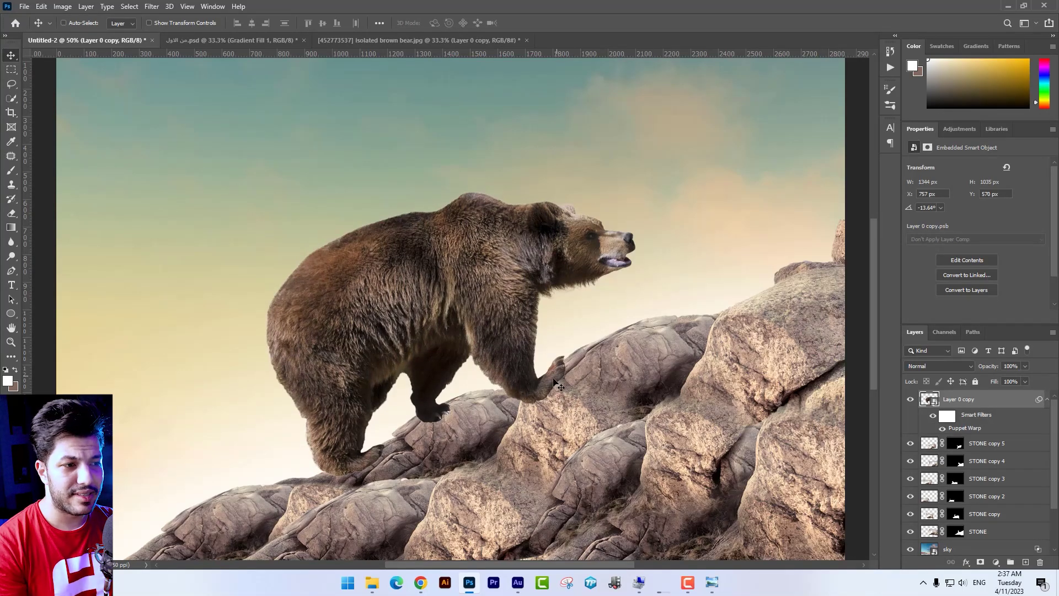
# Reopen the bear's Puppet Warp, add a pin on the front paw's toes, lower them onto the rock, and apply.
pyautogui.click(41, 6)
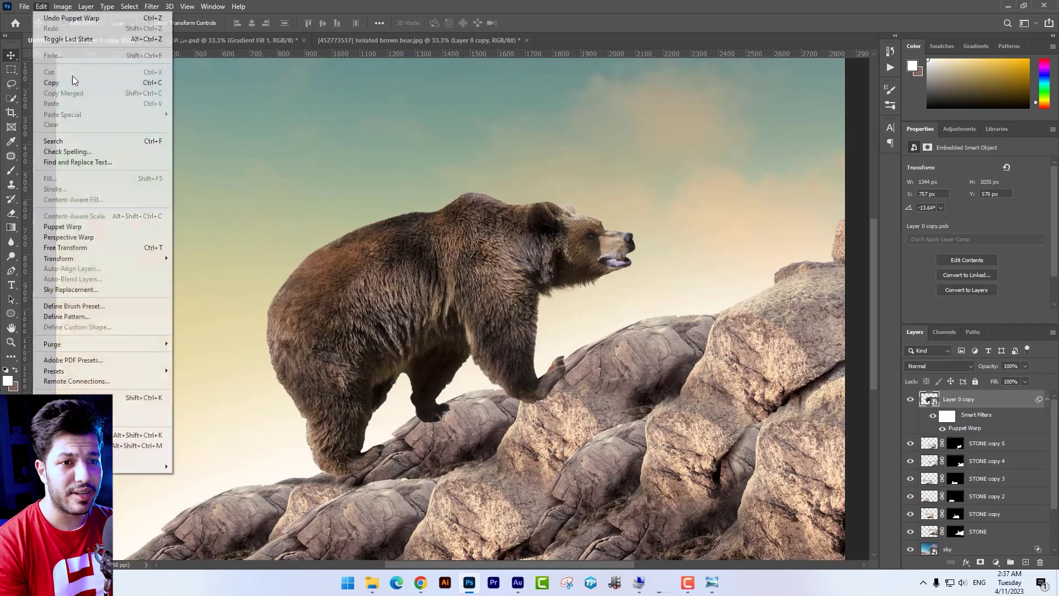
pyautogui.click(71, 270)
pyautogui.click(558, 364)
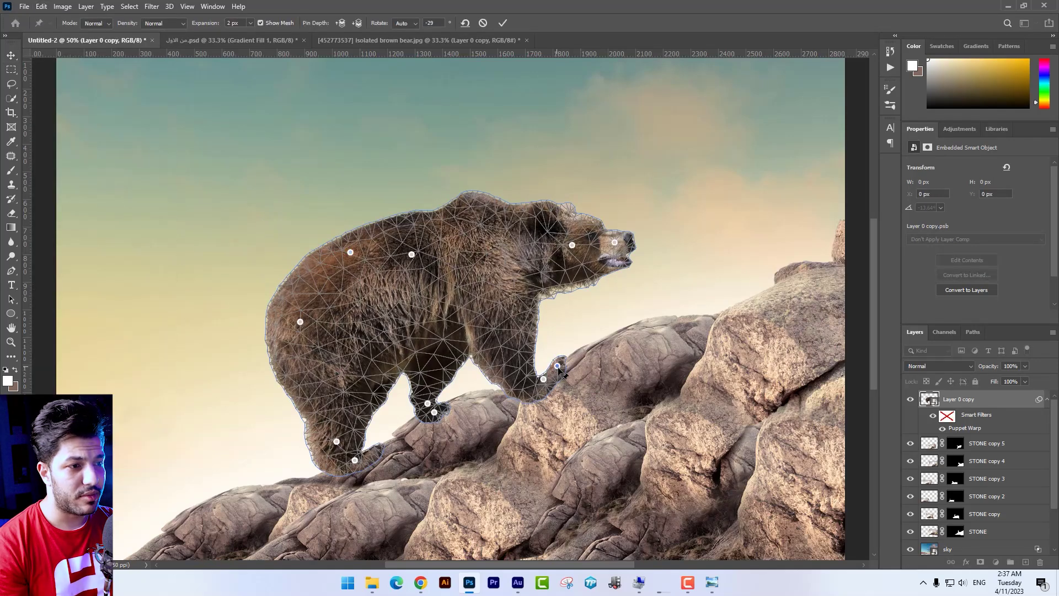
pyautogui.moveTo(558, 367); pyautogui.dragTo(559, 370)
pyautogui.press('Return')
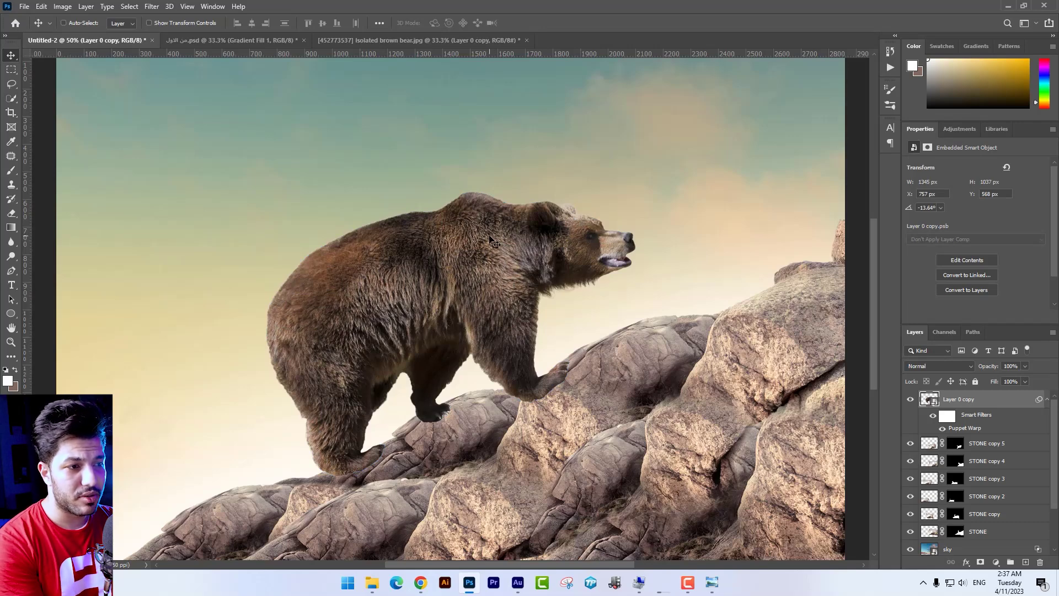
# Nudge the bear up 14 px, and scale it down to about 1261 x 973 px at X 794, Y 610 px.
pyautogui.press('Up')
pyautogui.press('Up')
pyautogui.press('Up')
pyautogui.press('Up')
pyautogui.press('Up')
pyautogui.press('Up')
pyautogui.press('Up')
pyautogui.press('Up')
pyautogui.press('Up')
pyautogui.press('Up')
pyautogui.press('Up')
pyautogui.press('Up')
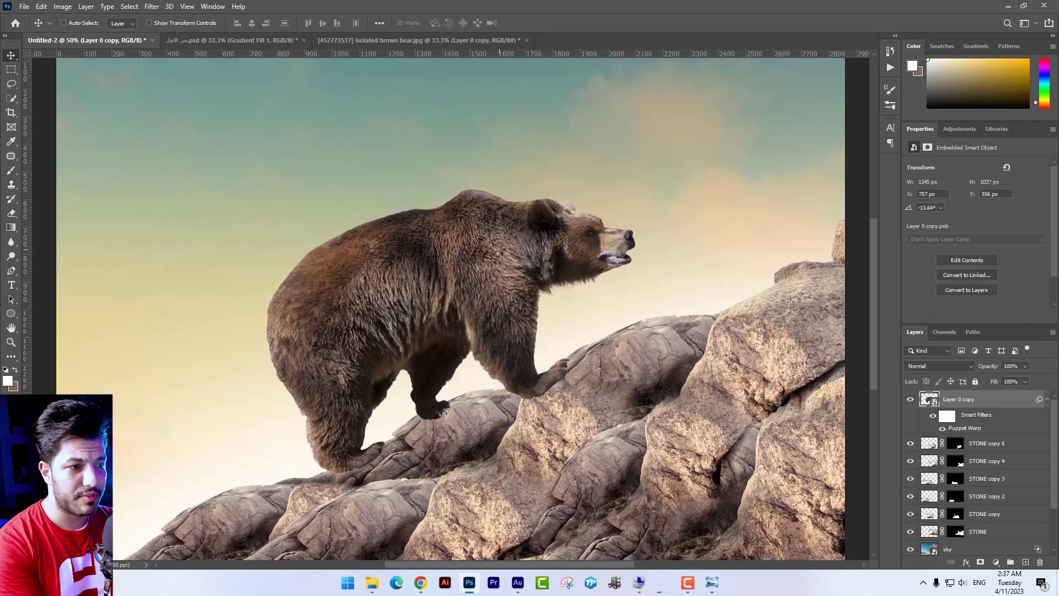
pyautogui.press('Up')
pyautogui.press('Up')
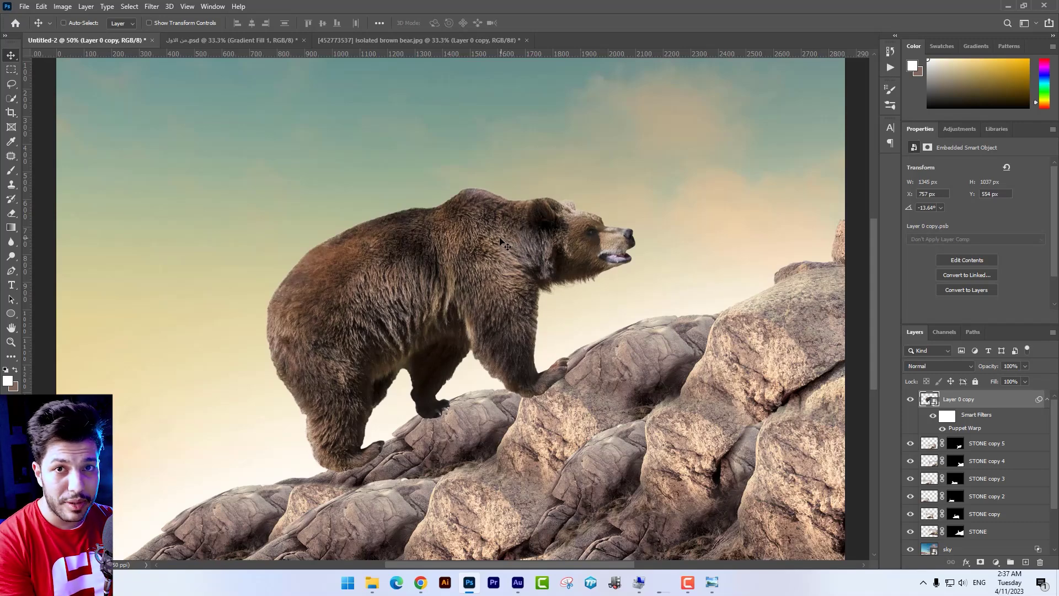
pyautogui.hotkey('ctrl', 't')
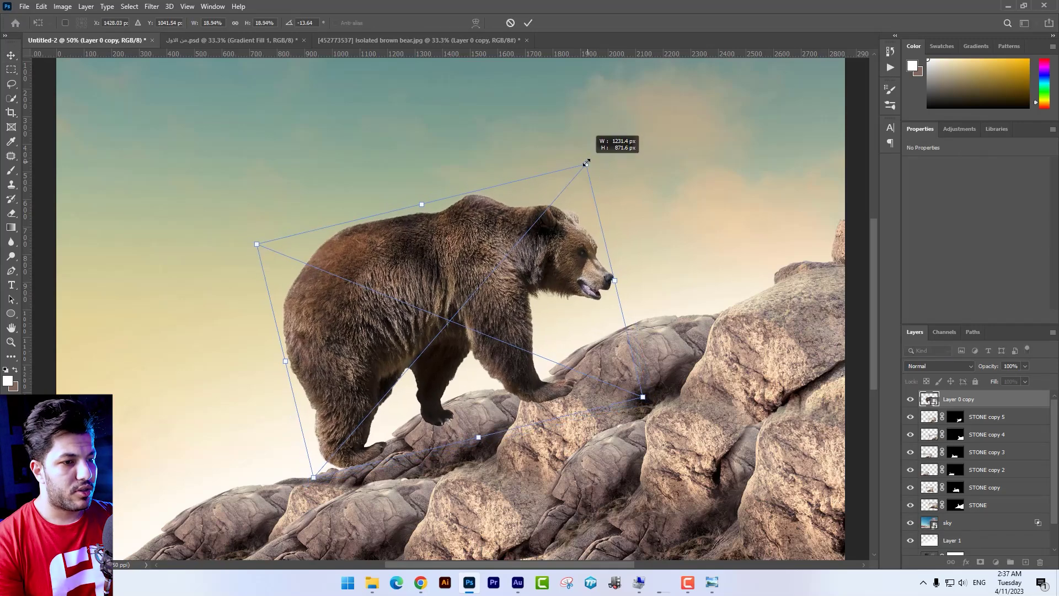
pyautogui.press('Return')
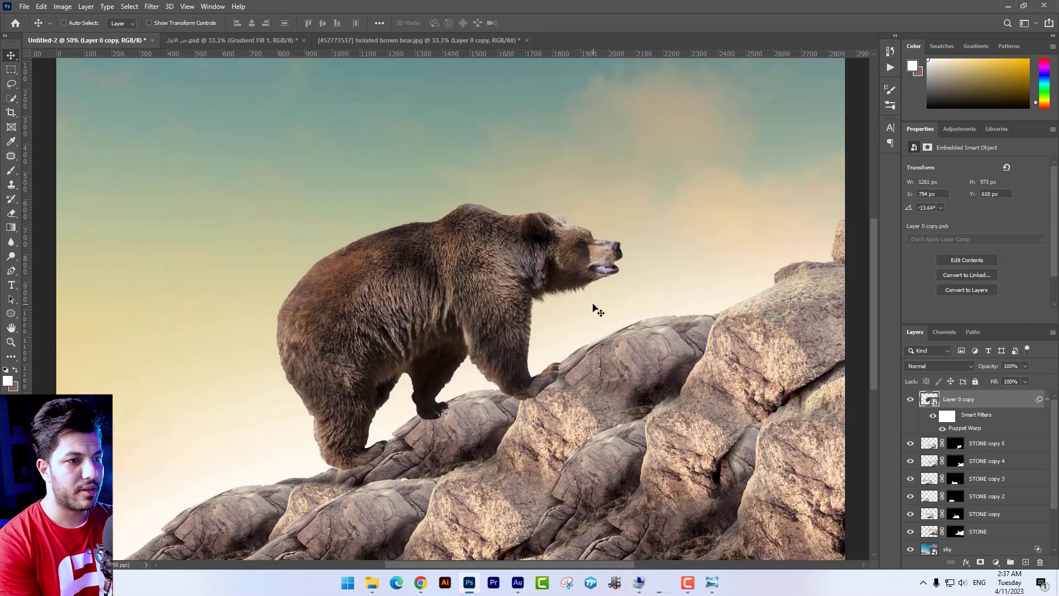
# Open the image of the boy sliding on a wooden sleigh from File Explorer in Photoshop, and run Select Subject on it.
pyautogui.hotkey('alt', 'Tab')
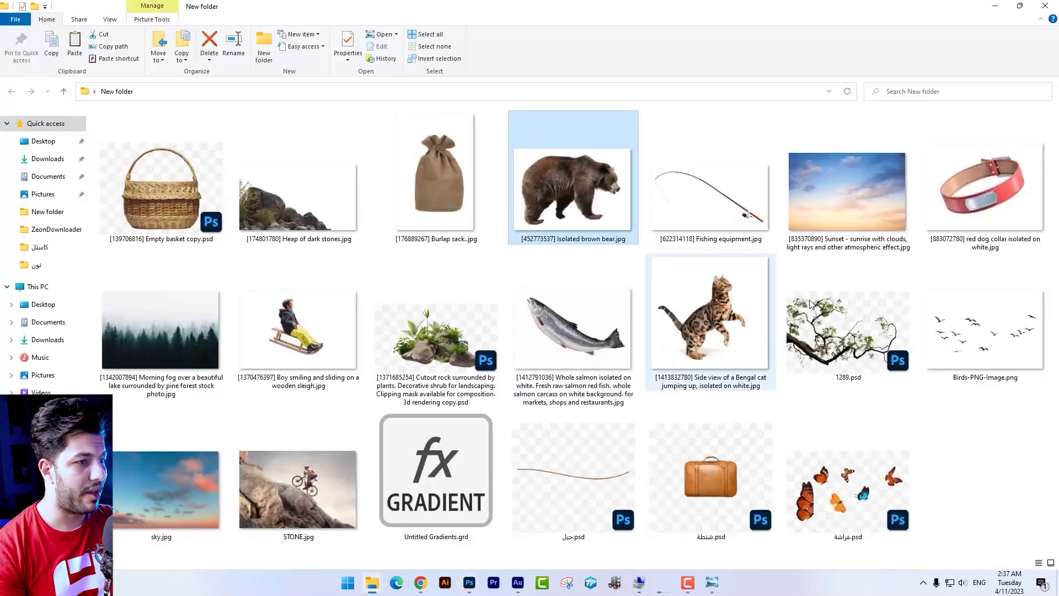
pyautogui.moveTo(322, 329); pyautogui.dragTo(361, 326)
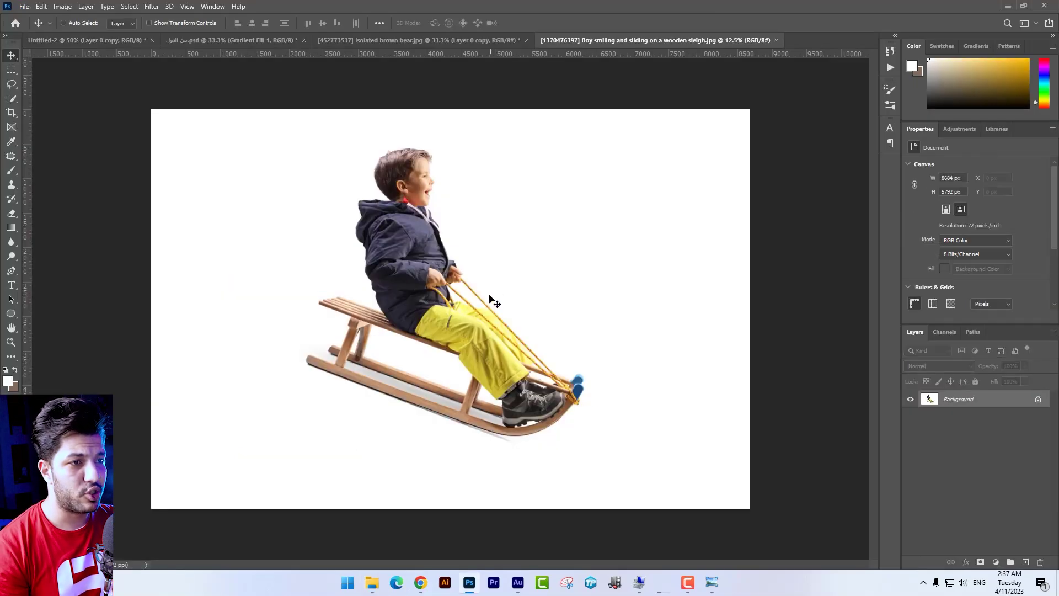
pyautogui.click(129, 6)
pyautogui.click(135, 134)
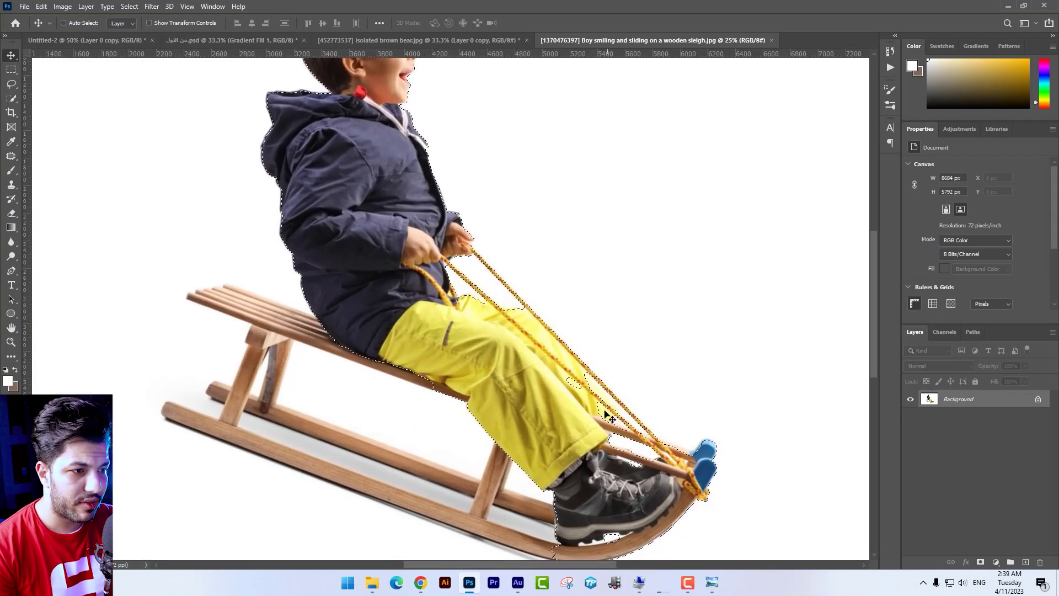
# Extend the selection over the far trouser leg beside the ropes with Quick Selection, and turn it into a layer mask.
pyautogui.click(12, 100)
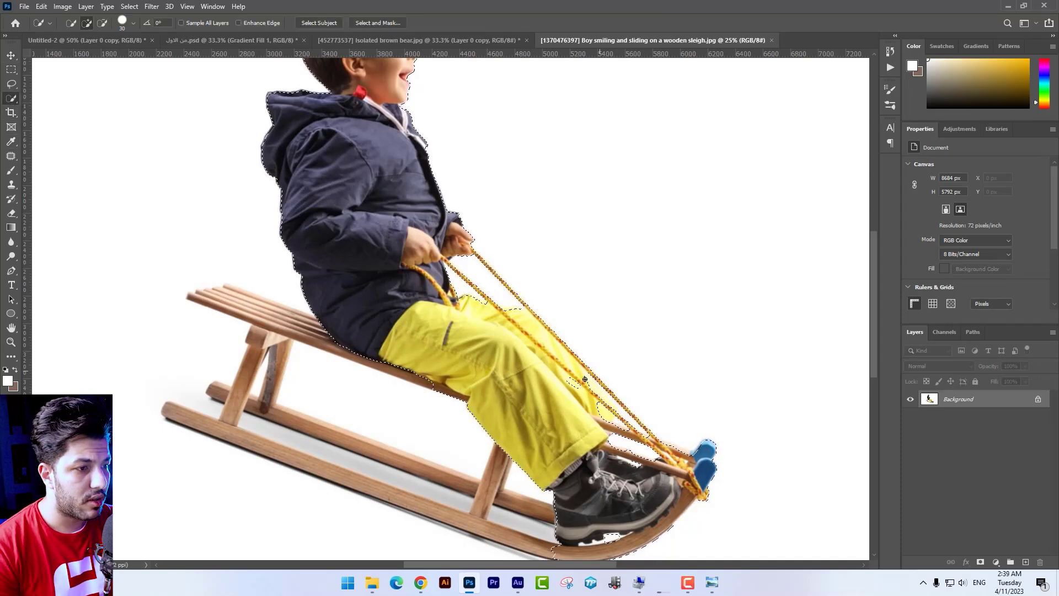
pyautogui.moveTo(591, 387); pyautogui.dragTo(607, 412)
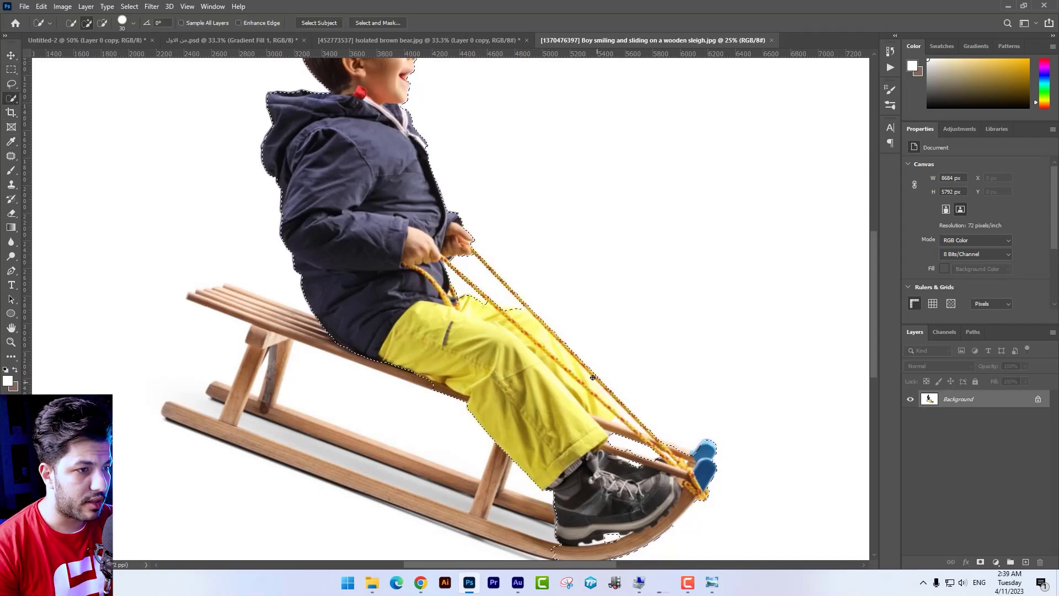
pyautogui.moveTo(579, 323); pyautogui.dragTo(584, 359)
pyautogui.moveTo(581, 312); pyautogui.dragTo(582, 354)
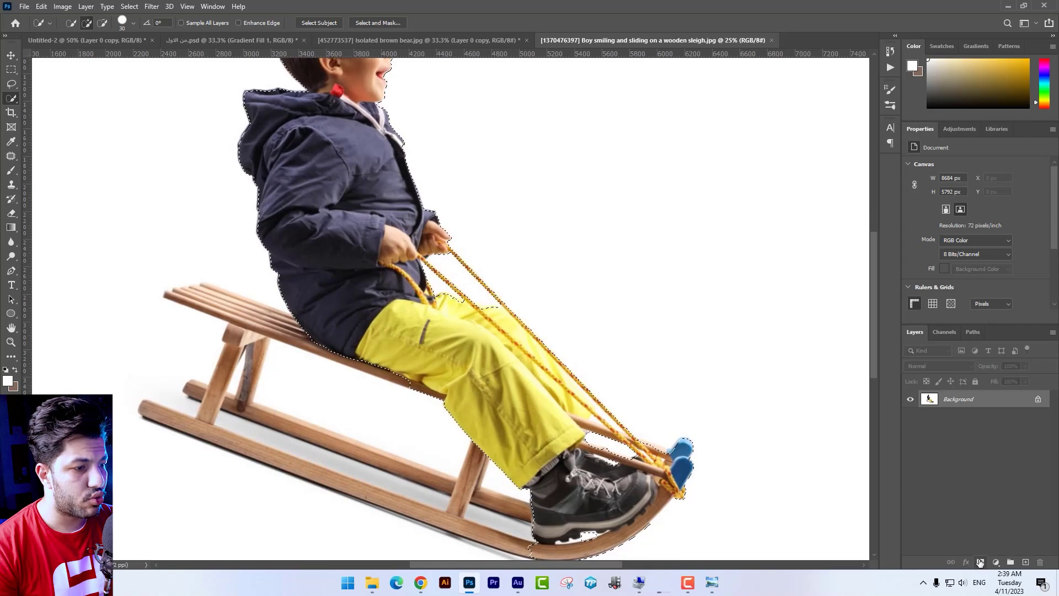
pyautogui.click(979, 561)
# Trace a Pen path from under the boy's thigh, outside the trouser leg, and along the near boot's sole around its toe.
pyautogui.moveTo(520, 279); pyautogui.dragTo(553, 208)
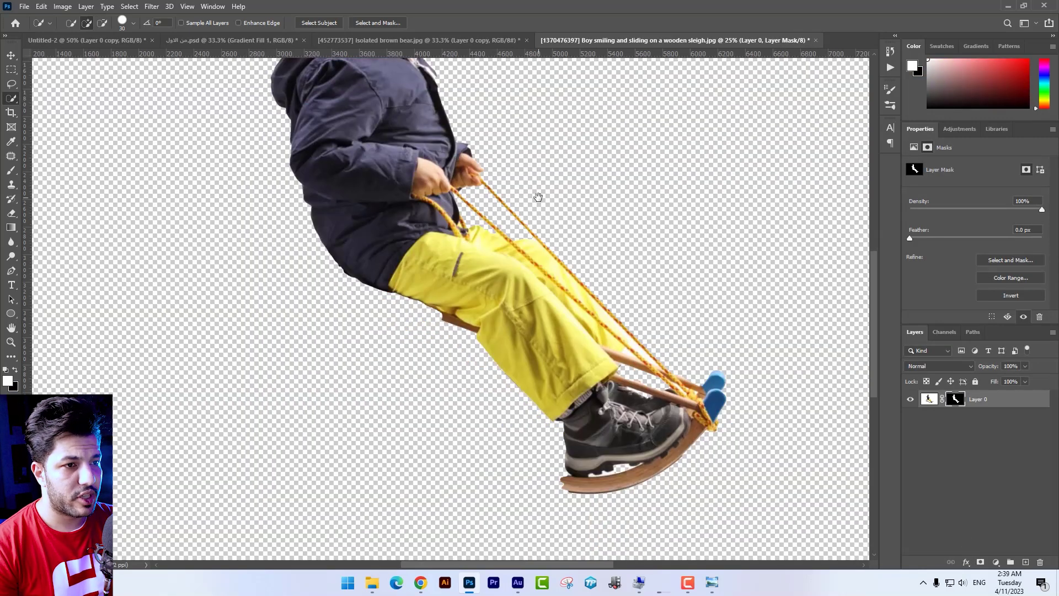
pyautogui.hotkey('ctrl', '+')
pyautogui.hotkey('ctrl', '+')
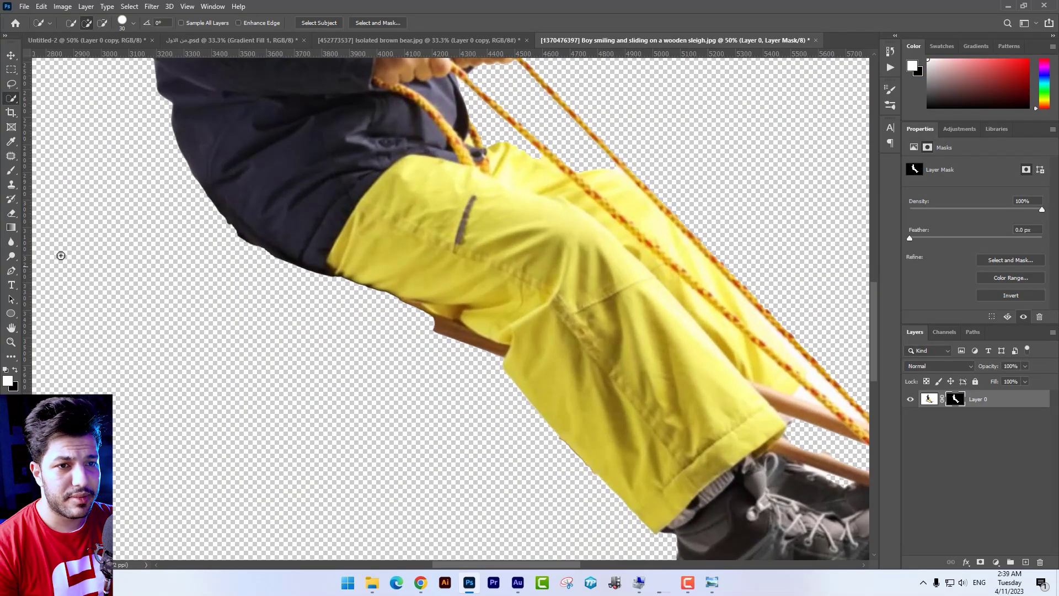
pyautogui.click(11, 270)
pyautogui.click(363, 283)
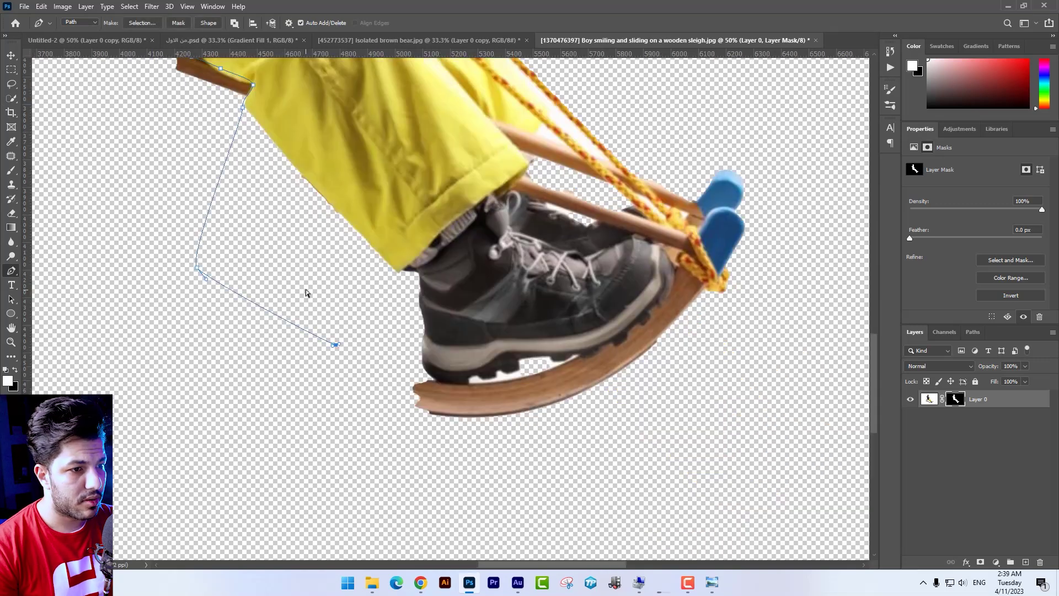
pyautogui.hotkey('ctrl', '+')
pyautogui.click(425, 399)
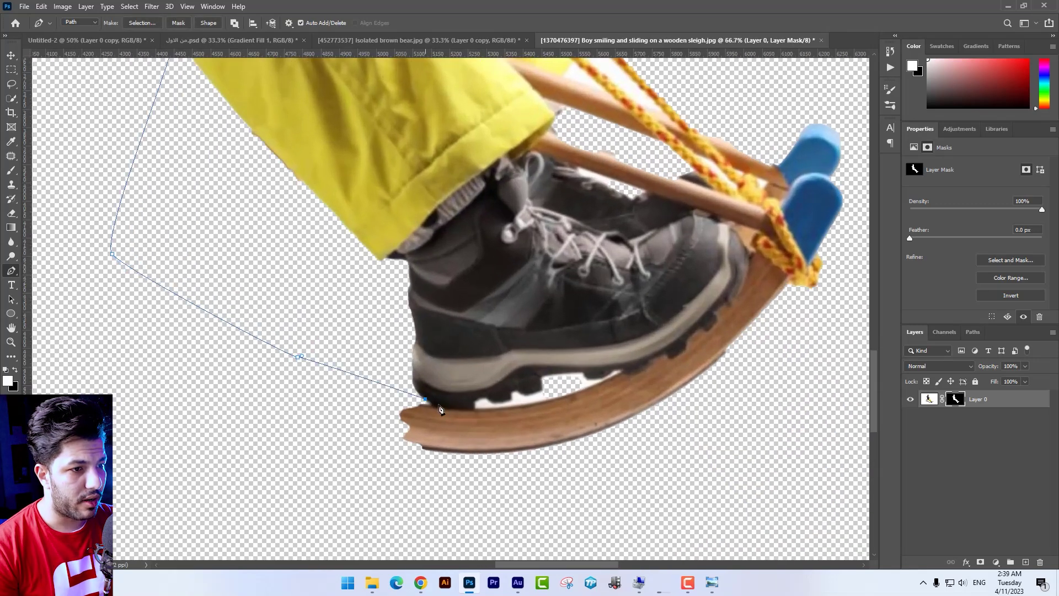
pyautogui.moveTo(505, 390); pyautogui.dragTo(579, 370)
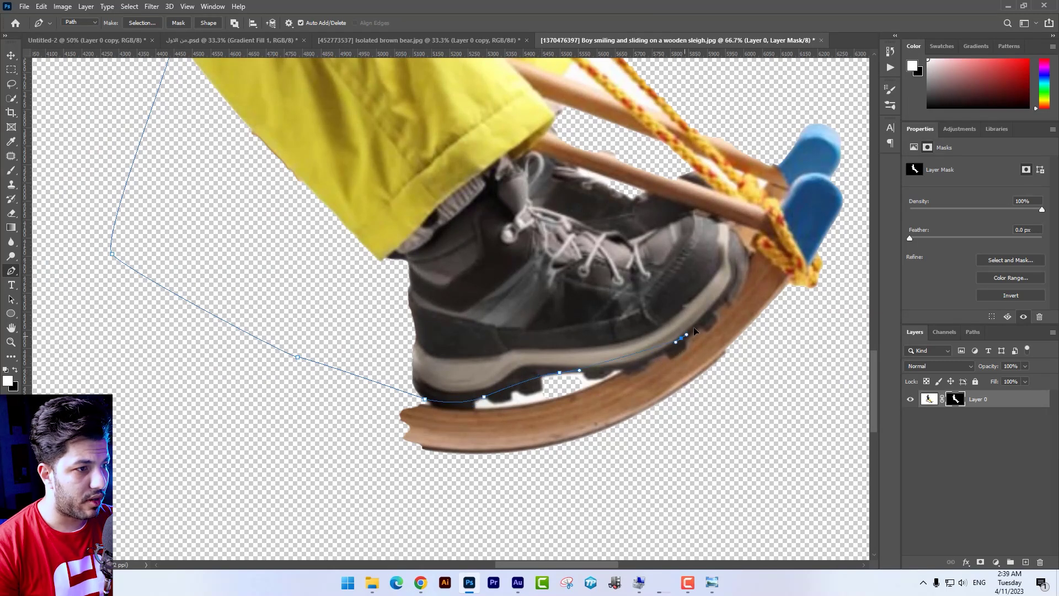
pyautogui.moveTo(682, 341); pyautogui.dragTo(720, 309)
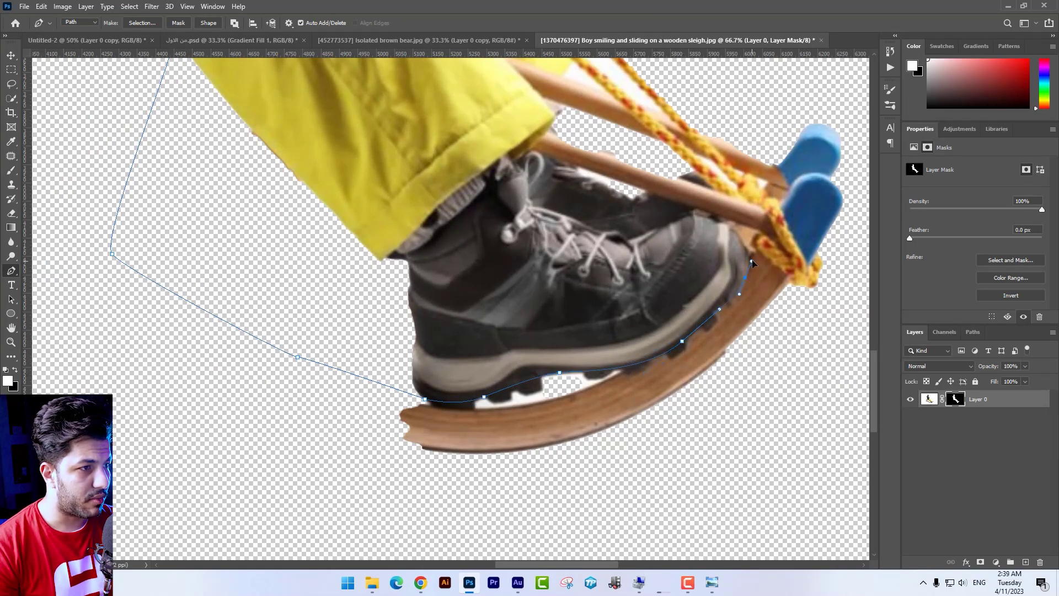
pyautogui.moveTo(727, 225); pyautogui.dragTo(717, 222)
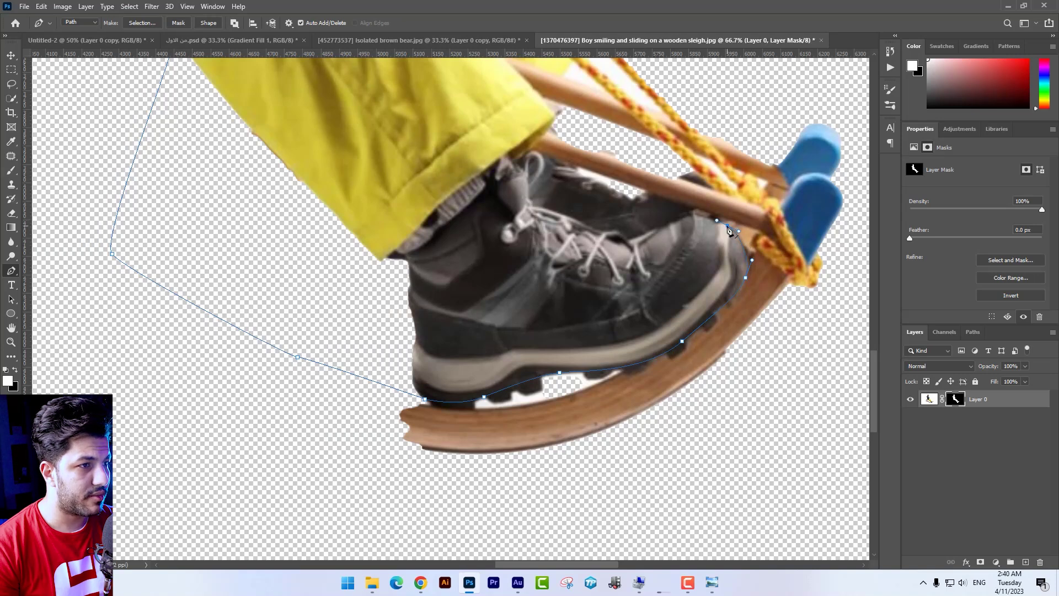
# Continue the Pen path back over the near boot's laces and up around the trouser cuff.
pyautogui.scroll(2, 671, 334)
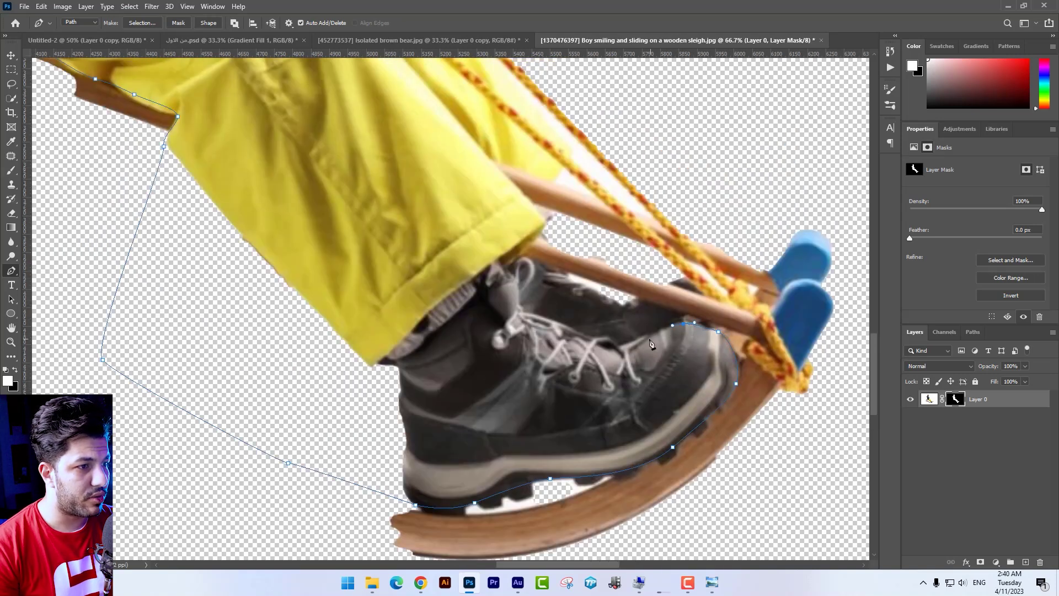
pyautogui.moveTo(618, 348); pyautogui.dragTo(551, 326)
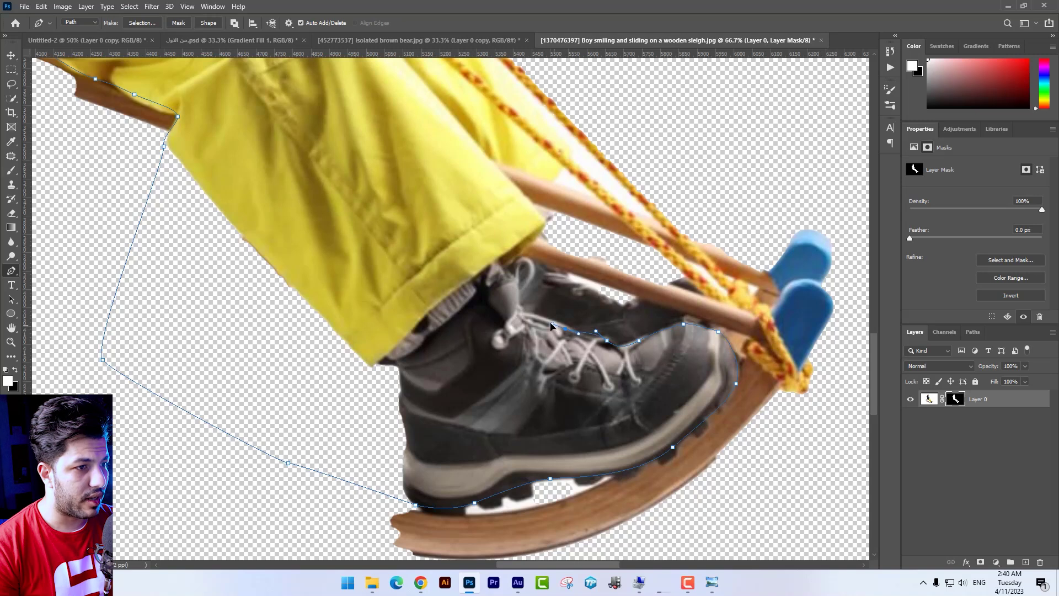
pyautogui.click(521, 313)
pyautogui.moveTo(514, 282); pyautogui.dragTo(512, 278)
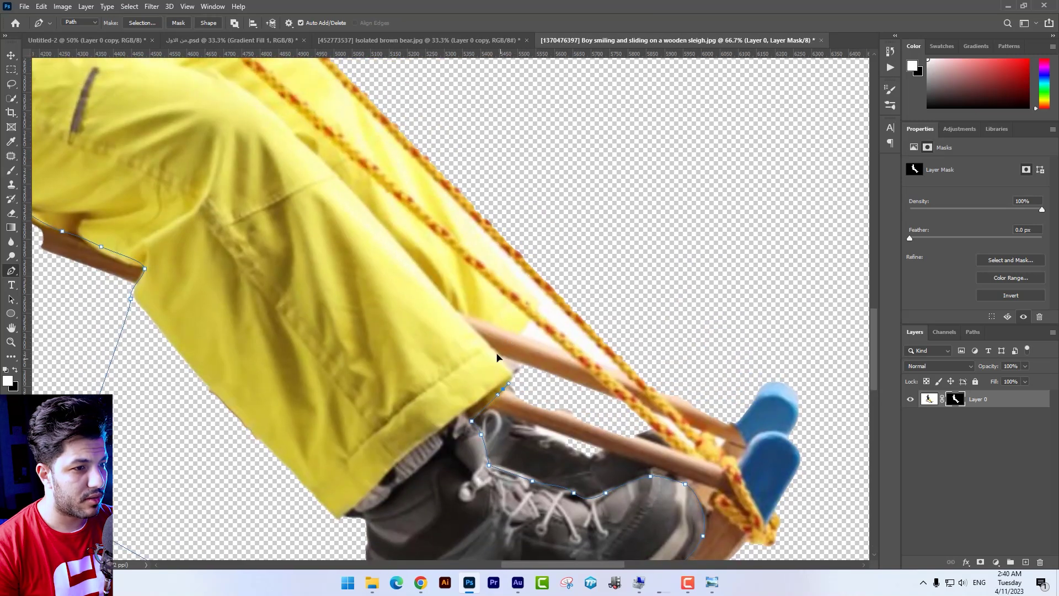
pyautogui.moveTo(497, 357); pyautogui.dragTo(482, 342)
# Continue the Pen path along the near trouser leg's upper edge, over the knee to the rope at the waist.
pyautogui.moveTo(453, 309); pyautogui.dragTo(645, 471)
pyautogui.moveTo(539, 350); pyautogui.dragTo(525, 337)
pyautogui.moveTo(456, 319); pyautogui.dragTo(568, 372)
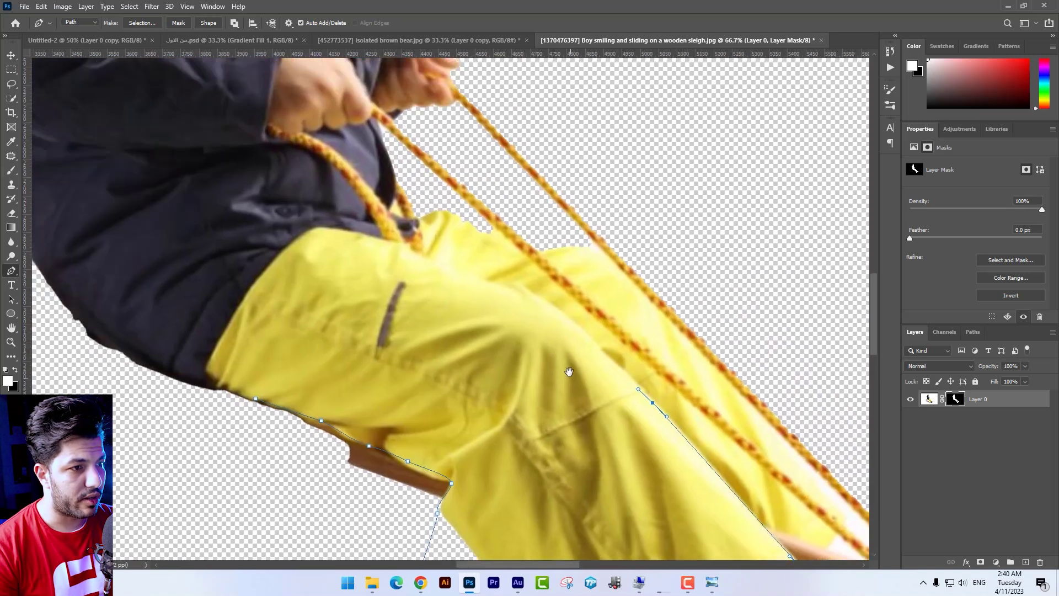
pyautogui.moveTo(558, 312); pyautogui.dragTo(540, 302)
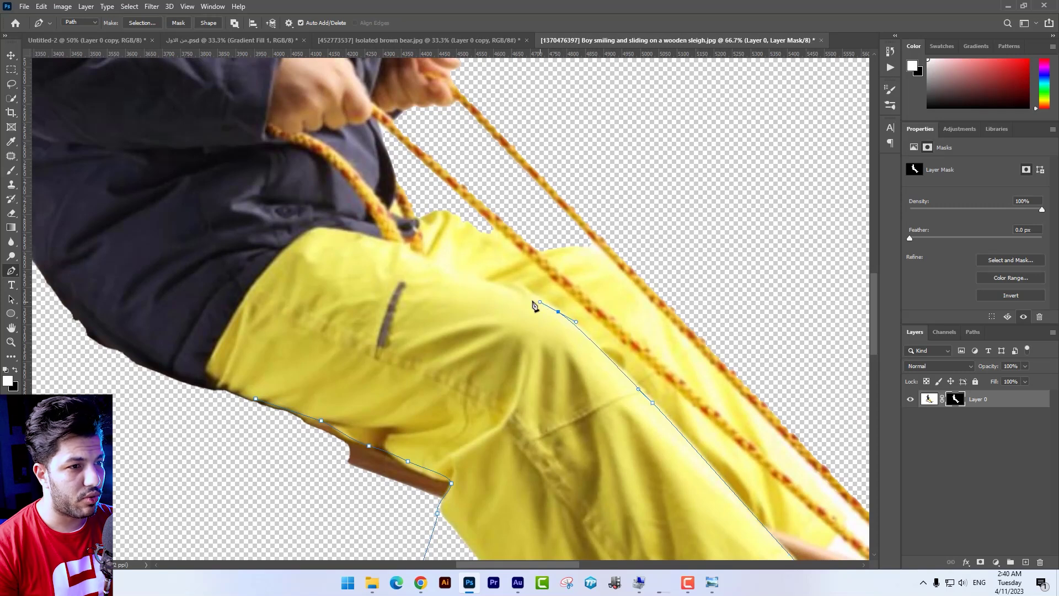
pyautogui.click(437, 265)
pyautogui.click(405, 246)
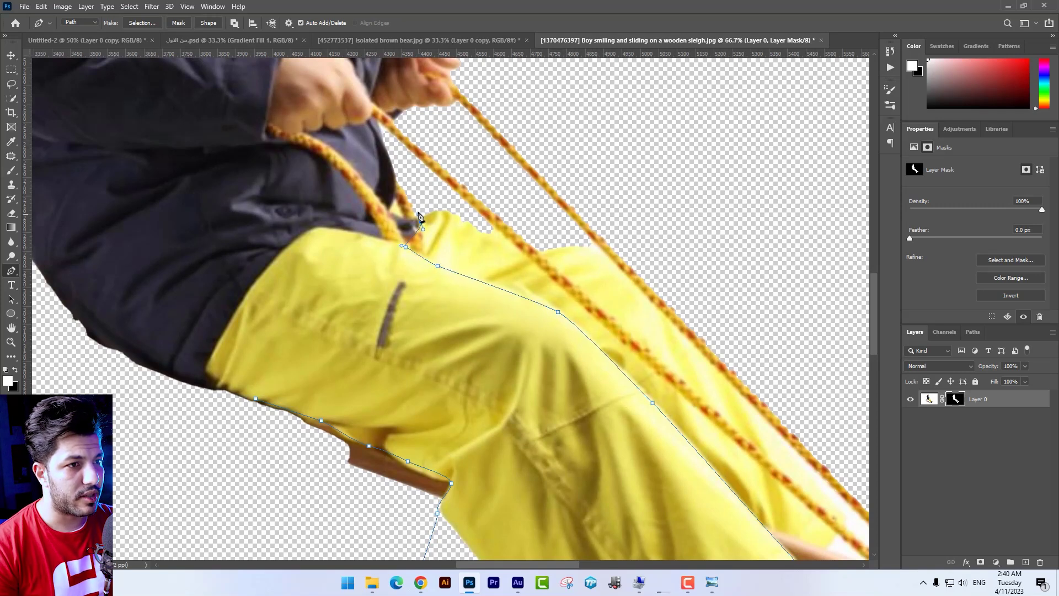
# Continue the Pen path up the jacket's front edge and around the underside of the far hand to the rope.
pyautogui.moveTo(417, 199); pyautogui.dragTo(386, 171)
pyautogui.click(396, 237)
pyautogui.click(380, 229)
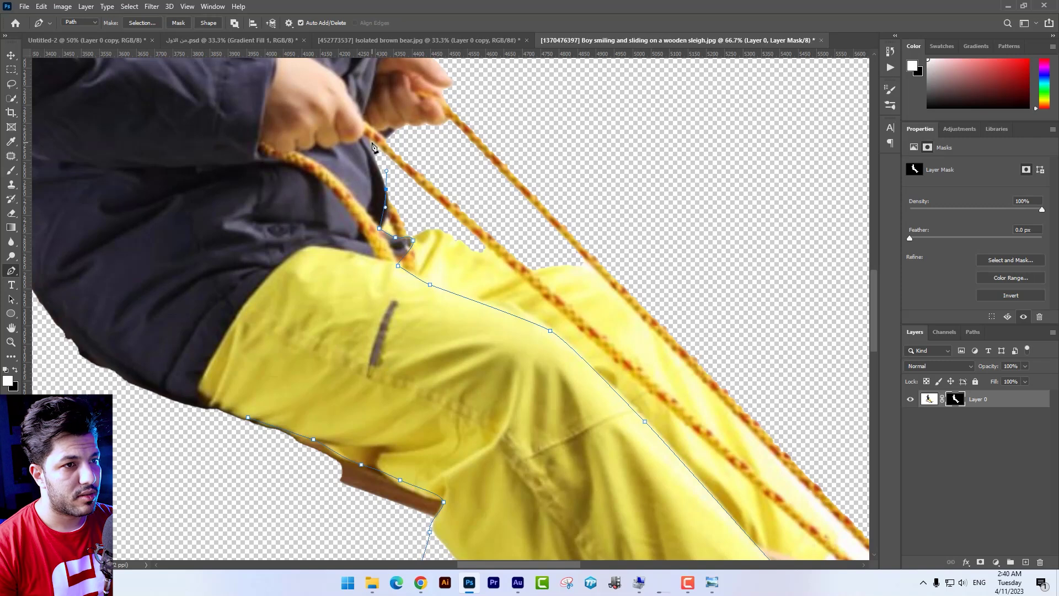
pyautogui.click(370, 138)
pyautogui.click(377, 131)
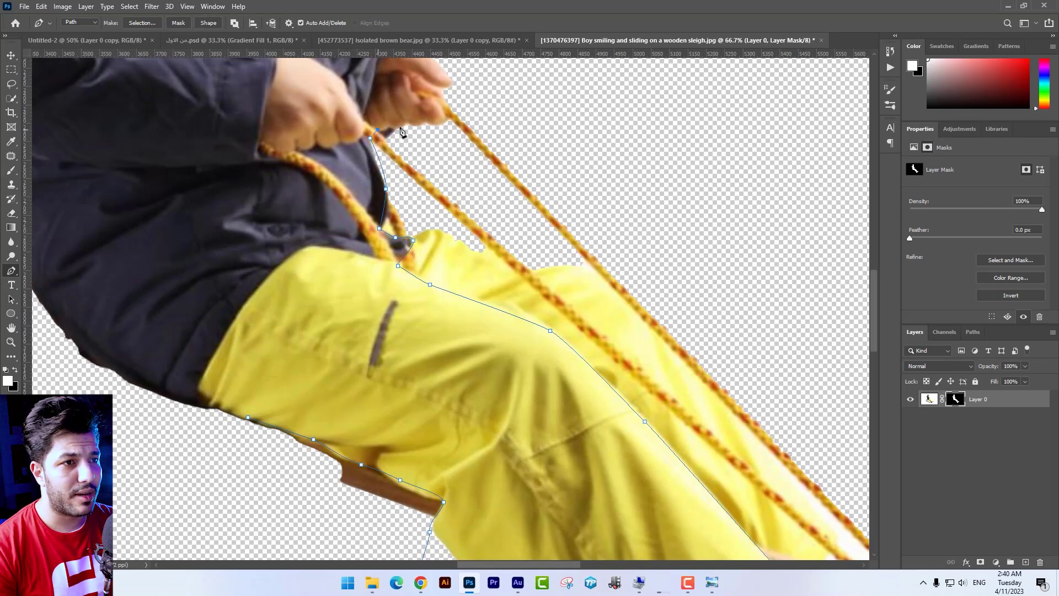
pyautogui.click(422, 131)
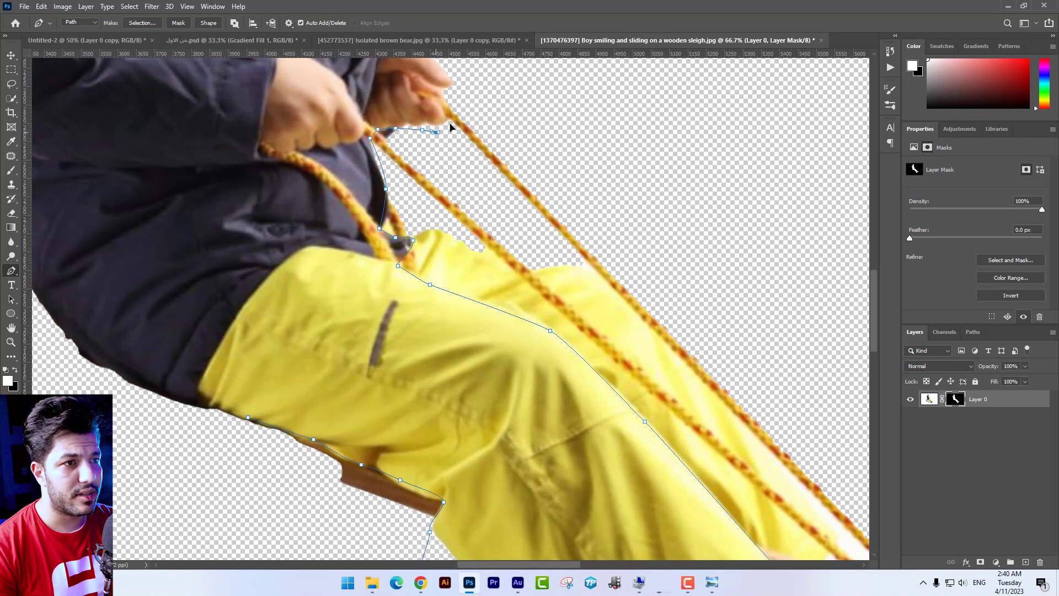
pyautogui.click(449, 122)
pyautogui.moveTo(444, 99); pyautogui.dragTo(453, 91)
# Carry the Pen path in a wide loop around the ropes, far leg and sleigh, back toward the seat.
pyautogui.moveTo(500, 97); pyautogui.dragTo(538, 114)
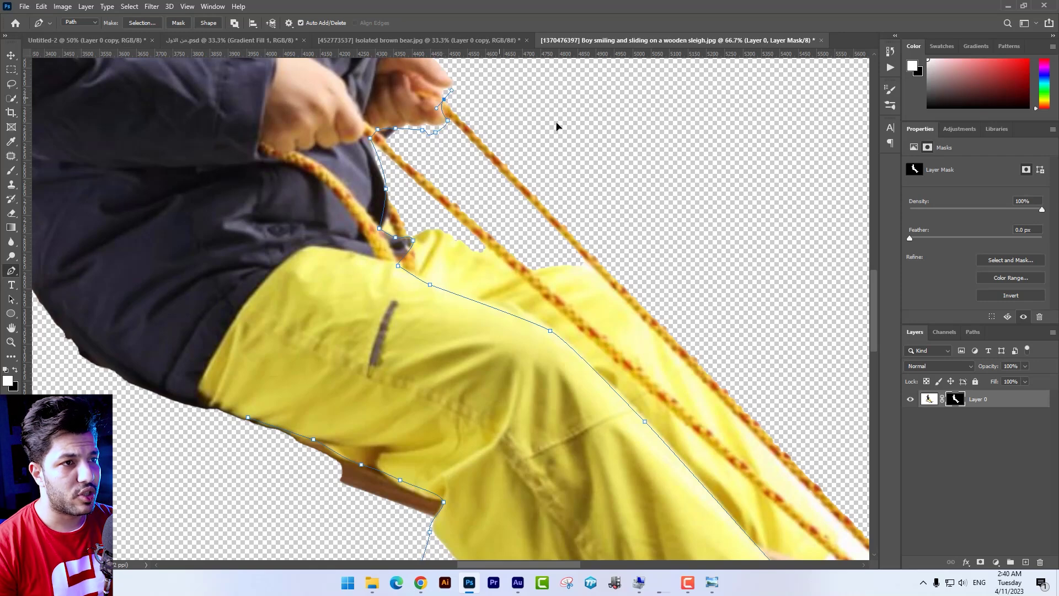
pyautogui.click(621, 163)
pyautogui.moveTo(654, 156); pyautogui.dragTo(454, 249)
pyautogui.hotkey('ctrl', '-')
pyautogui.hotkey('ctrl', '-')
pyautogui.hotkey('ctrl', '-')
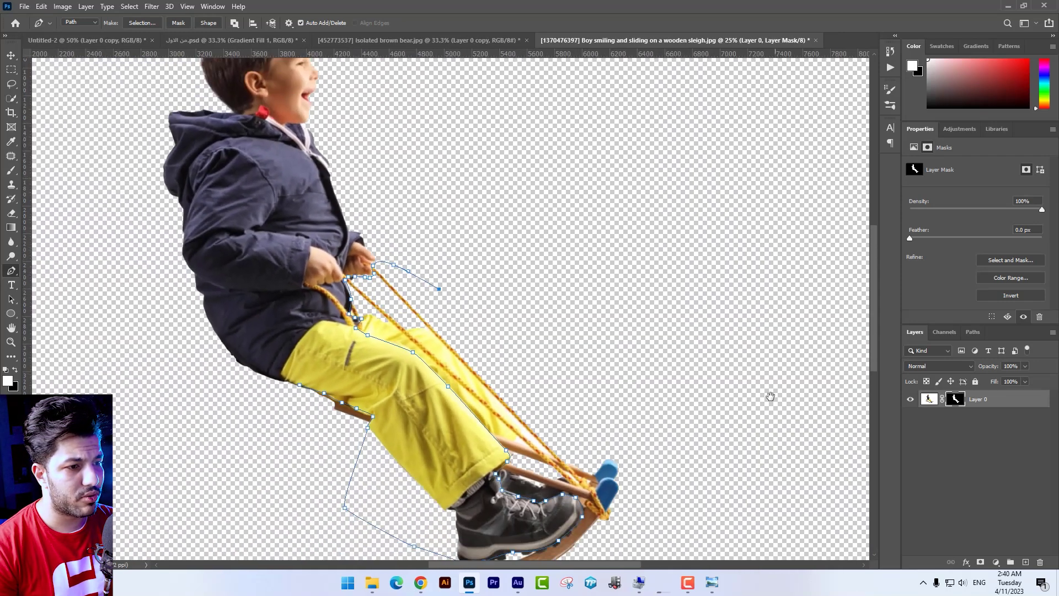
pyautogui.click(119, 291)
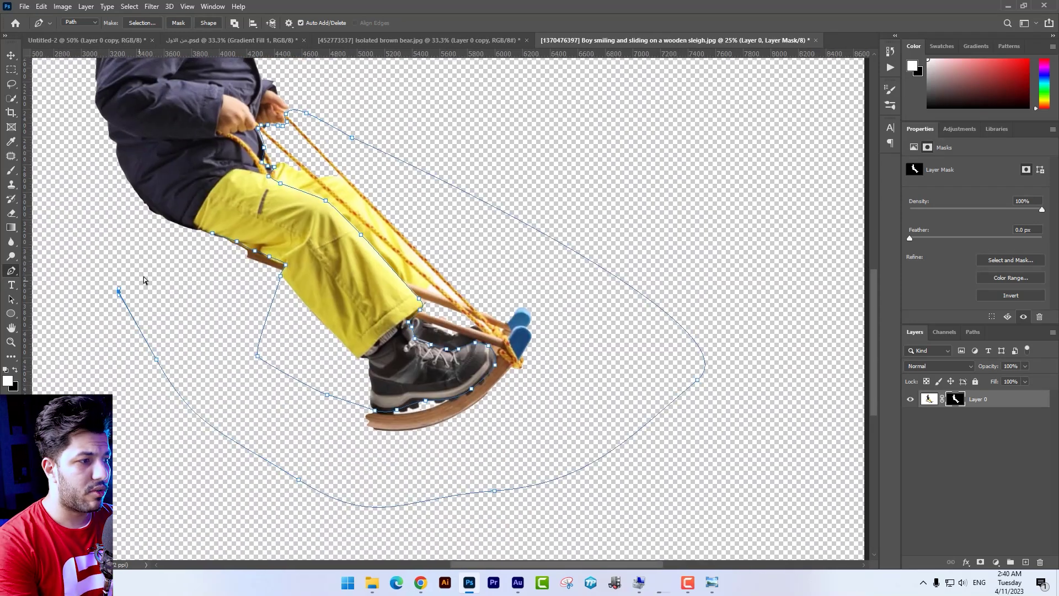
# Turn the path into a selection, delete the ropes, far leg and sleigh from Layer 0's image, and deselect.
pyautogui.hotkey('ctrl', 'Return')
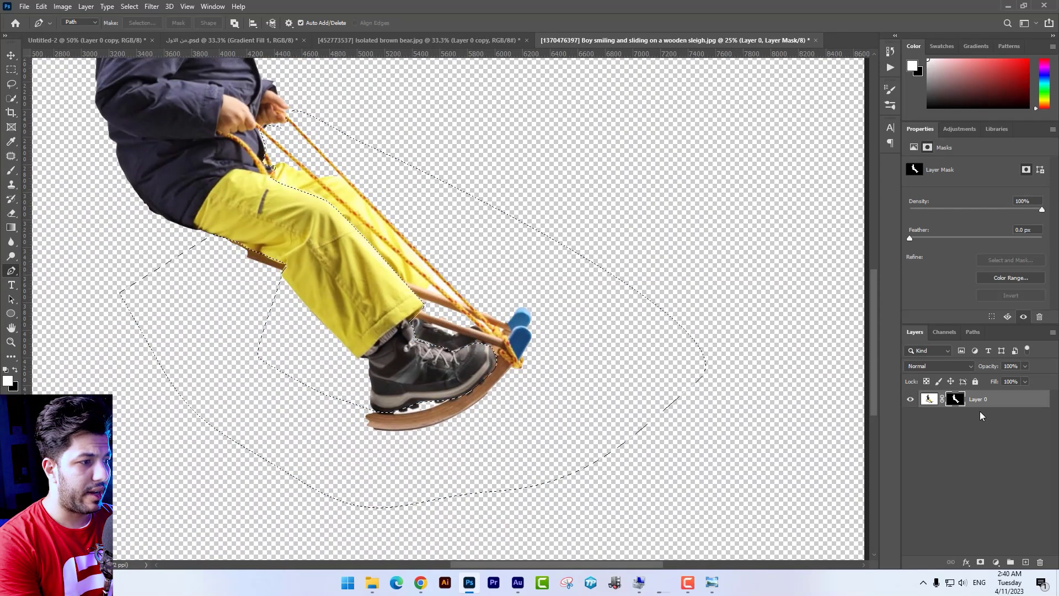
pyautogui.click(929, 400)
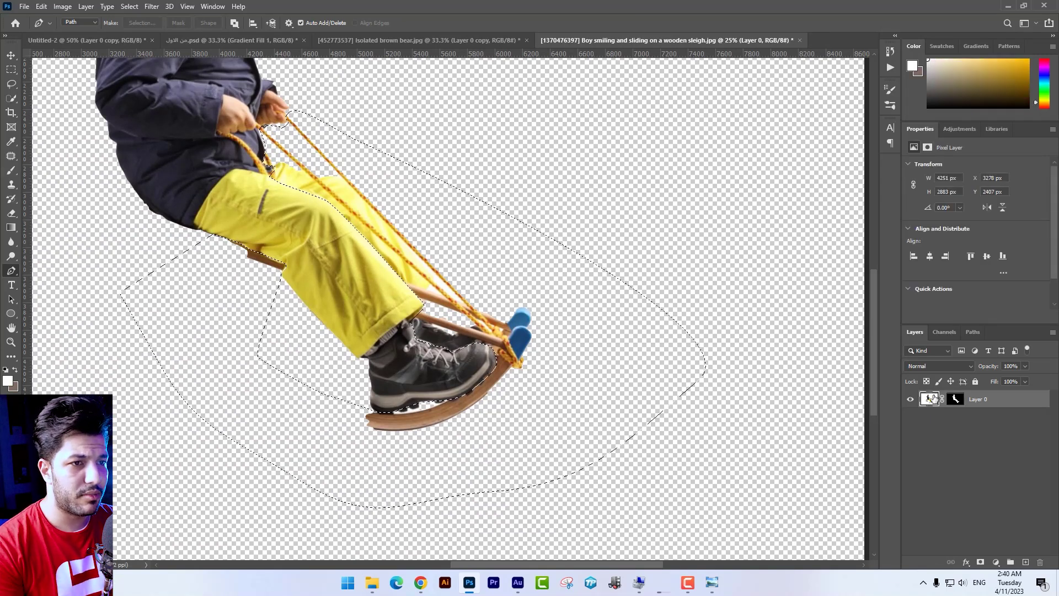
pyautogui.press('Delete')
pyautogui.hotkey('ctrl', 'd')
pyautogui.hotkey('ctrl', '-')
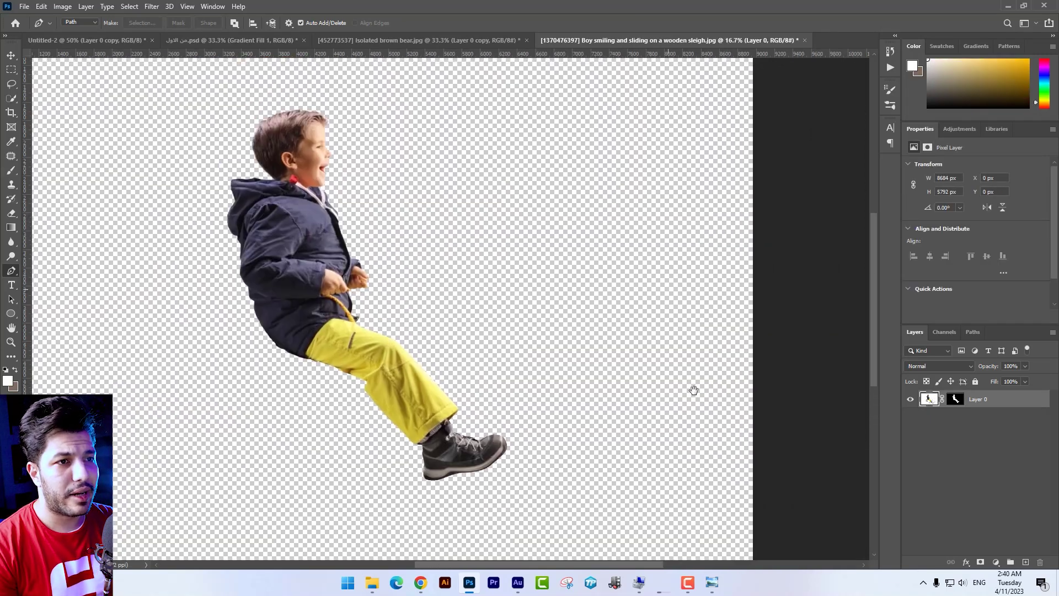
# Move the boy cutout into the Untitled-2 composite and scale it down with Free Transform.
pyautogui.click(8, 57)
pyautogui.press('Tab')
pyautogui.moveTo(500, 207); pyautogui.dragTo(568, 270)
pyautogui.moveTo(664, 294); pyautogui.dragTo(643, 279)
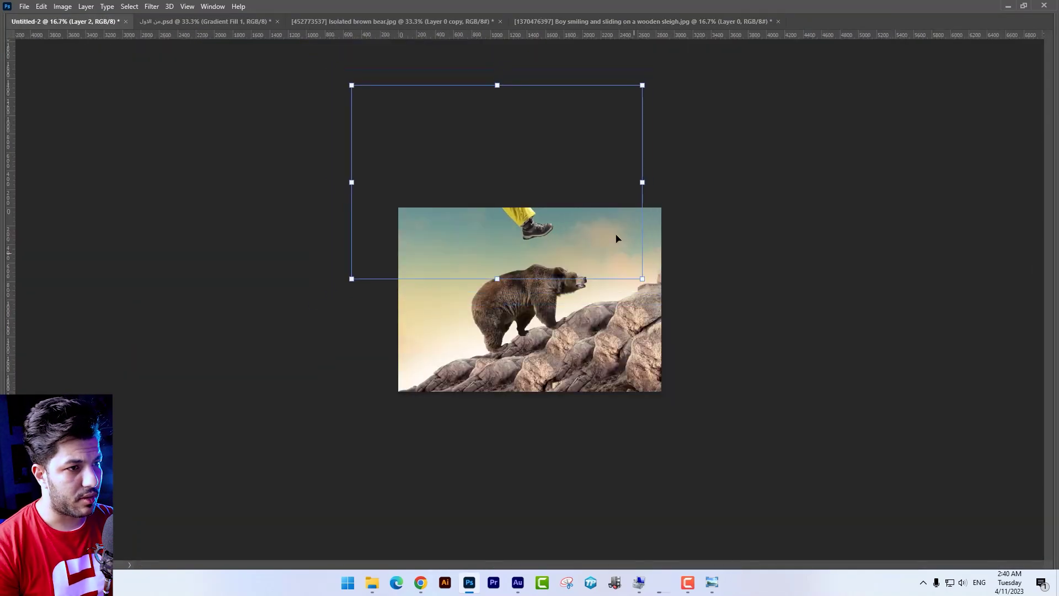
# Place the boy on the bear's back, scale him down further to fit the bear, and apply the transform.
pyautogui.moveTo(618, 233); pyautogui.dragTo(628, 330)
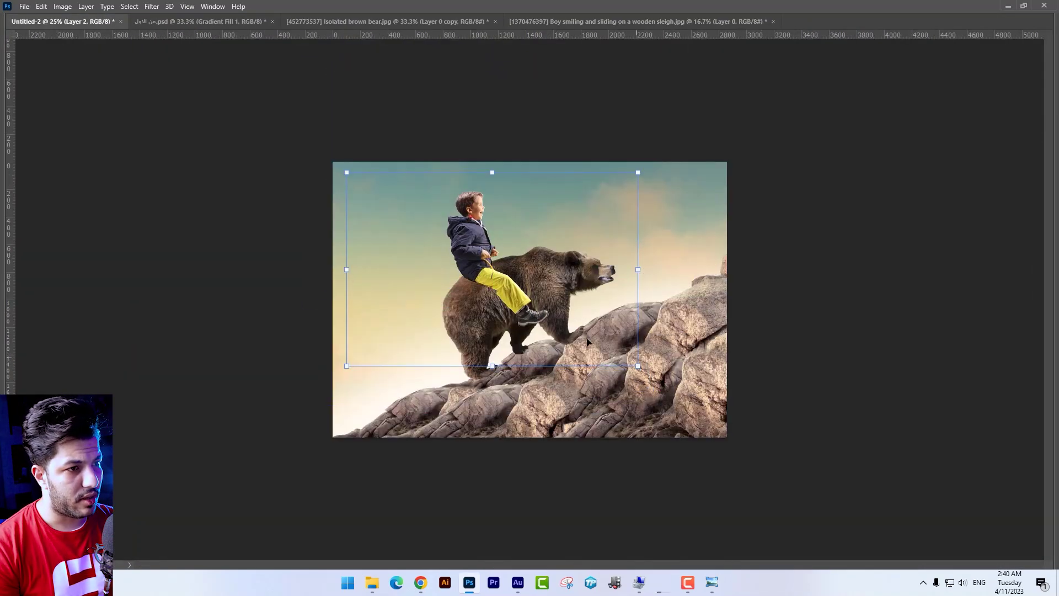
pyautogui.moveTo(530, 304); pyautogui.dragTo(562, 298)
pyautogui.hotkey('ctrl', '+')
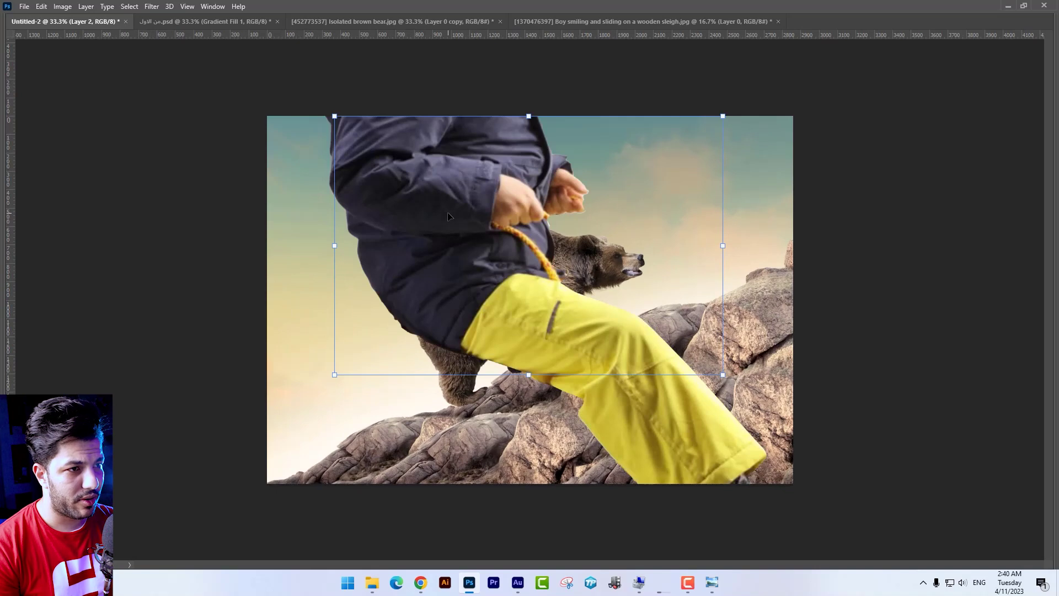
pyautogui.moveTo(724, 374); pyautogui.dragTo(678, 342)
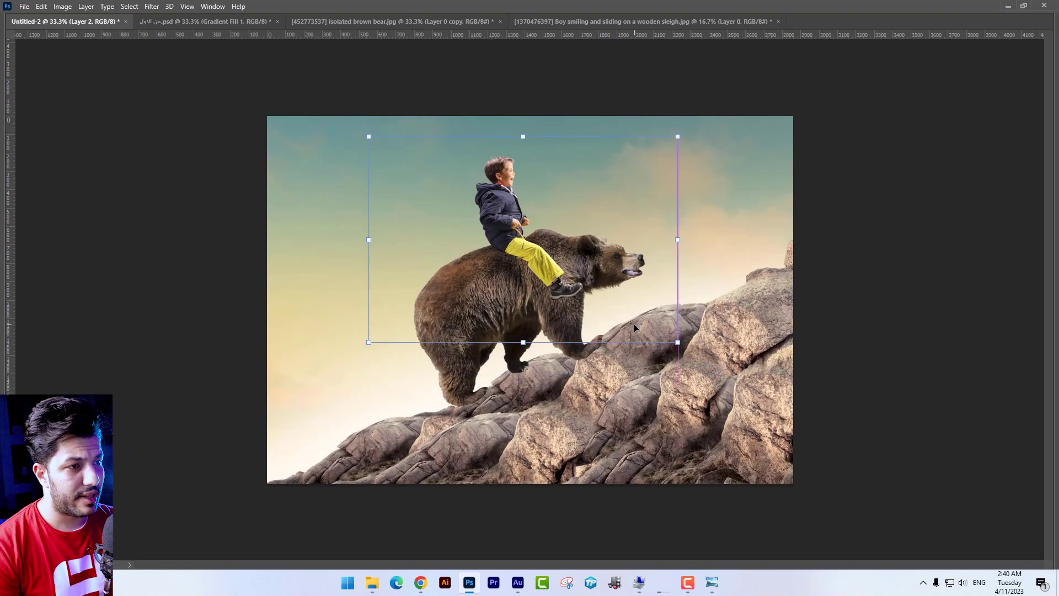
pyautogui.press('Return')
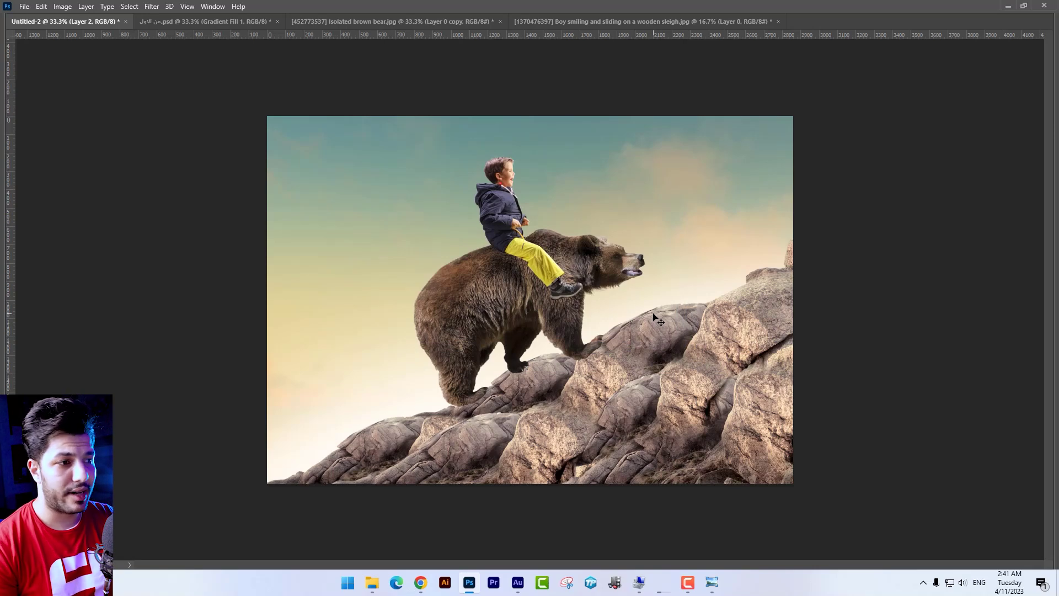
# Shift the boy up toward the bear's shoulders and scale his layer down to about 1470 x 981 px.
pyautogui.hotkey('ctrl', '+')
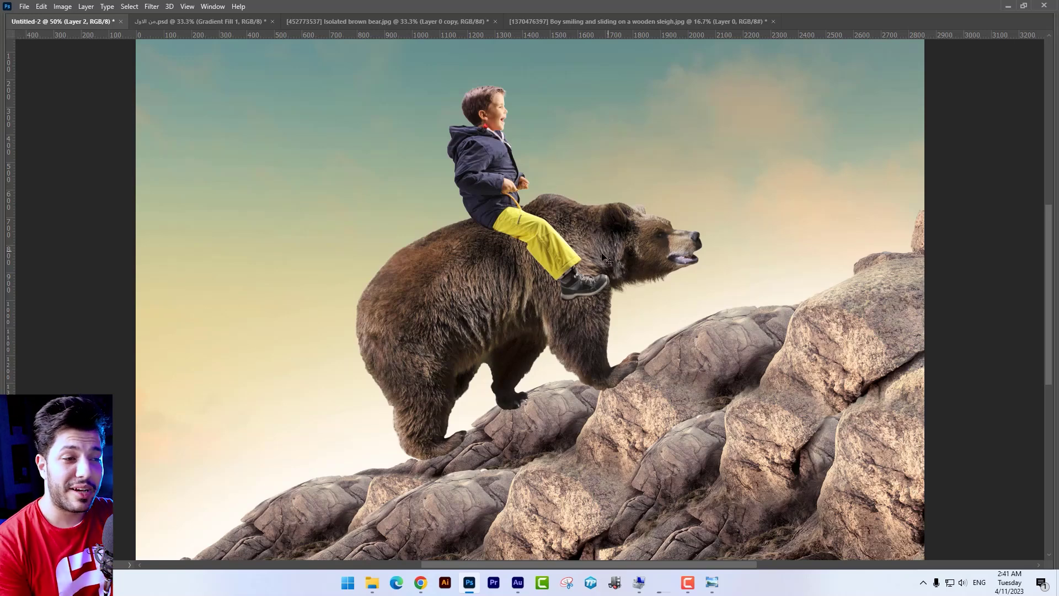
pyautogui.moveTo(555, 260); pyautogui.dragTo(561, 244)
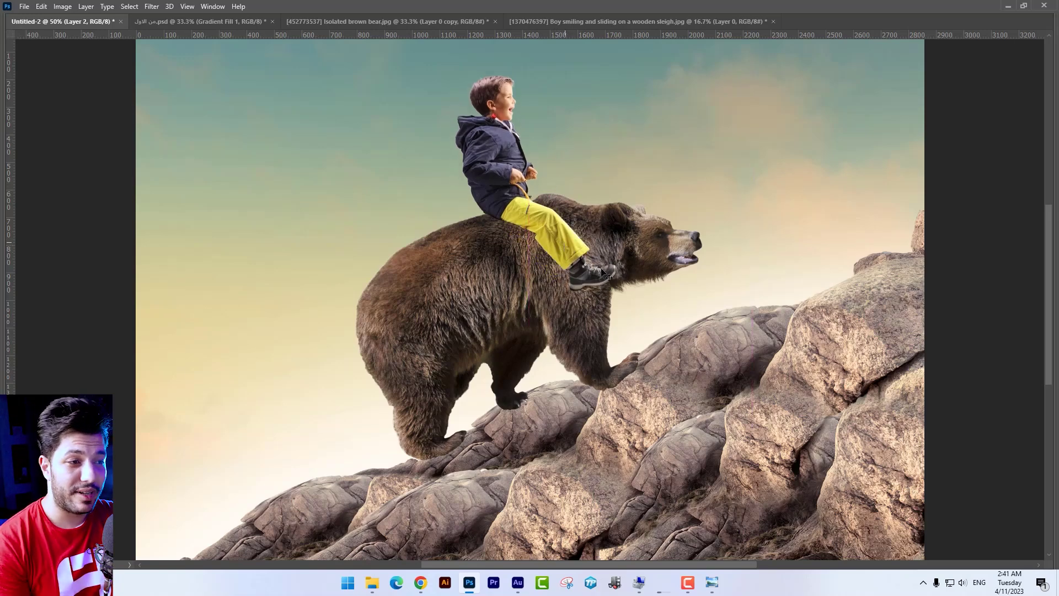
pyautogui.hotkey('ctrl', 't')
pyautogui.moveTo(762, 354); pyautogui.dragTo(726, 287)
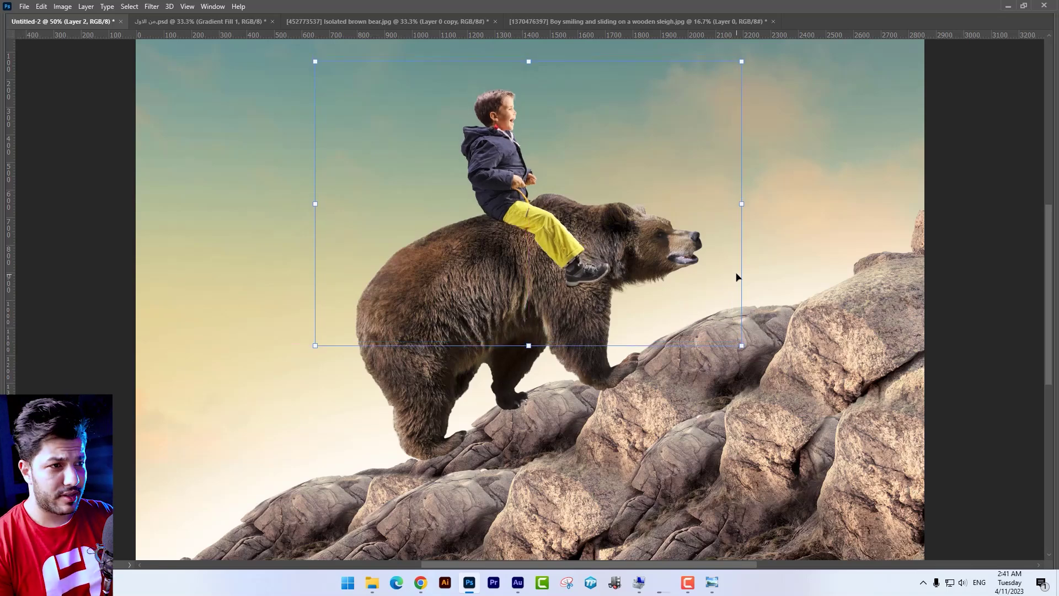
pyautogui.moveTo(741, 347); pyautogui.dragTo(728, 331)
pyautogui.press('Return')
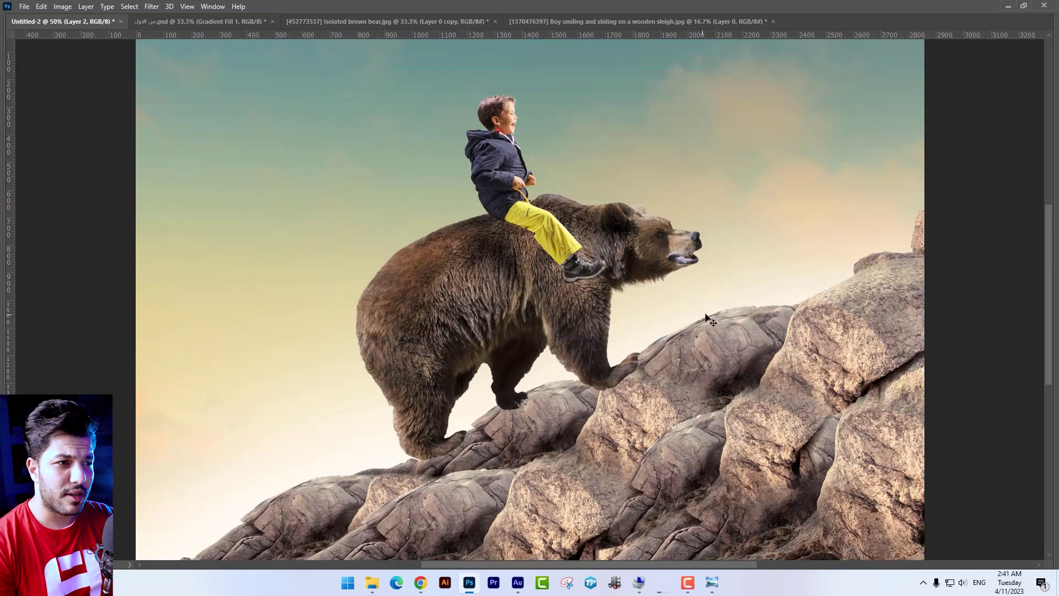
# Convert the boy's layer, Layer 2, to a smart object.
pyautogui.hotkey('ctrl', '+')
pyautogui.press('Tab')
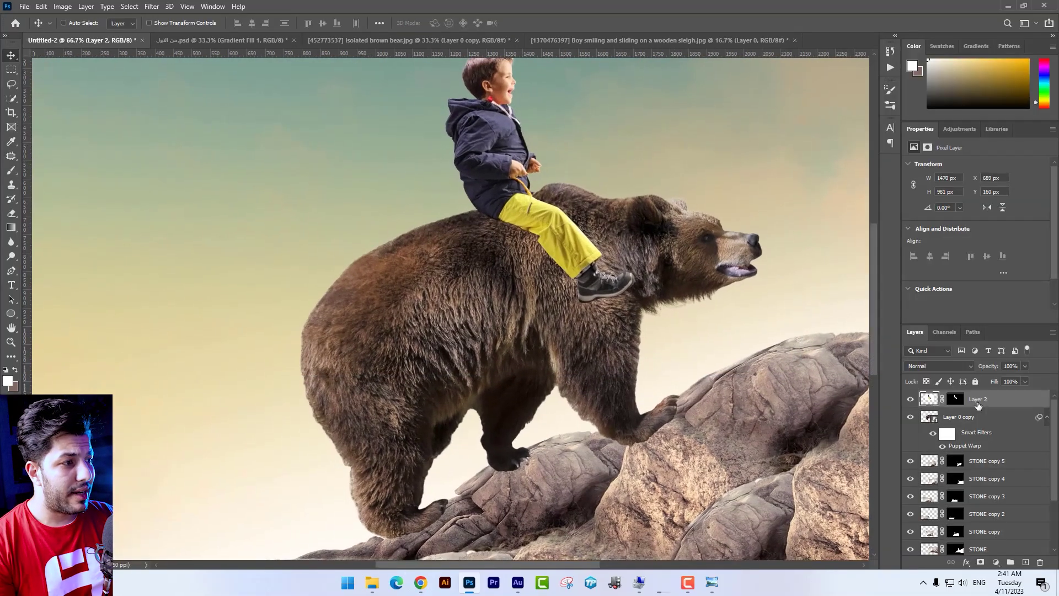
pyautogui.rightClick(979, 398)
pyautogui.click(879, 255)
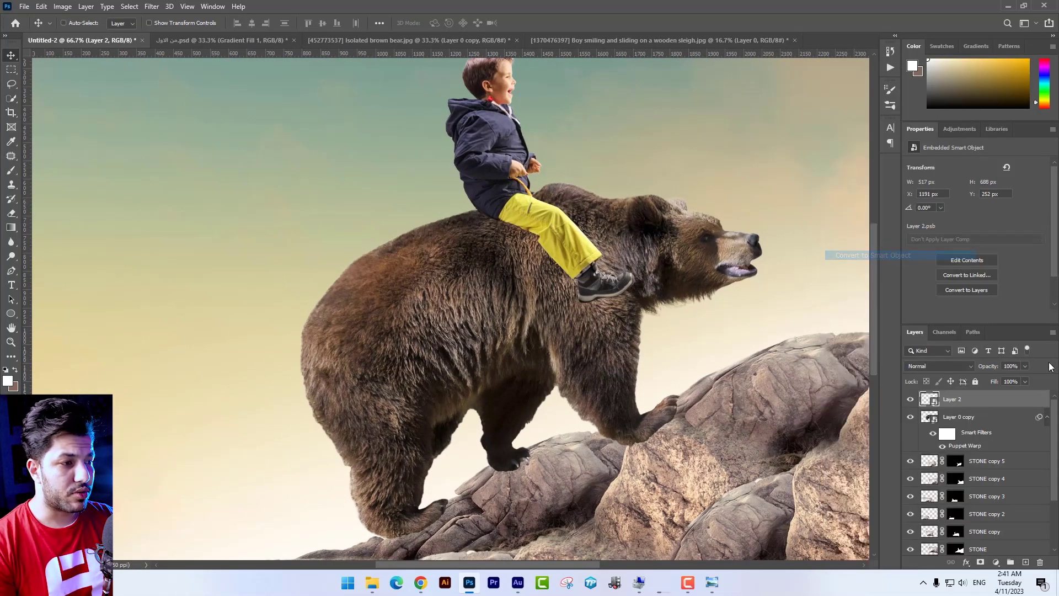
pyautogui.click(43, 7)
pyautogui.click(62, 227)
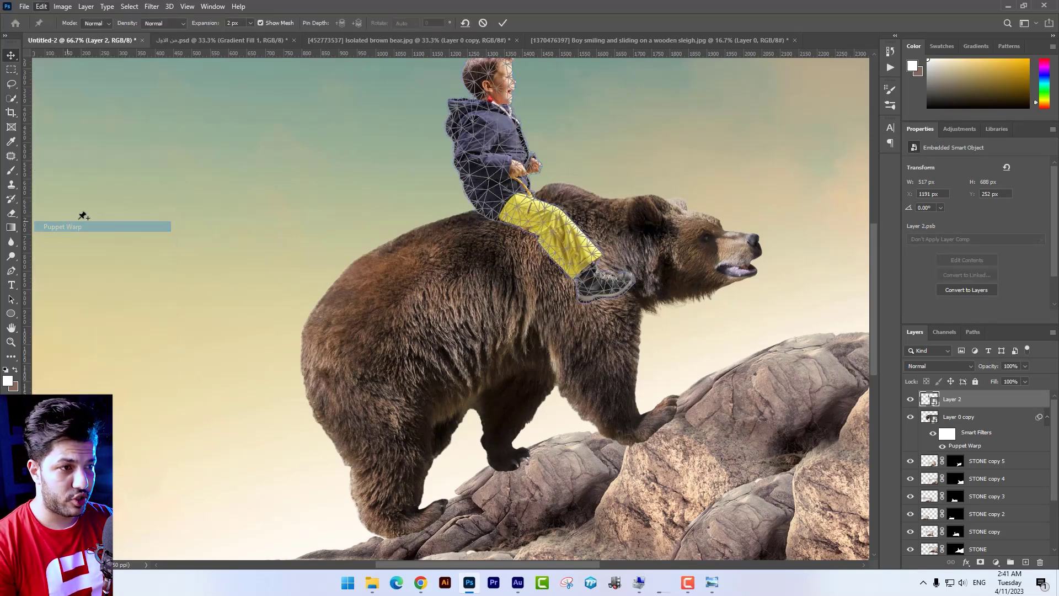
pyautogui.click(486, 125)
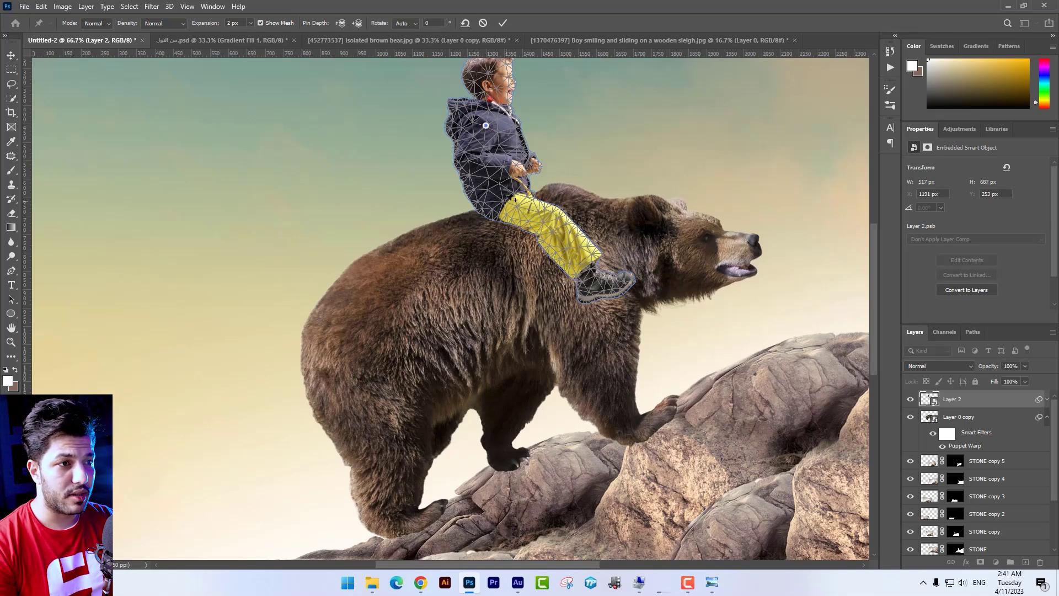
pyautogui.click(507, 202)
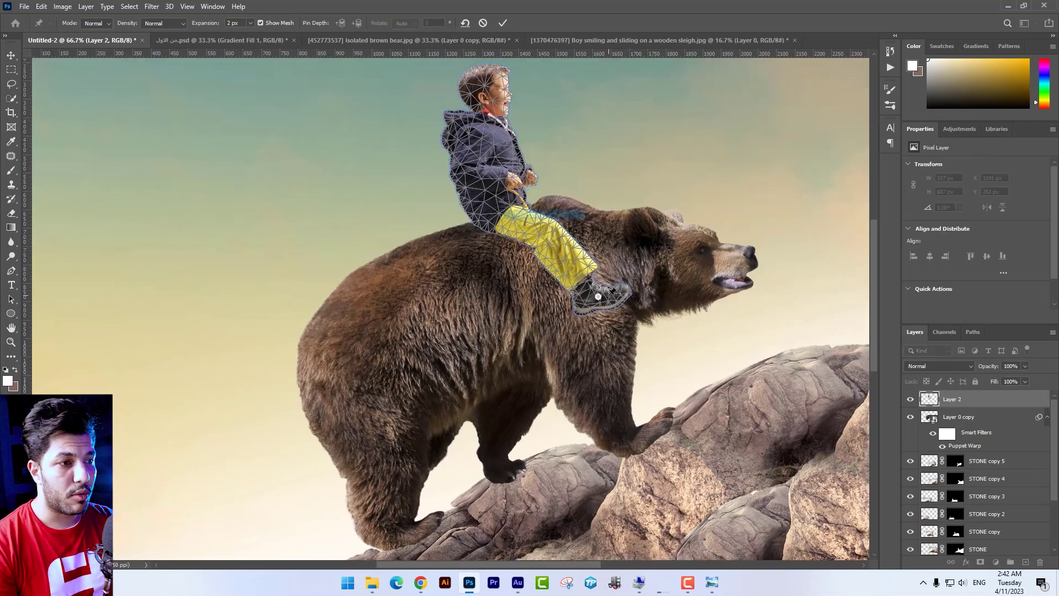
# Try to reposition the boy's foot with Puppet Warp using pins on the shoe only, and undo it.
pyautogui.click(598, 297)
pyautogui.moveTo(598, 296); pyautogui.dragTo(531, 342)
pyautogui.moveTo(509, 338); pyautogui.dragTo(509, 339)
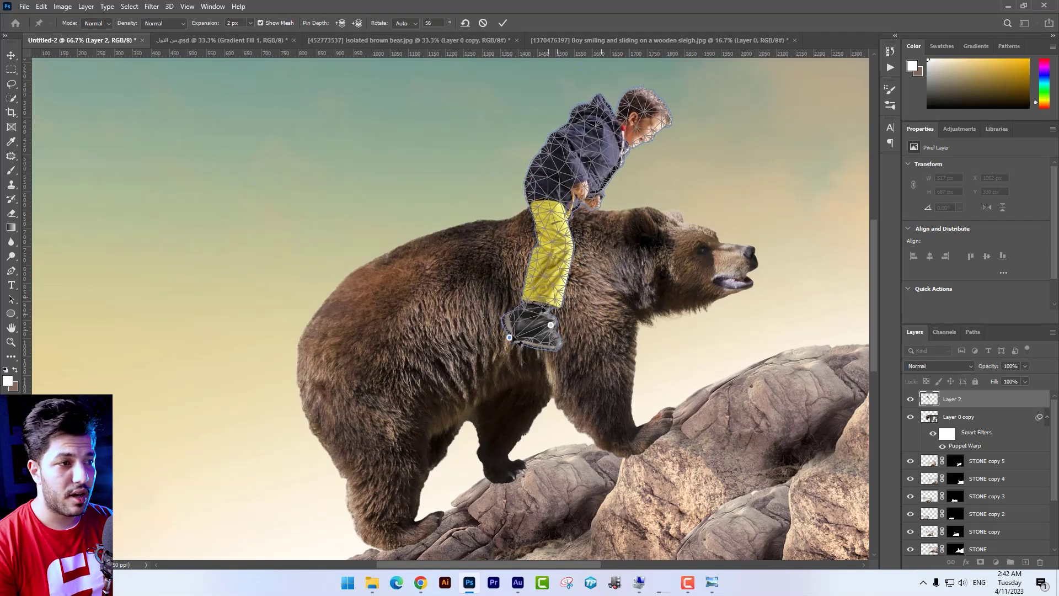
pyautogui.hotkey('ctrl', 'z')
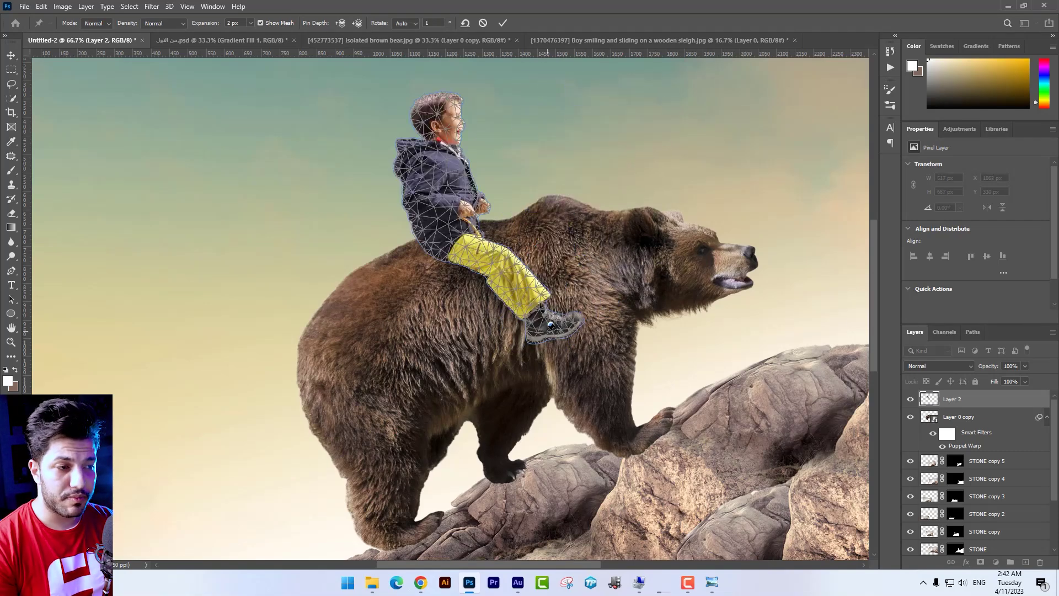
pyautogui.hotkey('ctrl', 'z')
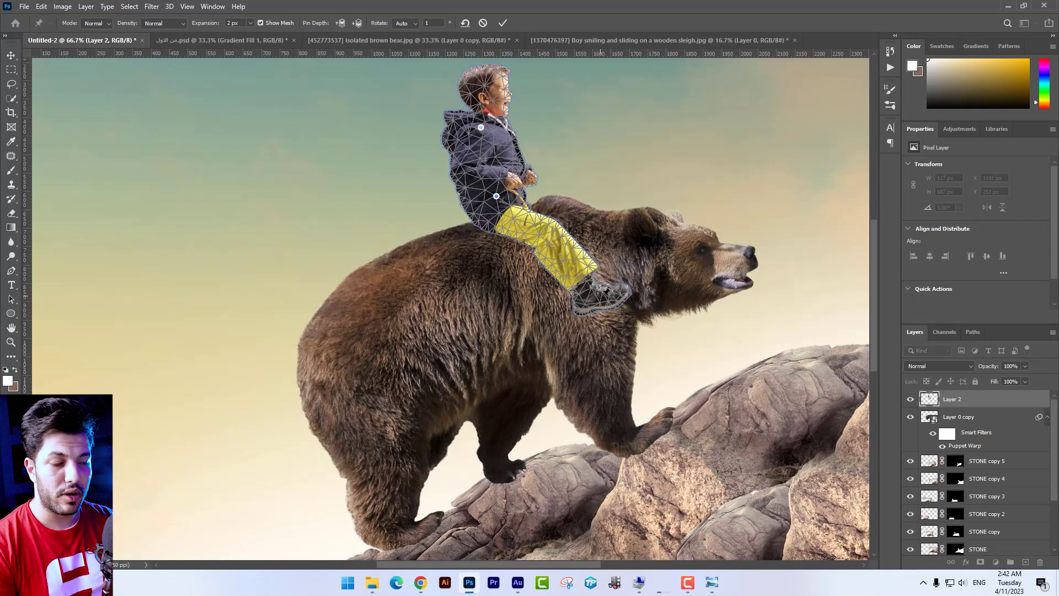
# Bend the boy's leg down against the bear's flank with Puppet Warp, adjust a pin at the knee, and apply the warp.
pyautogui.moveTo(604, 299); pyautogui.dragTo(510, 312)
pyautogui.click(538, 238)
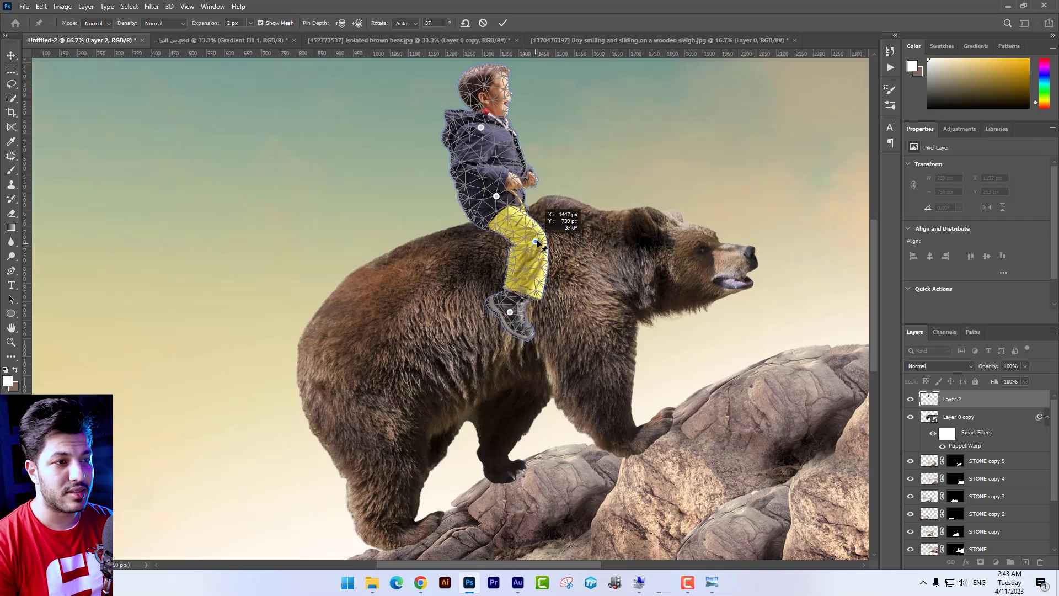
pyautogui.moveTo(540, 242); pyautogui.dragTo(543, 246)
pyautogui.press('Return')
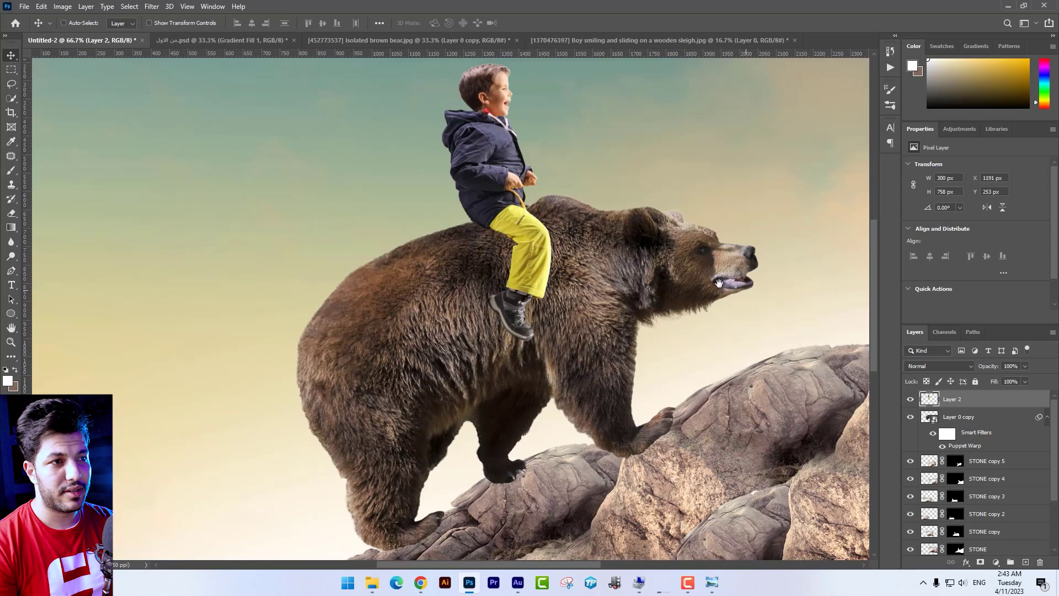
# Shift the boy slightly forward on the bear's back, rotate him slightly counterclockwise, and apply the transform.
pyautogui.moveTo(719, 283); pyautogui.dragTo(651, 303)
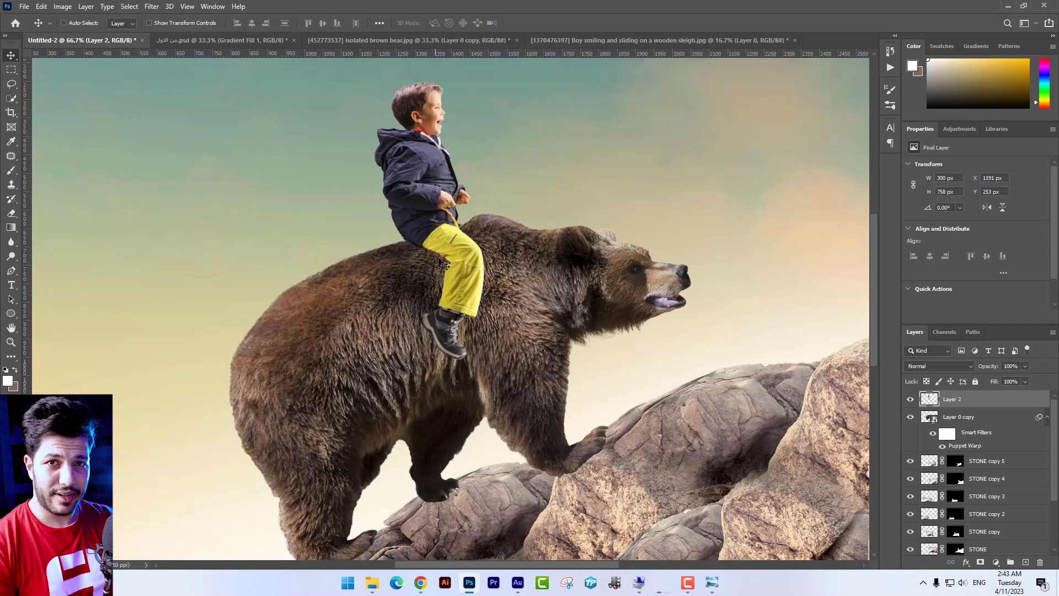
pyautogui.moveTo(490, 280); pyautogui.dragTo(481, 252)
pyautogui.hotkey('ctrl', 't')
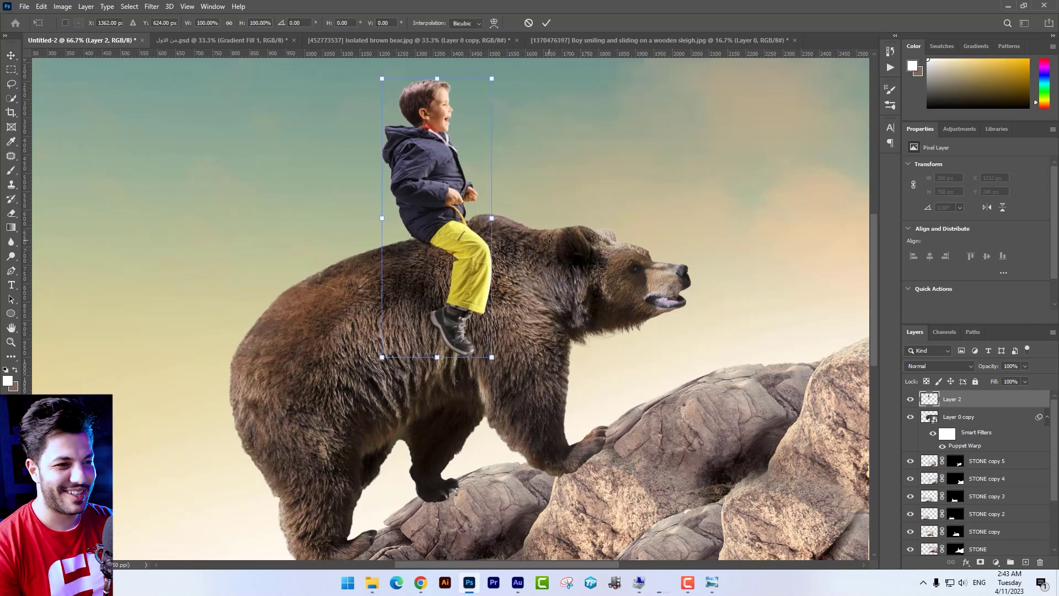
pyautogui.moveTo(558, 219); pyautogui.dragTo(559, 213)
pyautogui.press('Return')
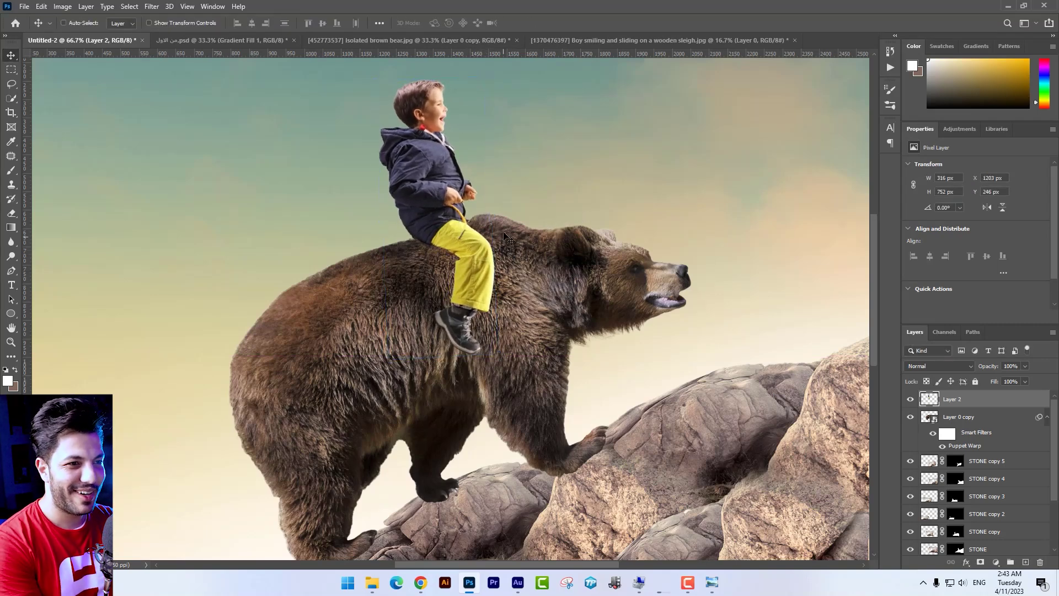
pyautogui.hotkey('ctrl', '-')
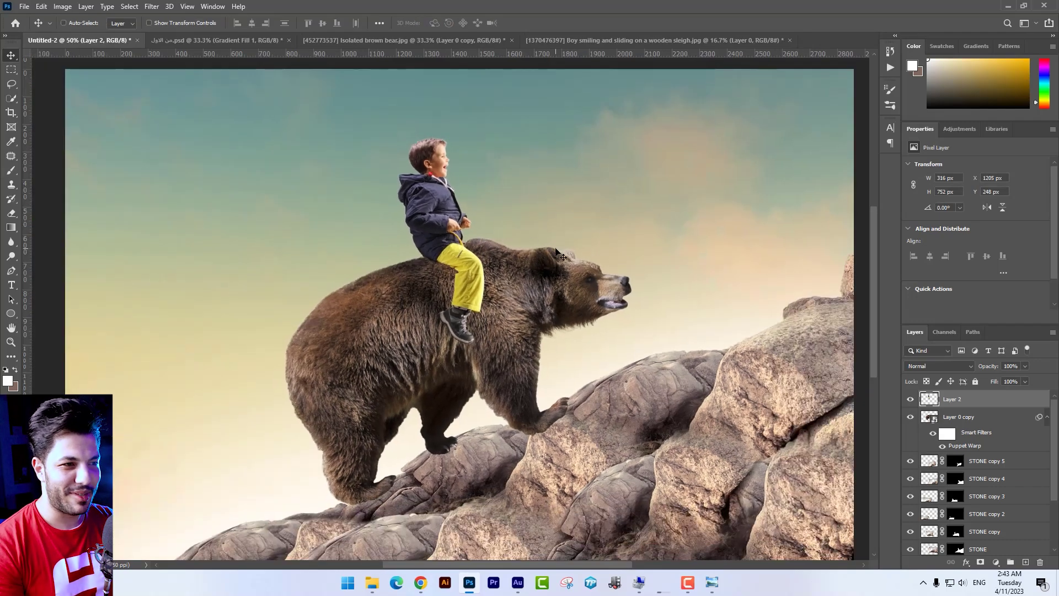
# Outline the boy's yellow trouser leg and boot with a Pen path and convert the path to a selection.
pyautogui.hotkey('ctrl', '+')
pyautogui.hotkey('ctrl', '+')
pyautogui.hotkey('ctrl', '+')
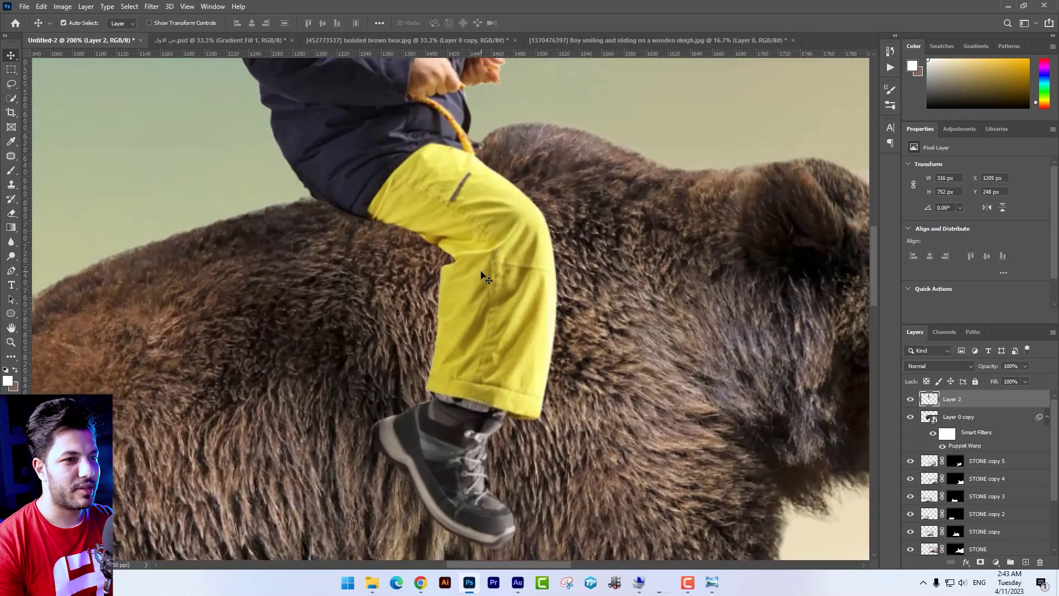
pyautogui.moveTo(467, 303); pyautogui.dragTo(445, 359)
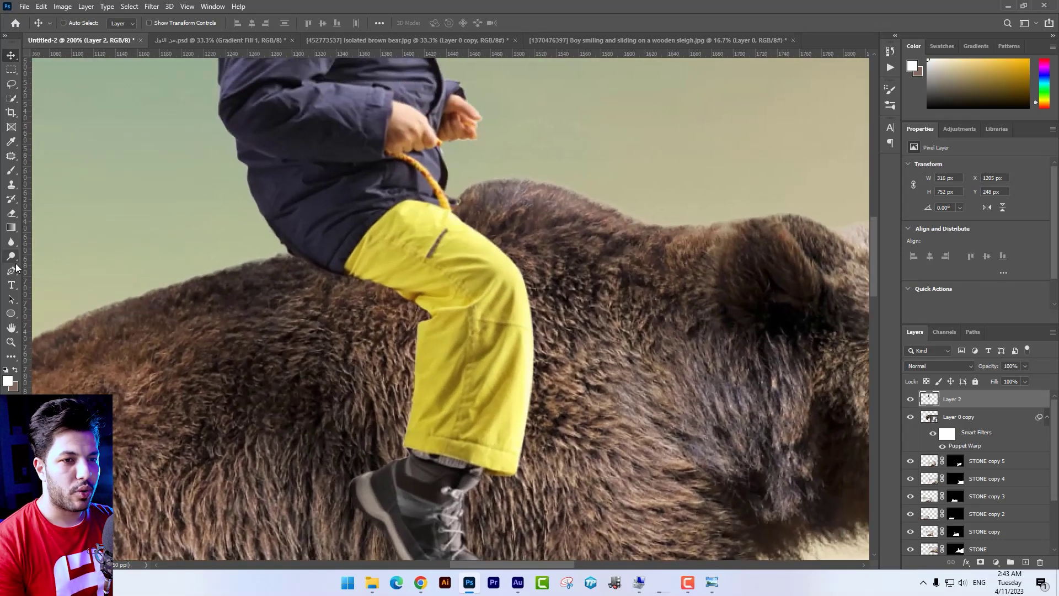
pyautogui.click(11, 271)
pyautogui.click(344, 266)
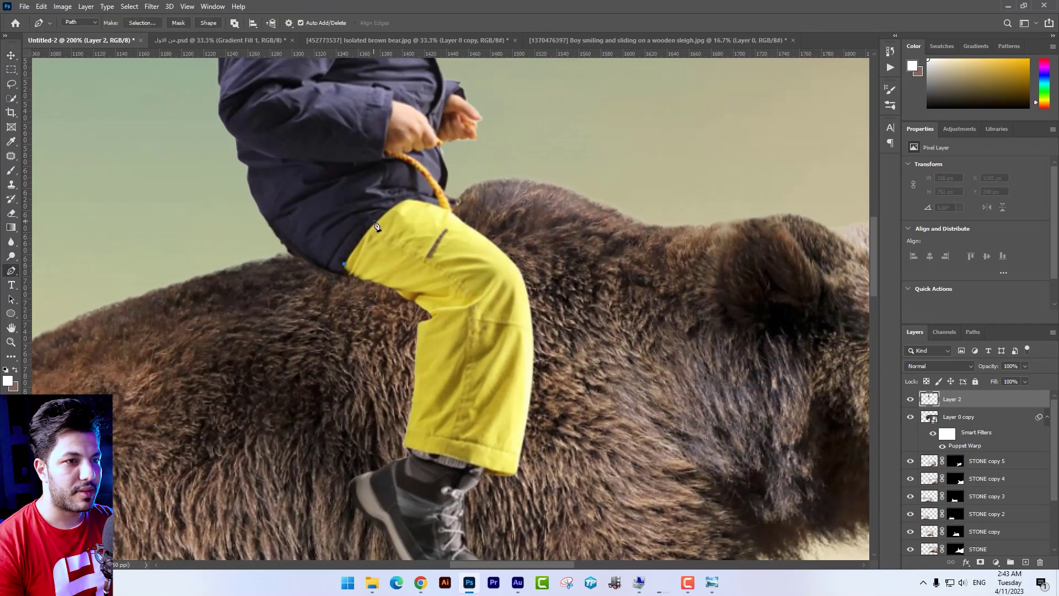
pyautogui.moveTo(405, 205); pyautogui.dragTo(418, 195)
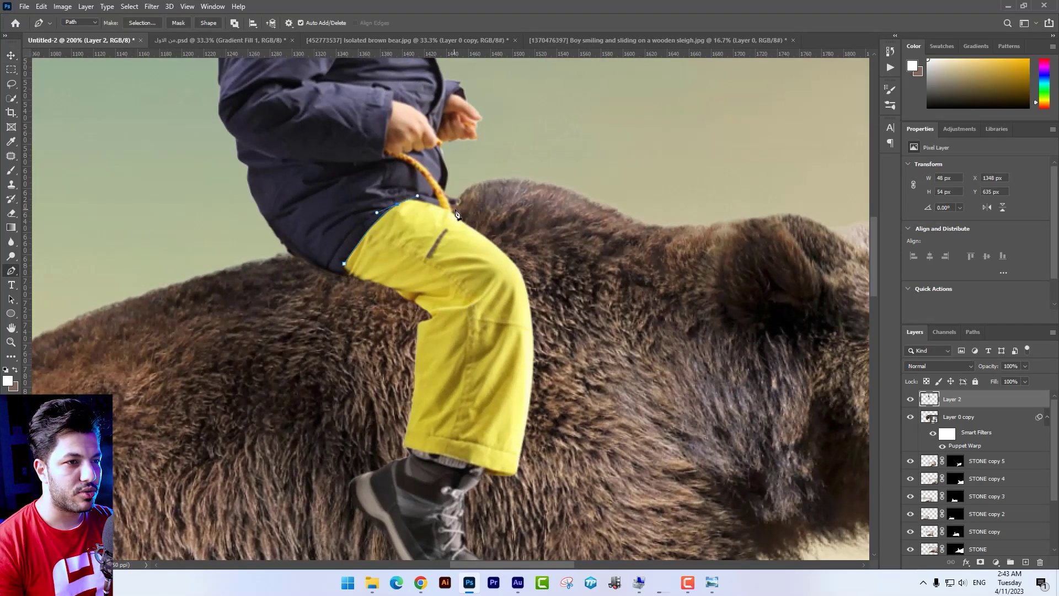
pyautogui.moveTo(538, 266); pyautogui.dragTo(506, 196)
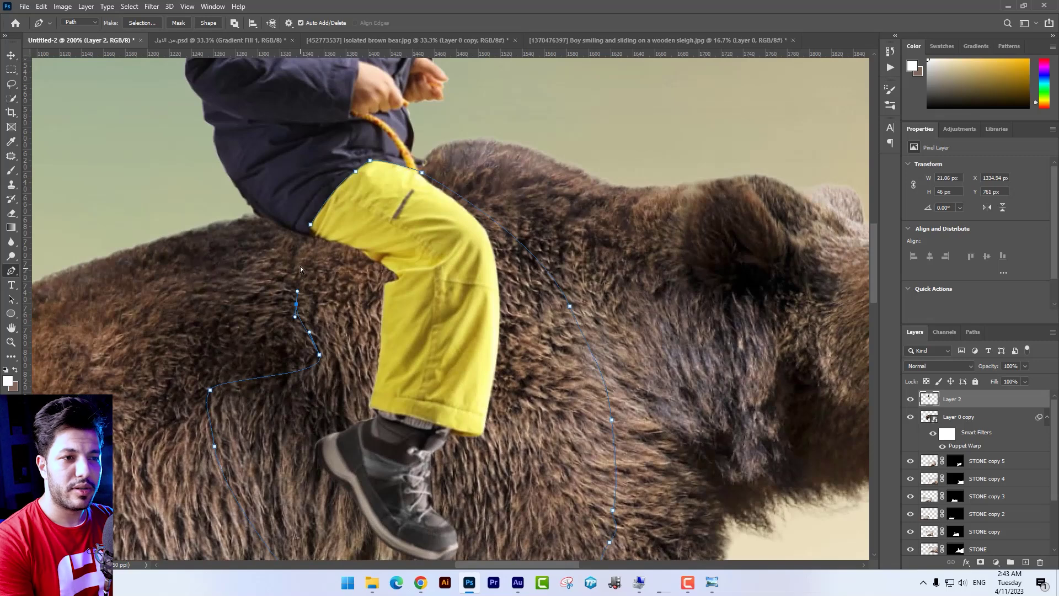
pyautogui.hotkey('ctrl', 'Return')
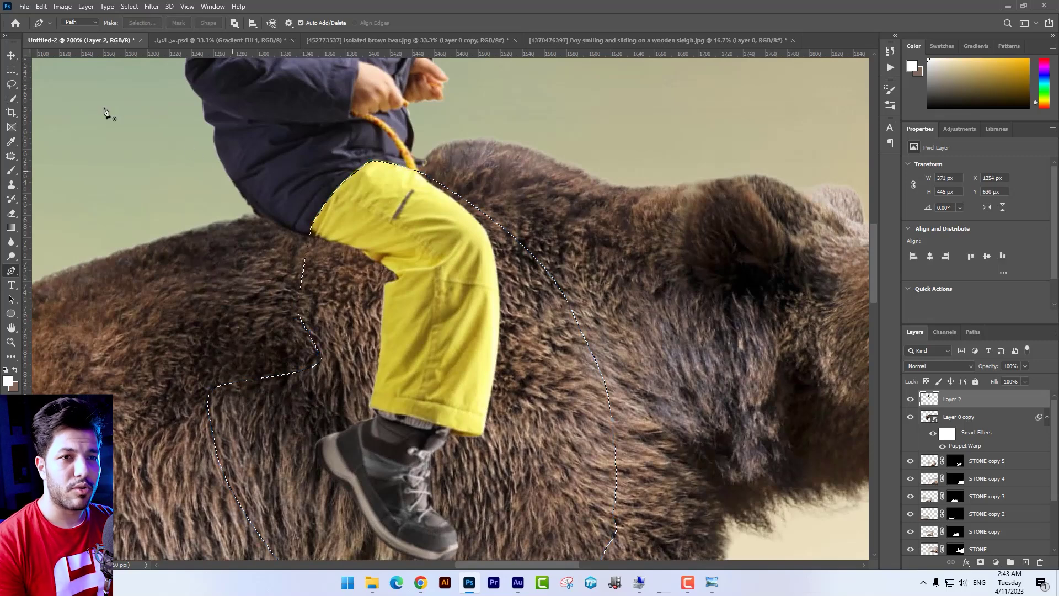
# Cut the selected leg out of the boy's layer onto its own layer.
pyautogui.press('m')
pyautogui.rightClick(454, 269)
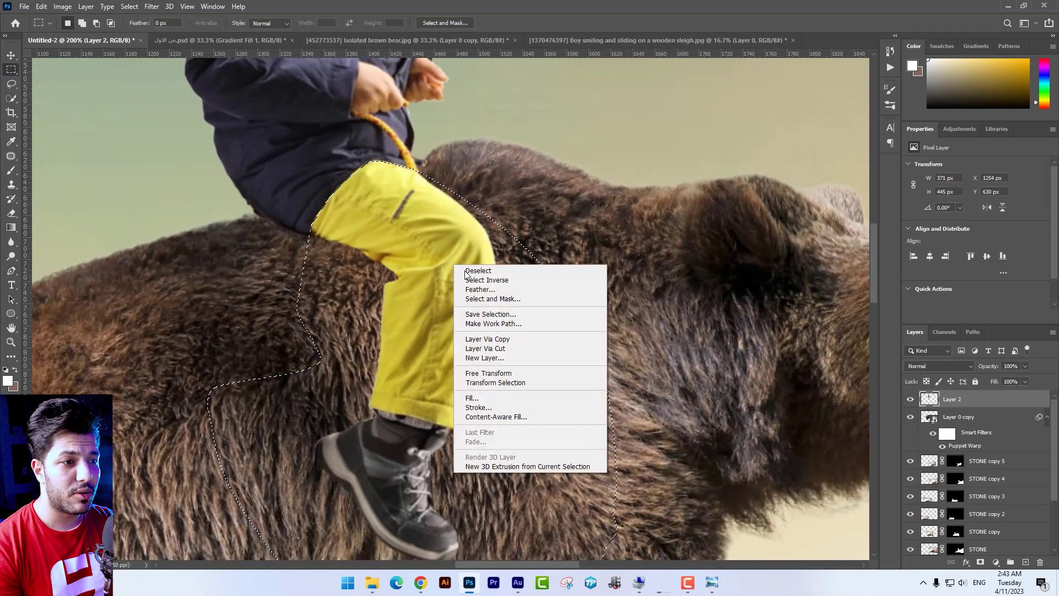
pyautogui.click(491, 347)
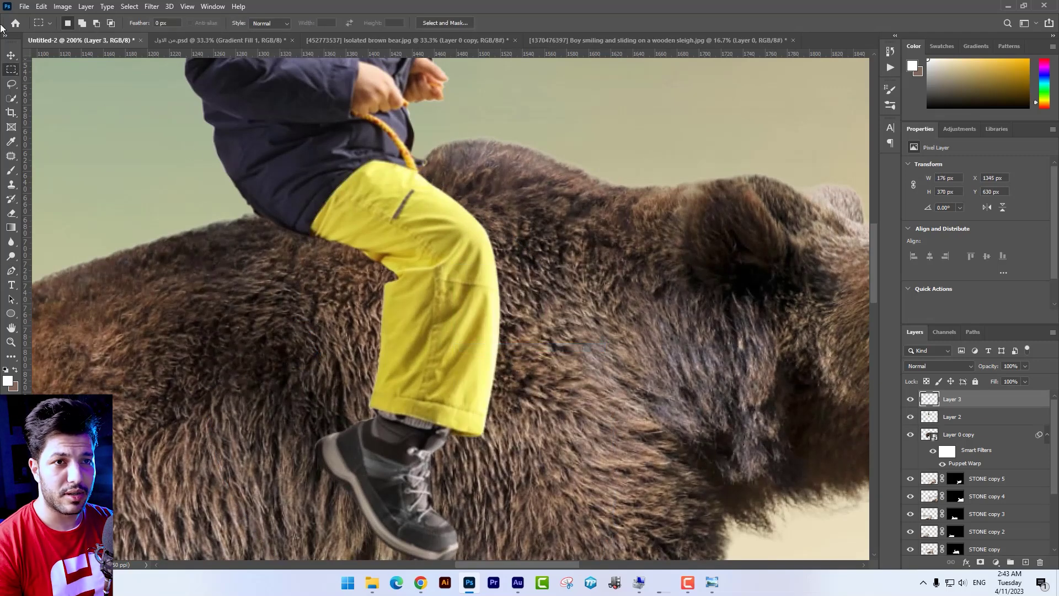
# Shift the separated leg away from the boy as a test and undo the move.
pyautogui.click(12, 55)
pyautogui.moveTo(517, 260)
pyautogui.mouseDown()
pyautogui.moveTo(546, 260)
pyautogui.moveTo(535, 263)
pyautogui.mouseUp()
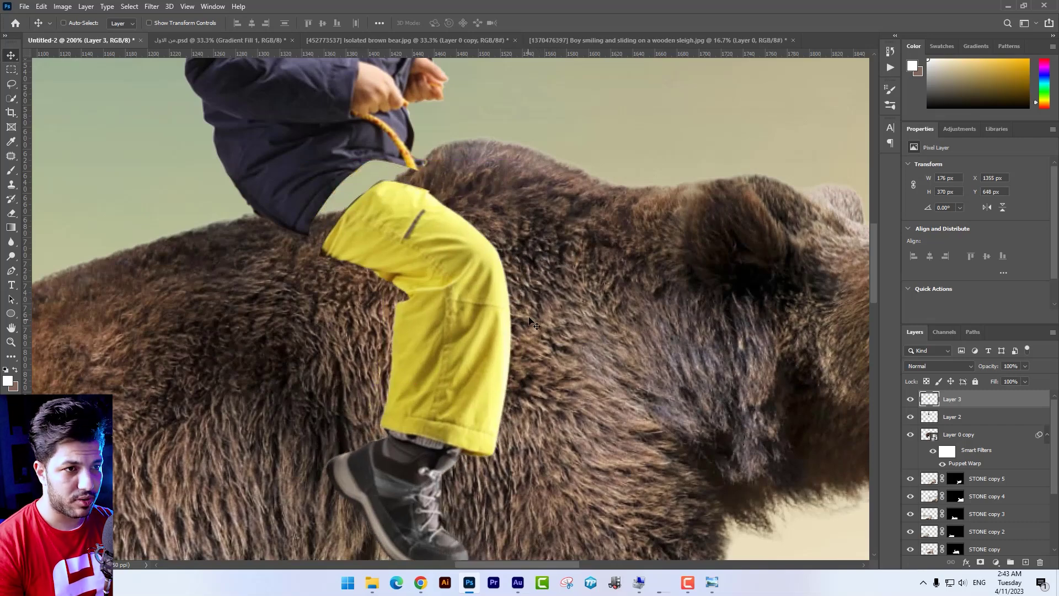
pyautogui.hotkey('ctrl', 'z')
# Recolour the trouser leg toward orange with Hue/Saturation, setting the hue to -18.
pyautogui.hotkey('ctrl', '-')
pyautogui.hotkey('ctrl', 'u')
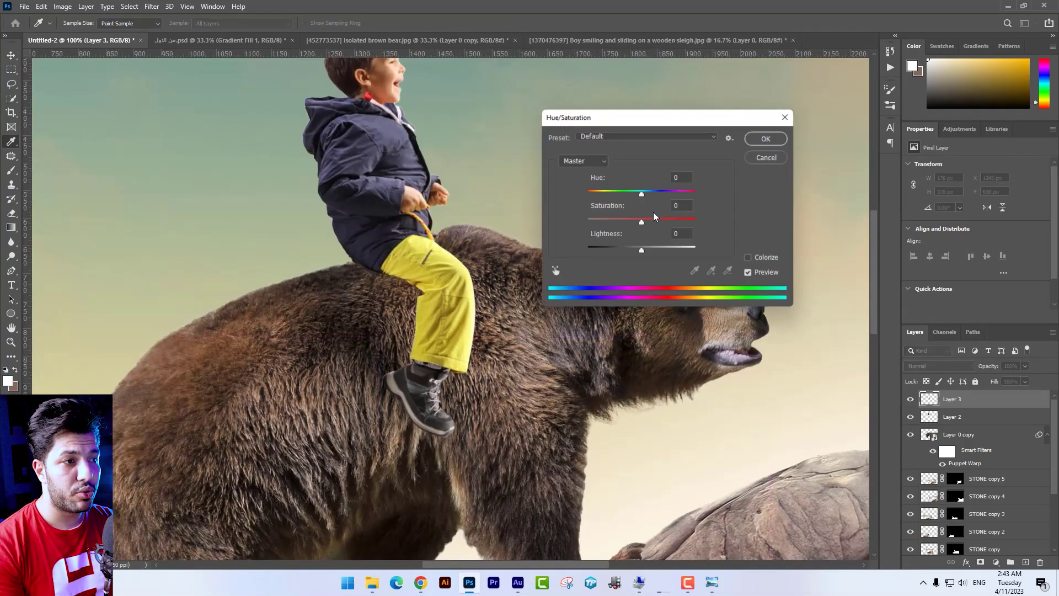
pyautogui.moveTo(657, 118); pyautogui.dragTo(683, 123)
pyautogui.moveTo(667, 198); pyautogui.dragTo(659, 200)
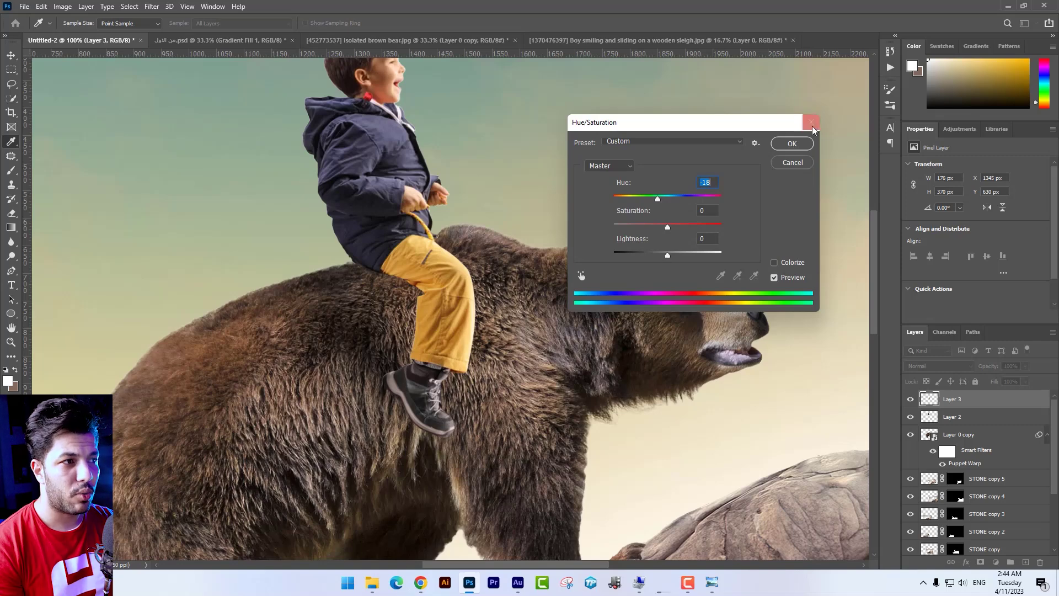
pyautogui.click(792, 143)
# Duplicate the leg layer, place the copy beneath the bear's layer, and position it as the boy's far leg.
pyautogui.hotkey('ctrl', '-')
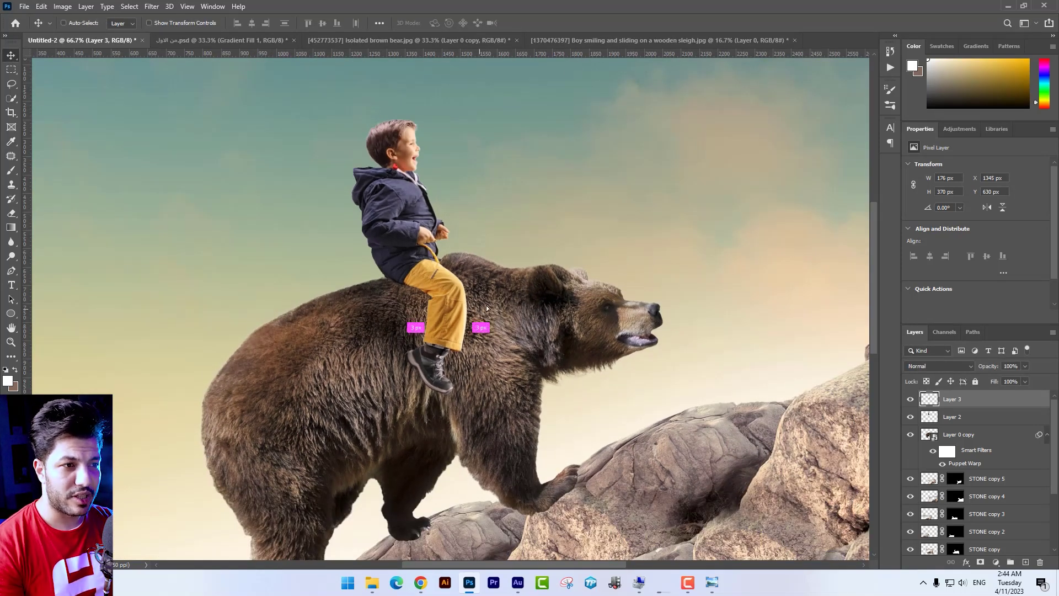
pyautogui.moveTo(486, 308); pyautogui.dragTo(560, 251)
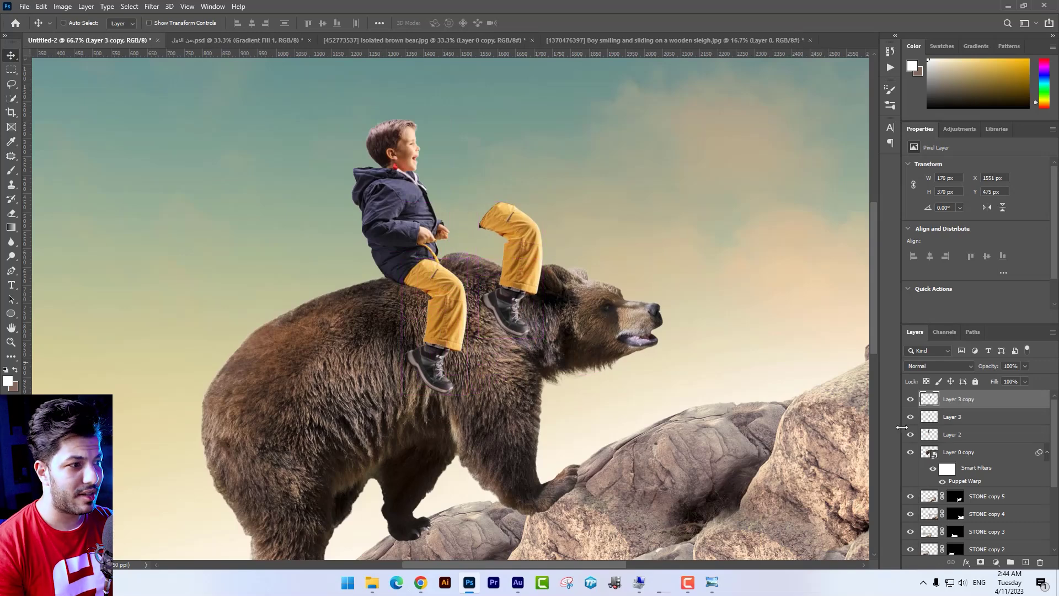
pyautogui.moveTo(957, 407); pyautogui.dragTo(957, 480)
pyautogui.moveTo(494, 220); pyautogui.dragTo(439, 263)
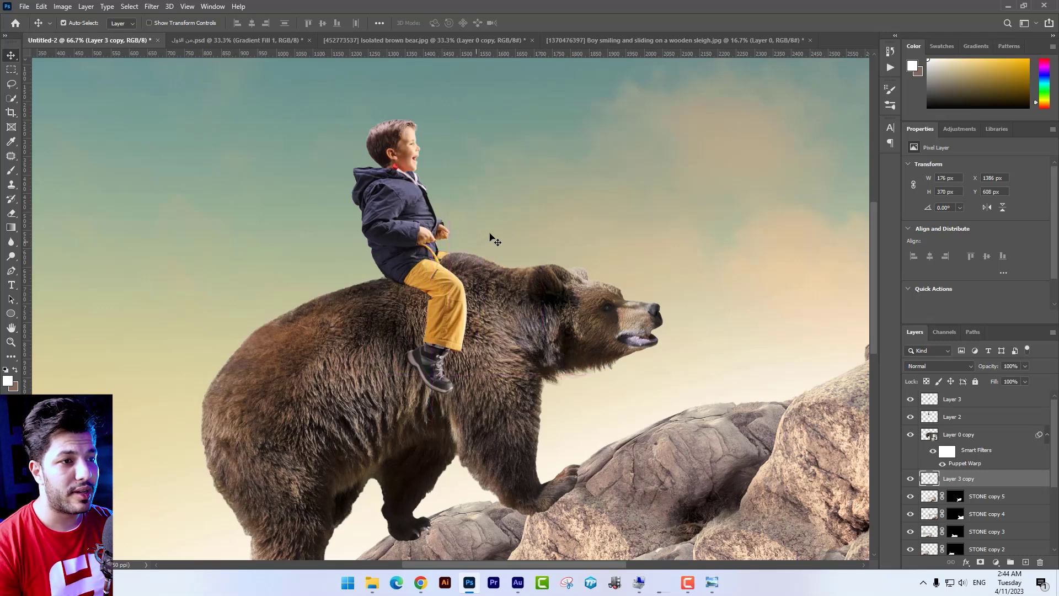
# Rotate the duplicated far leg counterclockwise, move it up behind the bear's back, and apply the transform.
pyautogui.hotkey('ctrl', 't')
pyautogui.moveTo(513, 240); pyautogui.dragTo(489, 221)
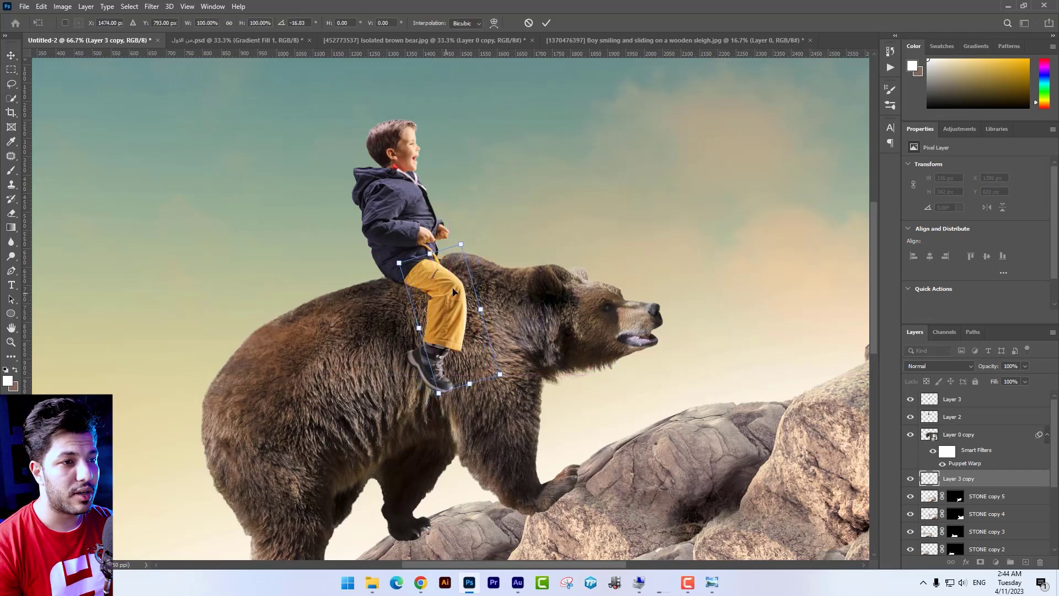
pyautogui.moveTo(458, 288); pyautogui.dragTo(461, 277)
pyautogui.moveTo(509, 268); pyautogui.dragTo(506, 262)
pyautogui.press('Return')
# Rotate the far leg further counterclockwise so its thigh lines up with the boy's hip behind the bear.
pyautogui.hotkey('ctrl', '+')
pyautogui.hotkey('ctrl', '+')
pyautogui.moveTo(478, 226); pyautogui.dragTo(471, 255)
pyautogui.hotkey('ctrl', 't')
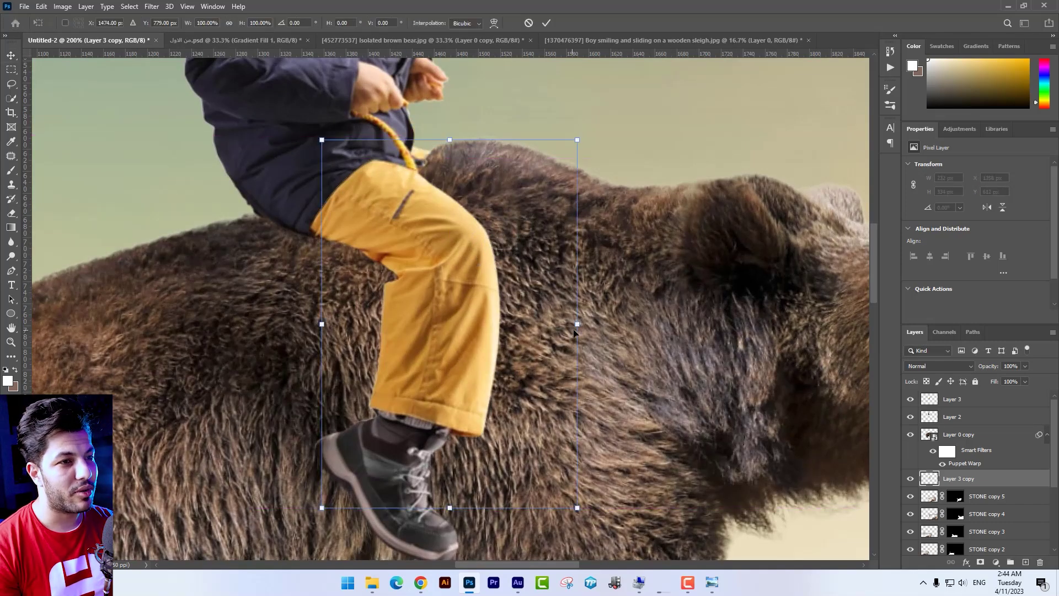
pyautogui.moveTo(575, 324)
pyautogui.mouseDown()
pyautogui.moveTo(577, 303)
pyautogui.moveTo(570, 311)
pyautogui.mouseUp()
pyautogui.press('Return')
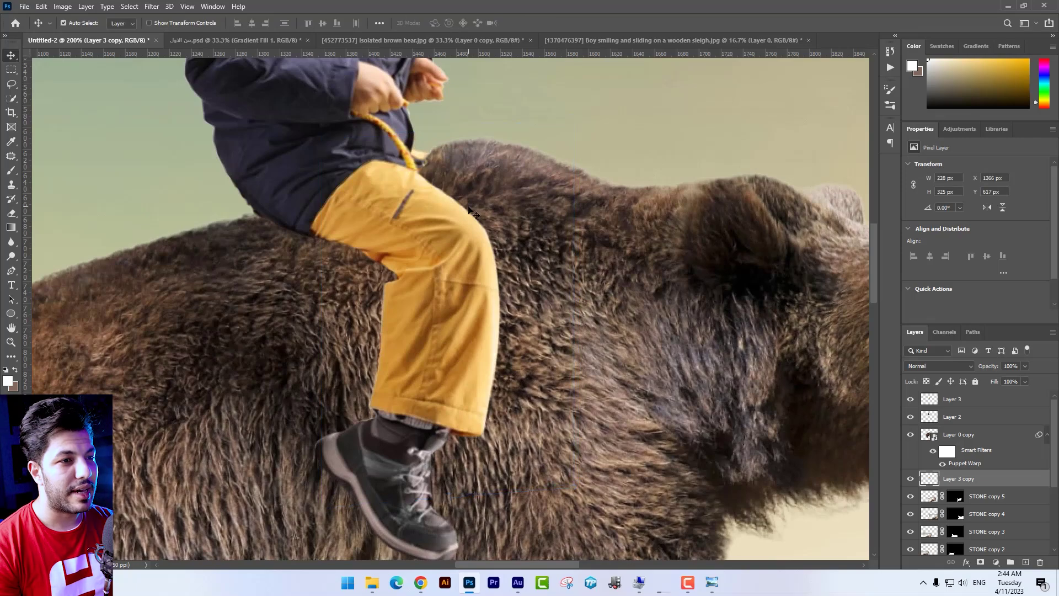
# Examine how the boy and his far leg sit on the bear, both up close and in the wider composition.
pyautogui.hotkey('ctrl', '-')
pyautogui.hotkey('ctrl', '-')
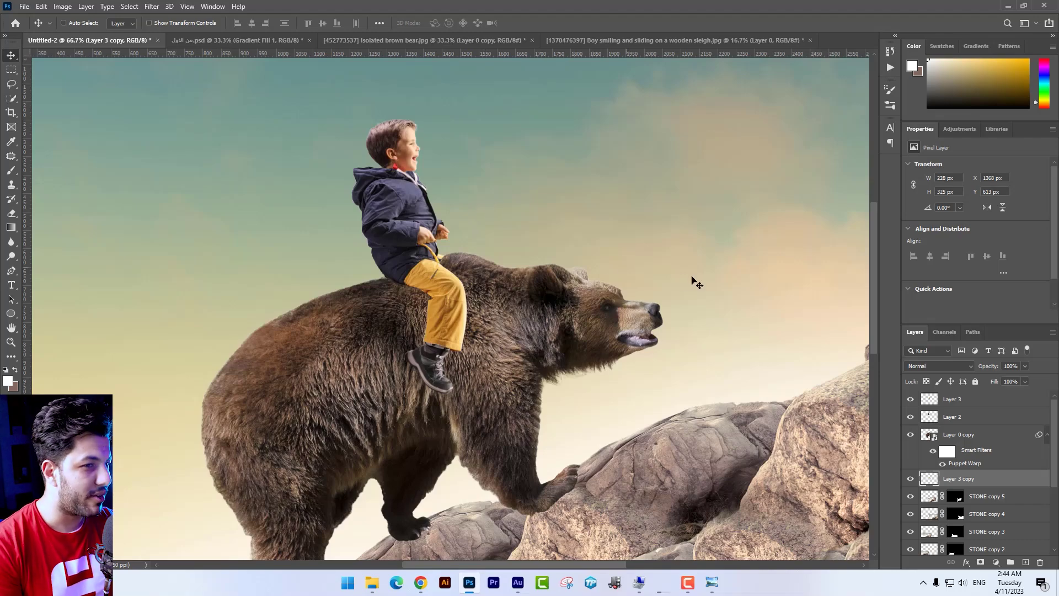
pyautogui.hotkey('ctrl', '+')
pyautogui.moveTo(525, 283); pyautogui.dragTo(579, 318)
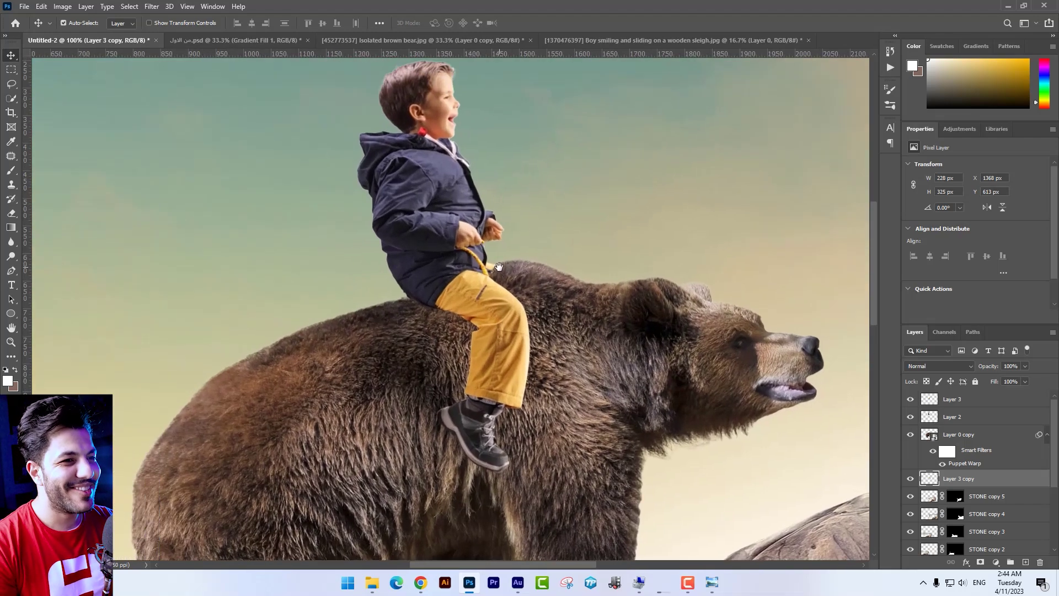
pyautogui.hotkey('ctrl', '-')
pyautogui.hotkey('ctrl', '-')
pyautogui.moveTo(499, 259); pyautogui.dragTo(505, 191)
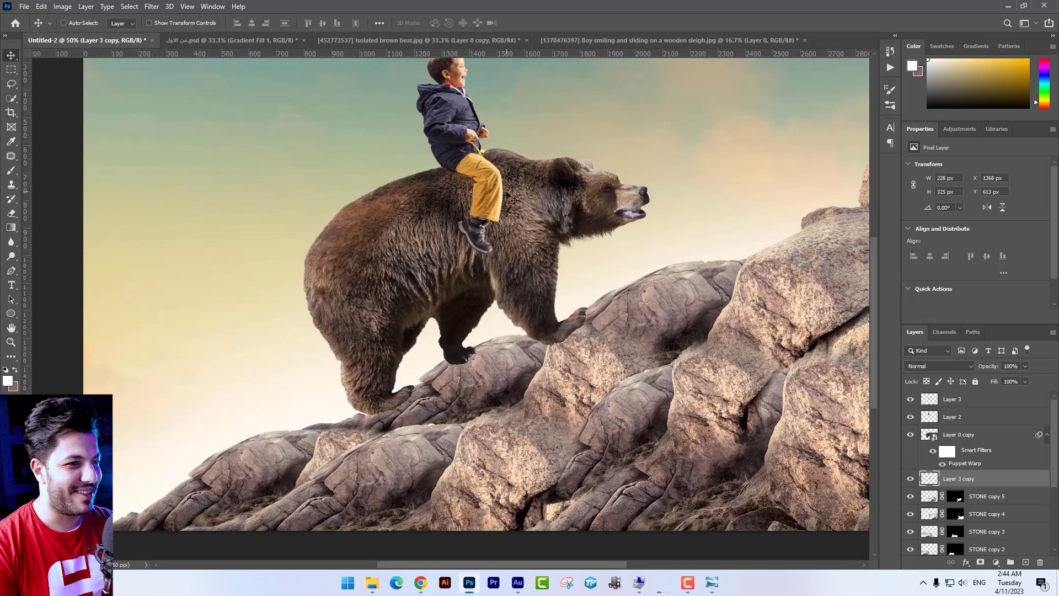
# Open Empty basket copy.psd from the assets folder, bring the basket into the Untitled-2 composite, and place it above all other layers.
pyautogui.hotkey('alt', 'Tab')
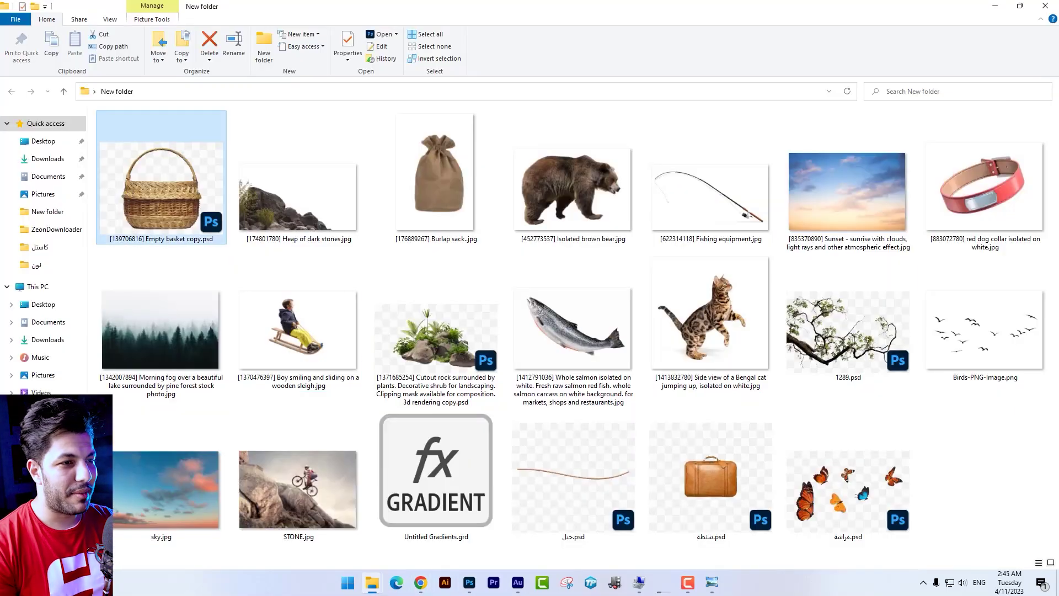
pyautogui.press('Return')
pyautogui.moveTo(533, 260); pyautogui.dragTo(380, 239)
pyautogui.moveTo(938, 478); pyautogui.dragTo(952, 392)
# Try to select the white gaps in the basket weave with the Magic Wand, extending the selection to similar colours.
pyautogui.scroll(3, 317, 235)
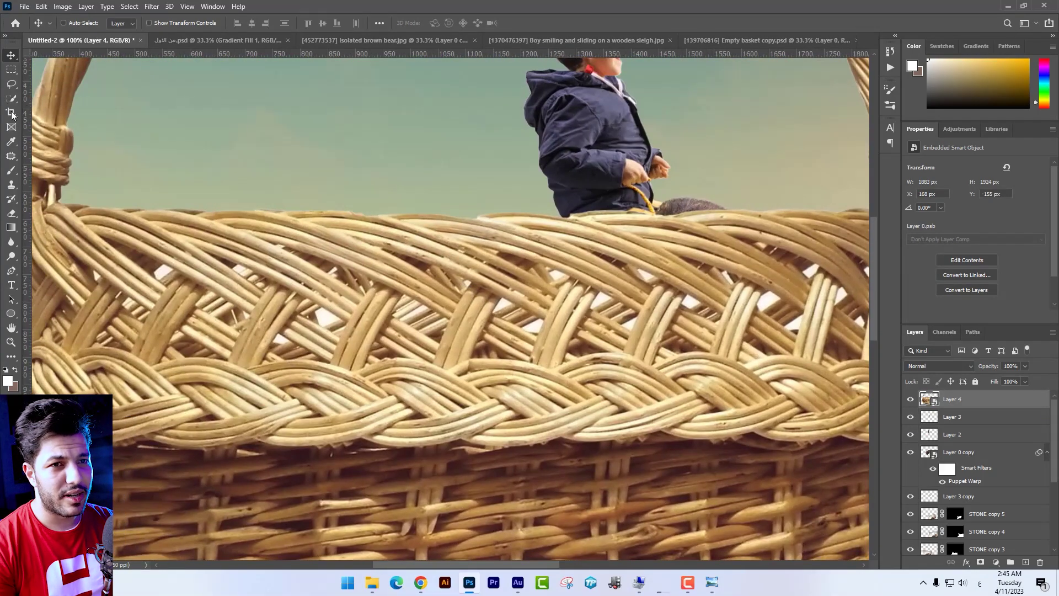
pyautogui.click(19, 105)
pyautogui.click(61, 119)
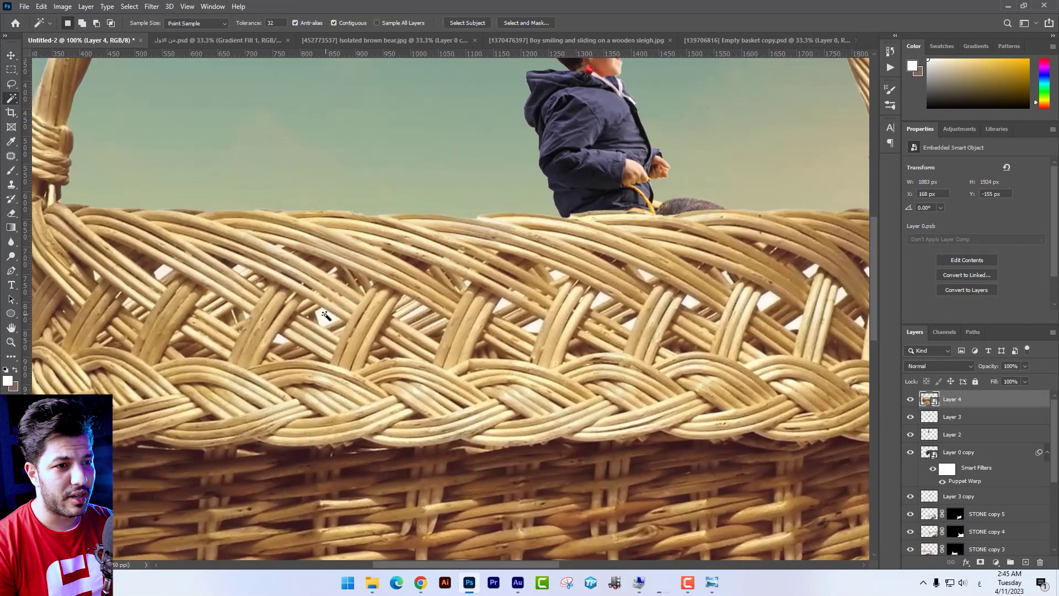
pyautogui.click(128, 6)
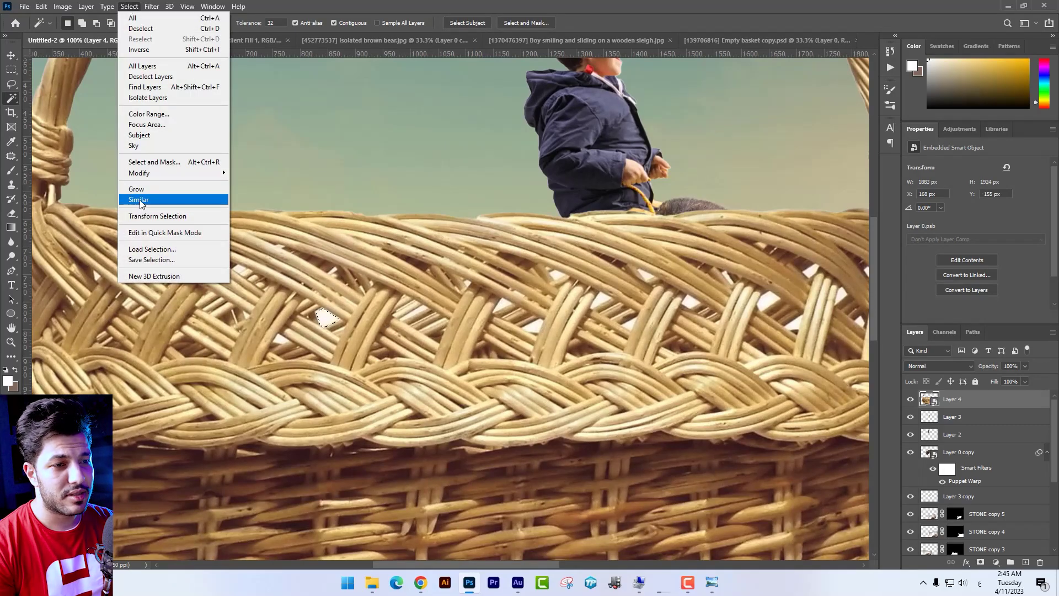
pyautogui.click(140, 200)
pyautogui.scroll(-1, 495, 330)
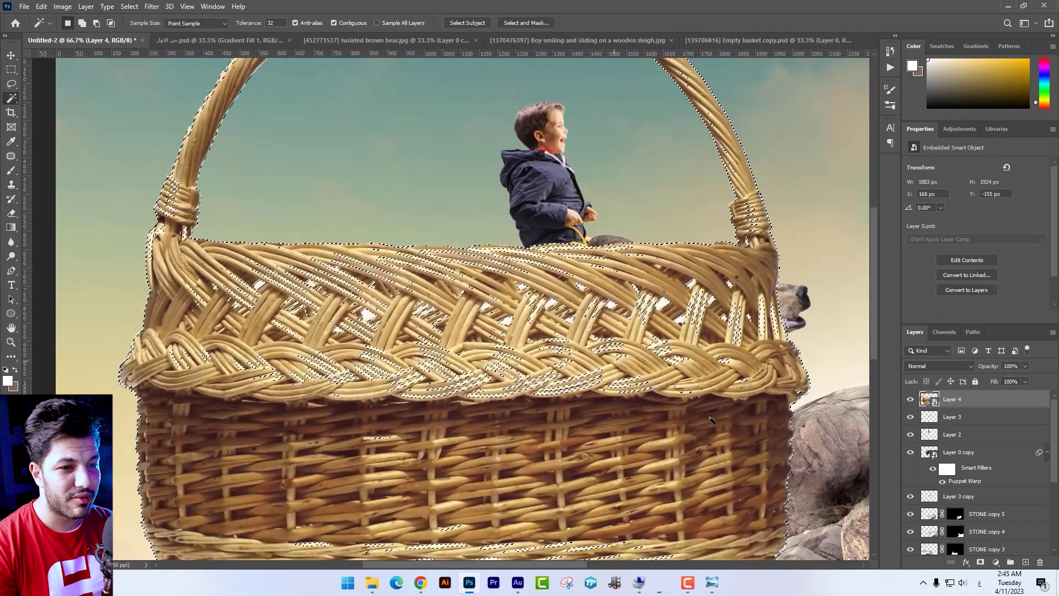
pyautogui.hotkey('ctrl', 'd')
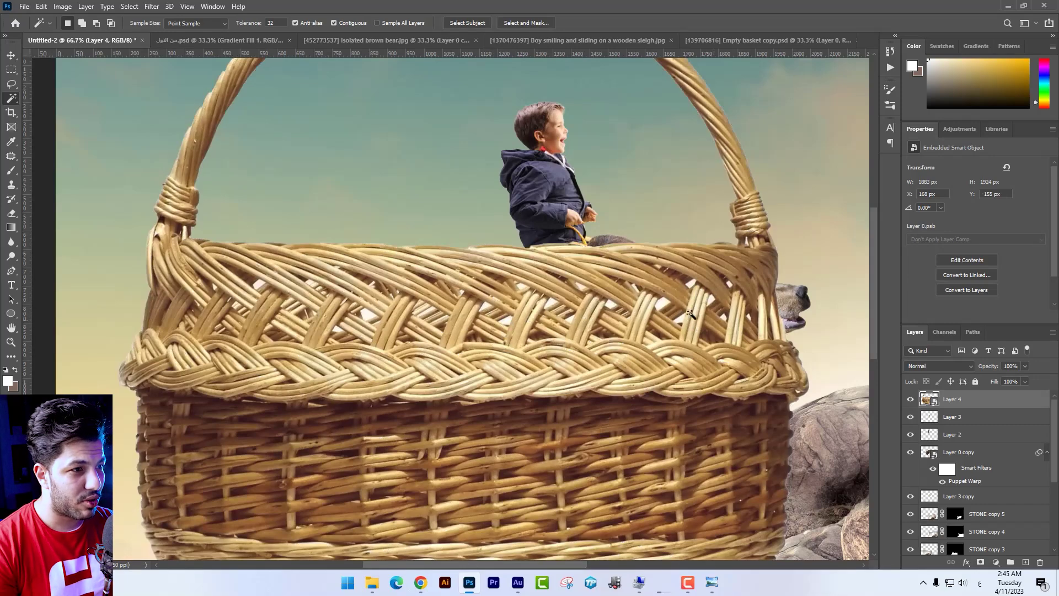
pyautogui.click(660, 303)
pyautogui.keyDown('shift'); pyautogui.click(691, 284); pyautogui.keyUp('shift')
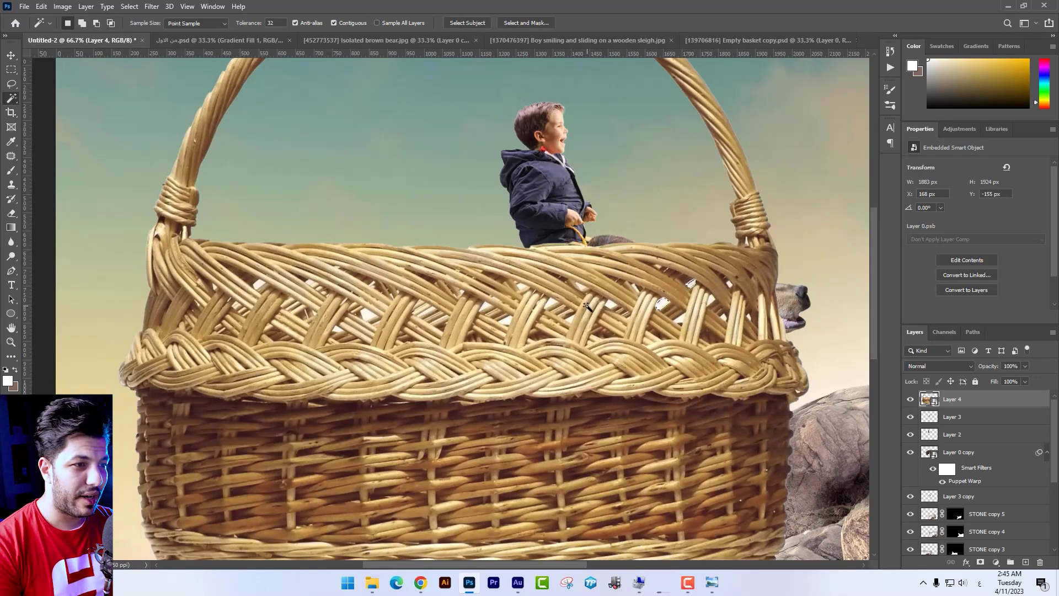
pyautogui.hotkey('ctrl', 'd')
# Scale the basket down to about 357 × 381 px, tilt it to about -16.9°, and set it on the bear's back behind the boy.
pyautogui.hotkey('ctrl', '-')
pyautogui.hotkey('ctrl', 't')
pyautogui.moveTo(562, 330); pyautogui.dragTo(543, 249)
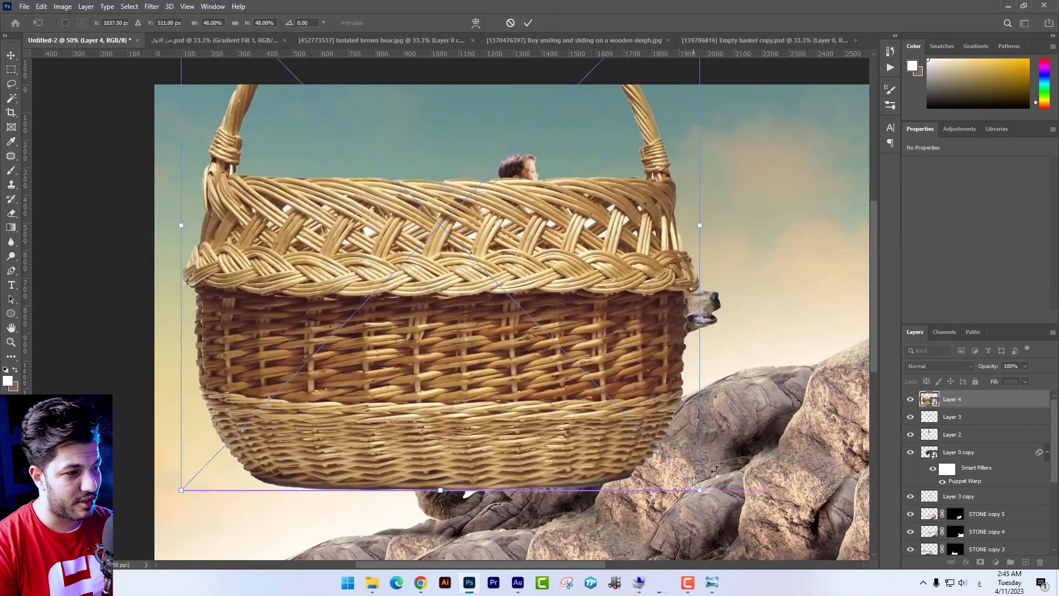
pyautogui.moveTo(699, 489); pyautogui.dragTo(490, 276)
pyautogui.moveTo(495, 282)
pyautogui.mouseDown()
pyautogui.moveTo(498, 270)
pyautogui.moveTo(468, 261)
pyautogui.moveTo(515, 280)
pyautogui.moveTo(504, 274)
pyautogui.mouseUp()
pyautogui.press('Return')
pyautogui.hotkey('ctrl', '+')
pyautogui.hotkey('ctrl', '+')
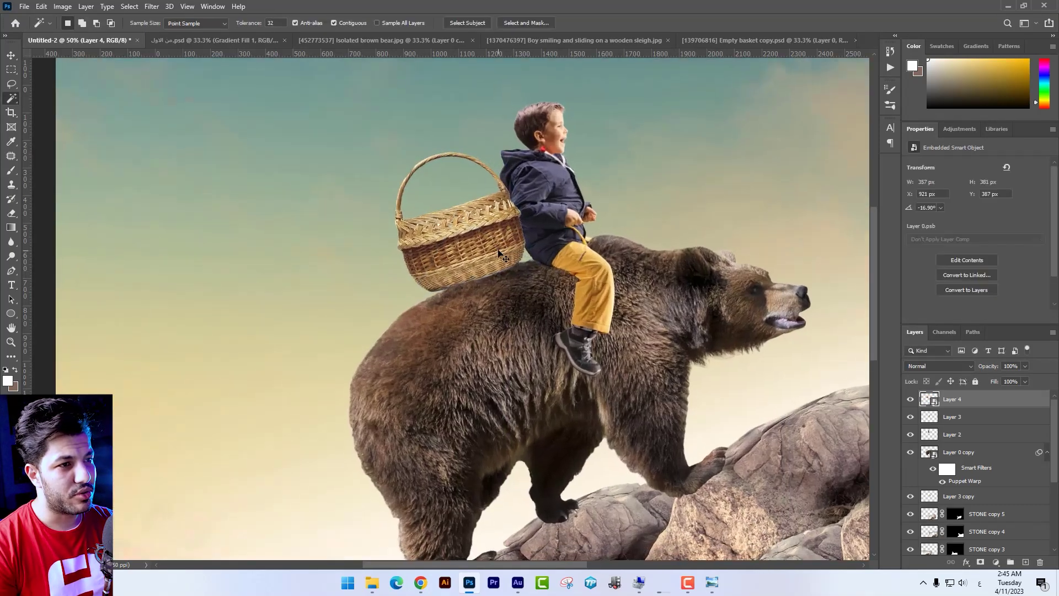
# Shift the basket against the boy's back, tilt it to about -19.2°, and place Layer 4 beneath the boy's Layer 2.
pyautogui.moveTo(445, 326); pyautogui.dragTo(418, 368)
pyautogui.press('v')
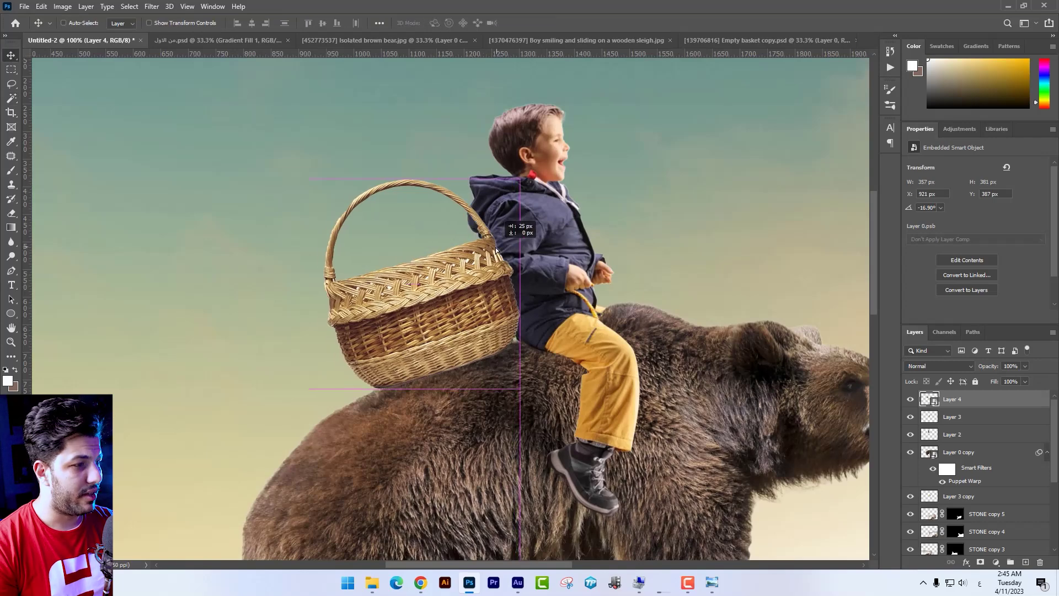
pyautogui.moveTo(460, 256); pyautogui.dragTo(474, 261)
pyautogui.moveTo(964, 403); pyautogui.dragTo(960, 443)
pyautogui.moveTo(494, 311); pyautogui.dragTo(533, 338)
# Warp the basket's lower edge so that it follows the curve of the bear's back, and apply the warp.
pyautogui.hotkey('ctrl', 't')
pyautogui.rightClick(467, 323)
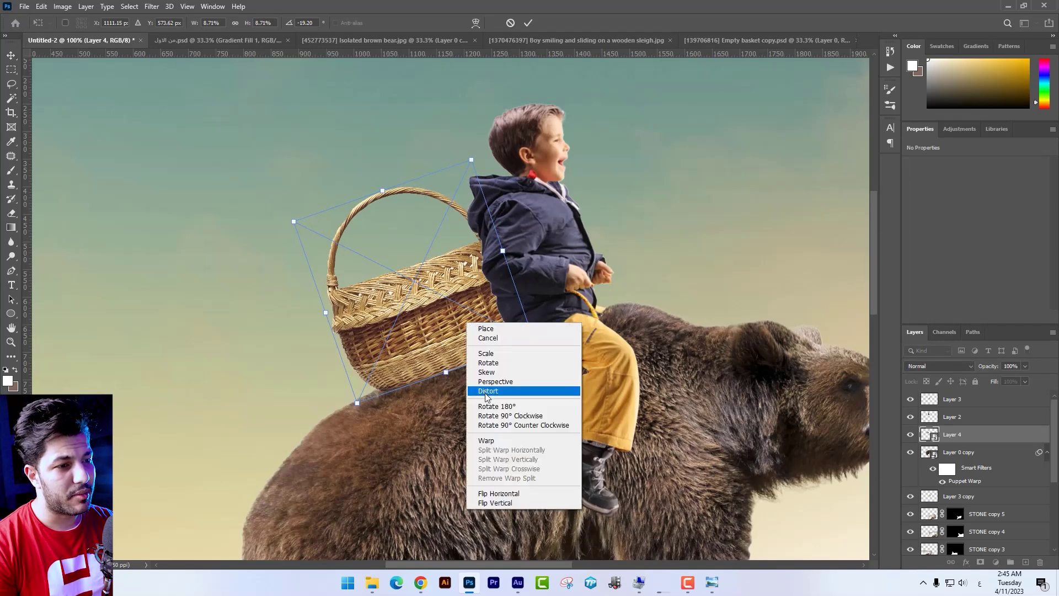
pyautogui.click(484, 441)
pyautogui.moveTo(358, 409); pyautogui.dragTo(358, 414)
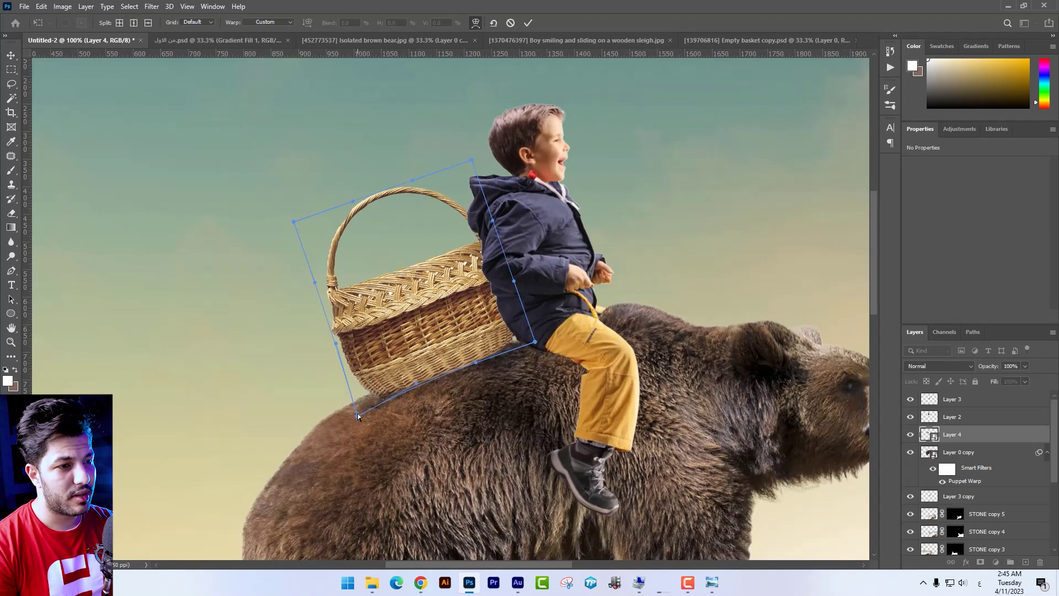
pyautogui.moveTo(472, 361)
pyautogui.mouseDown()
pyautogui.moveTo(473, 353)
pyautogui.moveTo(458, 364)
pyautogui.mouseUp()
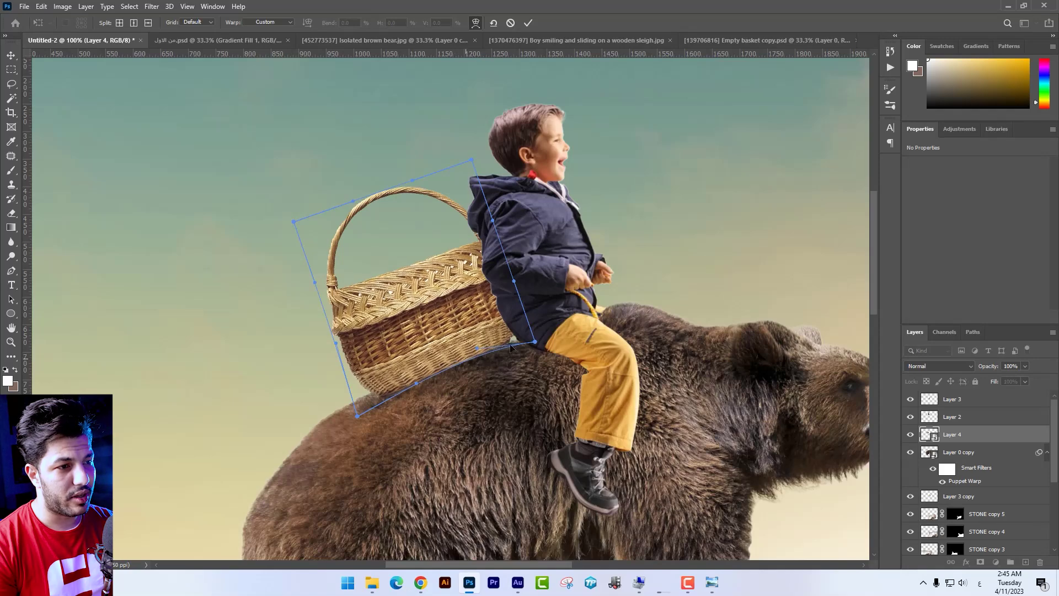
pyautogui.moveTo(541, 352); pyautogui.dragTo(543, 359)
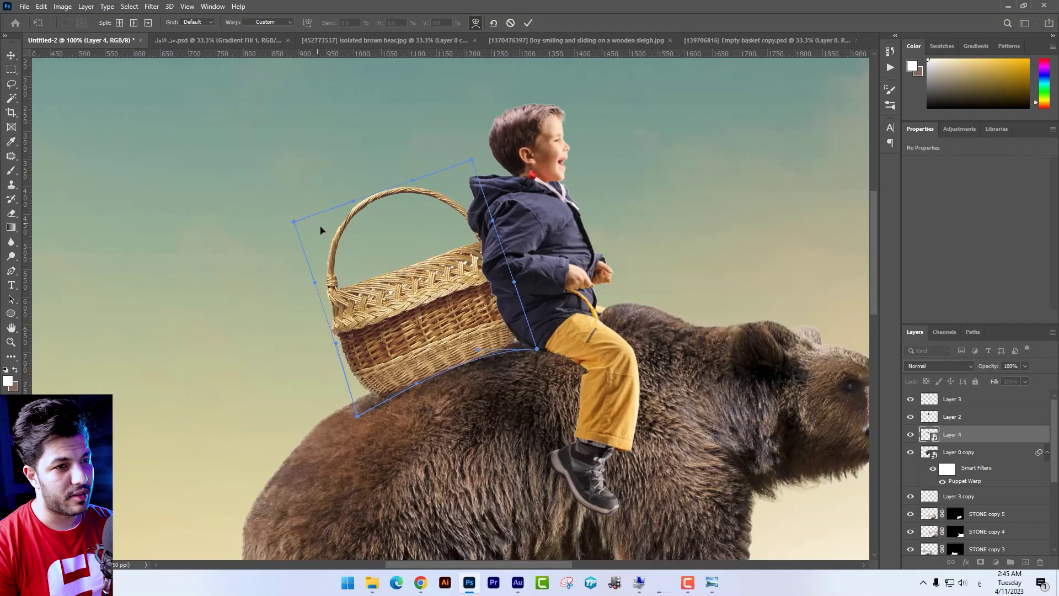
pyautogui.press('Return')
pyautogui.hotkey('ctrl', '-')
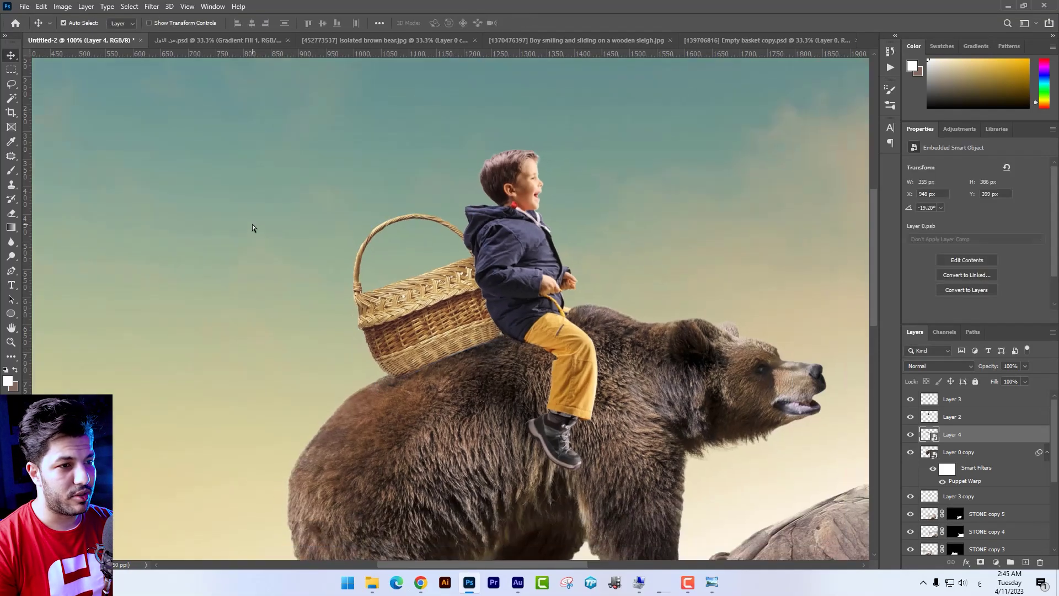
pyautogui.hotkey('ctrl', '-')
# Draw a Pen tool path along the basket's upper rim and loosely around its body, leaving out the handle.
pyautogui.hotkey('ctrl', '+')
pyautogui.hotkey('ctrl', '+')
pyautogui.hotkey('ctrl', '+')
pyautogui.hotkey('ctrl', '+')
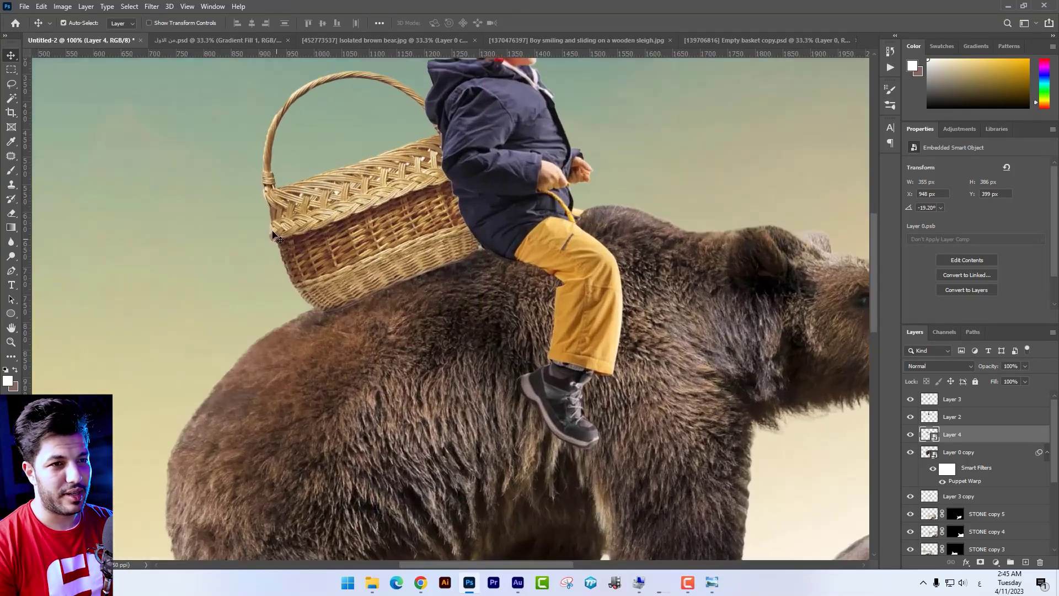
pyautogui.hotkey('ctrl', '+')
pyautogui.moveTo(153, 98); pyautogui.dragTo(292, 305)
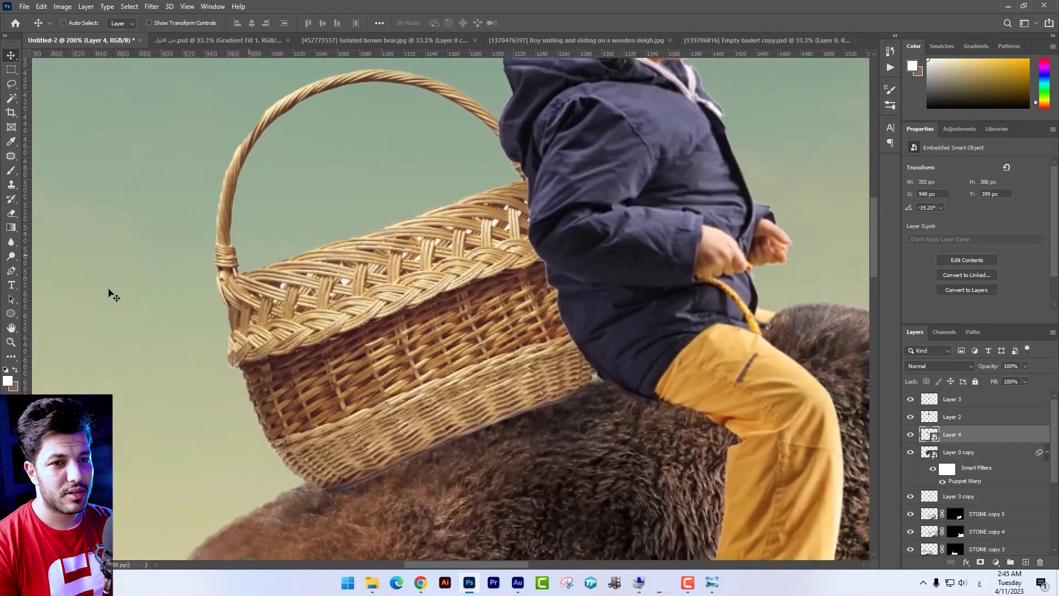
pyautogui.click(10, 272)
pyautogui.click(216, 286)
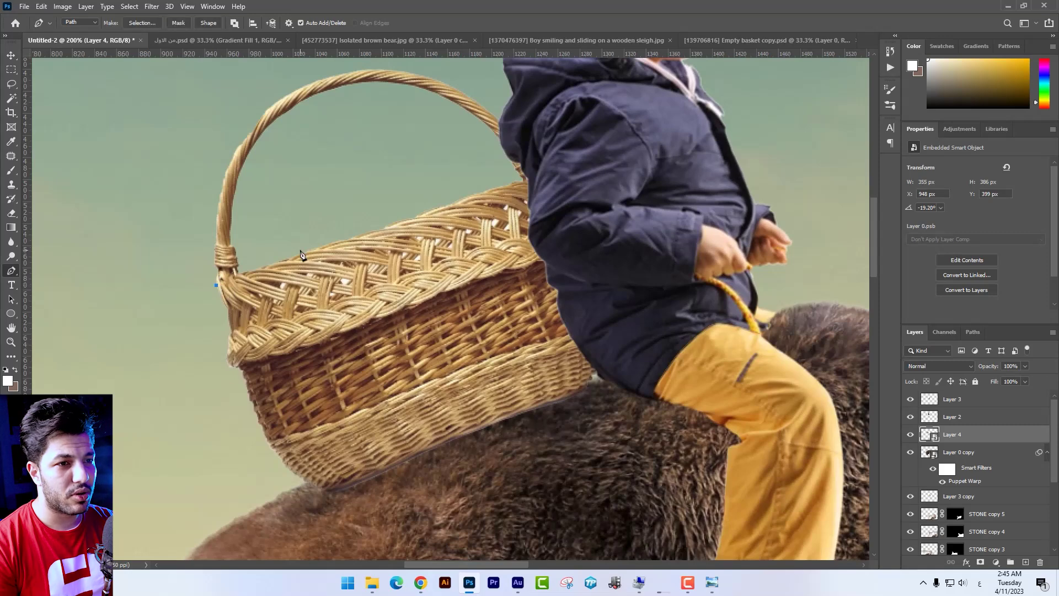
pyautogui.moveTo(311, 250); pyautogui.dragTo(331, 243)
pyautogui.click(435, 196)
pyautogui.click(519, 180)
pyautogui.moveTo(655, 268); pyautogui.dragTo(648, 303)
pyautogui.moveTo(543, 478); pyautogui.dragTo(497, 487)
pyautogui.moveTo(397, 507); pyautogui.dragTo(367, 519)
pyautogui.moveTo(250, 458); pyautogui.dragTo(208, 375)
pyautogui.moveTo(198, 328); pyautogui.dragTo(184, 277)
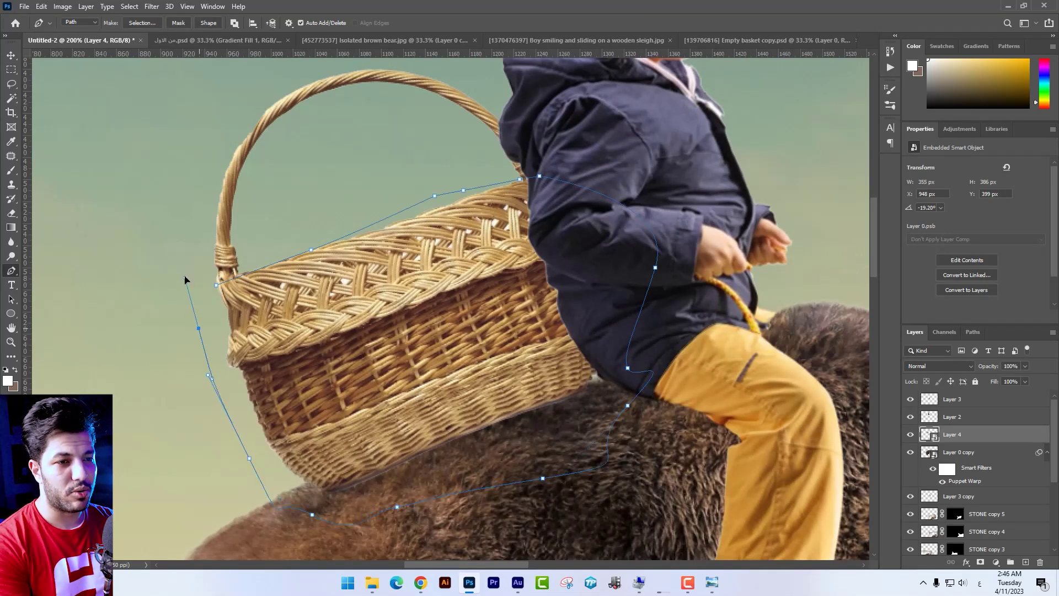
# Turn the path into a selection and copy the basket's front body onto its own layer, keeping it in place.
pyautogui.hotkey('ctrl', 'Return')
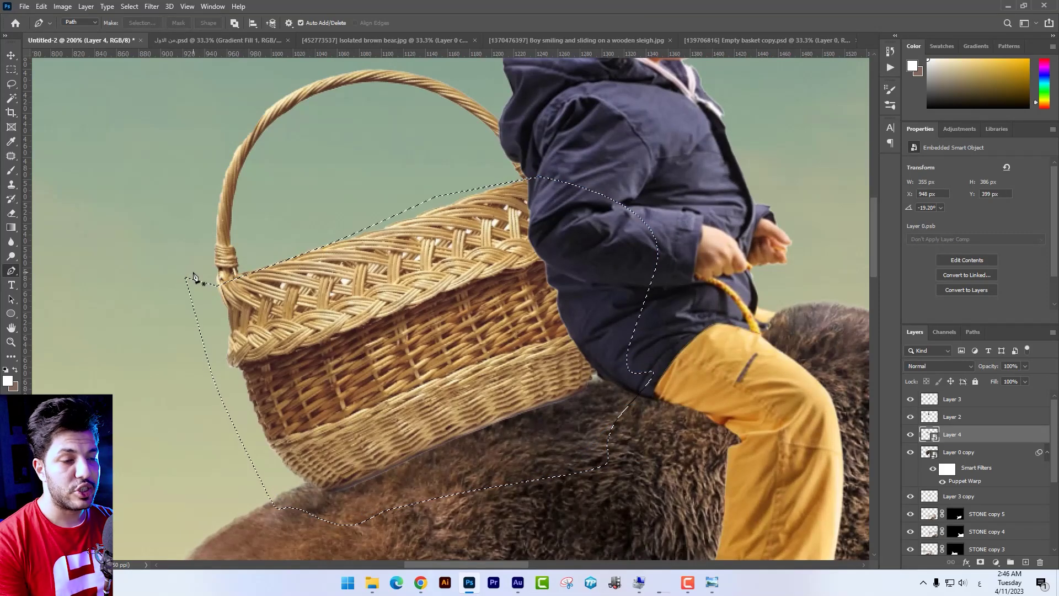
pyautogui.hotkey('ctrl', 'j')
pyautogui.press('v')
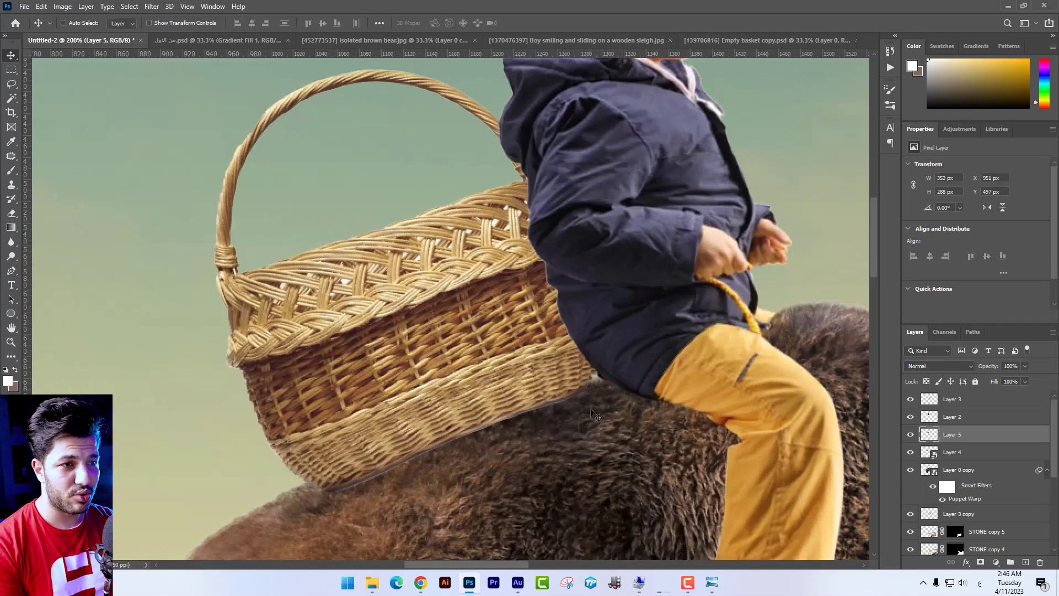
pyautogui.moveTo(562, 378); pyautogui.dragTo(348, 302)
pyautogui.hotkey('ctrl', 'z')
# Open the Bengal cat JPG from the assets folder and select the cat with Select Subject.
pyautogui.hotkey('alt', 'Tab')
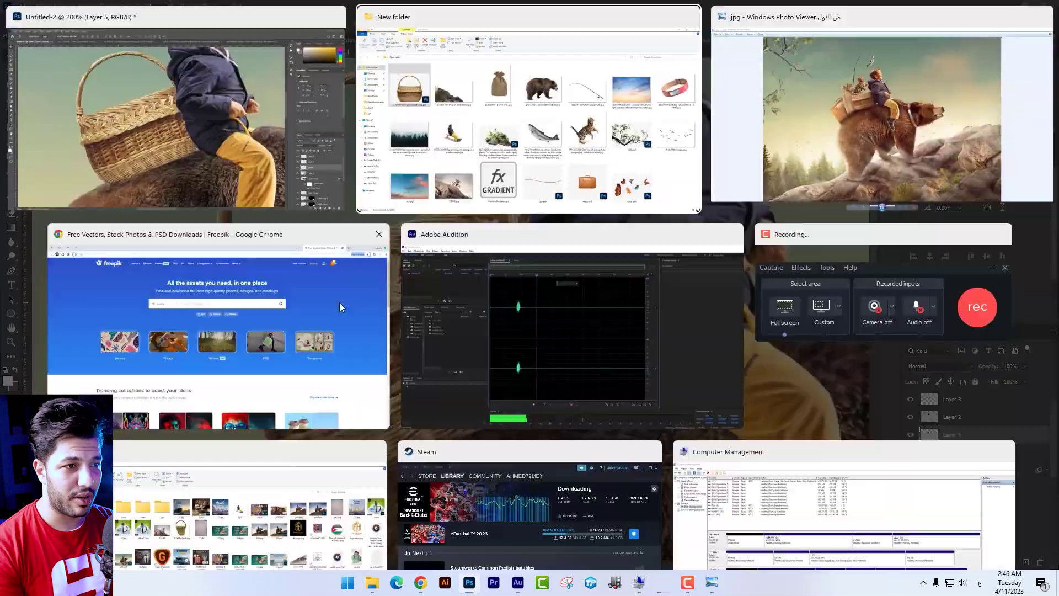
pyautogui.click(709, 341)
pyautogui.hotkey('alt', 'Tab')
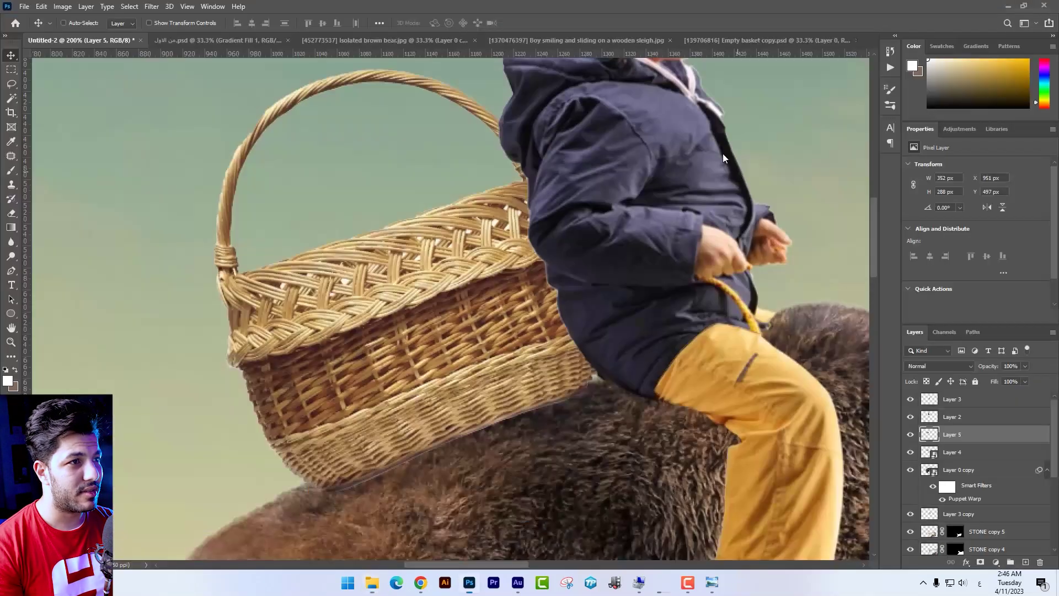
pyautogui.moveTo(709, 45); pyautogui.dragTo(710, 45)
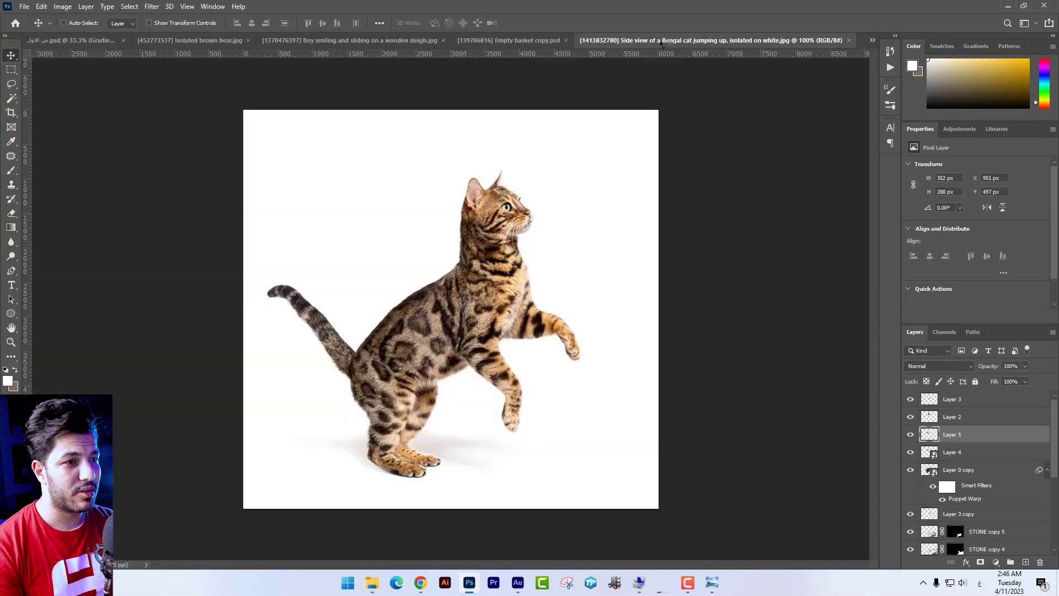
pyautogui.click(125, 9)
pyautogui.click(138, 137)
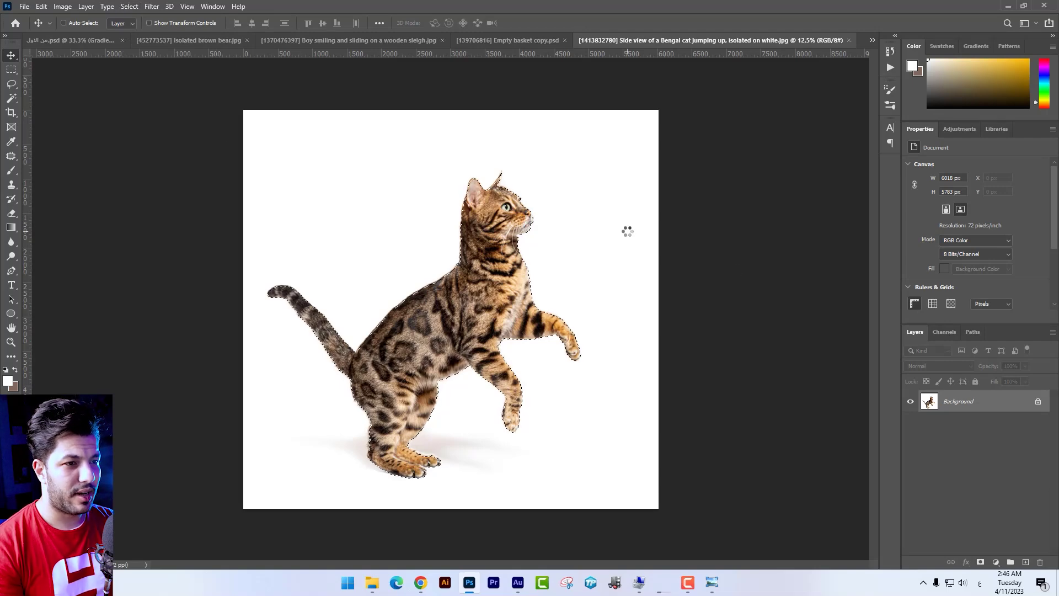
# Refine the selection at the base of the cat's far ear with the Quick Selection tool.
pyautogui.hotkey('ctrl', '+')
pyautogui.hotkey('ctrl', '+')
pyautogui.hotkey('ctrl', '+')
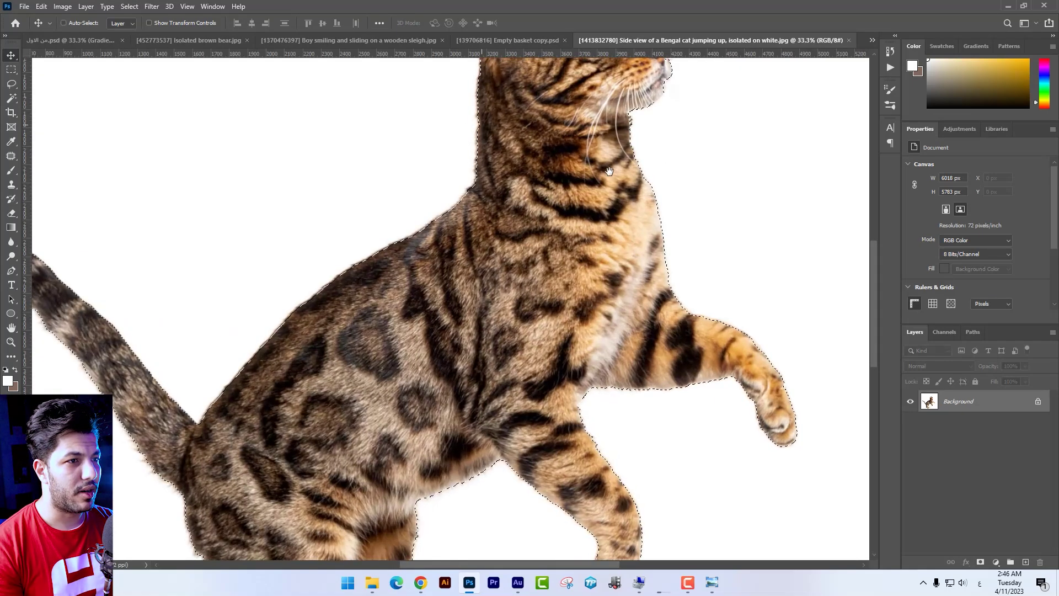
pyautogui.moveTo(610, 172); pyautogui.dragTo(557, 315)
pyautogui.hotkey('ctrl', '+')
pyautogui.moveTo(607, 93); pyautogui.dragTo(480, 344)
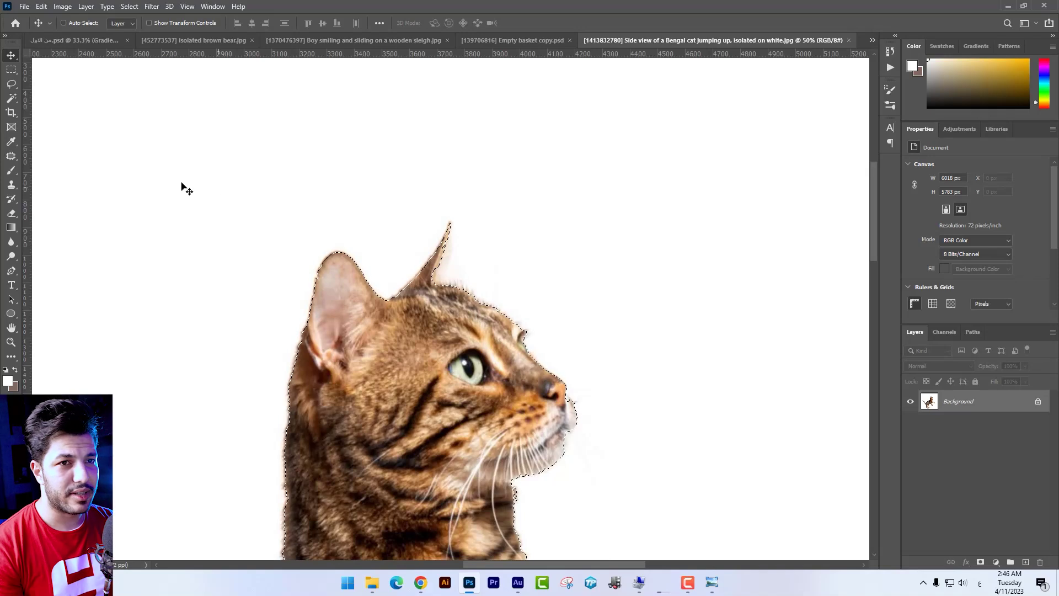
pyautogui.rightClick(10, 104)
pyautogui.click(38, 110)
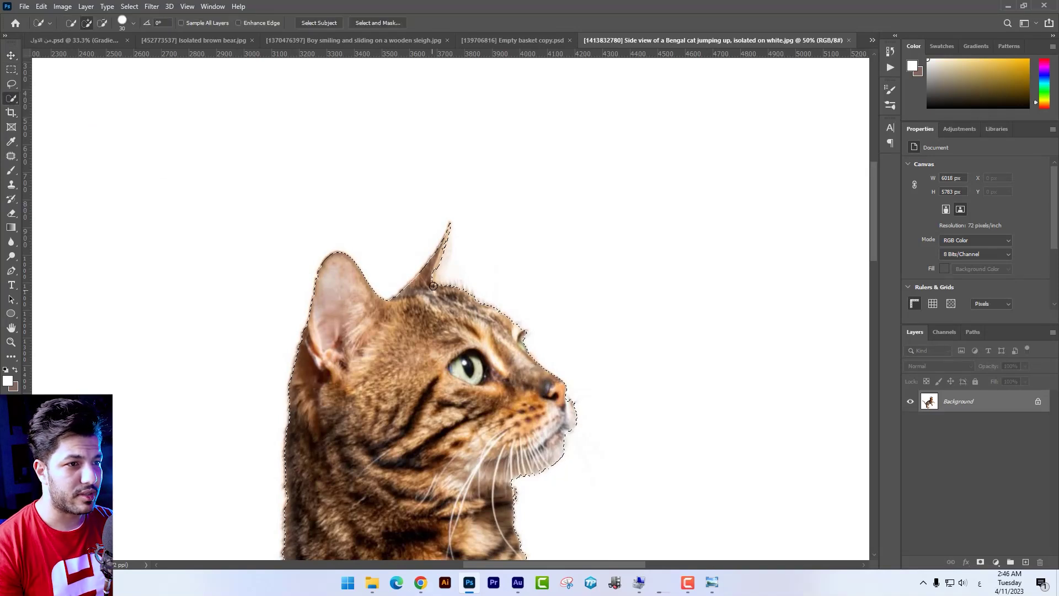
pyautogui.moveTo(465, 292)
pyautogui.mouseDown()
pyautogui.moveTo(446, 247)
pyautogui.moveTo(454, 243)
pyautogui.mouseUp()
# Add a layer mask from the selection to hide the white background around the cat.
pyautogui.hotkey('ctrl', '-')
pyautogui.hotkey('ctrl', '-')
pyautogui.hotkey('ctrl', '-')
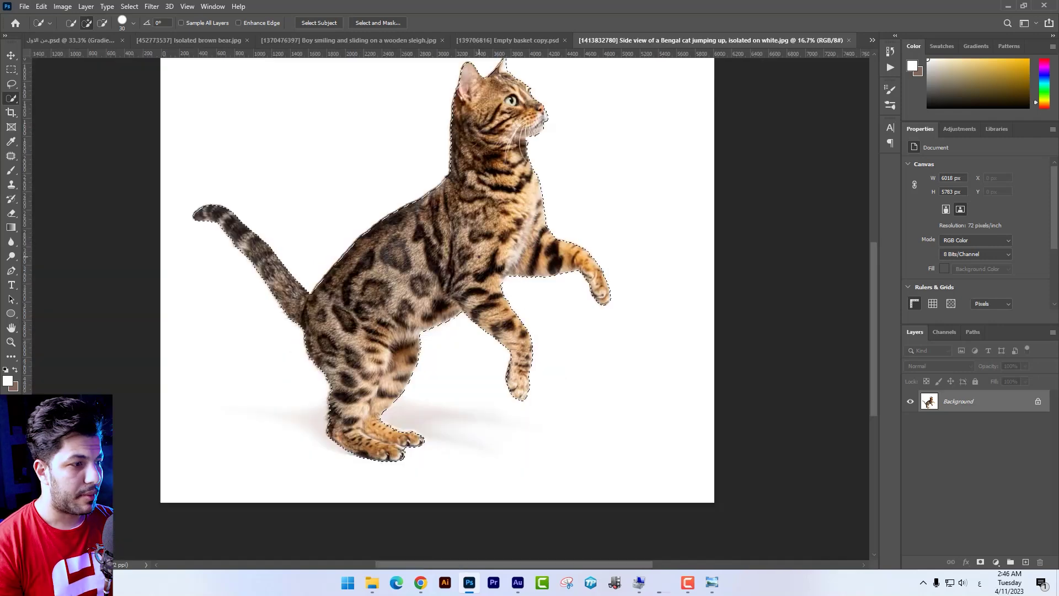
pyautogui.click(980, 562)
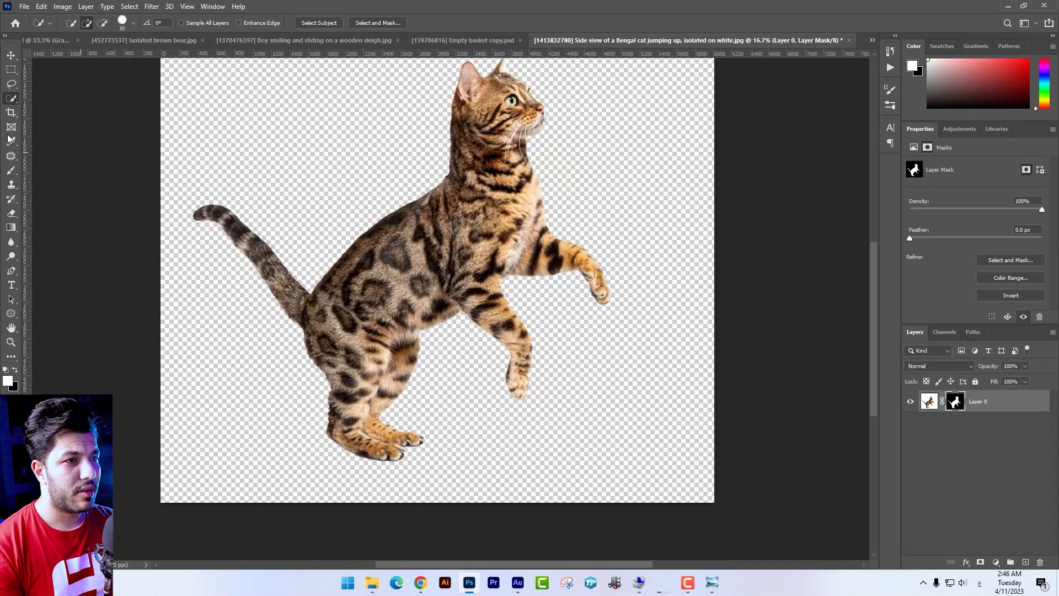
pyautogui.hotkey('ctrl', '-')
# Bring the masked cat into the Untitled-2 composite.
pyautogui.press('v')
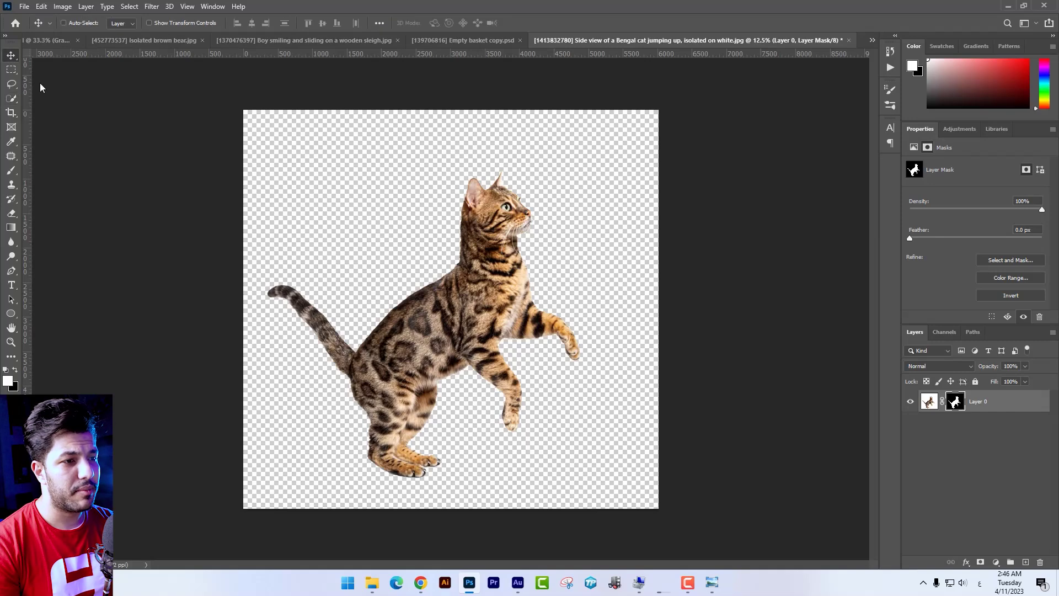
pyautogui.moveTo(543, 339); pyautogui.dragTo(551, 334)
pyautogui.moveTo(535, 292); pyautogui.dragTo(282, 162)
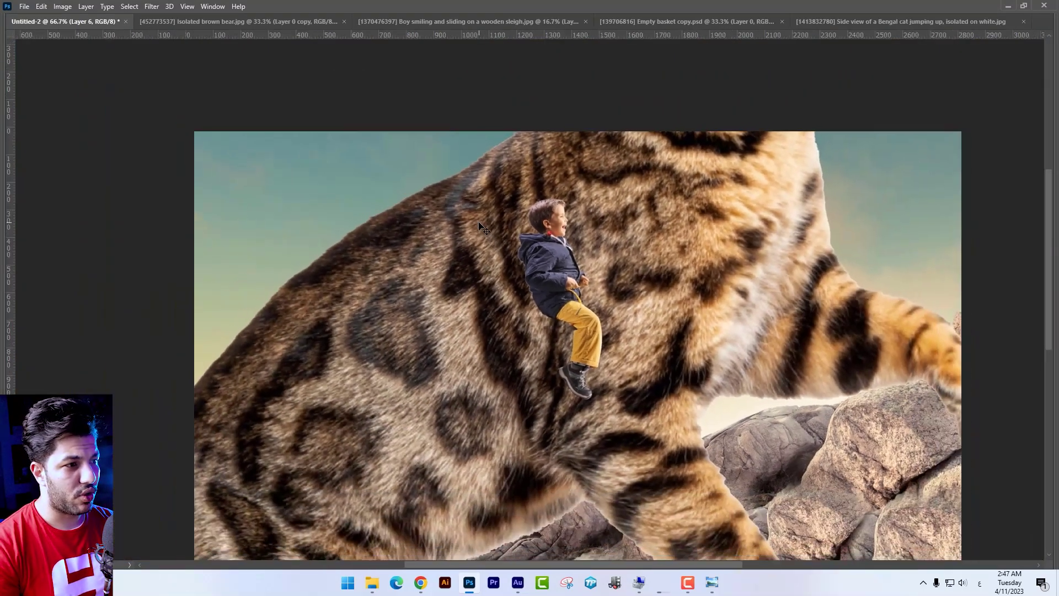
# Scale the cat to about 519 × 499 px over the basket and place its layer beneath the basket-front Layer 5.
pyautogui.hotkey('ctrl', '-')
pyautogui.hotkey('ctrl', '-')
pyautogui.hotkey('ctrl', 't')
pyautogui.moveTo(673, 404); pyautogui.dragTo(657, 259)
pyautogui.moveTo(888, 490); pyautogui.dragTo(520, 224)
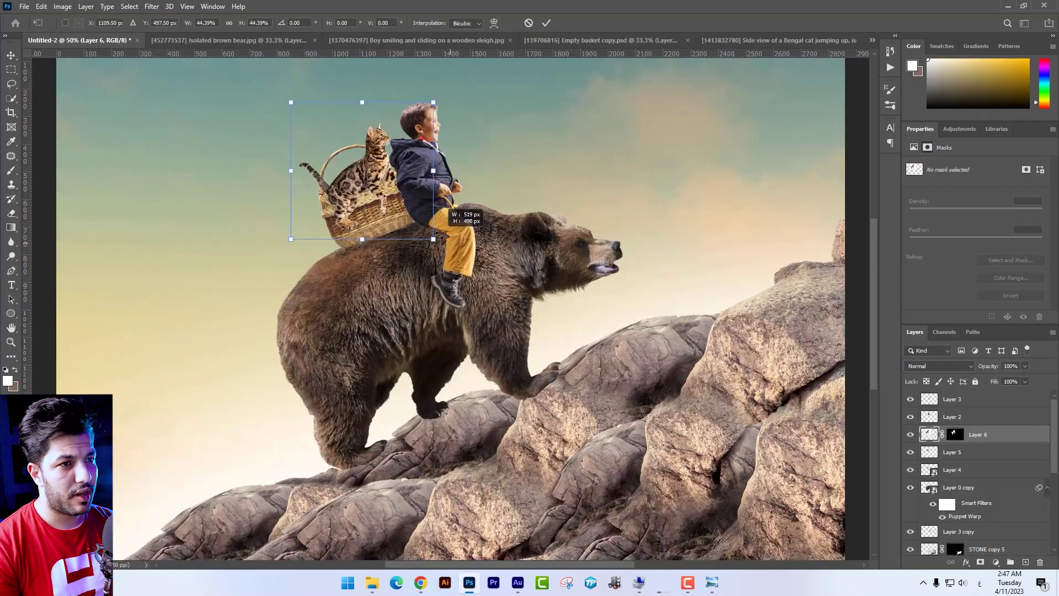
pyautogui.press('Return')
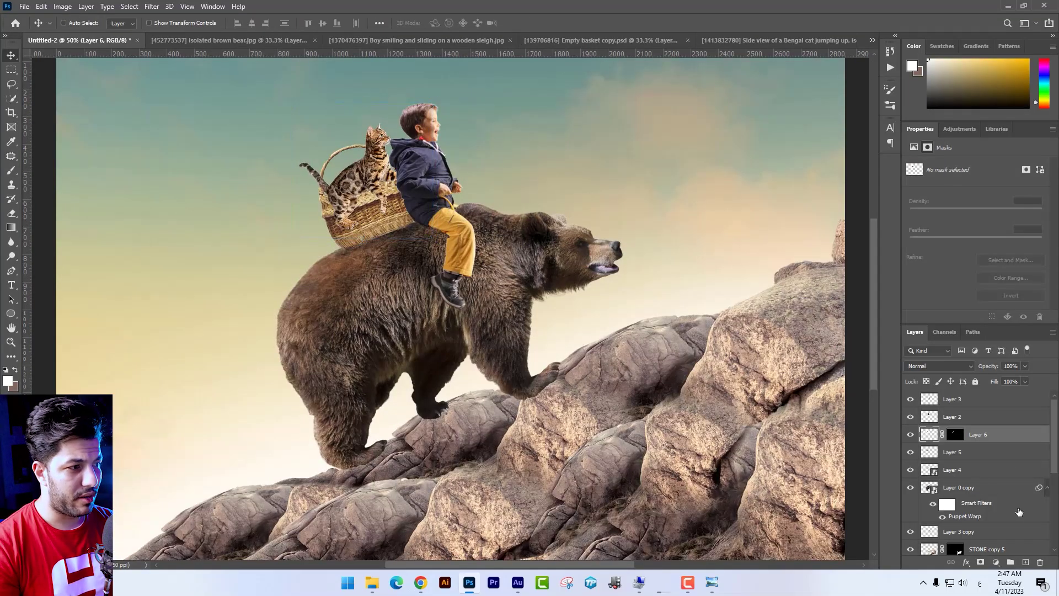
pyautogui.moveTo(991, 436); pyautogui.dragTo(987, 454)
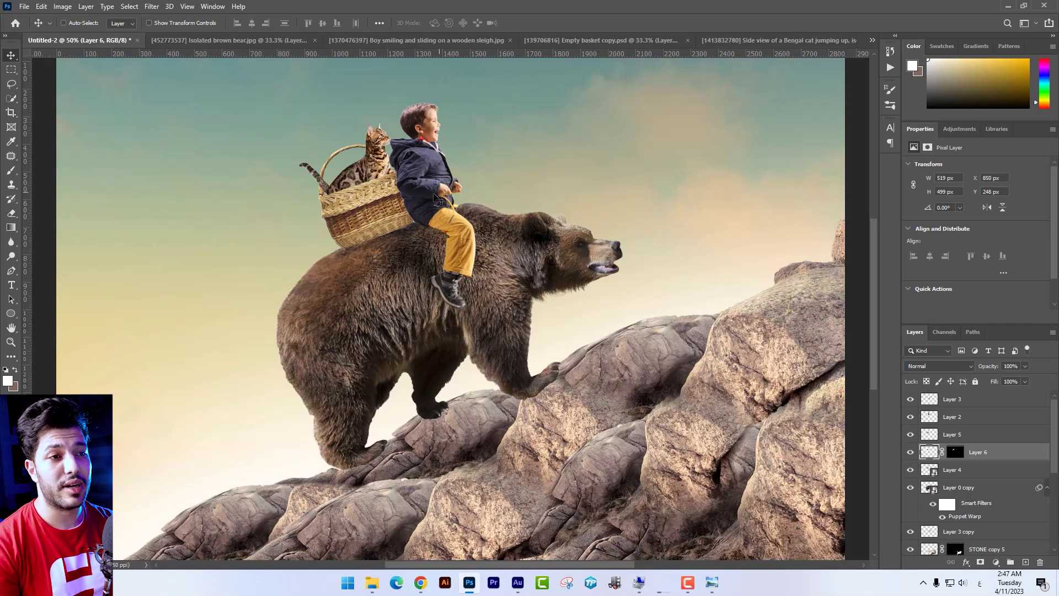
pyautogui.hotkey('ctrl', 't')
pyautogui.moveTo(432, 165); pyautogui.dragTo(417, 162)
pyautogui.press('Escape')
# Rotate the cat counterclockwise into a more upright pose and reposition it in the basket behind the boy.
pyautogui.keyDown('ctrl'); pyautogui.click(398, 183); pyautogui.keyUp('ctrl')
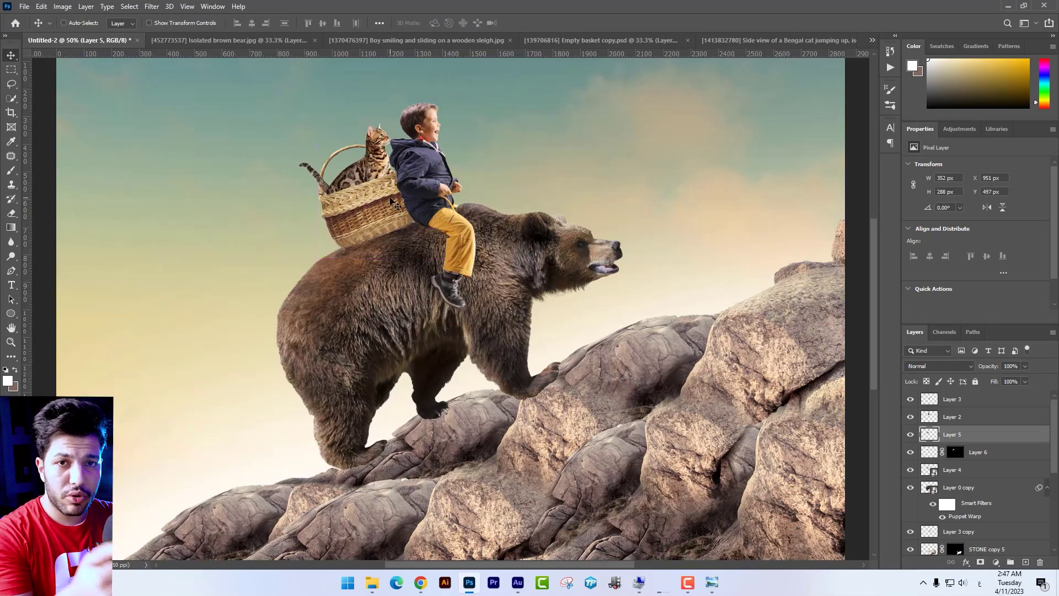
pyautogui.keyDown('ctrl'); pyautogui.click(373, 170); pyautogui.keyUp('ctrl')
pyautogui.hotkey('ctrl', 't')
pyautogui.moveTo(450, 93); pyautogui.dragTo(398, 65)
pyautogui.press('Return')
pyautogui.moveTo(368, 142); pyautogui.dragTo(359, 135)
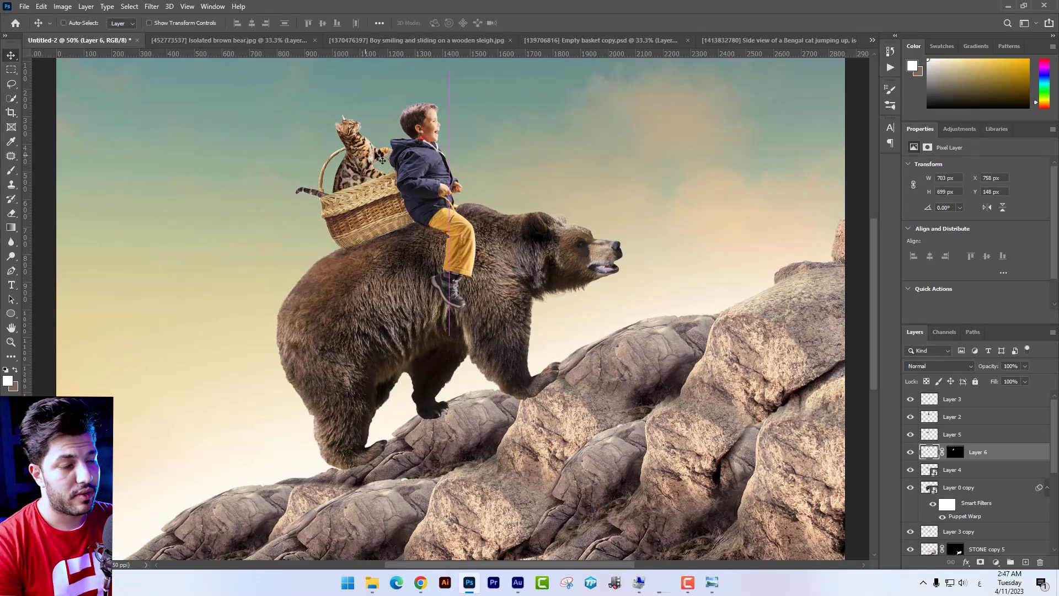
pyautogui.hotkey('ctrl', '+')
pyautogui.hotkey('ctrl', '+')
pyautogui.moveTo(417, 311); pyautogui.dragTo(461, 395)
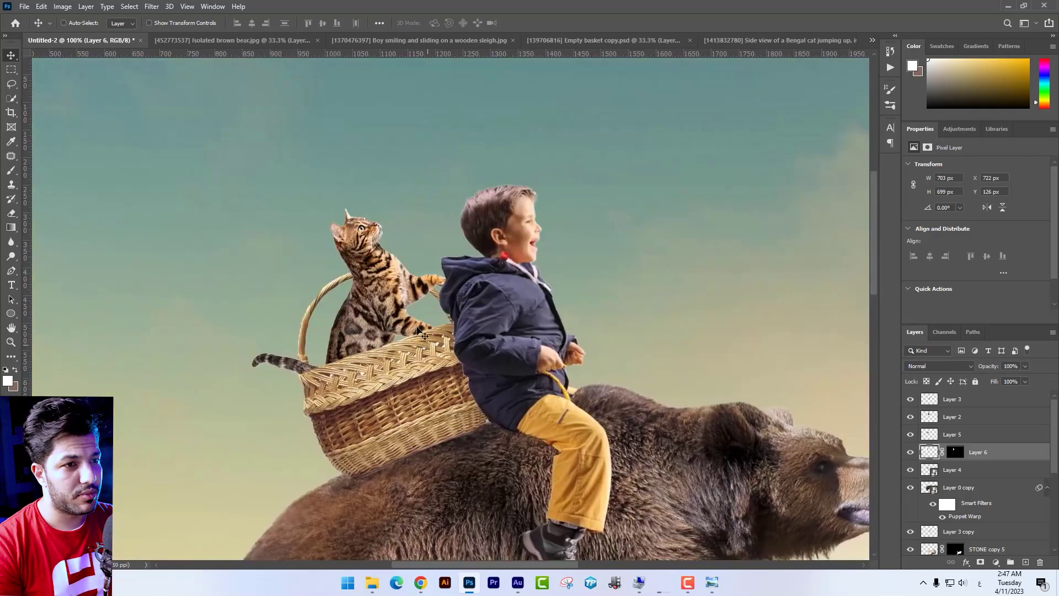
# Rotate the cat a further -1.91° and shift it so its forepaws reach toward the boy's back and the basket rim.
pyautogui.hotkey('ctrl', 't')
pyautogui.moveTo(610, 245); pyautogui.dragTo(551, 254)
pyautogui.moveTo(448, 262); pyautogui.dragTo(444, 250)
pyautogui.moveTo(440, 256); pyautogui.dragTo(439, 252)
pyautogui.press('Return')
pyautogui.hotkey('ctrl', '+')
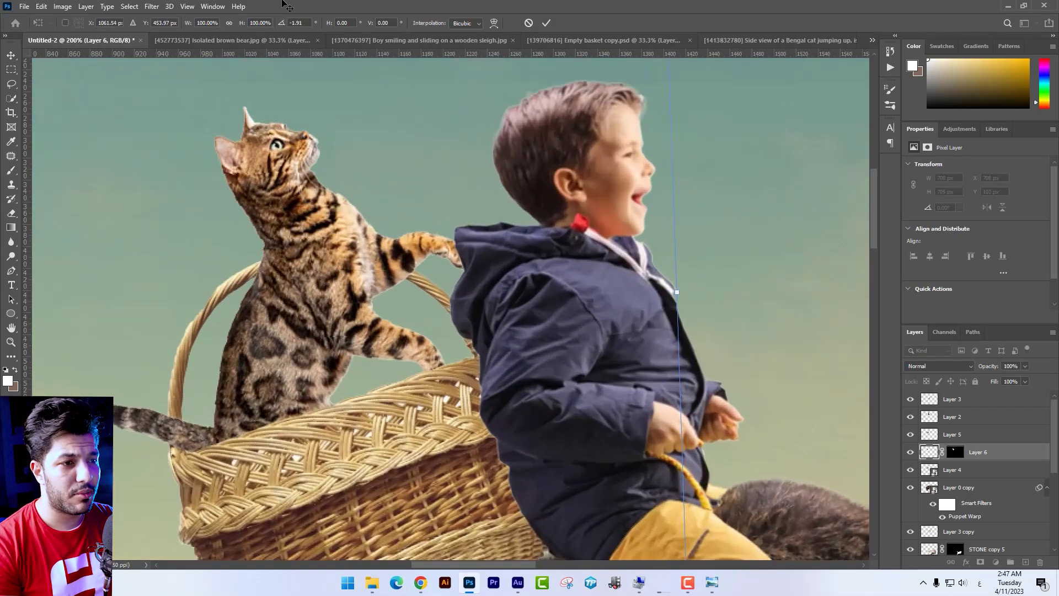
# Pin the cat's head, body and paws with Puppet Warp and raise its upper forepaw onto the boy's shoulder.
pyautogui.click(41, 6)
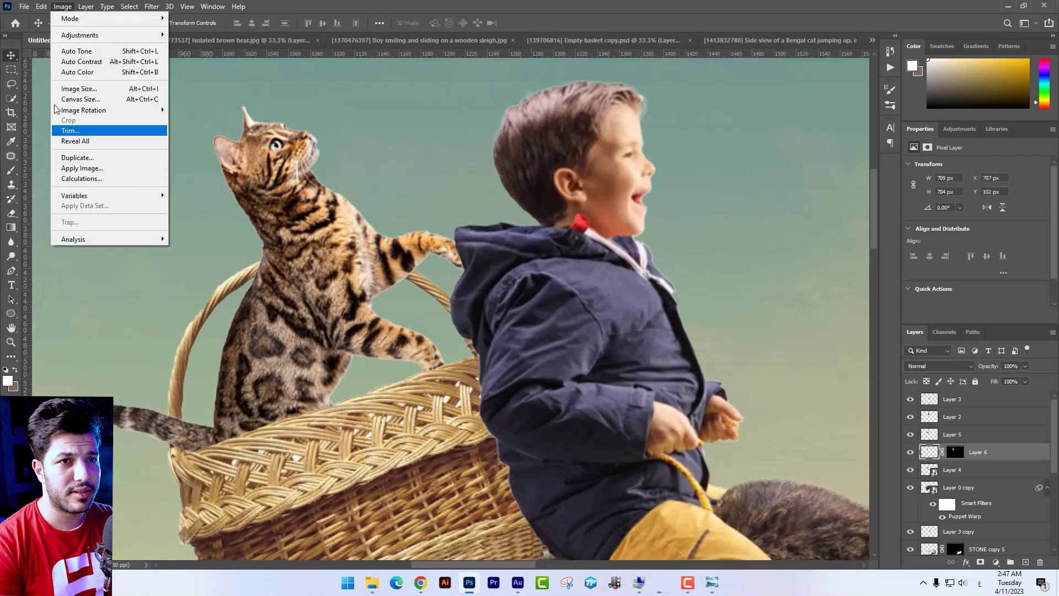
pyautogui.click(64, 203)
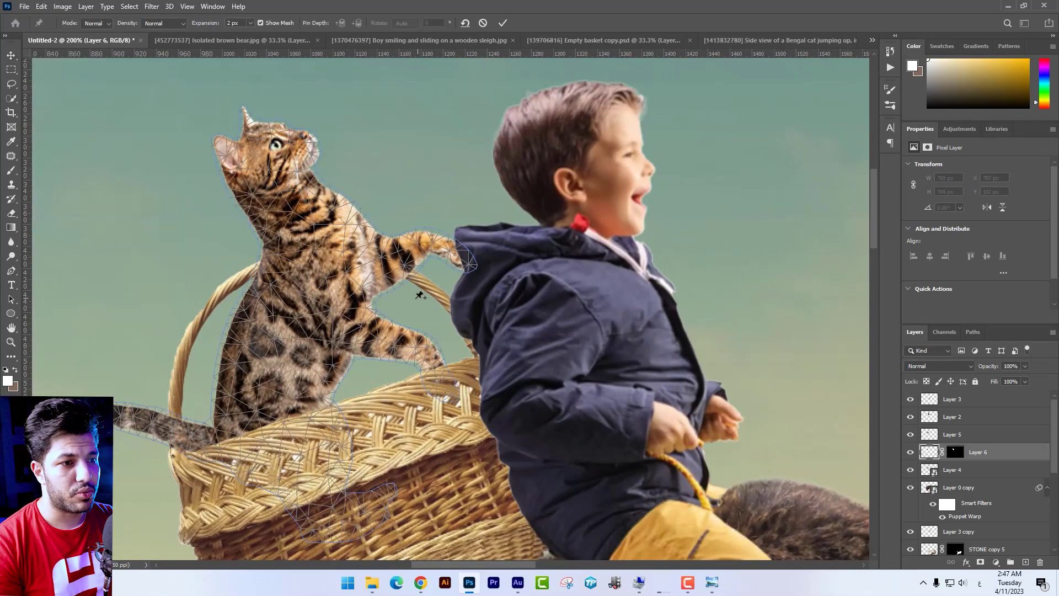
pyautogui.click(443, 378)
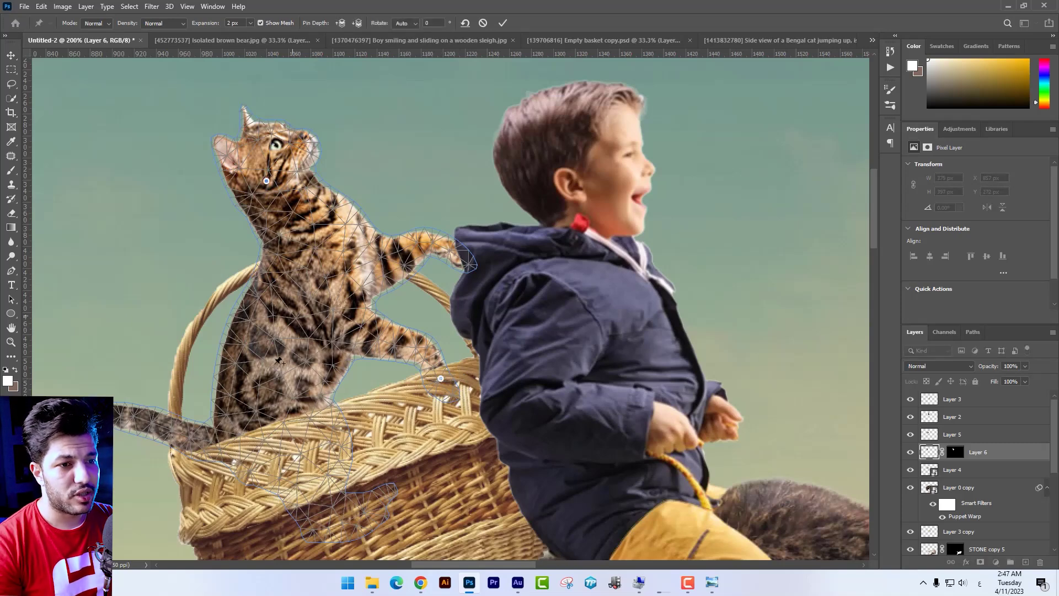
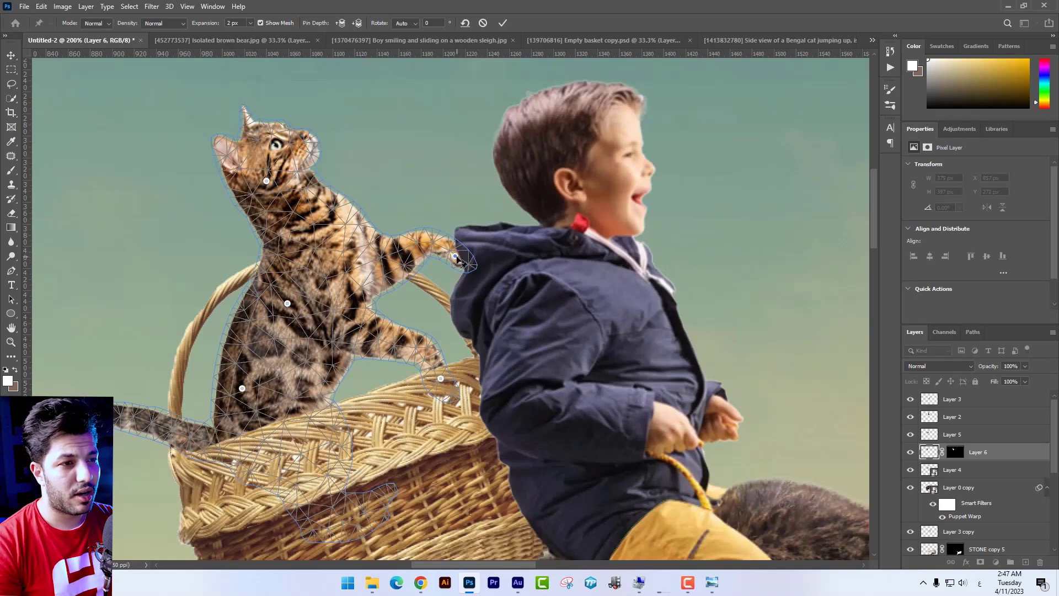
pyautogui.moveTo(456, 257); pyautogui.dragTo(461, 224)
pyautogui.hotkey('ctrl', 'z')
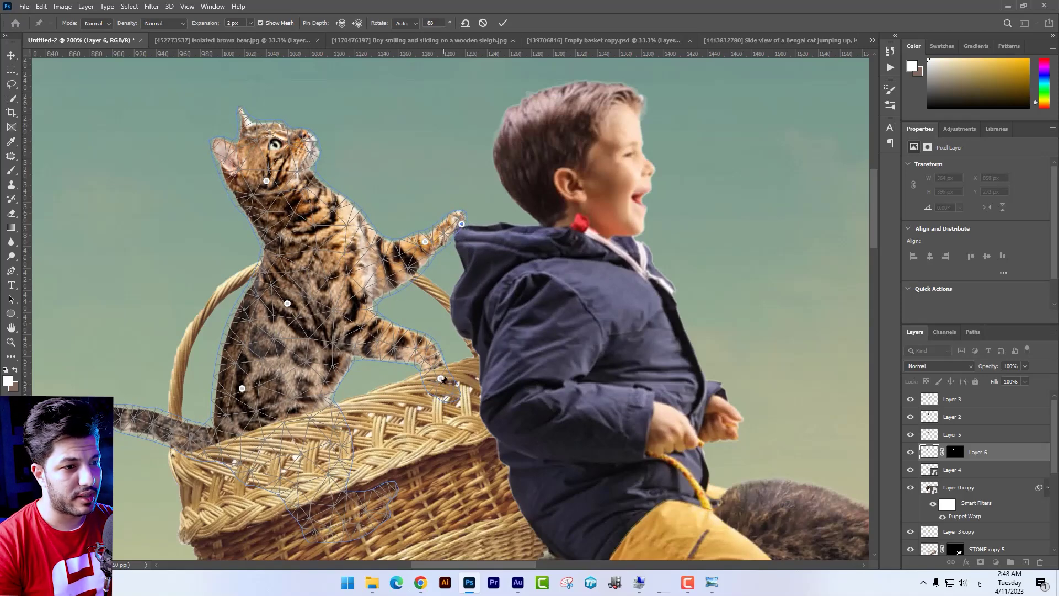
# Reposition the cat's lower forepaw on the basket rim and apply the Puppet Warp.
pyautogui.moveTo(439, 380)
pyautogui.mouseDown()
pyautogui.moveTo(431, 355)
pyautogui.moveTo(444, 362)
pyautogui.moveTo(446, 353)
pyautogui.moveTo(434, 360)
pyautogui.mouseUp()
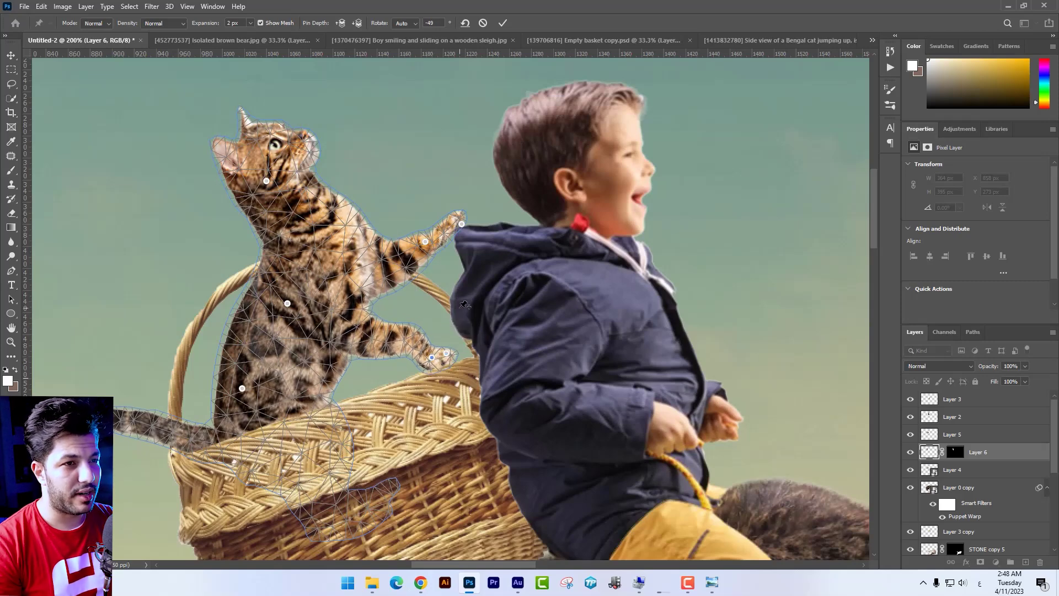
pyautogui.press('Return')
pyautogui.hotkey('ctrl', '-')
pyautogui.hotkey('ctrl', '-')
pyautogui.hotkey('ctrl', '-')
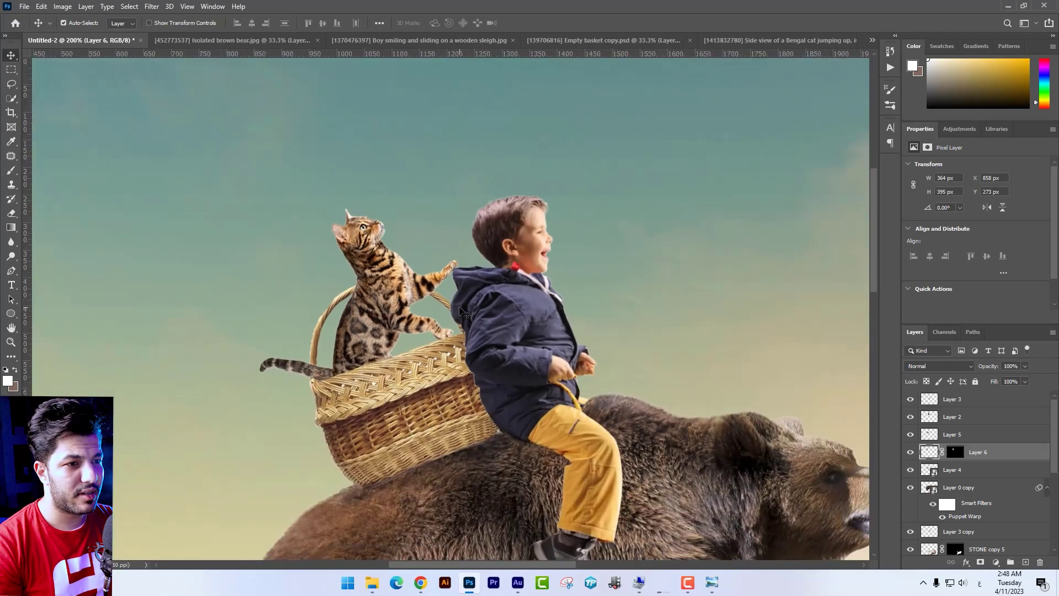
pyautogui.hotkey('ctrl', '+')
pyautogui.hotkey('ctrl', '+')
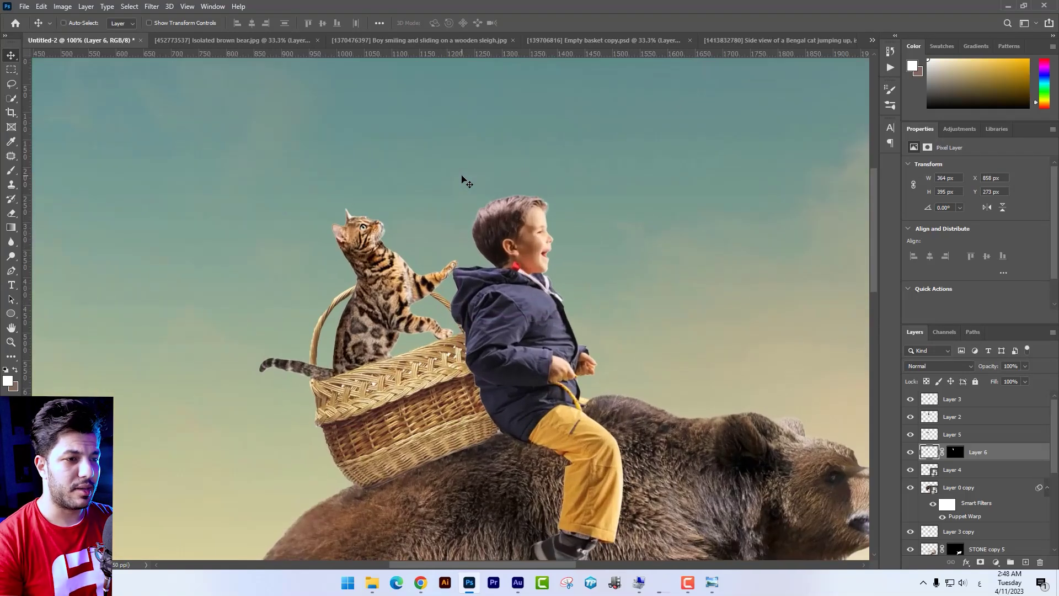
pyautogui.hotkey('ctrl', 'z')
pyautogui.moveTo(532, 320); pyautogui.dragTo(598, 293)
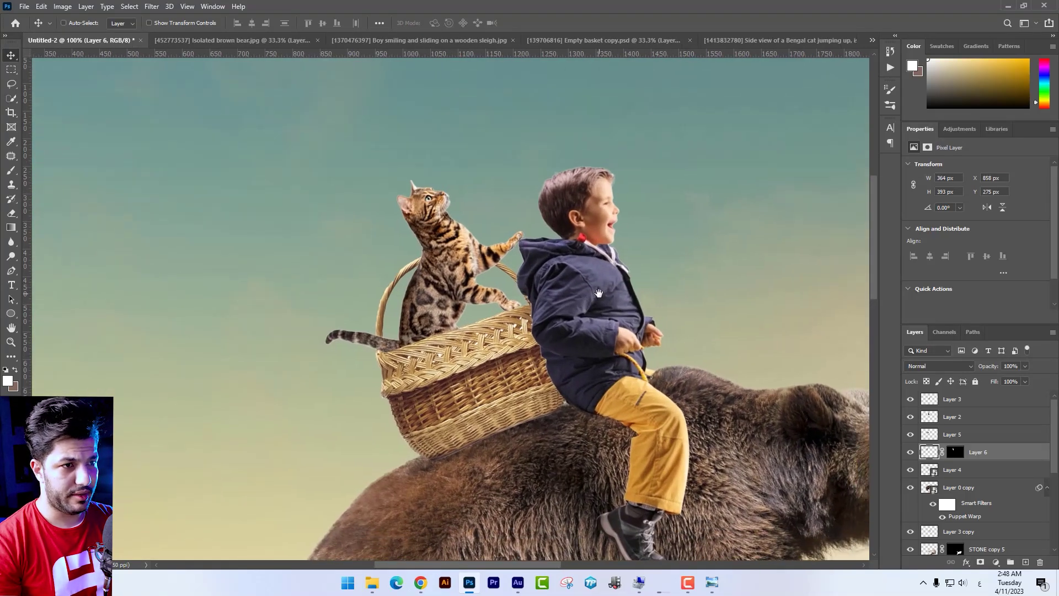
# Open the Burlap sack image from New folder and select its white background with the Magic Wand tool.
pyautogui.hotkey('alt', 'Tab')
pyautogui.doubleClick(444, 175)
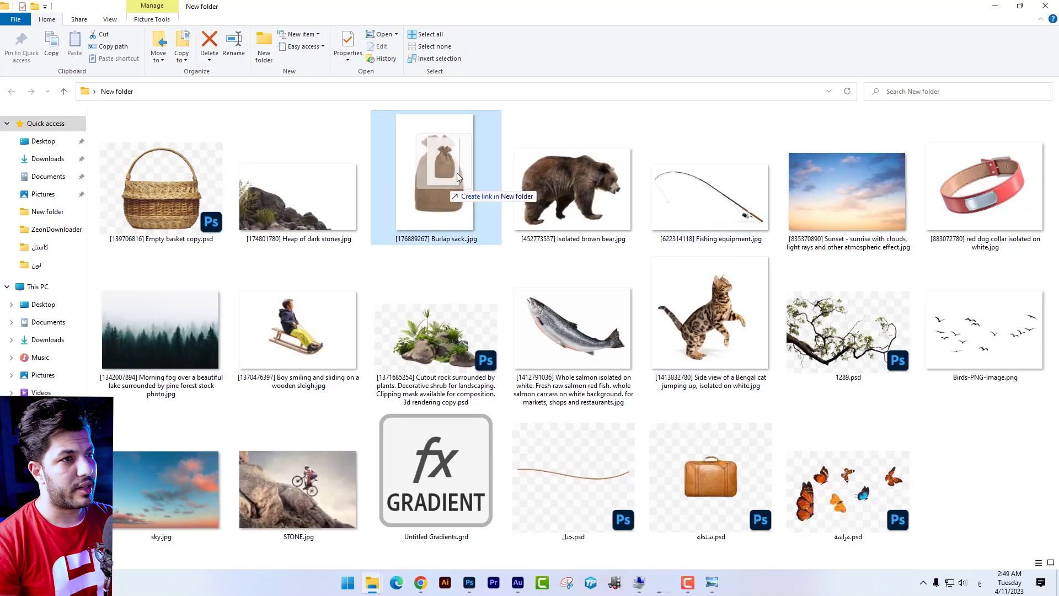
pyautogui.rightClick(12, 103)
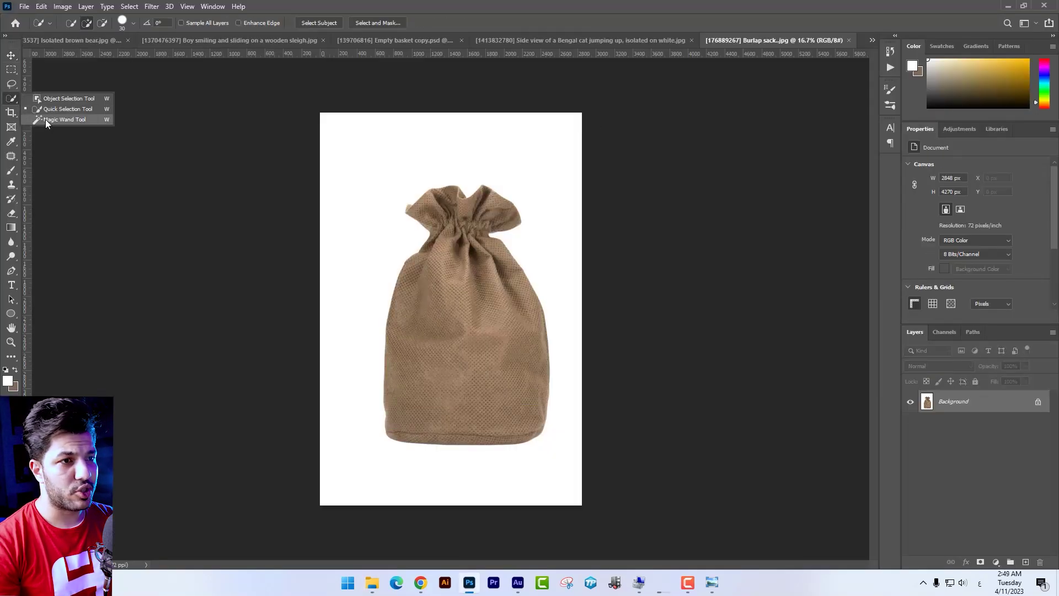
pyautogui.click(45, 119)
pyautogui.click(428, 146)
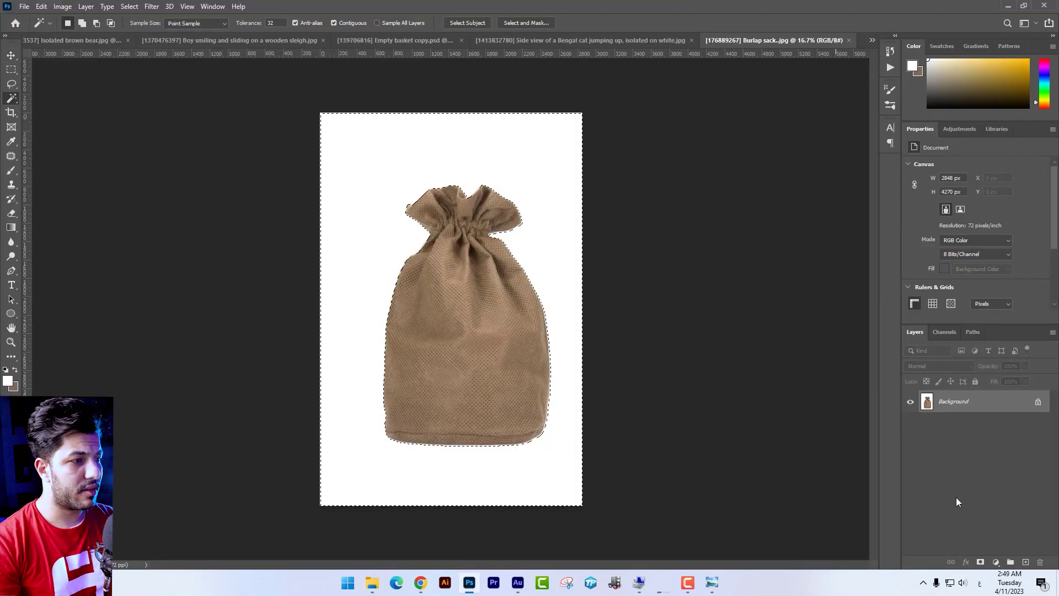
# Unlock the sack's background layer to delete the selected white area, and convert the layer to a smart object.
pyautogui.doubleClick(963, 403)
pyautogui.press('Return')
pyautogui.press('Delete')
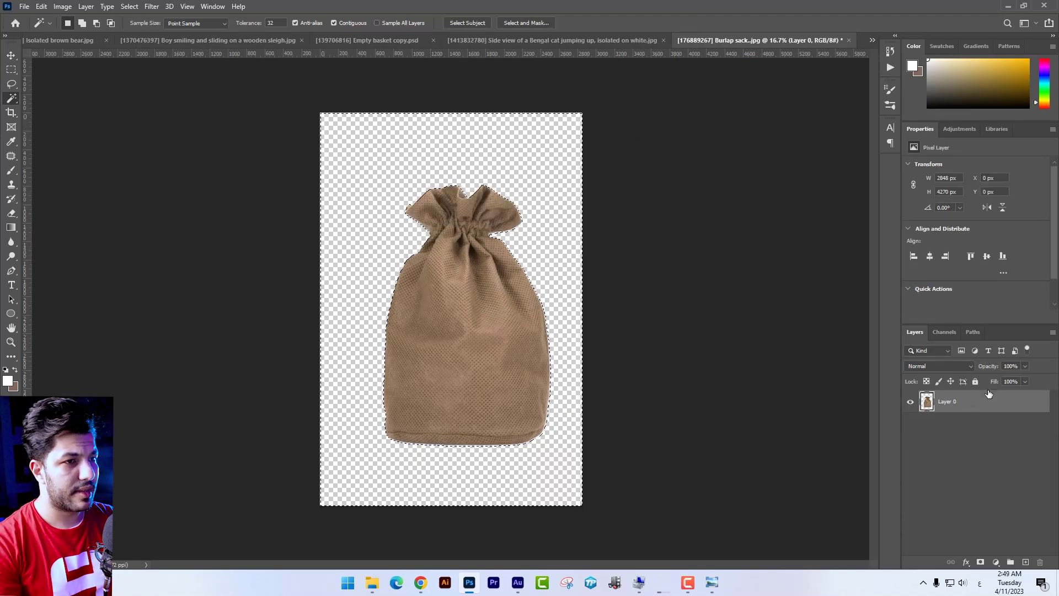
pyautogui.hotkey('ctrl', 'd')
pyautogui.rightClick(976, 400)
pyautogui.click(865, 255)
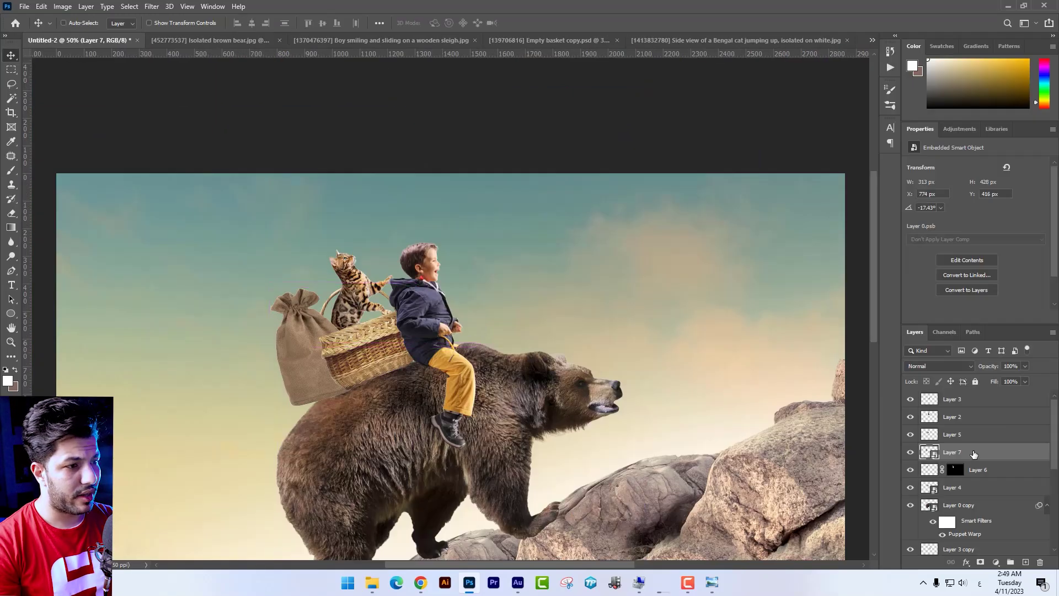
# Place the sack's Layer 7 beneath Layer 4 and rotate the sack to -25.88° behind the basket.
pyautogui.moveTo(974, 453); pyautogui.dragTo(976, 499)
pyautogui.scroll(5, 360, 291)
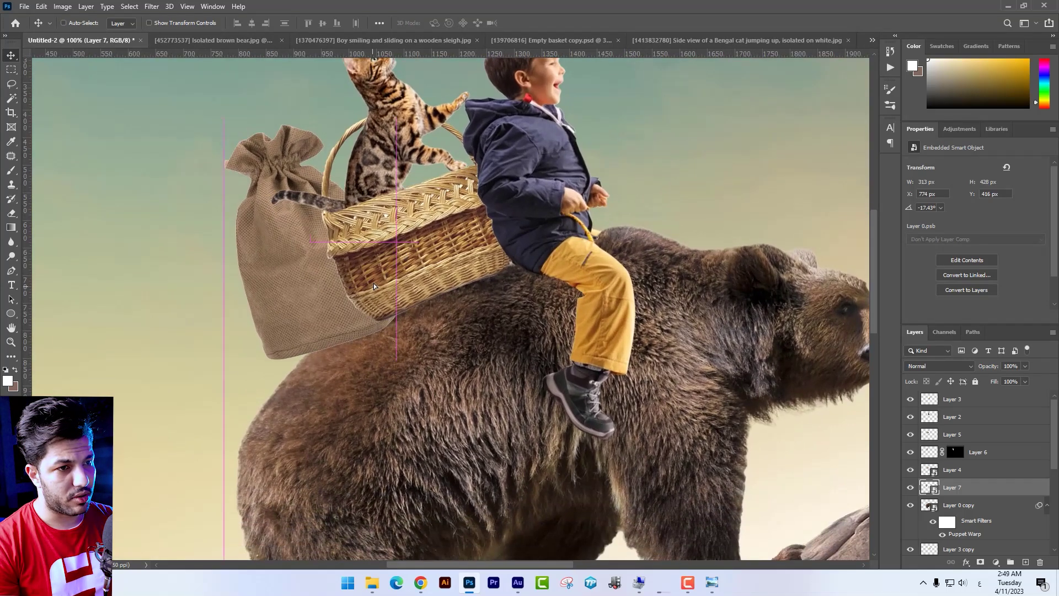
pyautogui.hotkey('ctrl', 't')
pyautogui.moveTo(445, 340); pyautogui.dragTo(365, 294)
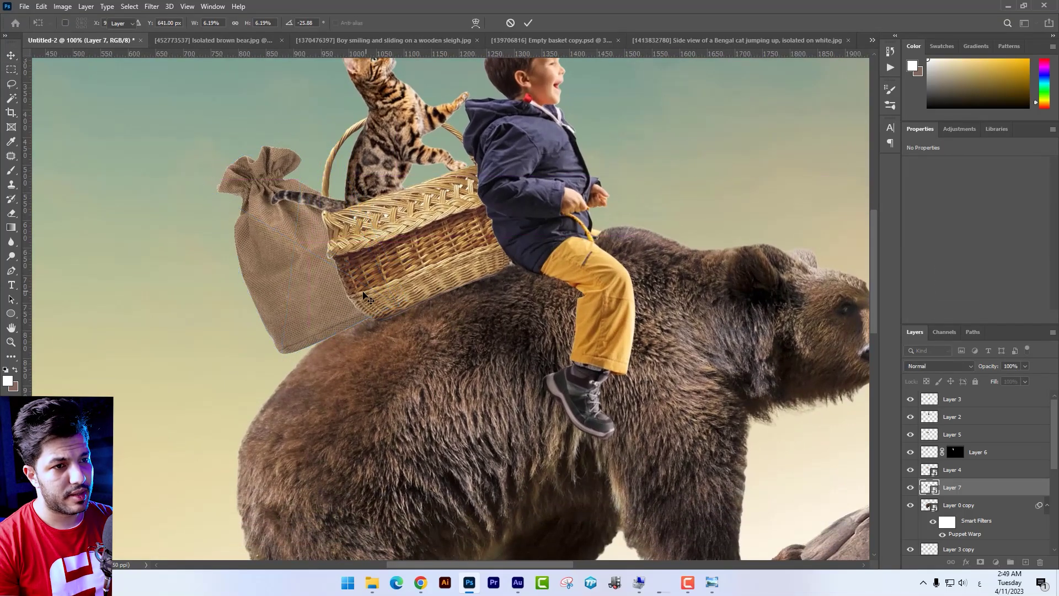
# Warp the sack's lower outer corner downward so its base follows the curve of the bear's back.
pyautogui.rightClick(352, 277)
pyautogui.click(369, 395)
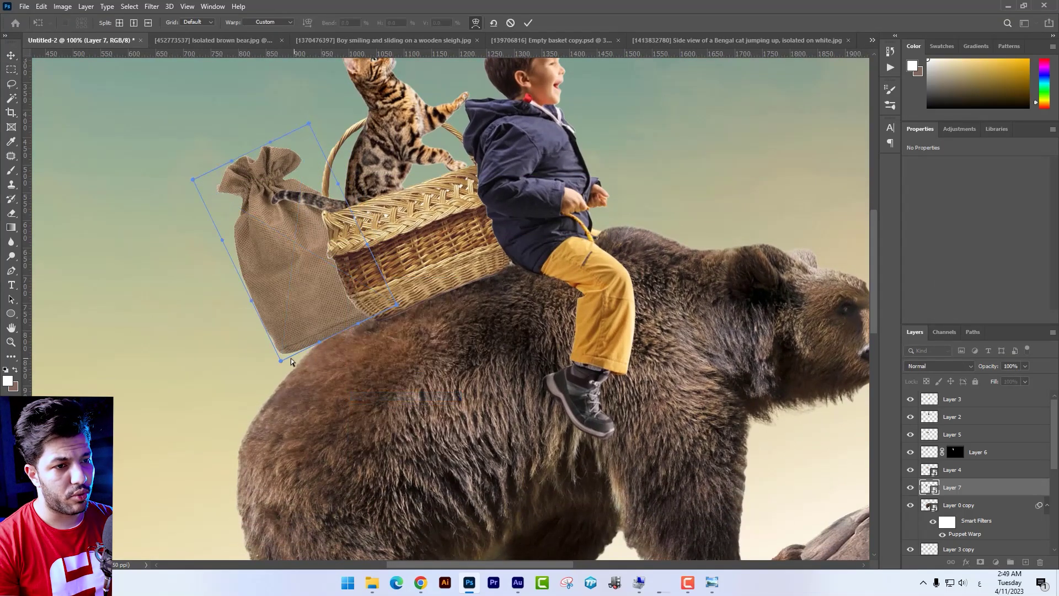
pyautogui.moveTo(281, 361); pyautogui.dragTo(295, 374)
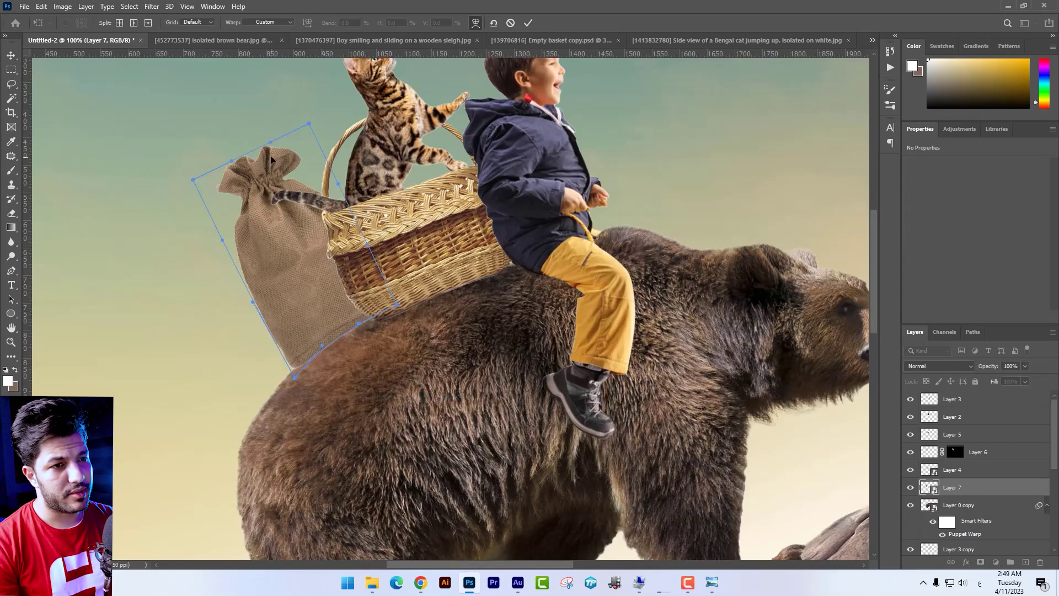
pyautogui.press('Return')
# Nudge the sack slightly down onto the bear's back.
pyautogui.hotkey('ctrl', '-')
pyautogui.hotkey('ctrl', '-')
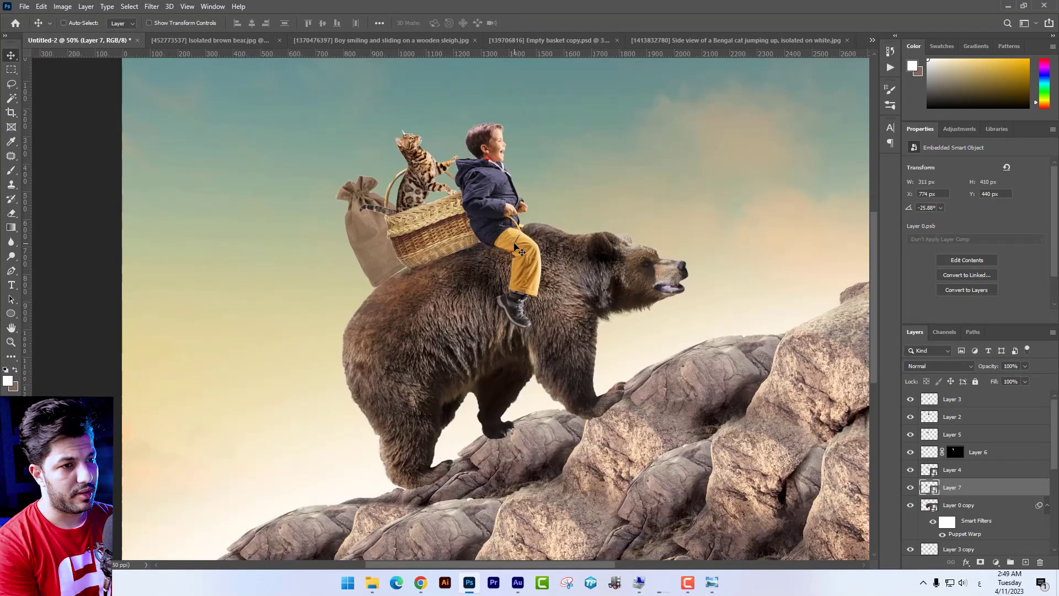
pyautogui.press('Down')
pyautogui.press('Down')
pyautogui.press('Down')
pyautogui.press('Down')
pyautogui.press('Down')
pyautogui.press('Down')
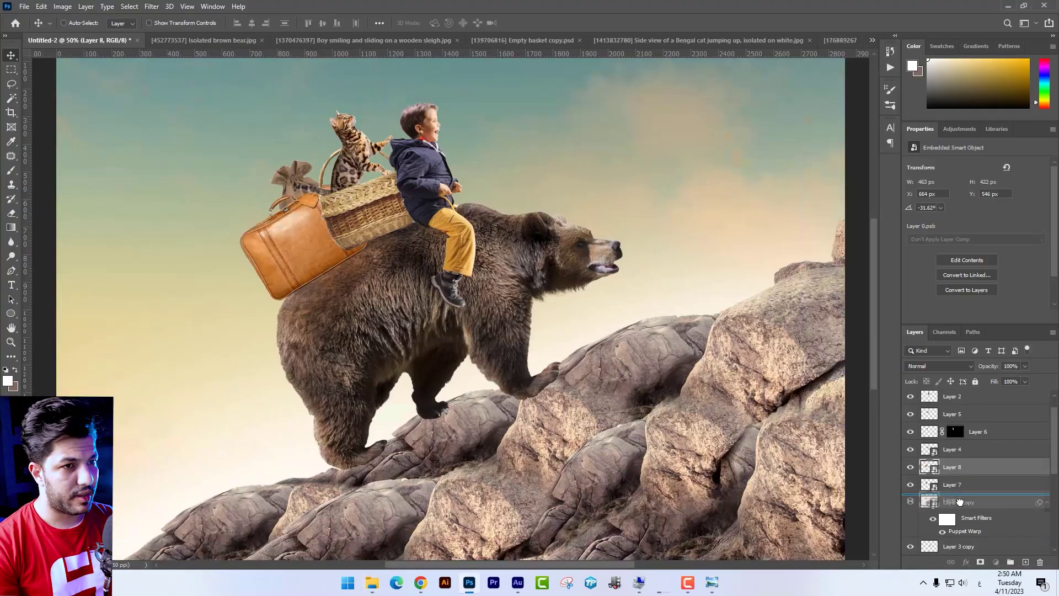
# Fit the suitcase behind the sack at about 406 × 389 px and -38.66°, and nudge the sack down to Y 456 px.
pyautogui.moveTo(386, 243); pyautogui.dragTo(395, 251)
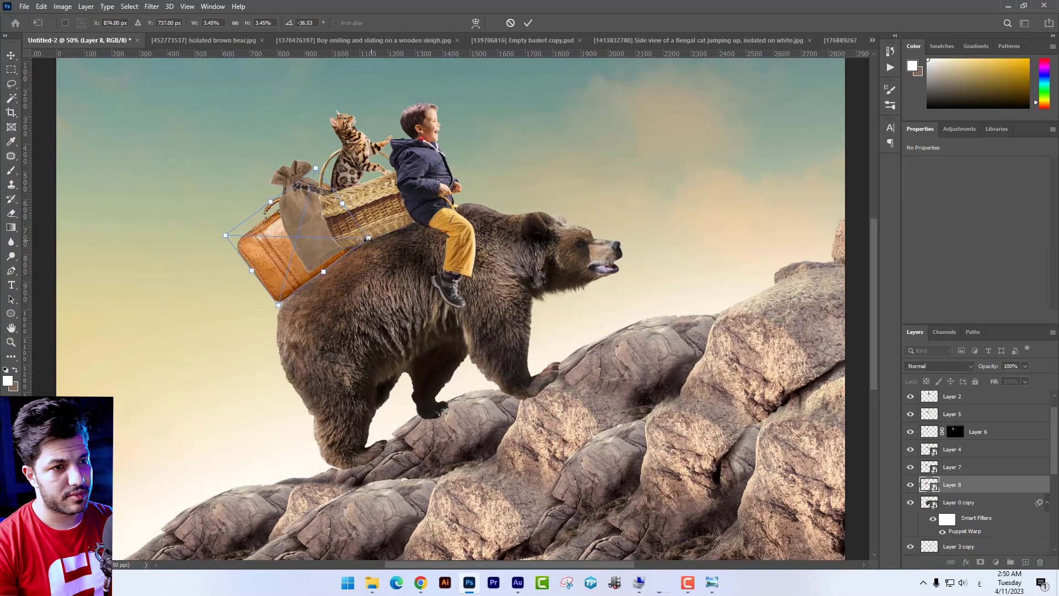
pyautogui.rightClick(324, 234)
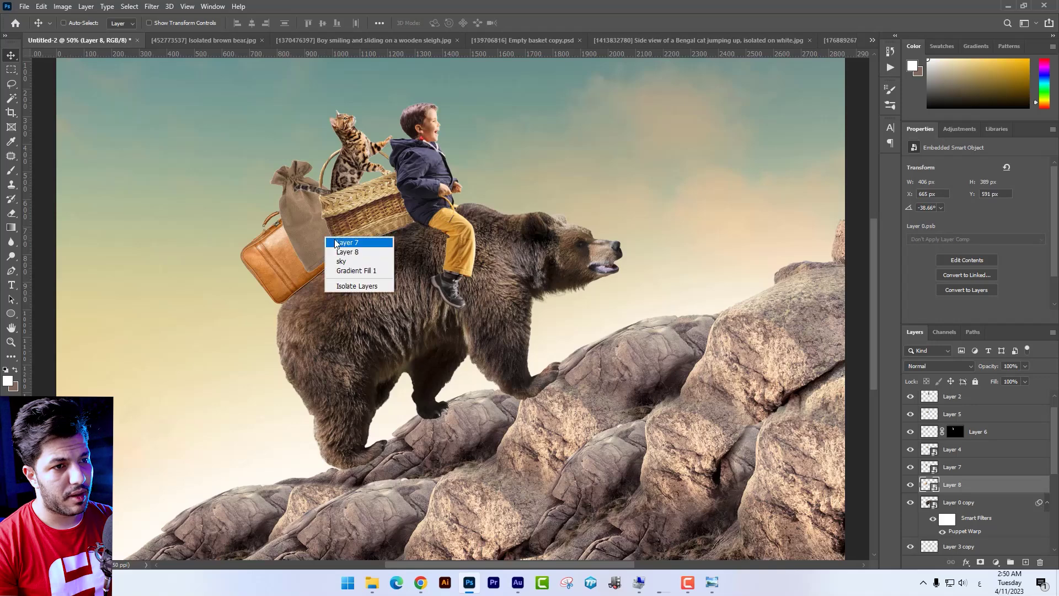
pyautogui.click(343, 242)
pyautogui.press('Down')
pyautogui.press('Down')
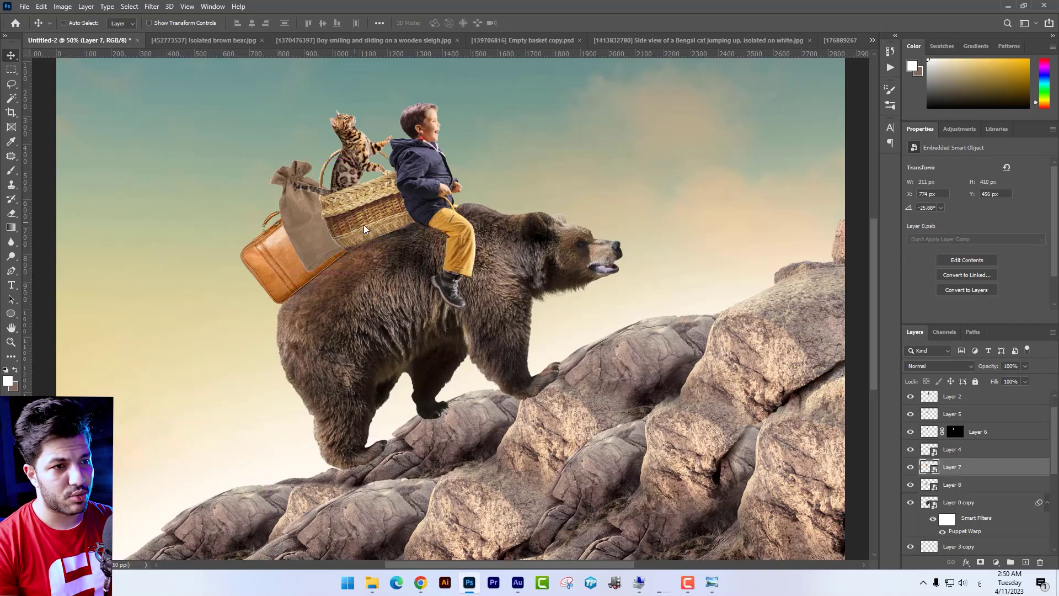
# Select the sack, both basket layers, the cat and the suitcase together and shift them slightly toward the boy.
pyautogui.keyDown('ctrl'); pyautogui.keyDown('shift'); pyautogui.click(364, 229); pyautogui.keyUp('shift'); pyautogui.keyUp('ctrl')
pyautogui.moveTo(365, 231); pyautogui.dragTo(384, 244)
pyautogui.hotkey('ctrl', 'z')
pyautogui.keyDown('ctrl'); pyautogui.keyDown('shift'); pyautogui.click(365, 164); pyautogui.keyUp('shift'); pyautogui.keyUp('ctrl')
pyautogui.moveTo(365, 164); pyautogui.dragTo(339, 156)
pyautogui.hotkey('ctrl', 'z')
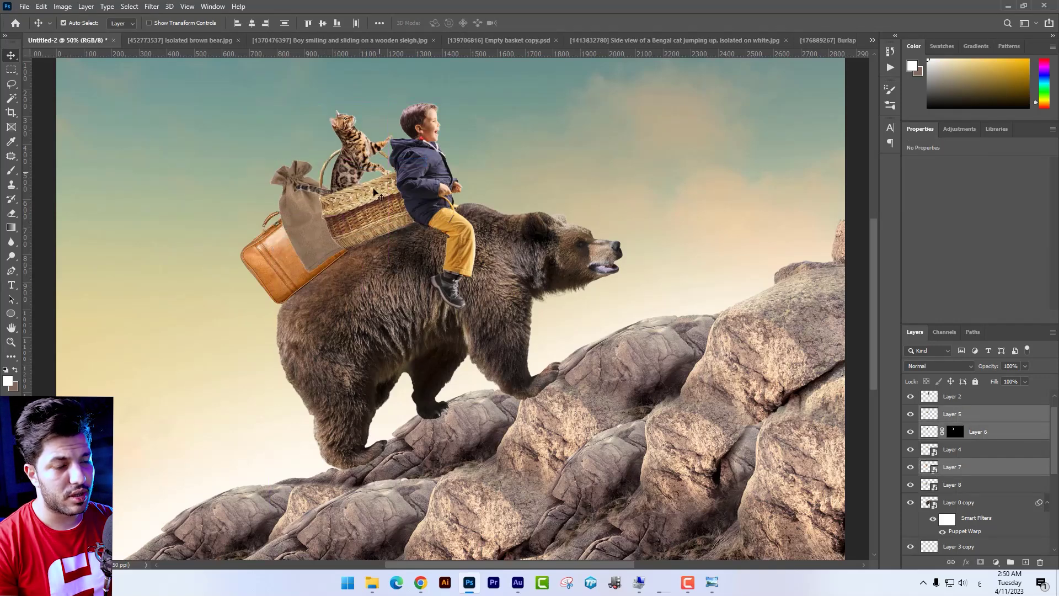
pyautogui.rightClick(375, 203)
pyautogui.click(395, 228)
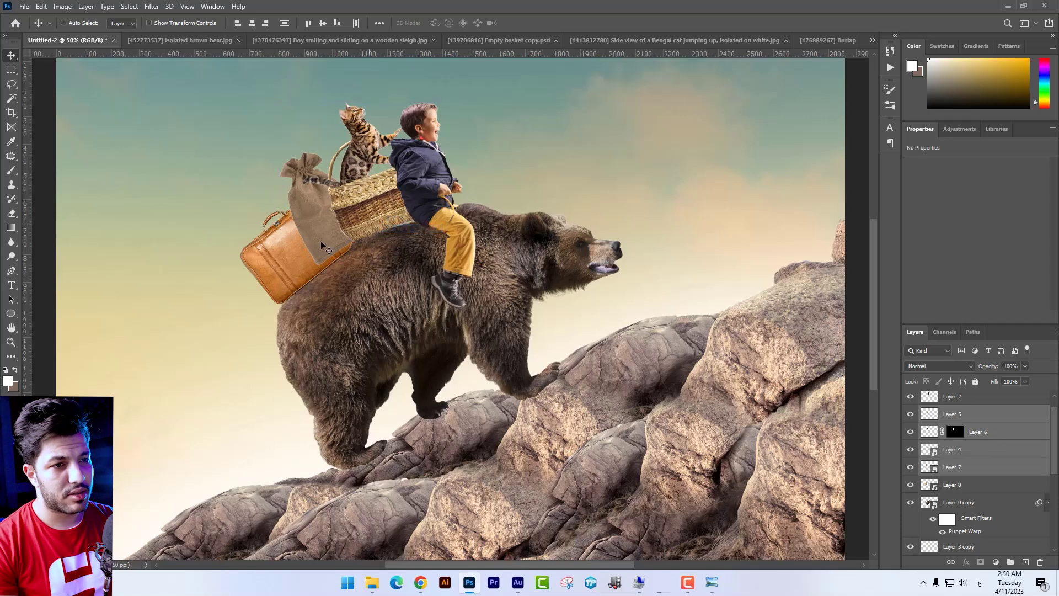
pyautogui.keyDown('ctrl'); pyautogui.keyDown('shift'); pyautogui.click(298, 274); pyautogui.keyUp('shift'); pyautogui.keyUp('ctrl')
pyautogui.moveTo(298, 274); pyautogui.dragTo(307, 269)
# Scale the selected luggage and cat layers to 98.81% and rotate them 1.58°.
pyautogui.hotkey('ctrl', 't')
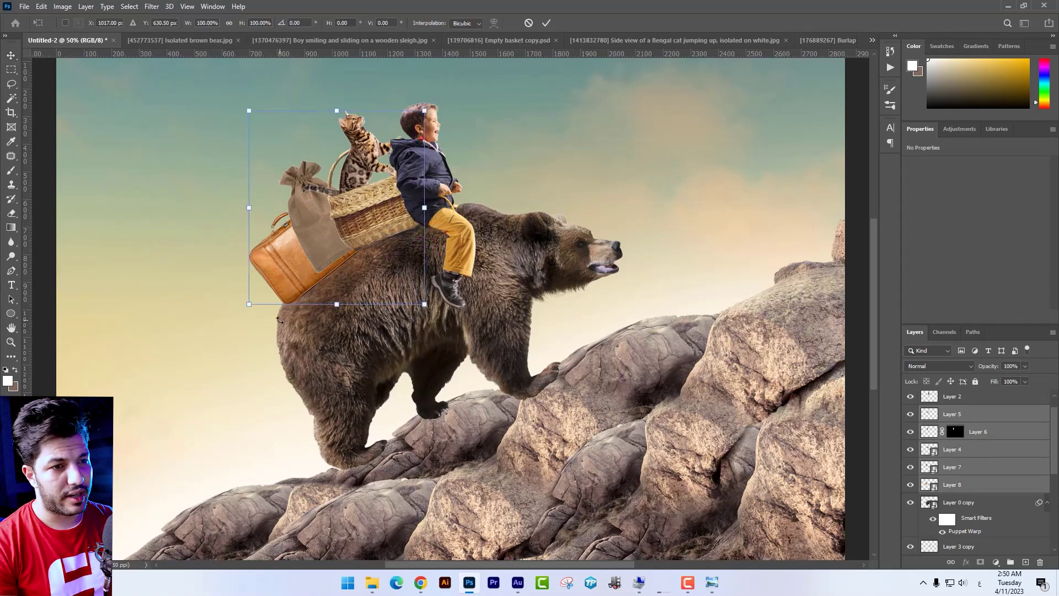
pyautogui.moveTo(249, 305); pyautogui.dragTo(255, 300)
pyautogui.moveTo(480, 278); pyautogui.dragTo(469, 298)
pyautogui.press('Return')
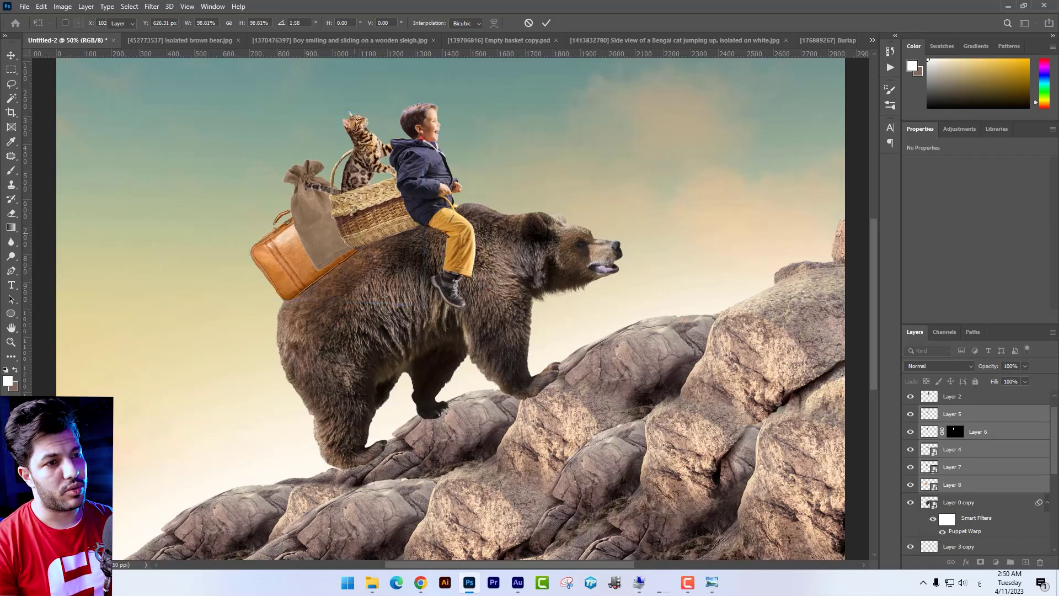
# Select only the suitcase's Layer 8 and move it up and outward to X 678 px, Y 557 px.
pyautogui.hotkey('ctrl', '+')
pyautogui.hotkey('ctrl', '+')
pyautogui.moveTo(336, 174); pyautogui.dragTo(411, 267)
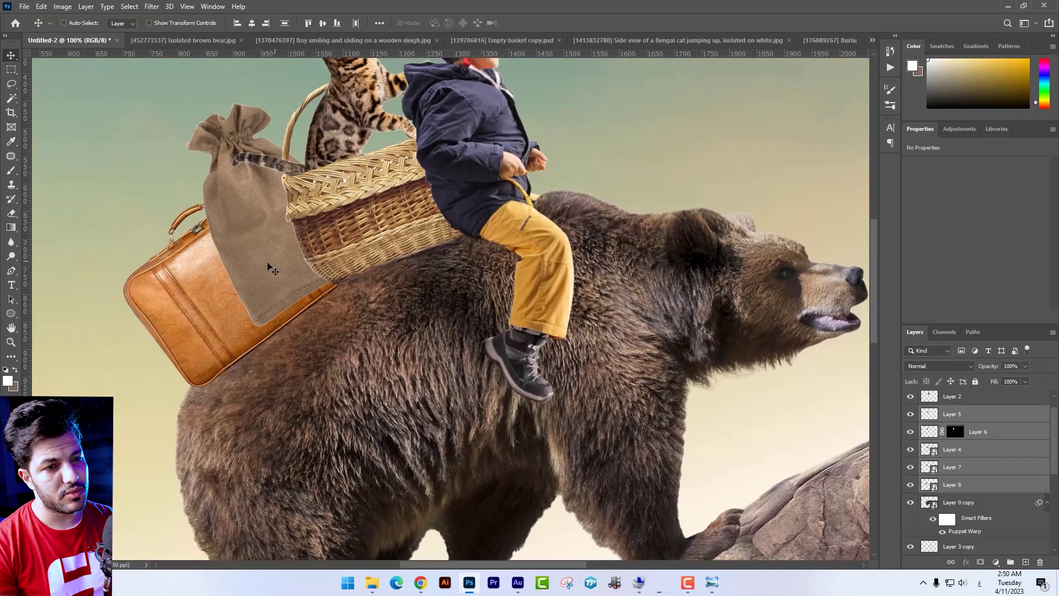
pyautogui.rightClick(219, 283)
pyautogui.click(228, 288)
pyautogui.moveTo(232, 289); pyautogui.dragTo(220, 271)
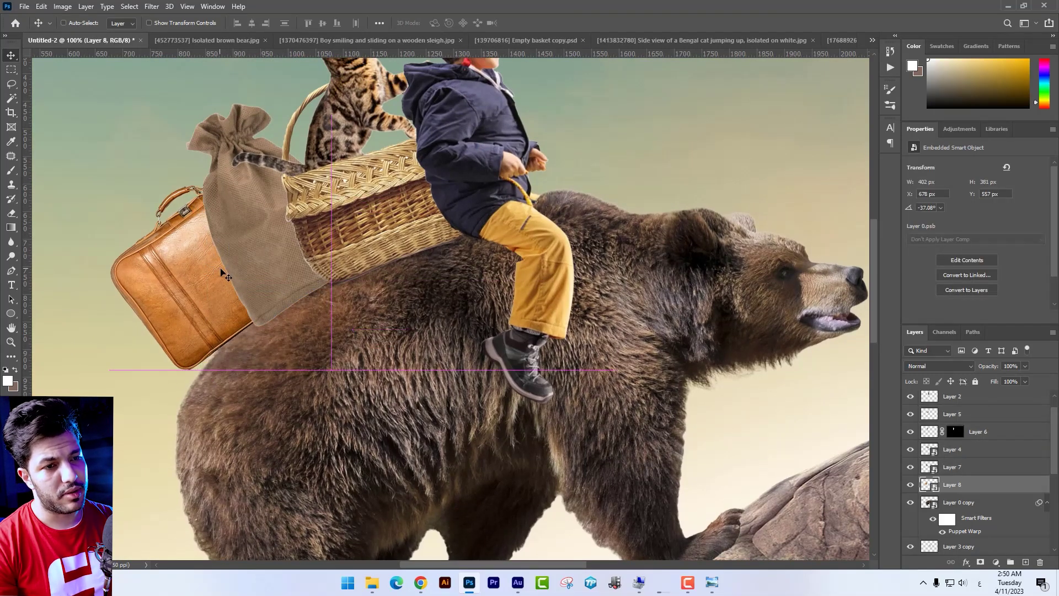
# Warp the suitcase's lower corner slightly so its base rests along the bear's back.
pyautogui.hotkey('ctrl', 't')
pyautogui.rightClick(223, 273)
pyautogui.click(265, 390)
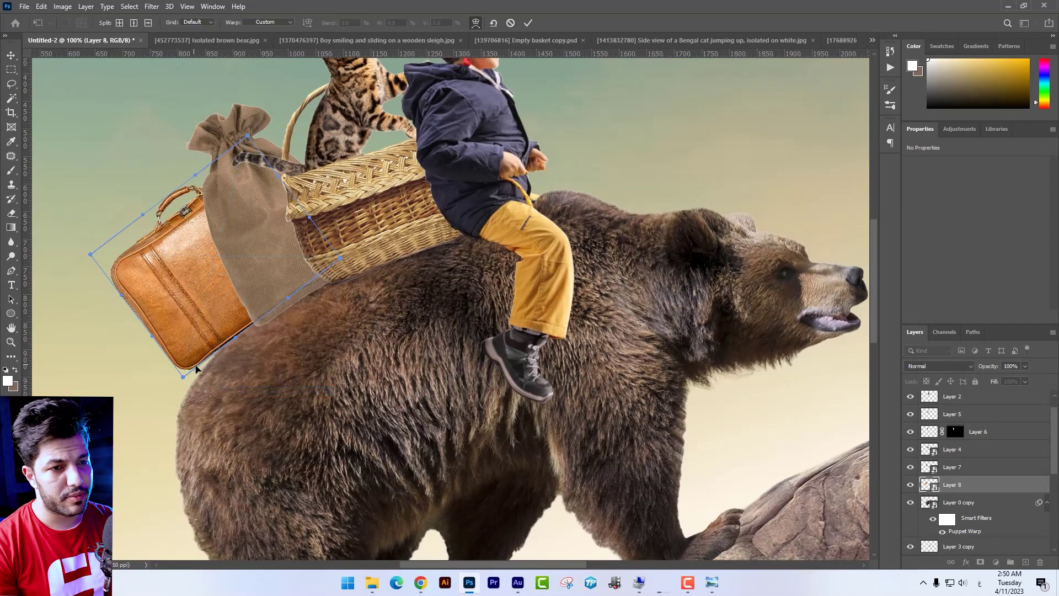
pyautogui.moveTo(197, 369); pyautogui.dragTo(201, 371)
pyautogui.press('Return')
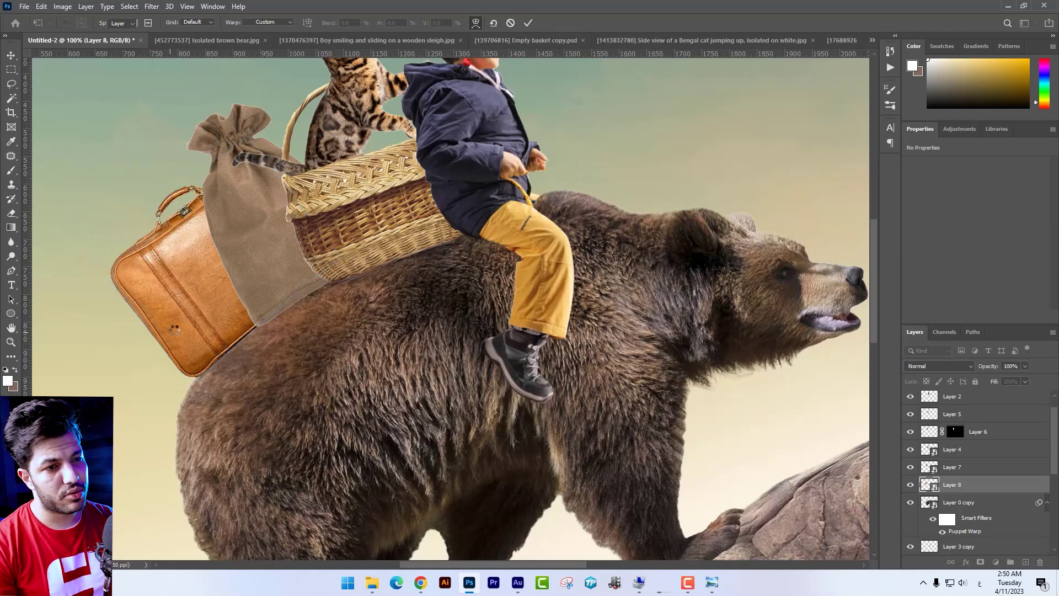
# Apply the suitcase warp and select the basket's Layer 5.
pyautogui.moveTo(372, 321); pyautogui.dragTo(408, 371)
pyautogui.rightClick(435, 295)
pyautogui.click(458, 301)
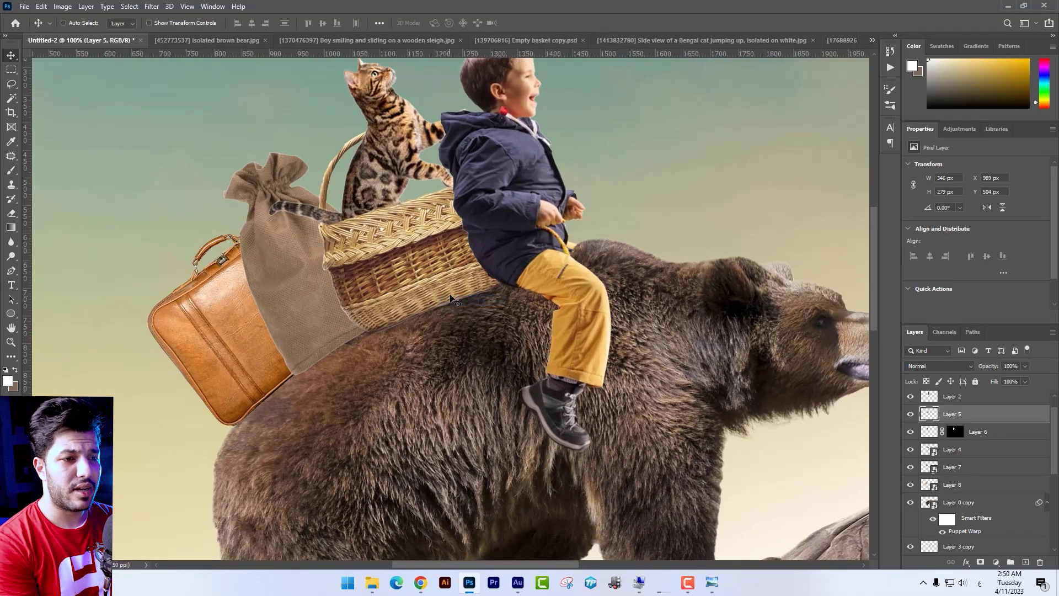
pyautogui.scroll(-4, 400, 232)
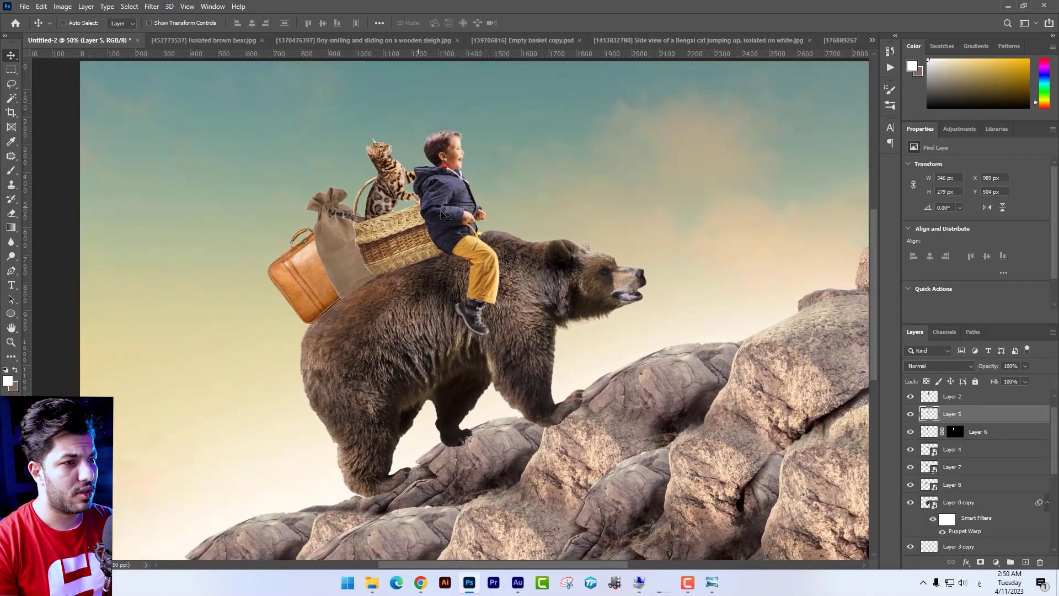
pyautogui.moveTo(538, 285); pyautogui.dragTo(514, 288)
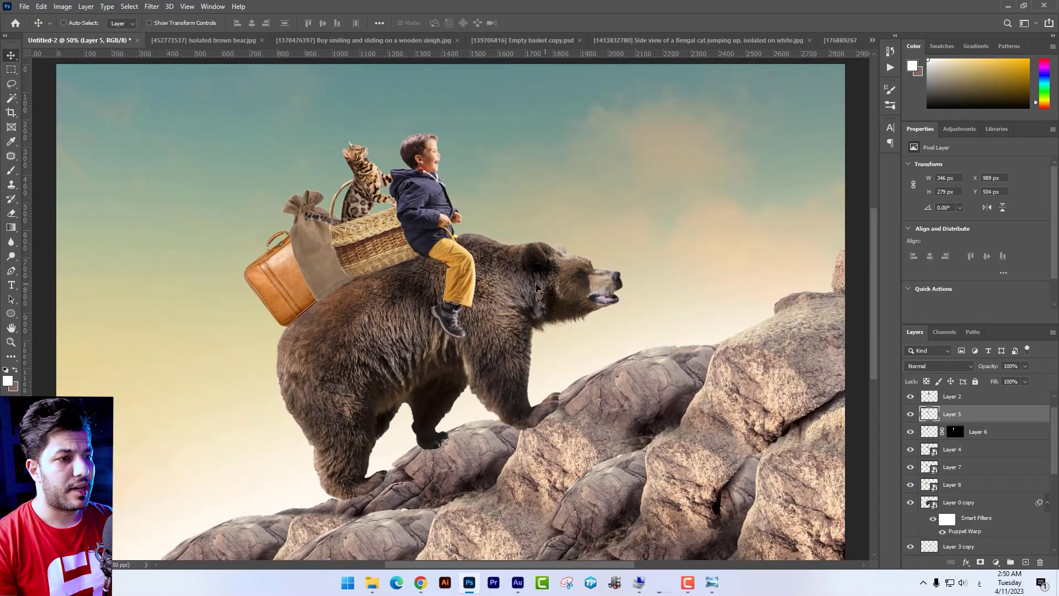
# Add a new empty layer directly above the bear's Layer 0 copy and clip it to the bear.
pyautogui.rightClick(538, 287)
pyautogui.click(576, 294)
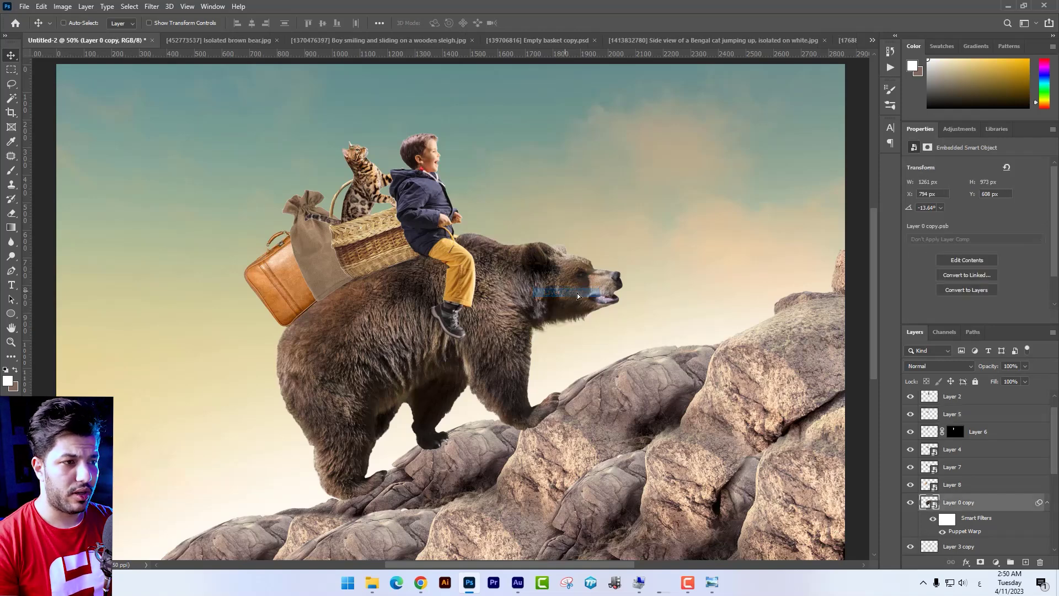
pyautogui.moveTo(578, 296); pyautogui.dragTo(604, 291)
pyautogui.hotkey('ctrl', 'z')
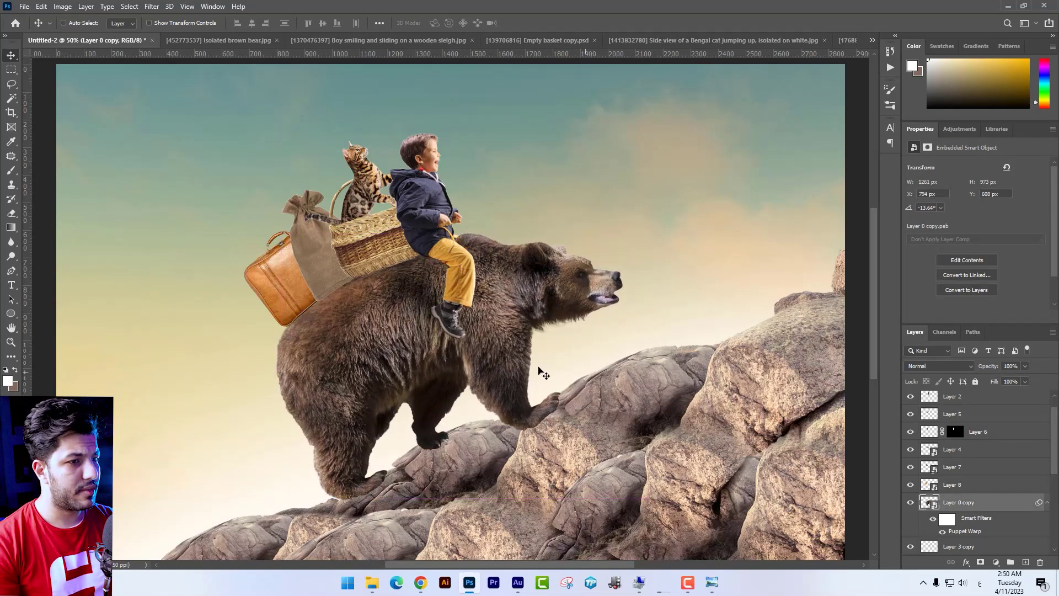
pyautogui.moveTo(571, 348); pyautogui.dragTo(627, 300)
pyautogui.click(1026, 562)
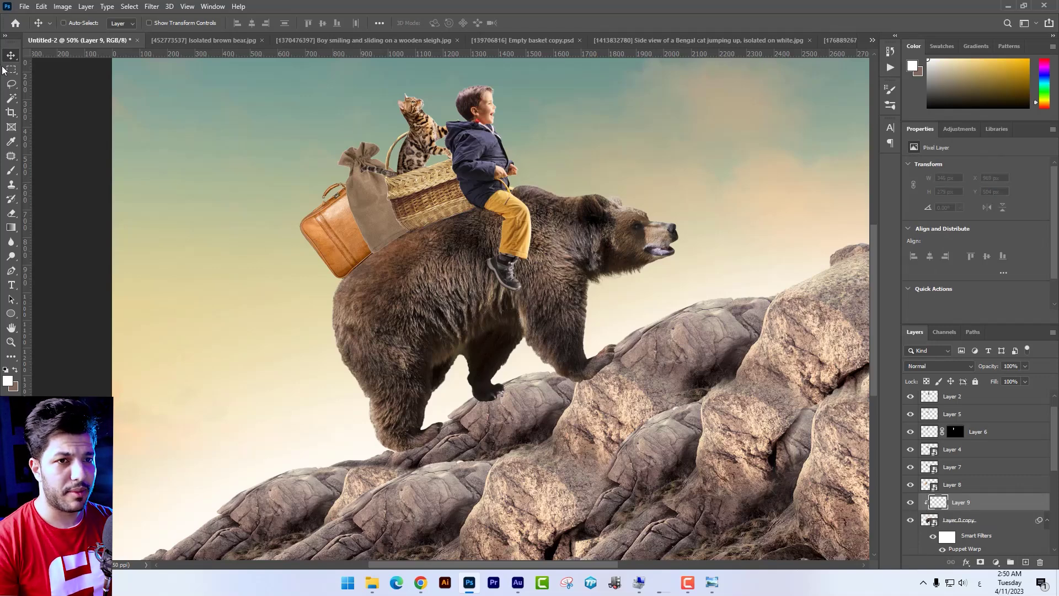
# Set the foreground color to orange #dc5600 and the clipped Layer 9's blend mode to Soft Light.
pyautogui.click(11, 170)
pyautogui.rightClick(626, 258)
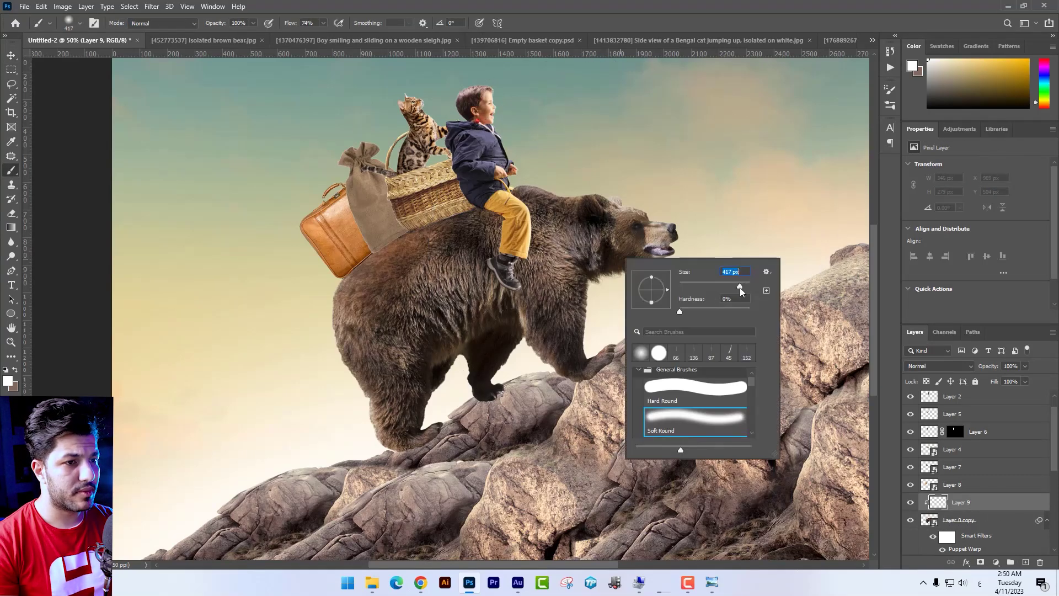
pyautogui.click(9, 379)
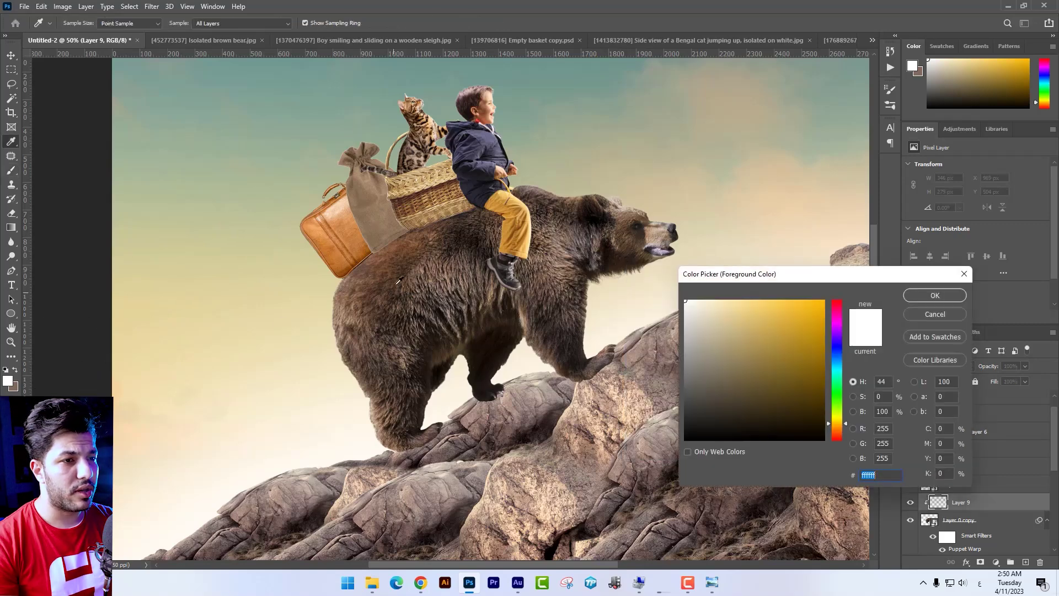
pyautogui.click(396, 245)
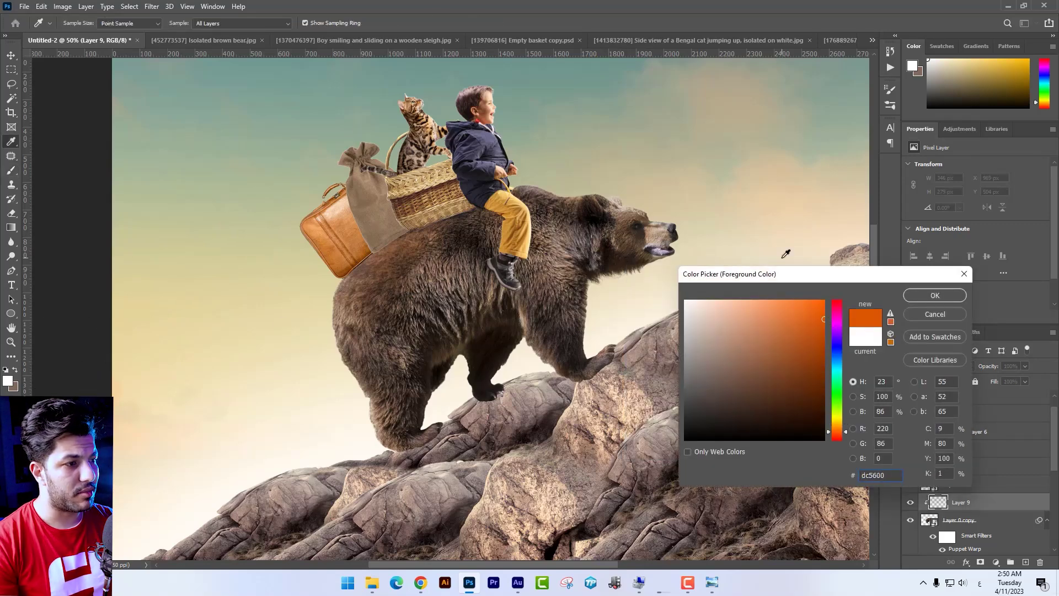
pyautogui.press('Return')
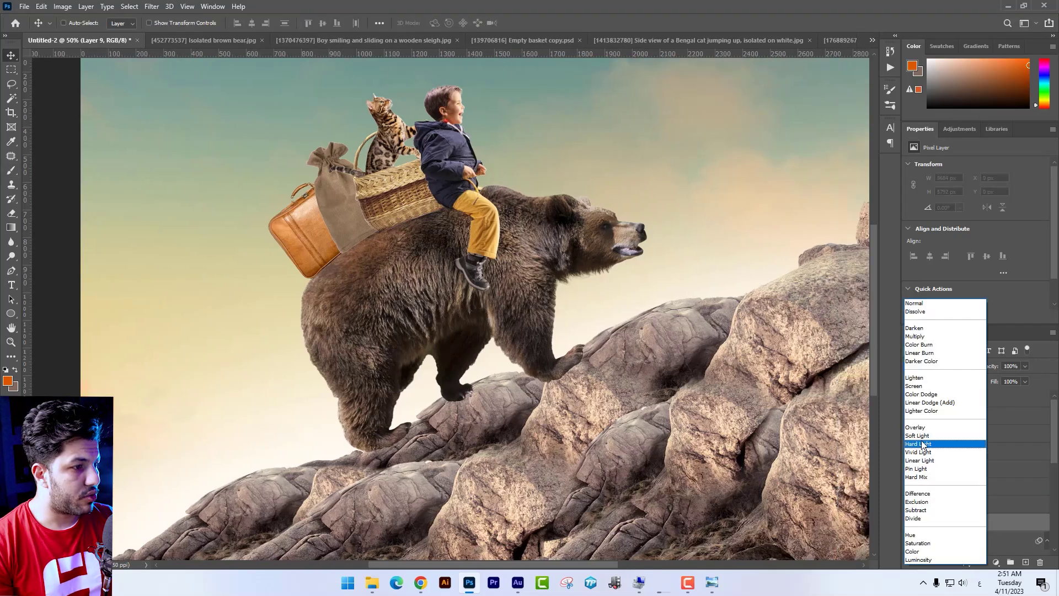
pyautogui.click(937, 444)
# Change the foreground color to a muted medium brown based on a sample of the bear's fur.
pyautogui.click(7, 382)
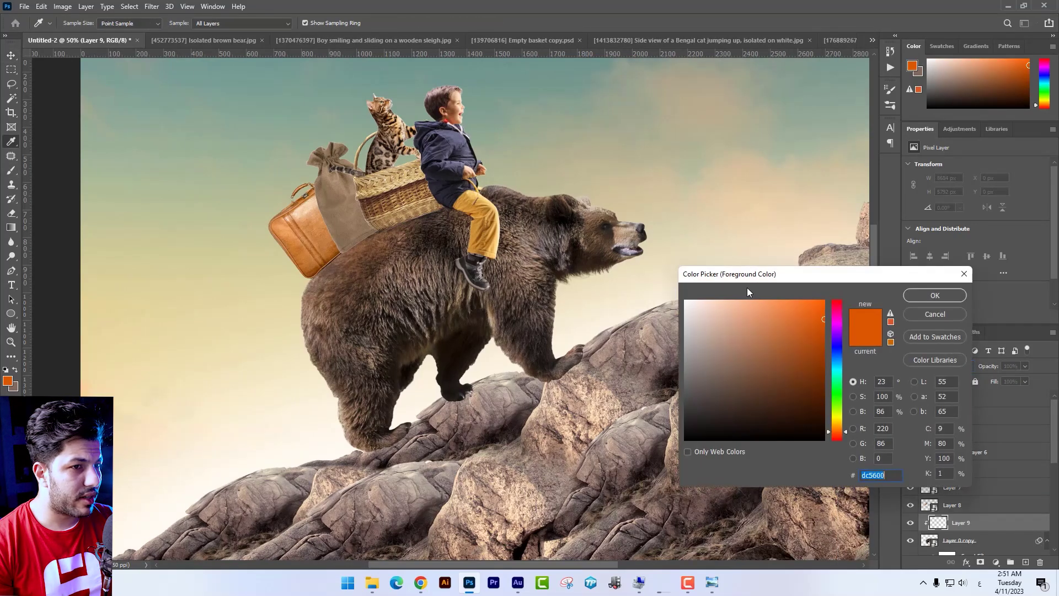
pyautogui.click(411, 261)
pyautogui.click(380, 253)
pyautogui.click(426, 267)
pyautogui.click(756, 362)
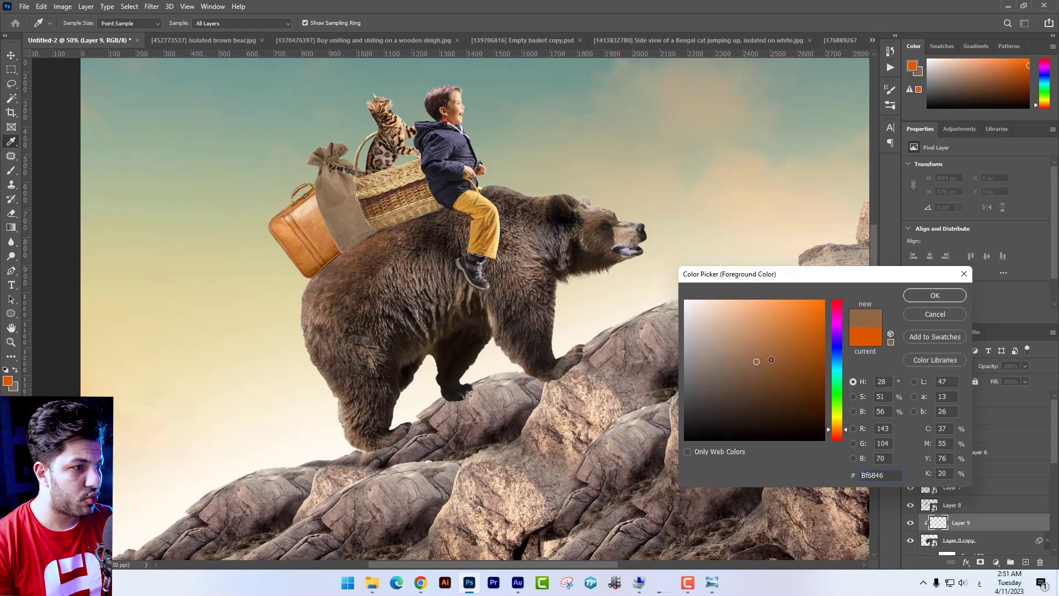
pyautogui.click(907, 295)
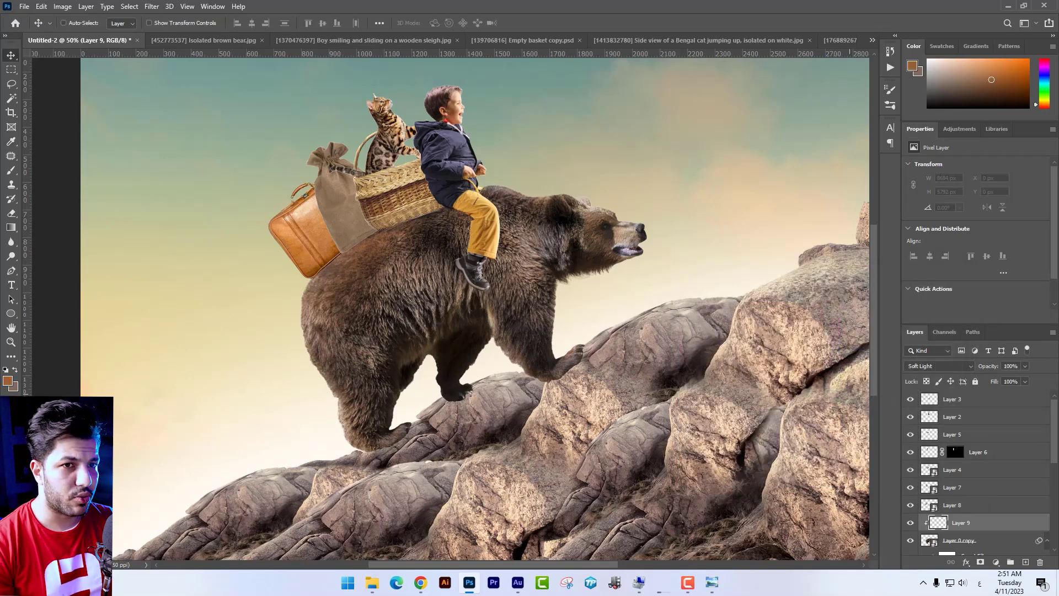
# Paint brown over the bear's whole body on Layer 9 with a soft 417 px brush at 60% flow, comparing it with the layer hidden.
pyautogui.click(11, 169)
pyautogui.moveTo(461, 257)
pyautogui.mouseDown()
pyautogui.moveTo(483, 231)
pyautogui.moveTo(345, 377)
pyautogui.moveTo(407, 254)
pyautogui.moveTo(372, 218)
pyautogui.moveTo(332, 316)
pyautogui.moveTo(329, 402)
pyautogui.moveTo(382, 454)
pyautogui.moveTo(378, 408)
pyautogui.moveTo(475, 334)
pyautogui.moveTo(525, 334)
pyautogui.moveTo(513, 264)
pyautogui.moveTo(535, 217)
pyautogui.moveTo(589, 234)
pyautogui.moveTo(681, 235)
pyautogui.moveTo(608, 205)
pyautogui.moveTo(429, 174)
pyautogui.moveTo(445, 267)
pyautogui.moveTo(353, 372)
pyautogui.moveTo(552, 235)
pyautogui.mouseUp()
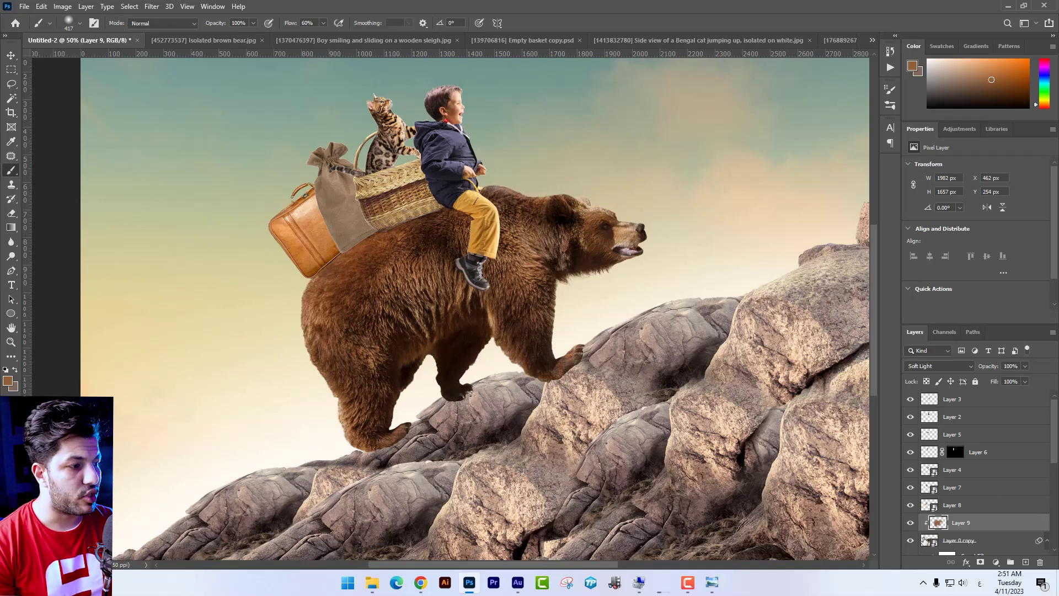
pyautogui.click(911, 523)
pyautogui.click(910, 522)
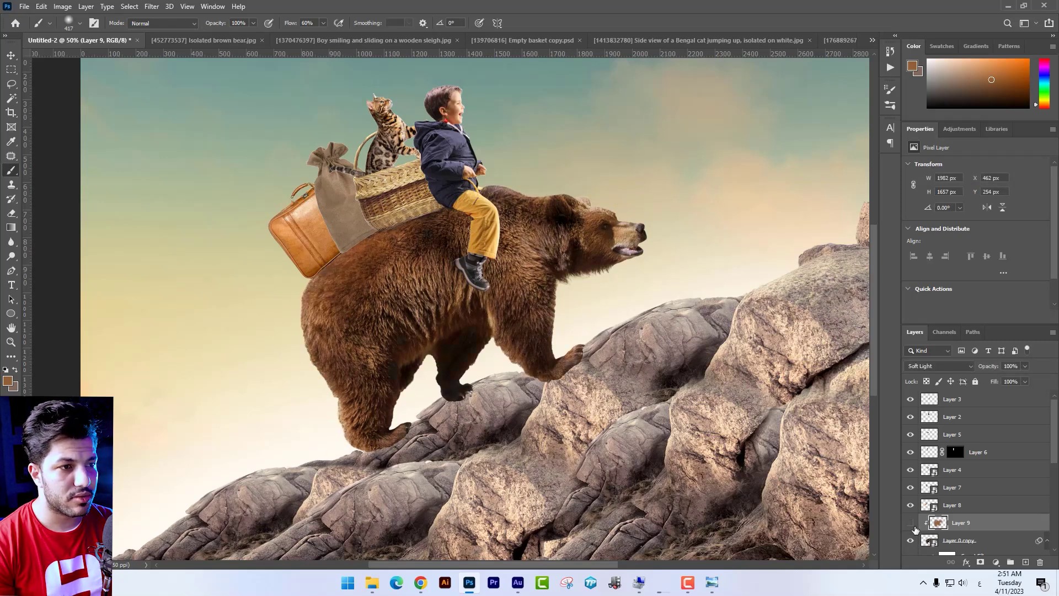
pyautogui.click(910, 523)
pyautogui.click(910, 523)
pyautogui.click(910, 523)
pyautogui.click(911, 523)
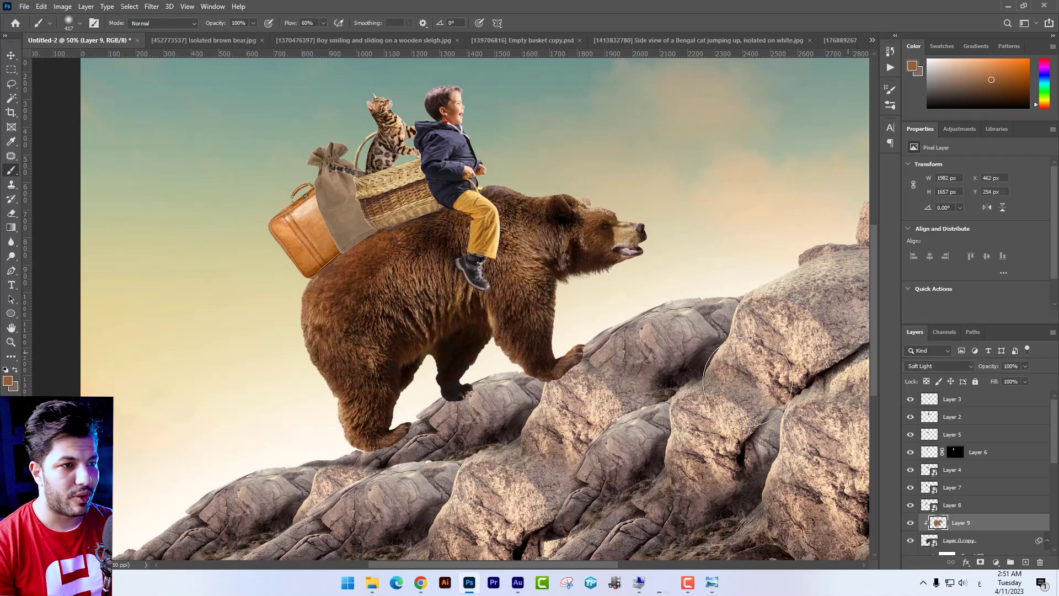
# Apply the Sharpen More filter to the bear's Layer 0 copy and inspect the fur up close.
pyautogui.hotkey('ctrl', '+')
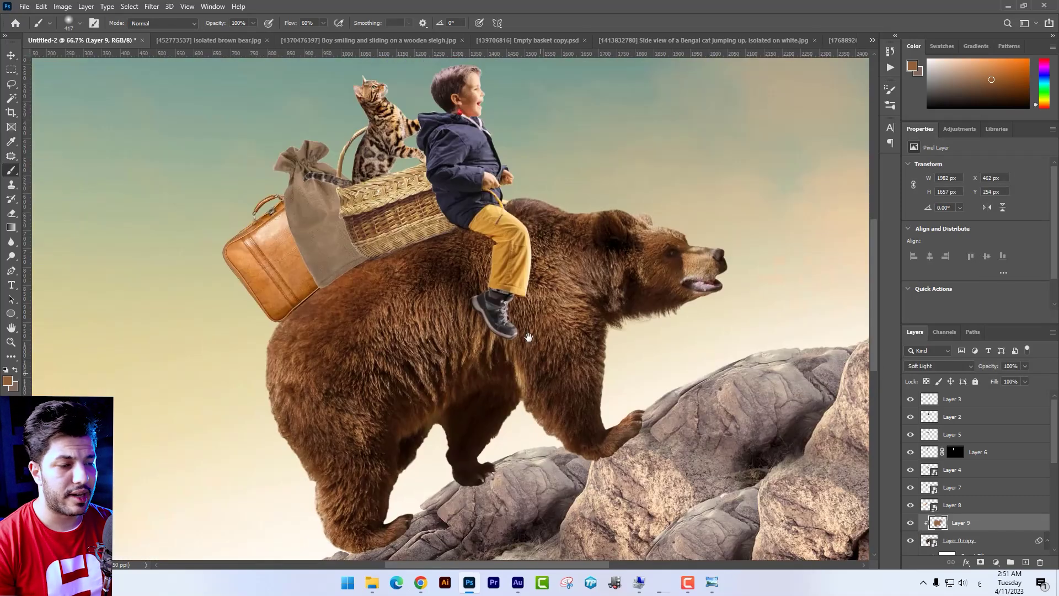
pyautogui.hotkey('ctrl', '+')
pyautogui.press('v')
pyautogui.moveTo(556, 203)
pyautogui.mouseDown()
pyautogui.moveTo(412, 198)
pyautogui.moveTo(464, 192)
pyautogui.moveTo(484, 125)
pyautogui.mouseUp()
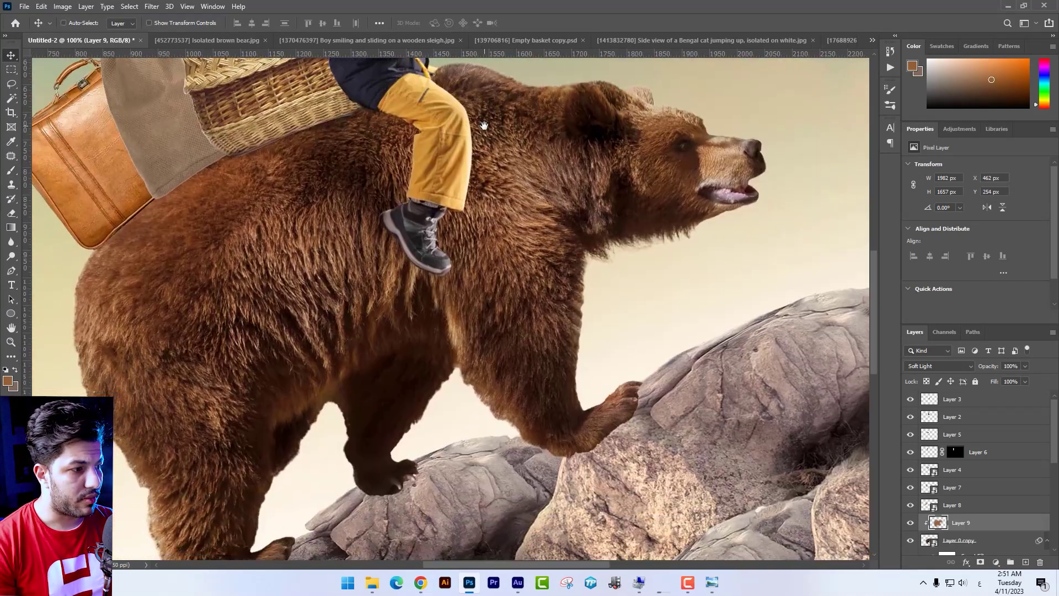
pyautogui.click(972, 543)
pyautogui.moveTo(571, 233); pyautogui.dragTo(628, 243)
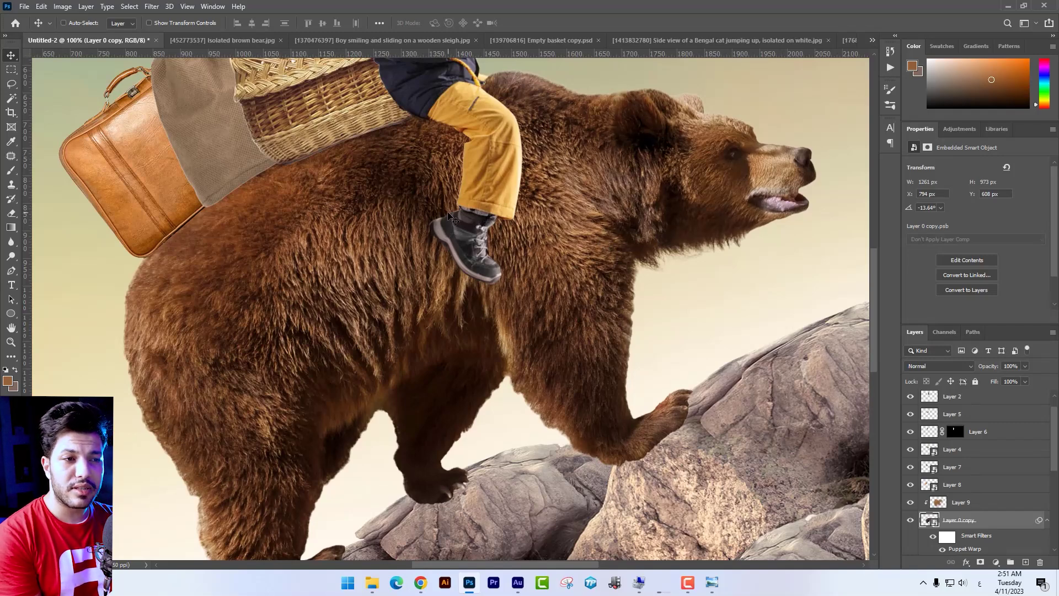
pyautogui.click(150, 6)
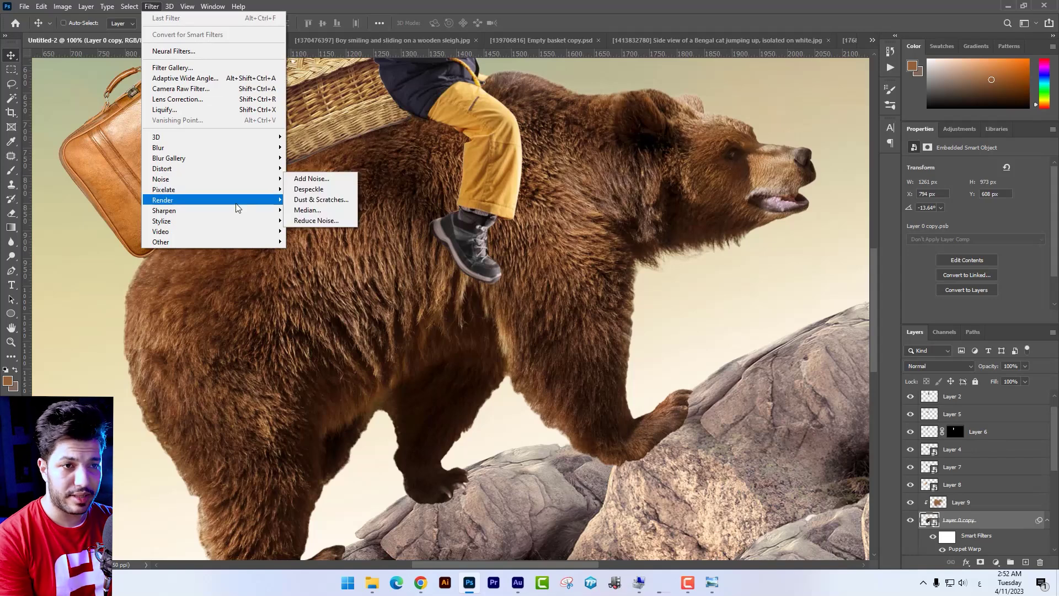
pyautogui.moveTo(231, 215)
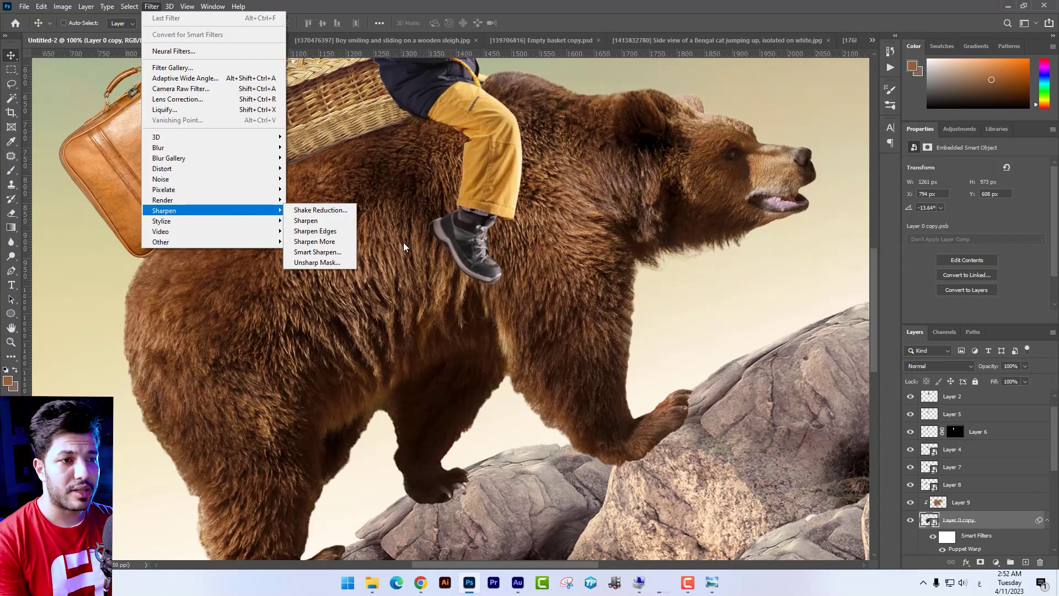
pyautogui.click(341, 242)
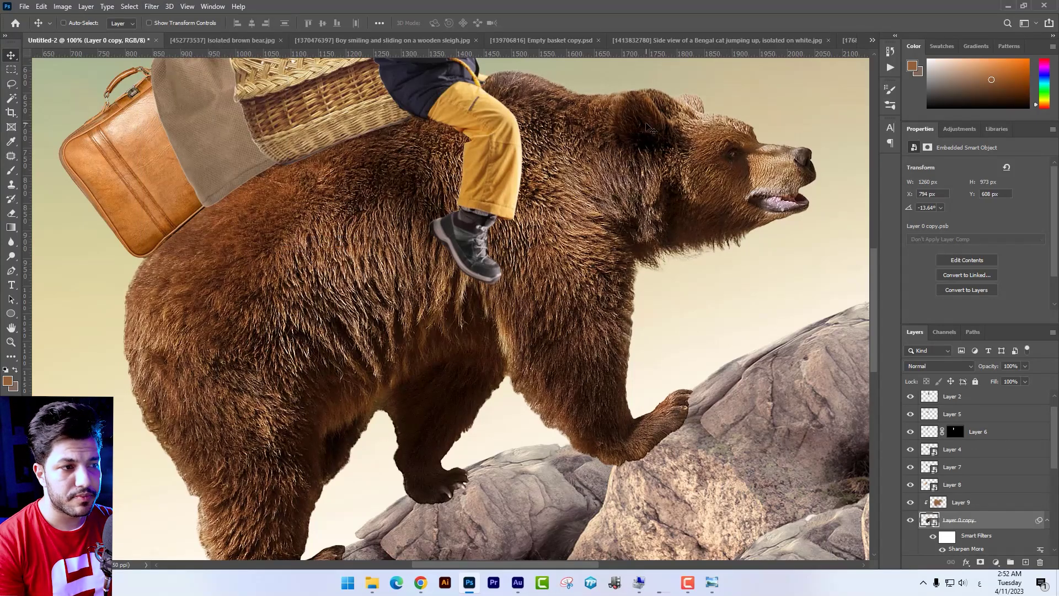
pyautogui.scroll(-2, 651, 128)
pyautogui.scroll(4, 674, 87)
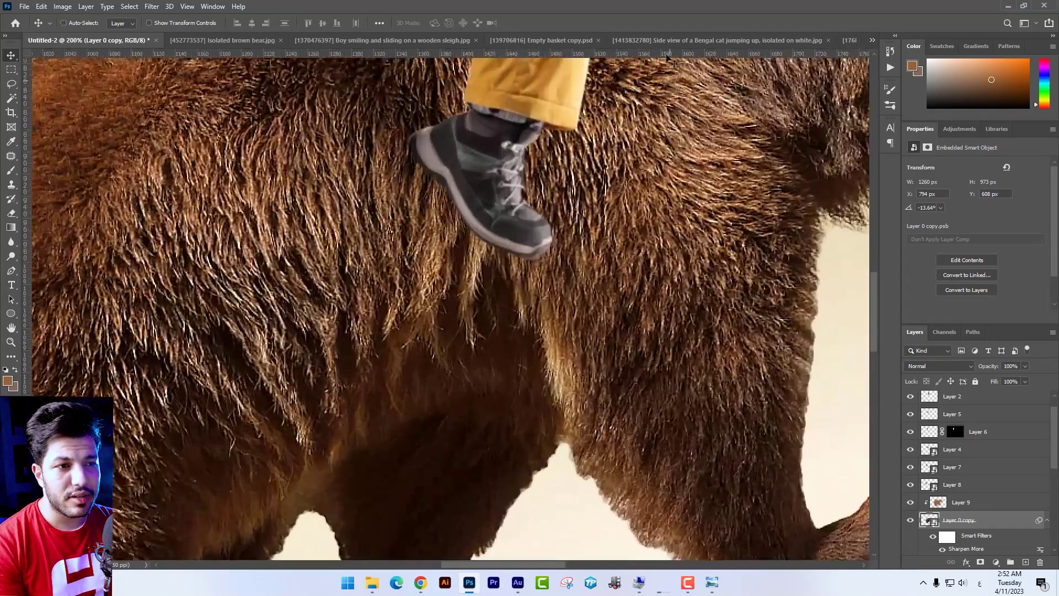
pyautogui.scroll(-2, 668, 58)
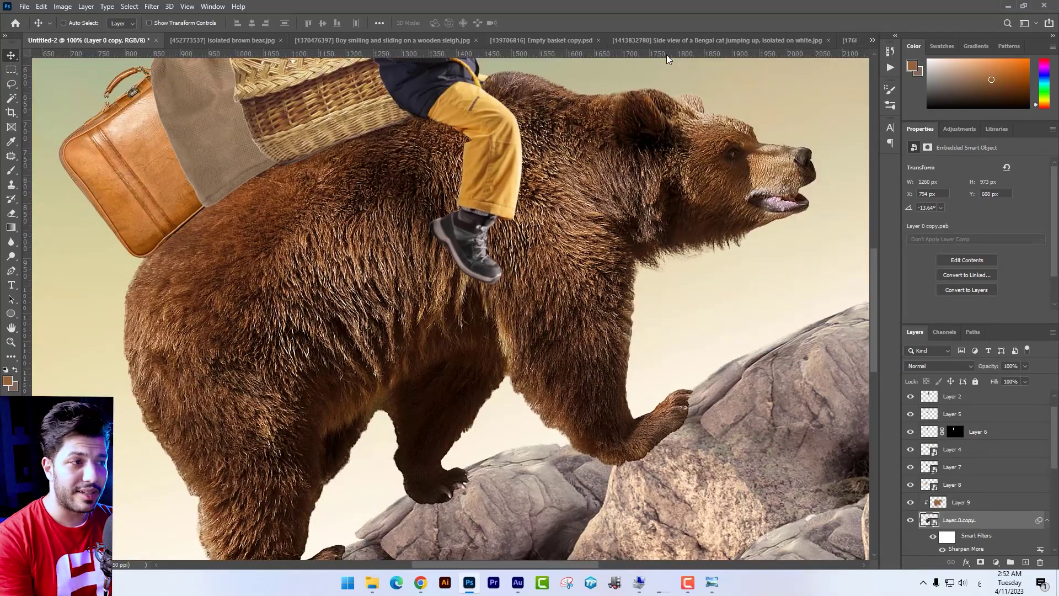
# Select the boy's Layer 2 and apply the Sharpen More filter to it.
pyautogui.scroll(4, 557, 226)
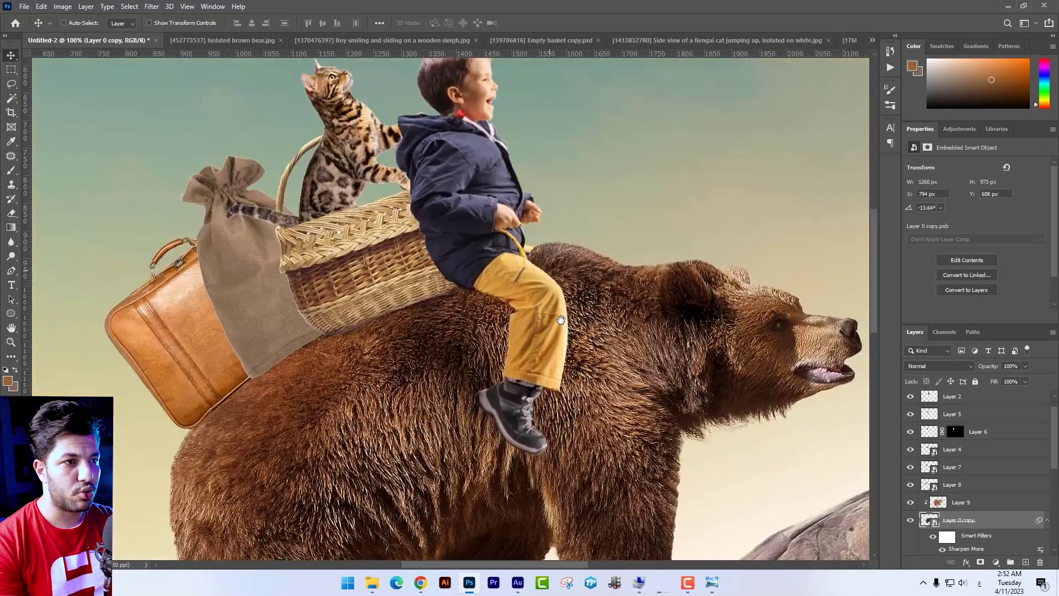
pyautogui.rightClick(492, 154)
pyautogui.click(530, 159)
pyautogui.moveTo(514, 165); pyautogui.dragTo(509, 135)
pyautogui.hotkey('ctrl', 'z')
pyautogui.hotkey('ctrl', 'z')
pyautogui.click(146, 10)
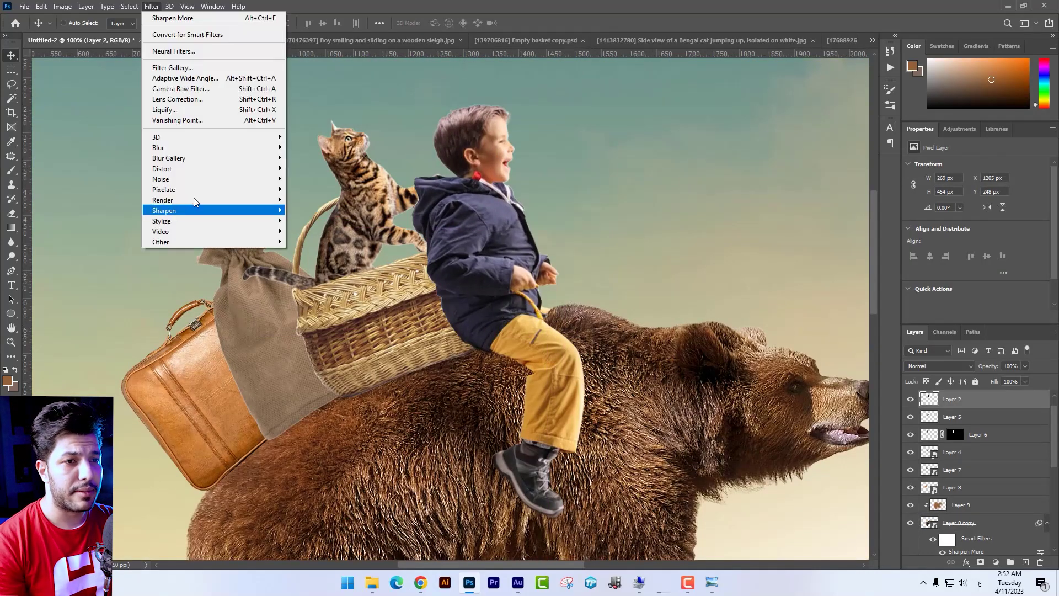
pyautogui.moveTo(190, 205)
pyautogui.click(310, 244)
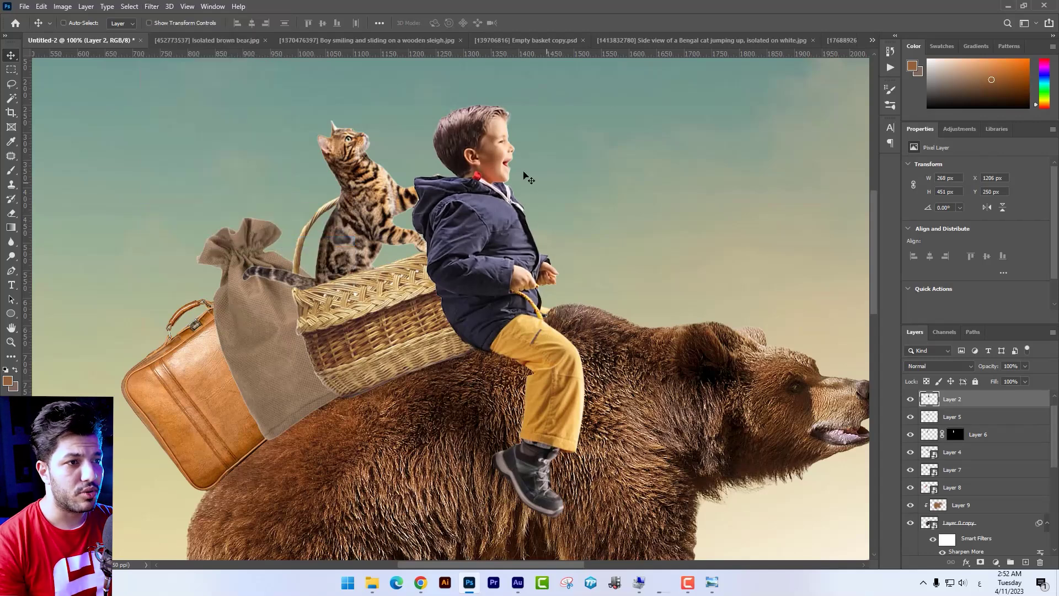
# Select the cat's Layer 6 and apply the Sharpen More filter to it.
pyautogui.rightClick(408, 154)
pyautogui.click(379, 160)
pyautogui.hotkey('ctrl', 'alt', 'f')
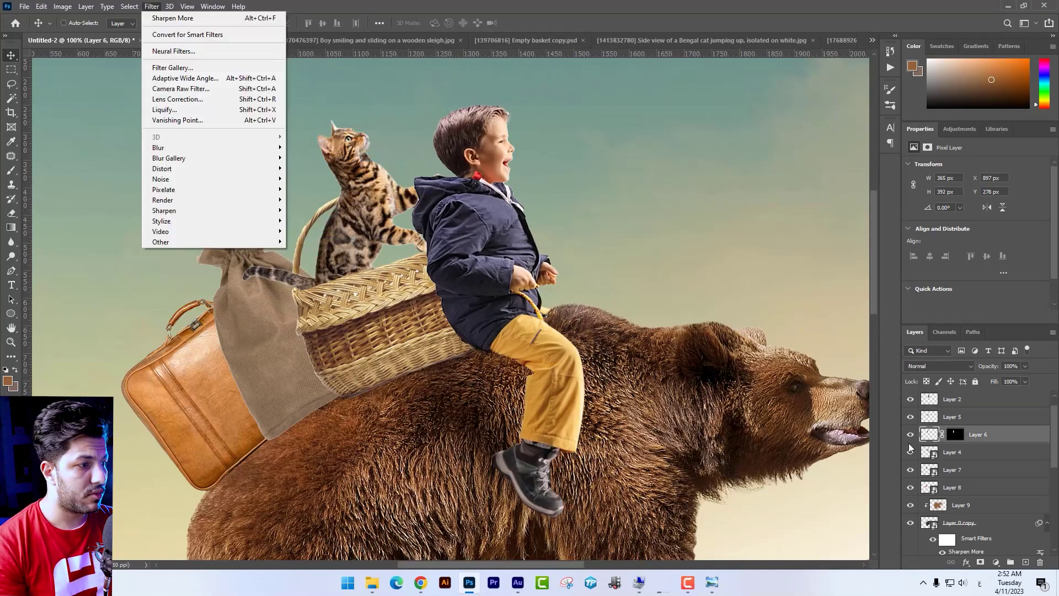
pyautogui.click(152, 10)
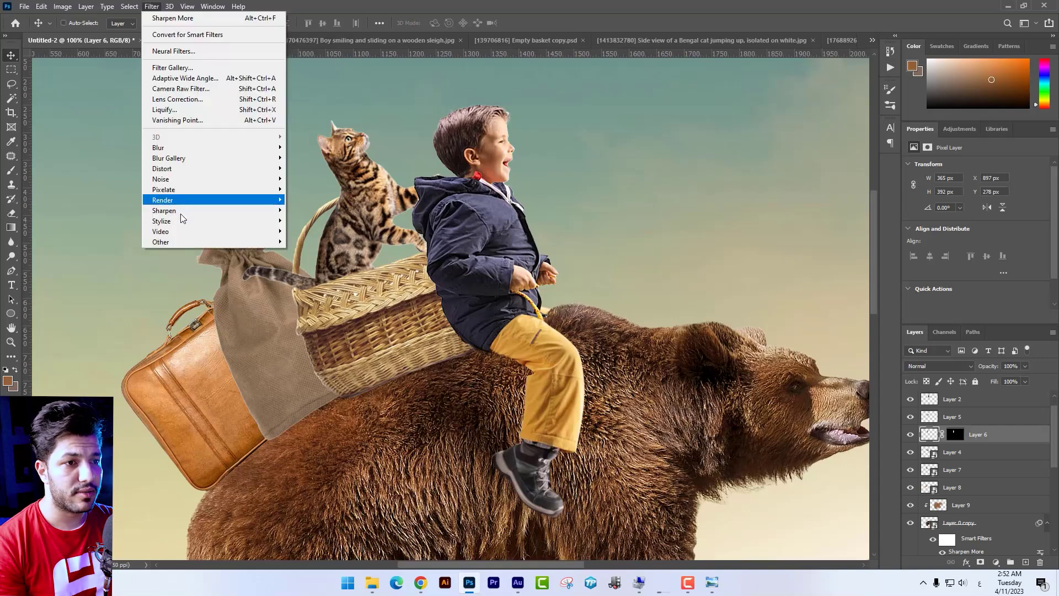
pyautogui.moveTo(190, 206)
pyautogui.click(309, 241)
pyautogui.moveTo(454, 260); pyautogui.dragTo(511, 234)
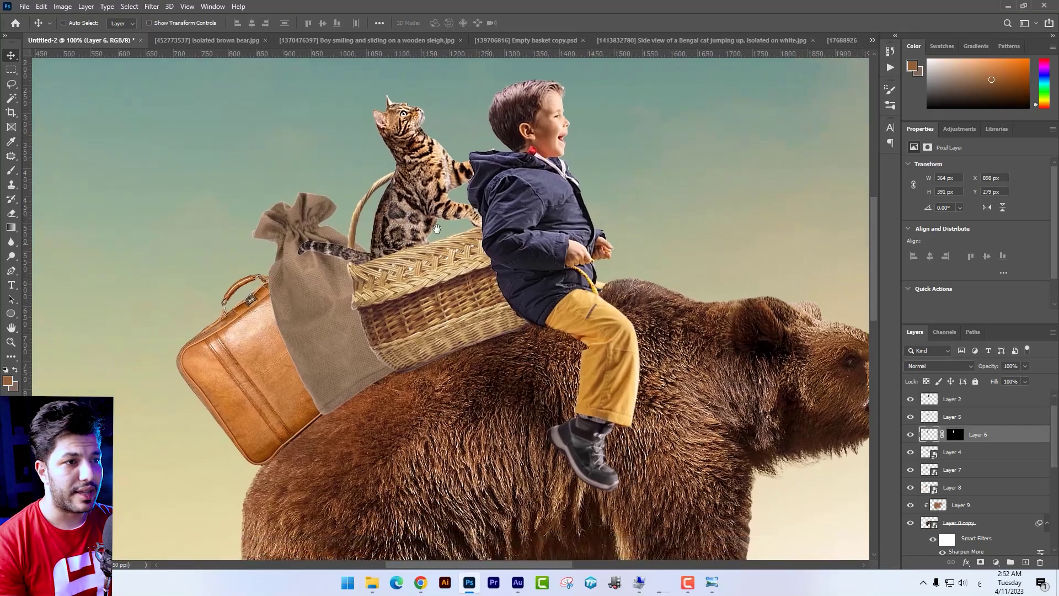
pyautogui.hotkey('ctrl', '-')
pyautogui.hotkey('ctrl', '+')
# Sharpen the burlap sack on Layer 7 with the Sharpen More filter.
pyautogui.rightClick(304, 292)
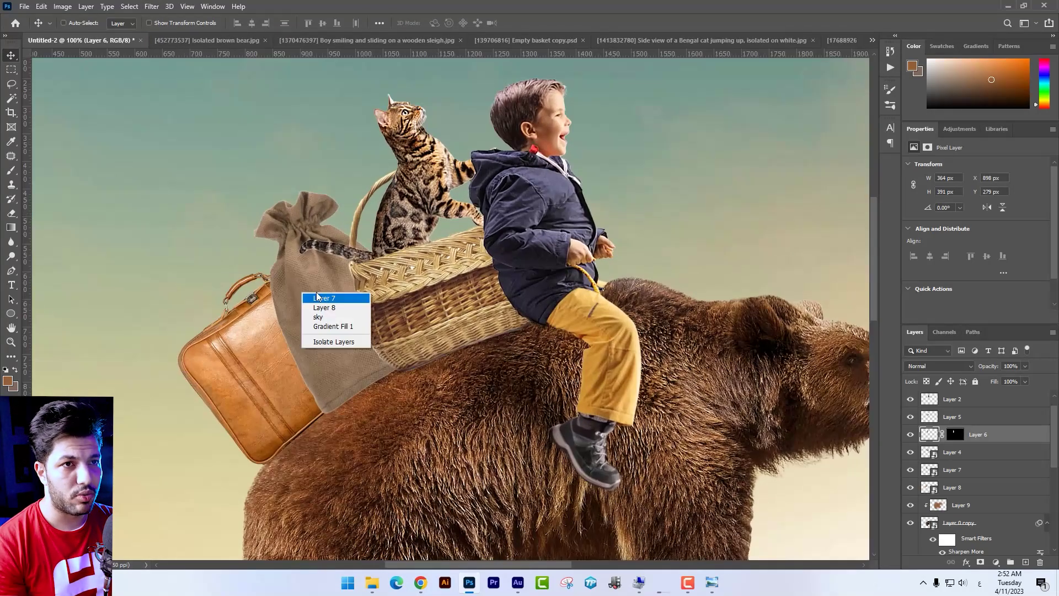
pyautogui.click(321, 307)
pyautogui.hotkey('ctrl', 'alt', 'f')
# Apply the Sharpen More filter to the suitcase's Layer 8 and review the whole composite.
pyautogui.click(247, 362)
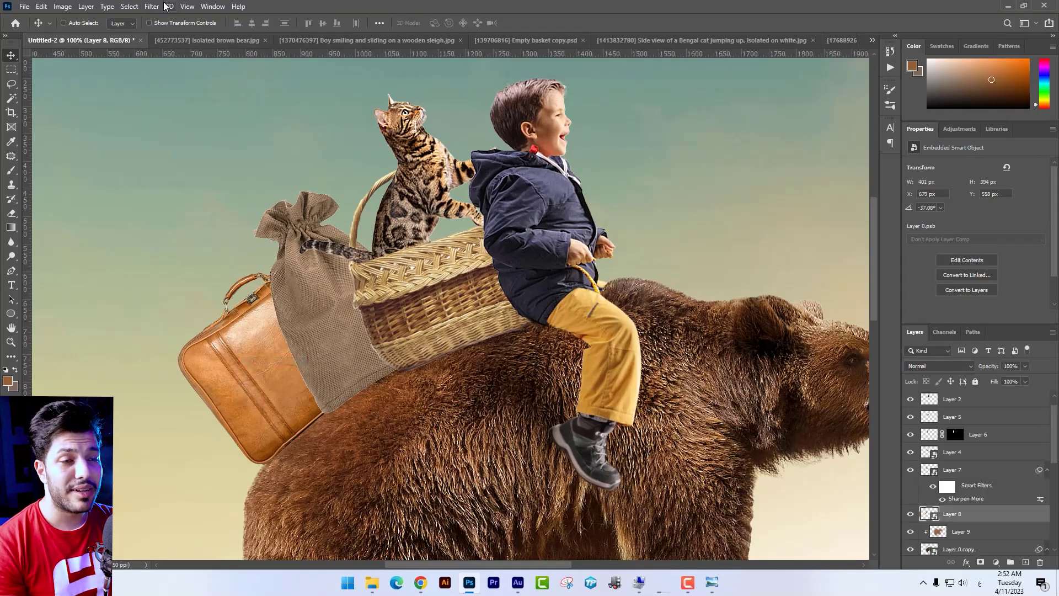
pyautogui.click(151, 6)
pyautogui.moveTo(271, 211)
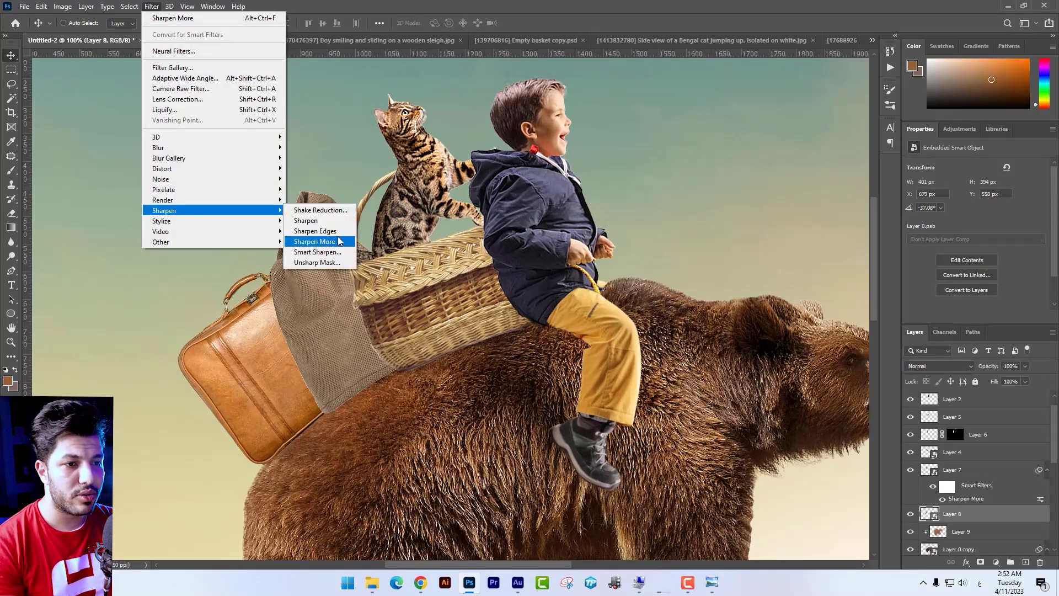
pyautogui.click(339, 241)
pyautogui.hotkey('ctrl', '-')
pyautogui.hotkey('ctrl', '-')
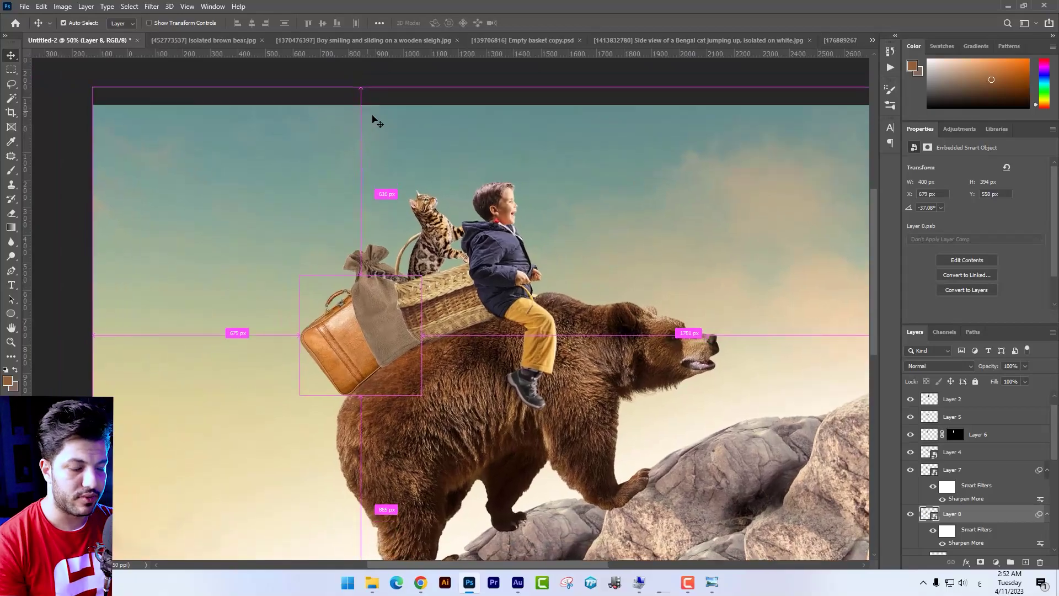
pyautogui.hotkey('ctrl', '+')
pyautogui.moveTo(739, 419); pyautogui.dragTo(596, 312)
pyautogui.hotkey('ctrl', '-')
pyautogui.hotkey('ctrl', '+')
pyautogui.moveTo(512, 261); pyautogui.dragTo(571, 309)
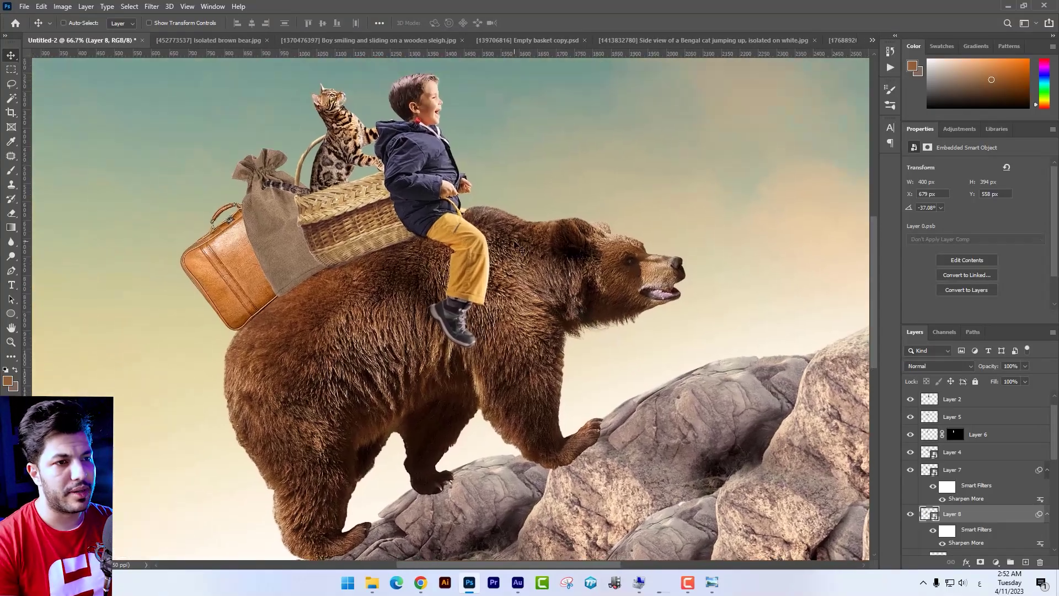
# Select the boy's Layer 2 together with Layer 3 and reposition them on the bear's back.
pyautogui.hotkey('ctrl', '+')
pyautogui.moveTo(510, 342); pyautogui.dragTo(534, 405)
pyautogui.moveTo(421, 209); pyautogui.dragTo(548, 270)
pyautogui.moveTo(529, 216); pyautogui.dragTo(471, 260)
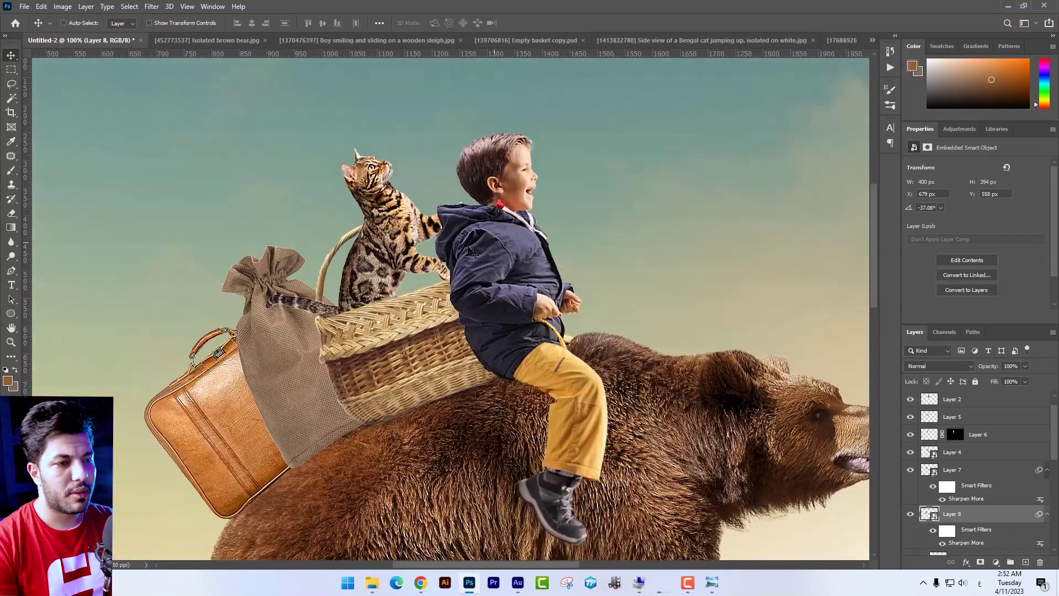
pyautogui.rightClick(516, 258)
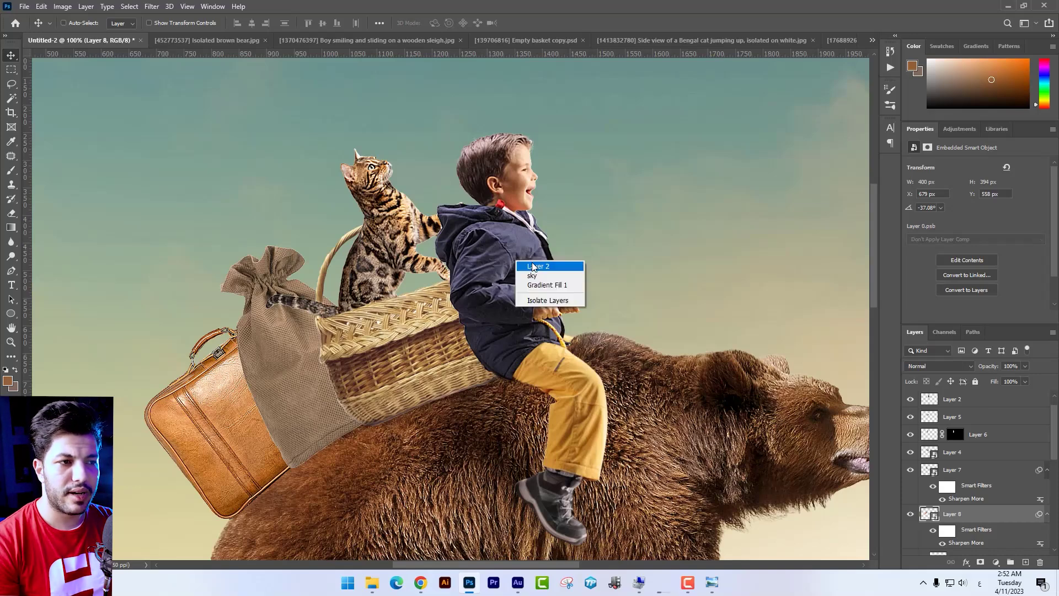
pyautogui.click(530, 264)
pyautogui.rightClick(574, 405)
pyautogui.keyDown('shift'); pyautogui.click(595, 409); pyautogui.keyUp('shift')
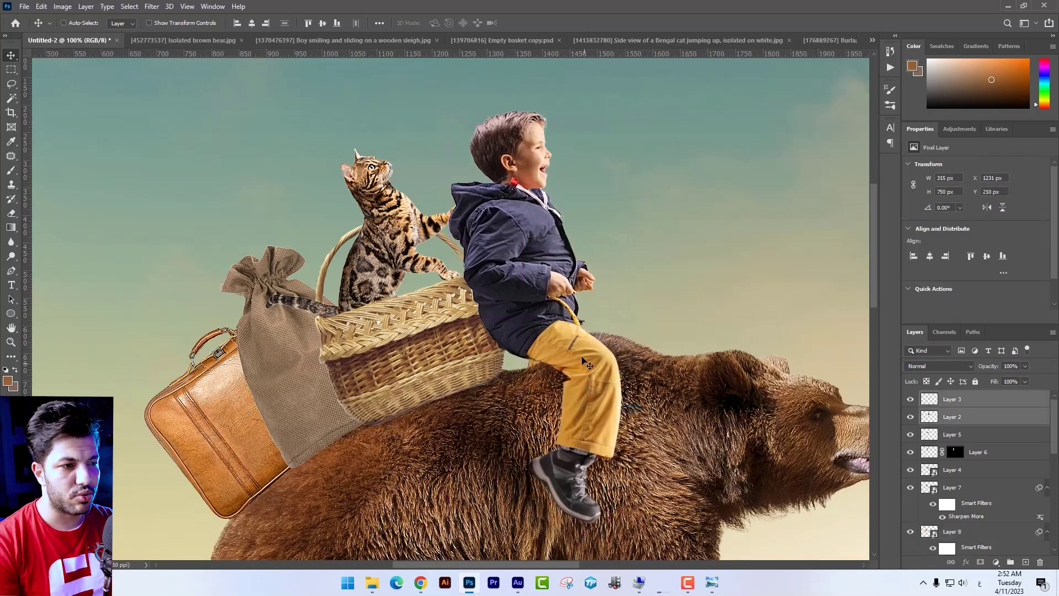
pyautogui.moveTo(571, 346); pyautogui.dragTo(590, 342)
# Scale the boy's two layers down to 378 × 728 px and nudge them slightly left to X 1237 px.
pyautogui.hotkey('ctrl', '-')
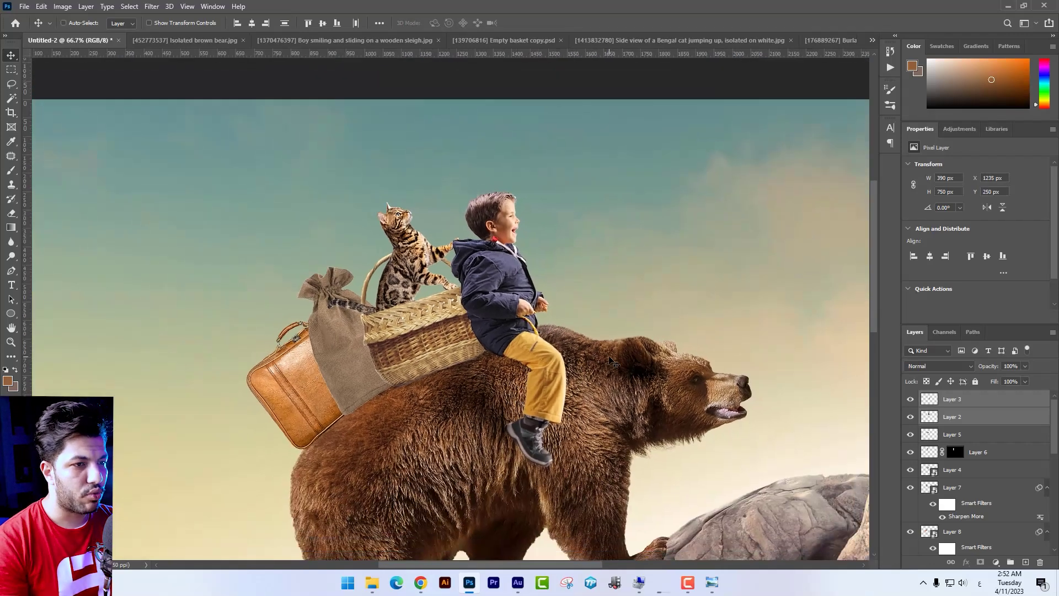
pyautogui.hotkey('ctrl', '-')
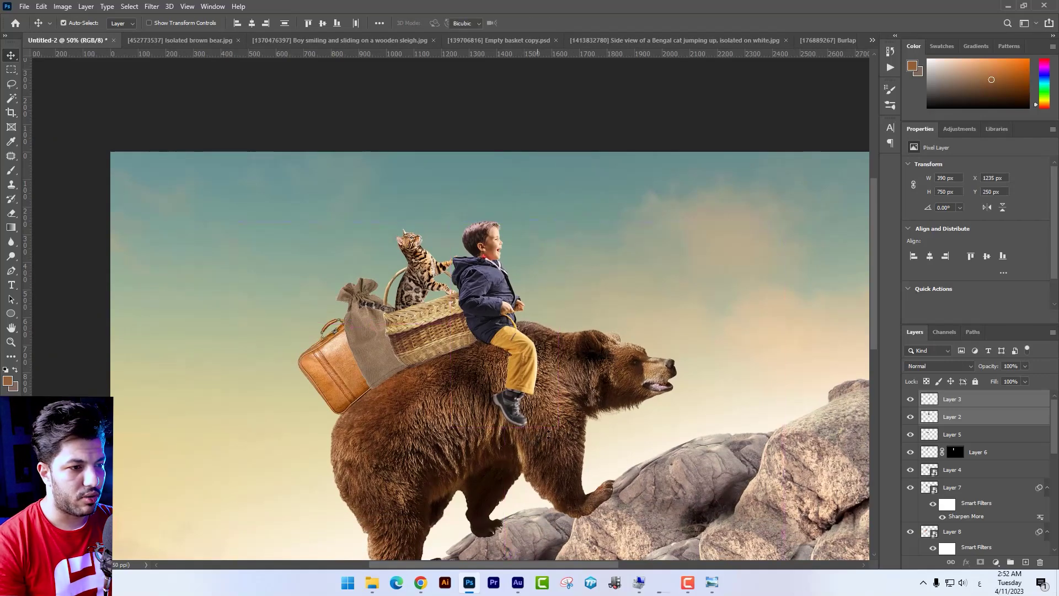
pyautogui.hotkey('ctrl', 't')
pyautogui.press('Return')
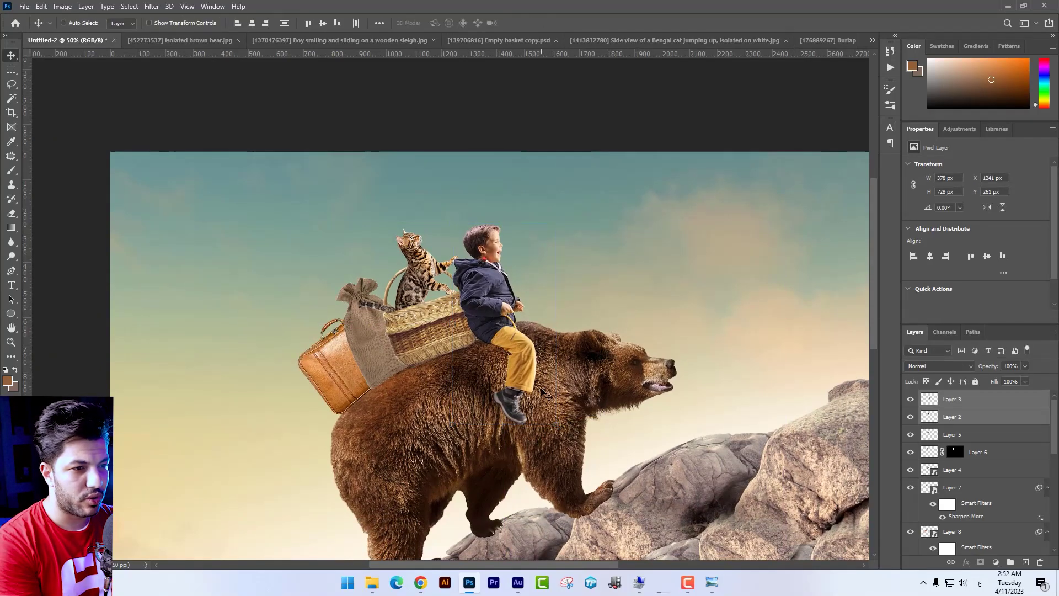
pyautogui.press('Left')
pyautogui.press('Left')
pyautogui.press('Down')
pyautogui.press('Down')
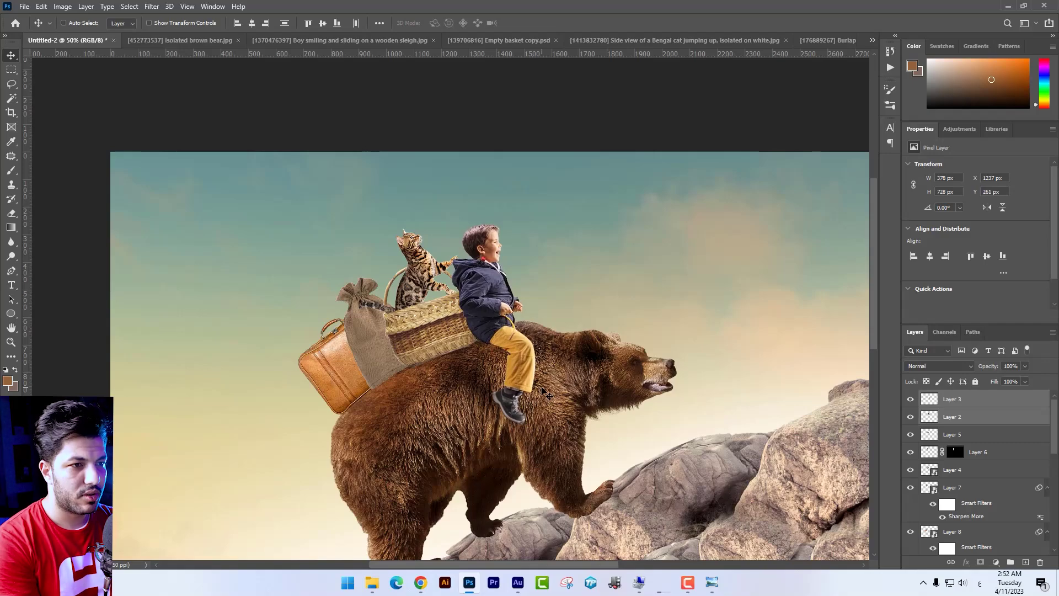
# Open the Fishing equipment.jpg image in Photoshop from New folder in File Explorer.
pyautogui.hotkey('ctrl', '+')
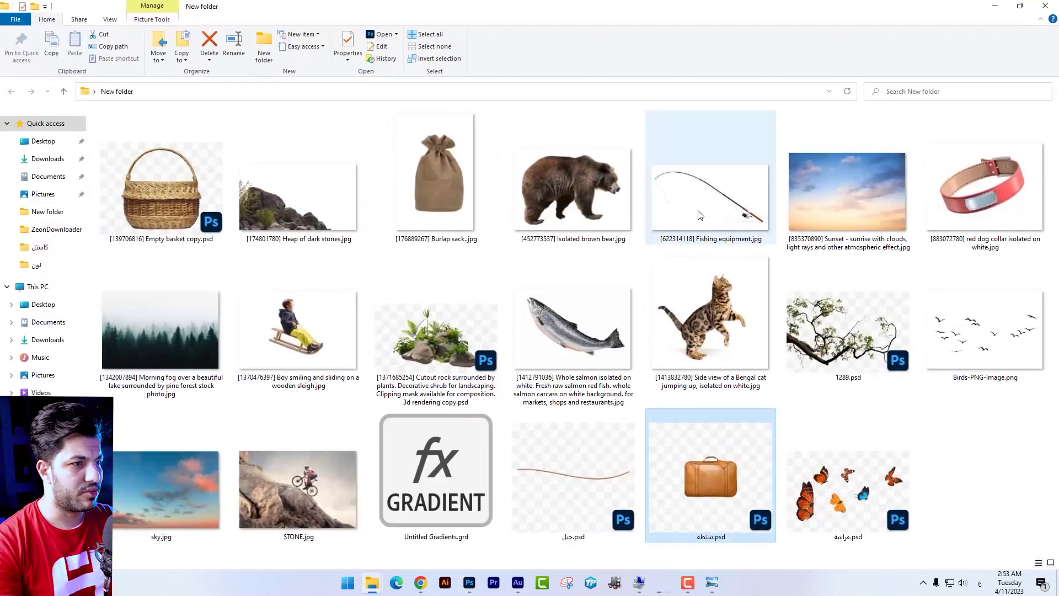
pyautogui.moveTo(672, 205); pyautogui.dragTo(714, 33)
pyautogui.hotkey('alt', 'Tab')
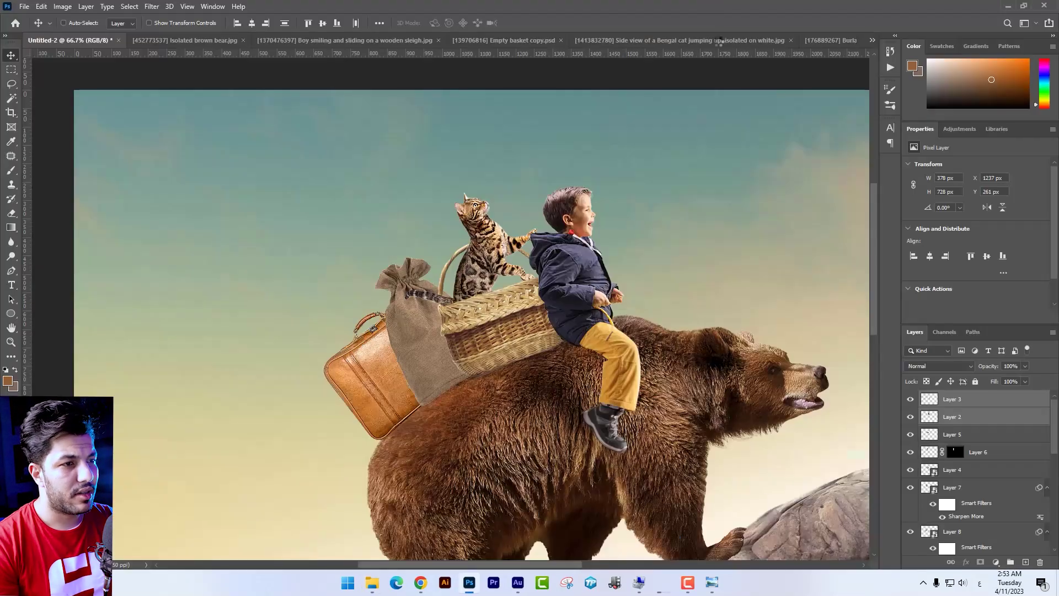
pyautogui.hotkey('ctrl', '-')
pyautogui.hotkey('ctrl', '+')
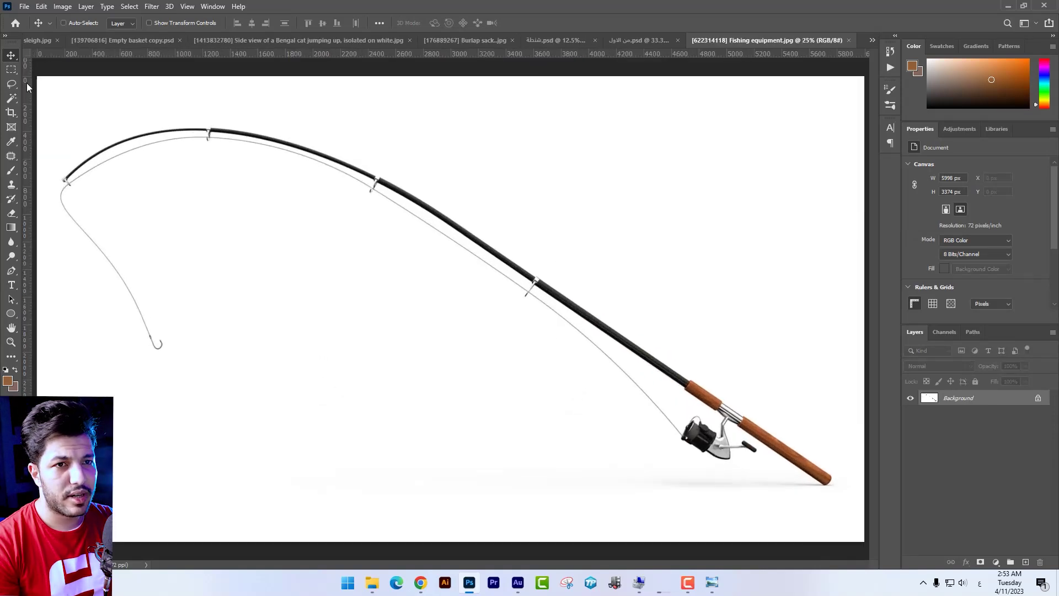
# Select the white background around the fishing rod with the Magic Wand, unlock the Background layer and delete the selected area.
pyautogui.click(12, 100)
pyautogui.click(649, 271)
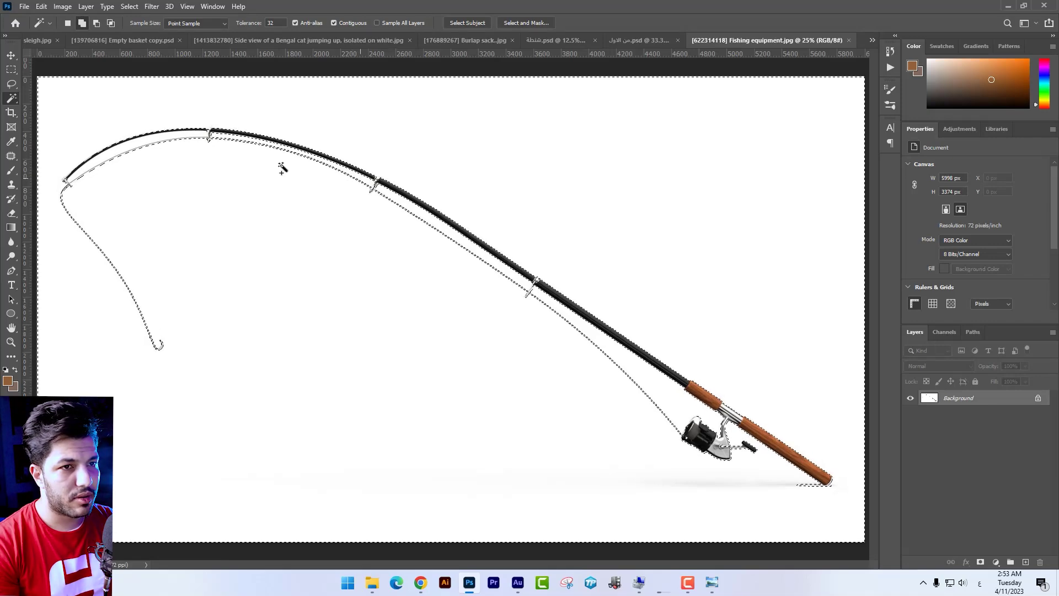
pyautogui.doubleClick(999, 397)
pyautogui.press('Return')
pyautogui.press('Delete')
pyautogui.hotkey('ctrl', 'd')
pyautogui.hotkey('ctrl', '-')
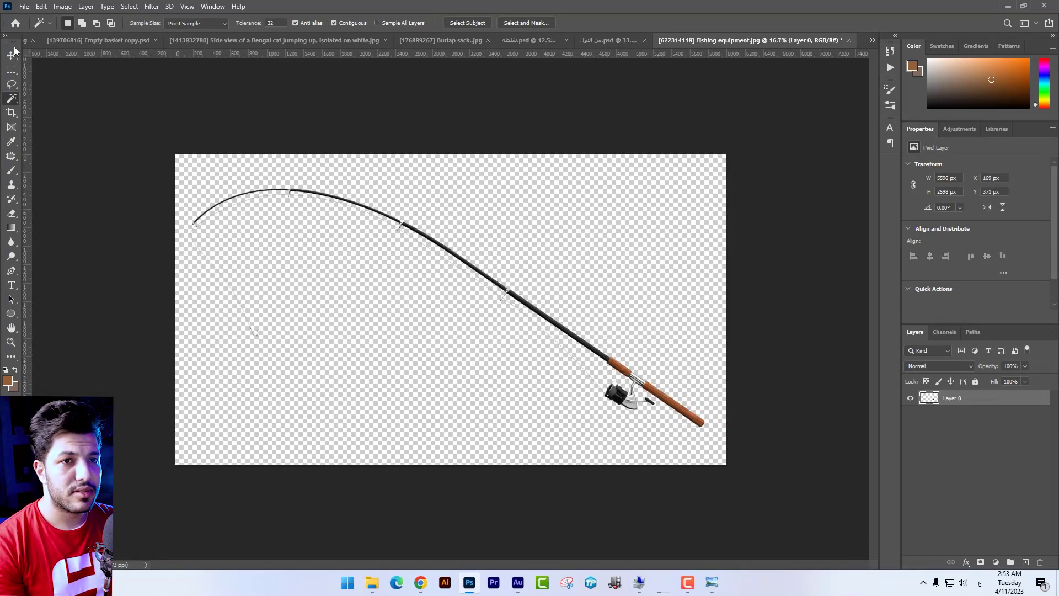
# Move the cut-out fishing rod into the Untitled-2 composite and scale it down to about 21.72% over the boy.
pyautogui.click(10, 57)
pyautogui.moveTo(496, 276); pyautogui.dragTo(395, 227)
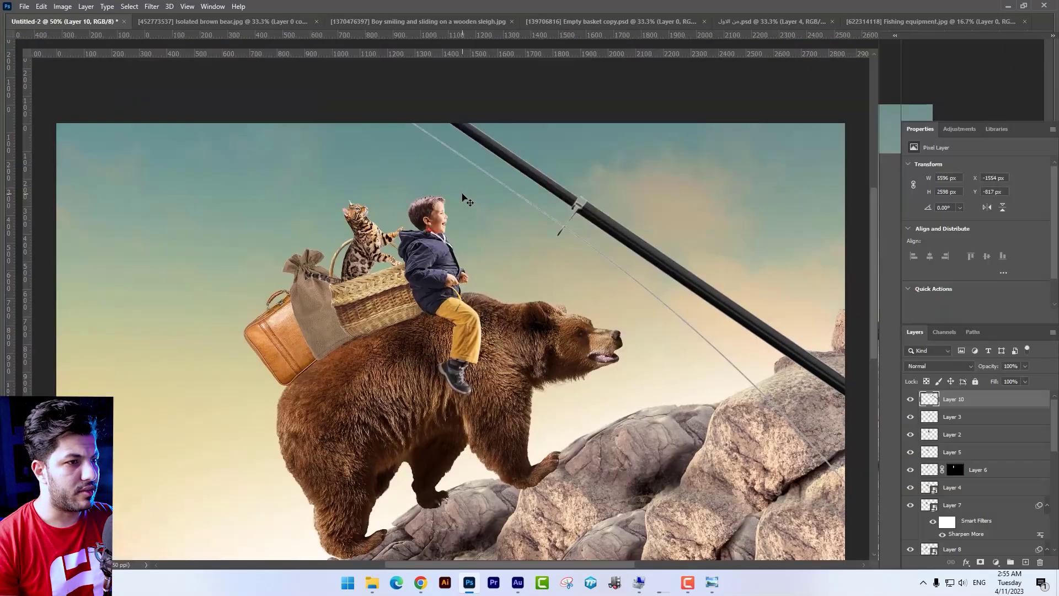
pyautogui.hotkey('ctrl', '-')
pyautogui.hotkey('ctrl', 't')
pyautogui.moveTo(706, 317); pyautogui.dragTo(478, 302)
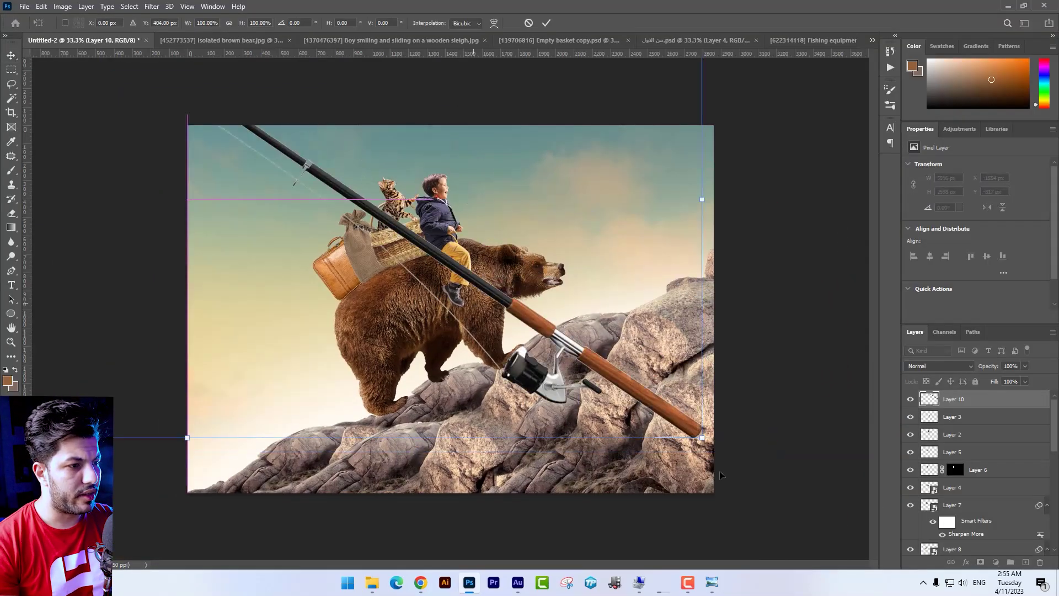
pyautogui.moveTo(702, 439); pyautogui.dragTo(584, 384)
pyautogui.press('Return')
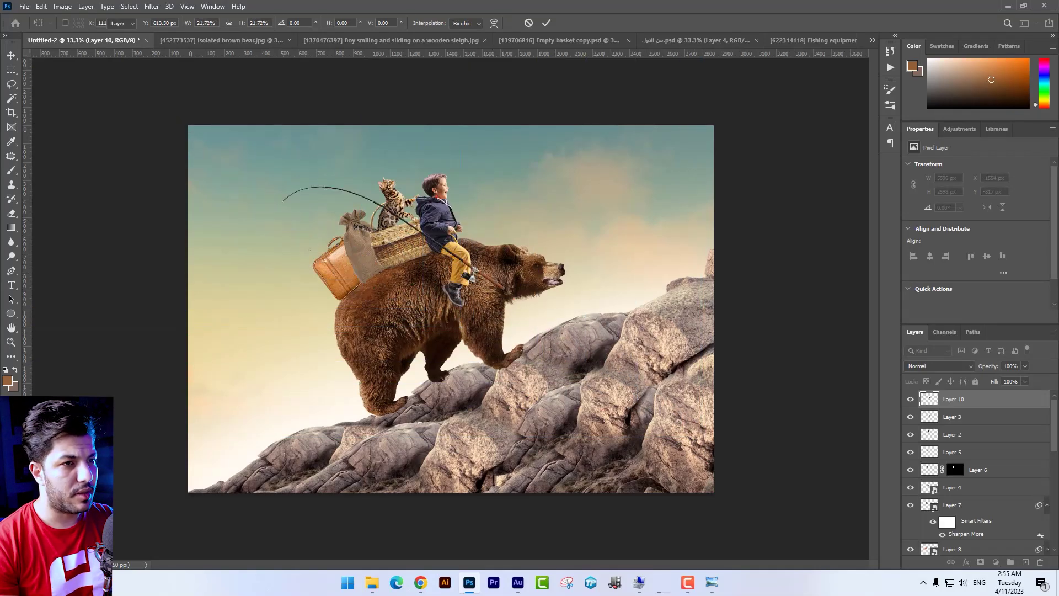
# Flip the fishing rod horizontally and rotate it upright over the basket, beside the cat.
pyautogui.hotkey('ctrl', 't')
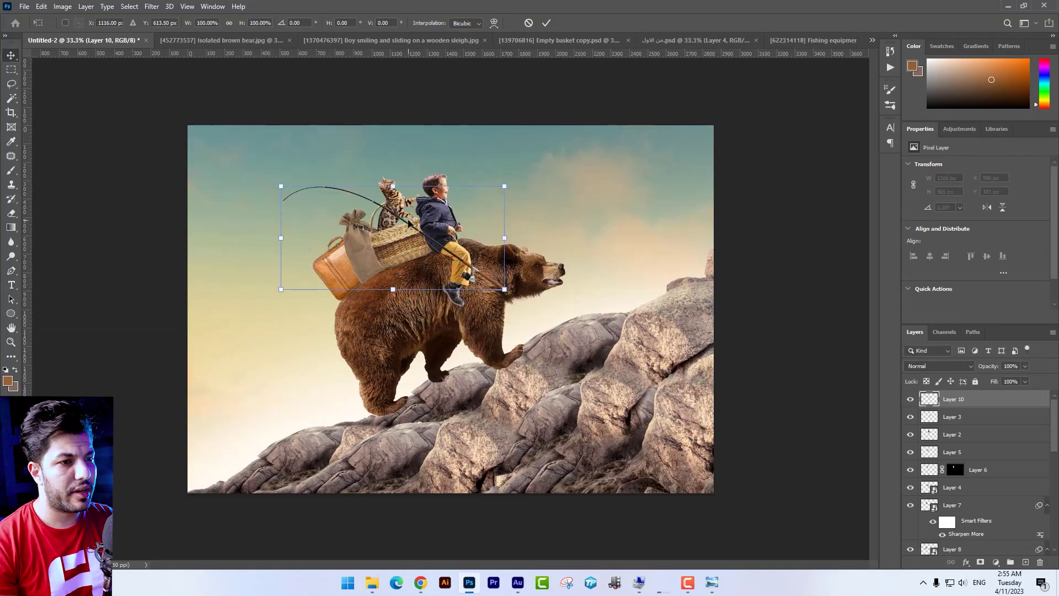
pyautogui.rightClick(409, 222)
pyautogui.click(437, 407)
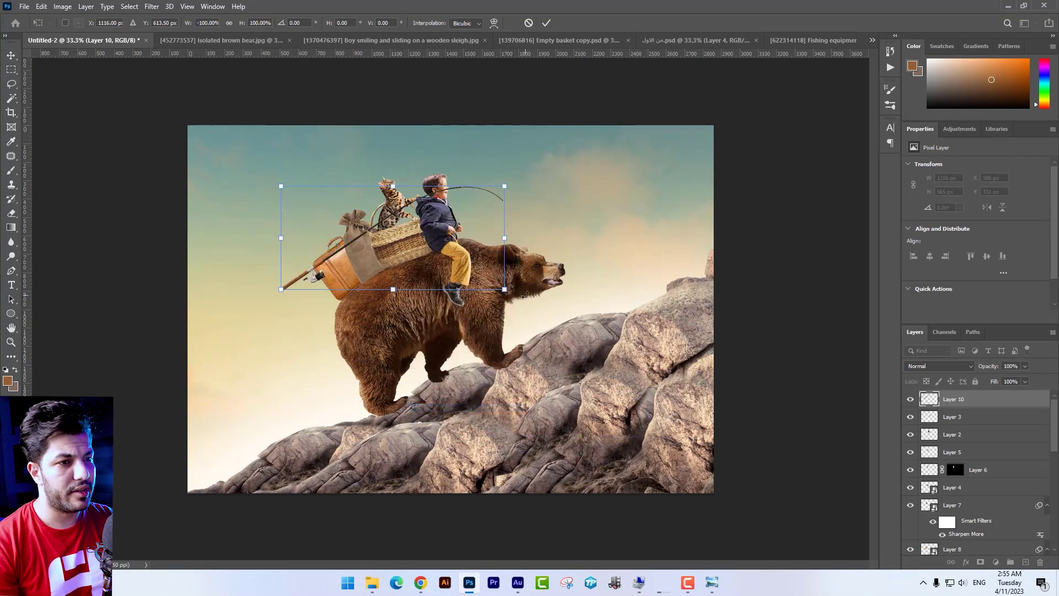
pyautogui.moveTo(525, 295); pyautogui.dragTo(492, 213)
pyautogui.press('Return')
pyautogui.hotkey('ctrl', 't')
pyautogui.moveTo(467, 346); pyautogui.dragTo(435, 296)
pyautogui.moveTo(417, 266); pyautogui.dragTo(426, 209)
# Move the fishing rod's Layer 10 below the cat's Layer 6 in the layer order.
pyautogui.hotkey('ctrl', '+')
pyautogui.hotkey('ctrl', '+')
pyautogui.hotkey('ctrl', '+')
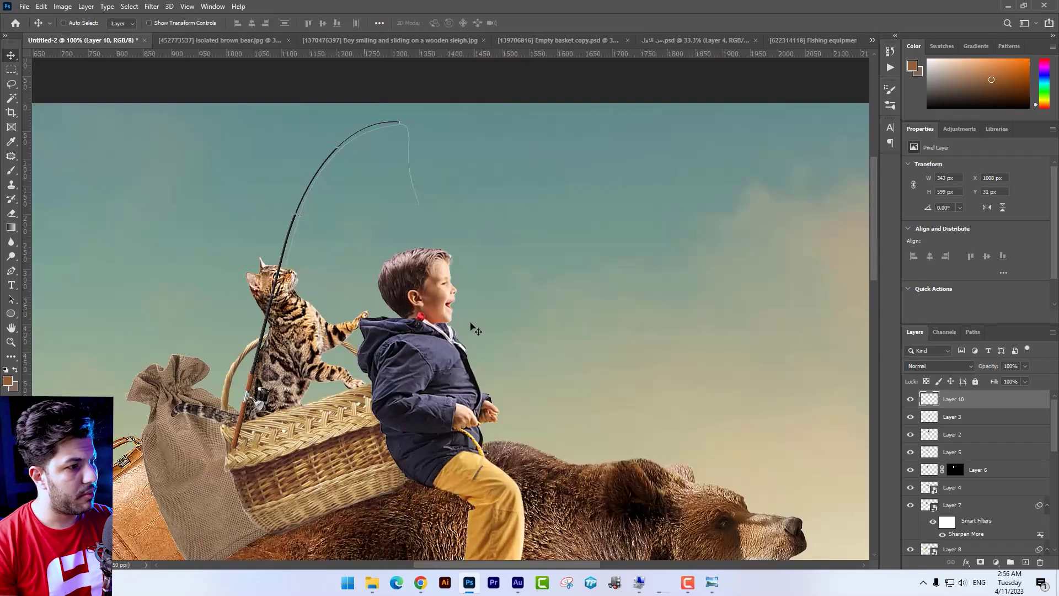
pyautogui.moveTo(1012, 402); pyautogui.dragTo(987, 510)
pyautogui.moveTo(977, 465); pyautogui.dragTo(982, 441)
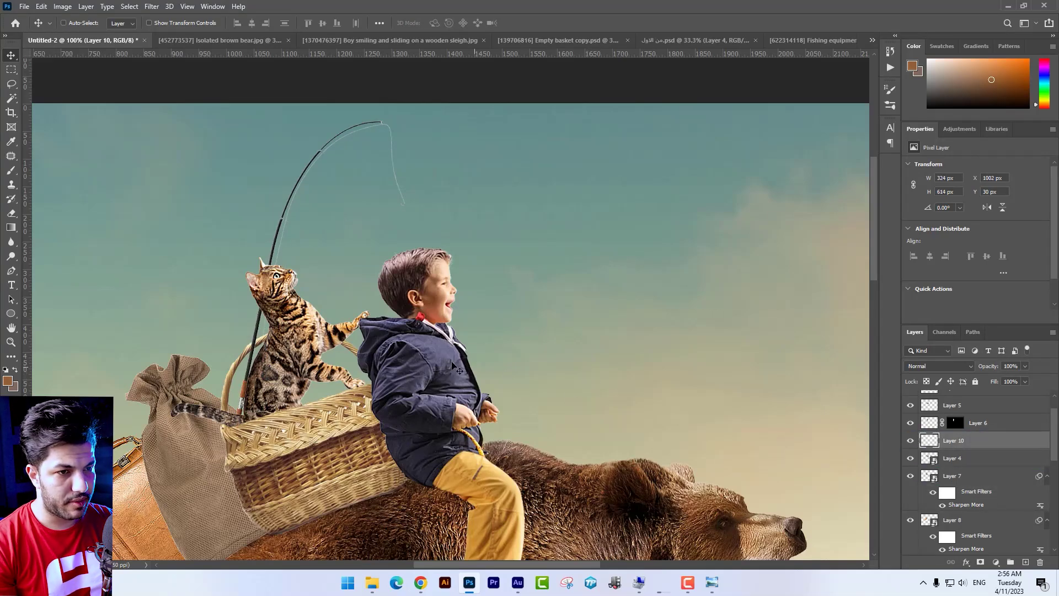
# Rotate the fishing rod by about -3.97° and warp it so its upper part bends further toward the boy.
pyautogui.moveTo(387, 362); pyautogui.dragTo(382, 362)
pyautogui.hotkey('ctrl', 't')
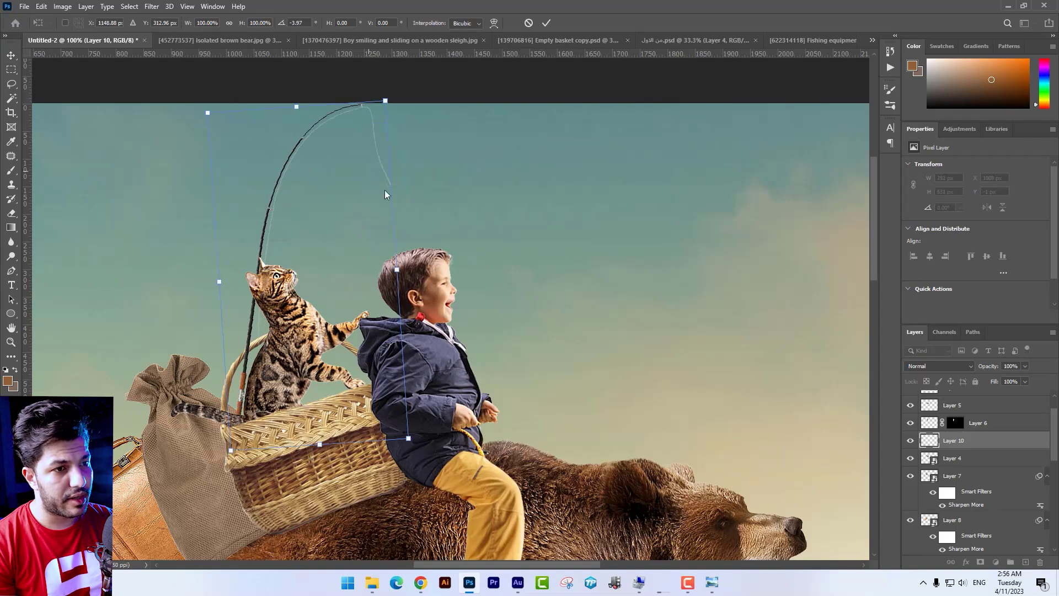
pyautogui.rightClick(367, 171)
pyautogui.click(397, 246)
pyautogui.moveTo(380, 127); pyautogui.dragTo(363, 150)
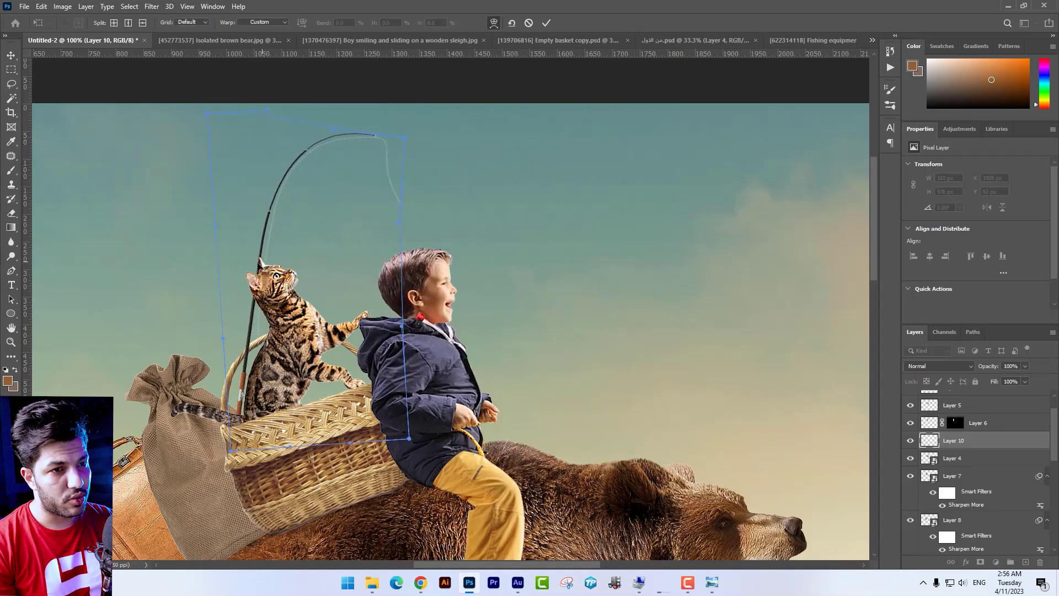
pyautogui.moveTo(259, 263); pyautogui.dragTo(241, 264)
pyautogui.moveTo(325, 141); pyautogui.dragTo(405, 147)
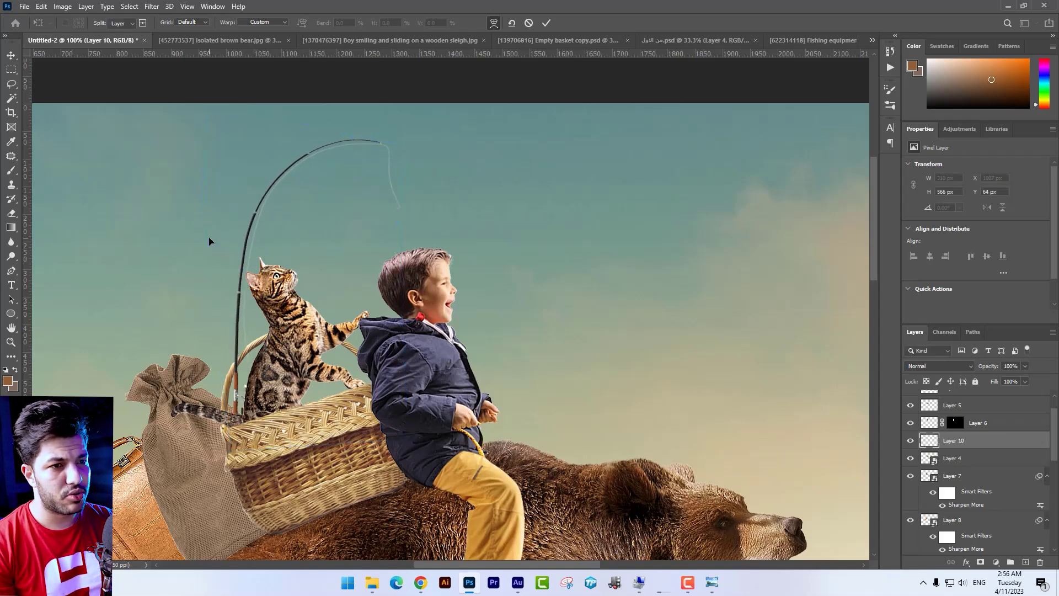
pyautogui.press('Return')
# Skew the fishing rod horizontally by about 2.1° so its upper end leans slightly left.
pyautogui.hotkey('ctrl', 't')
pyautogui.moveTo(314, 140); pyautogui.dragTo(302, 141)
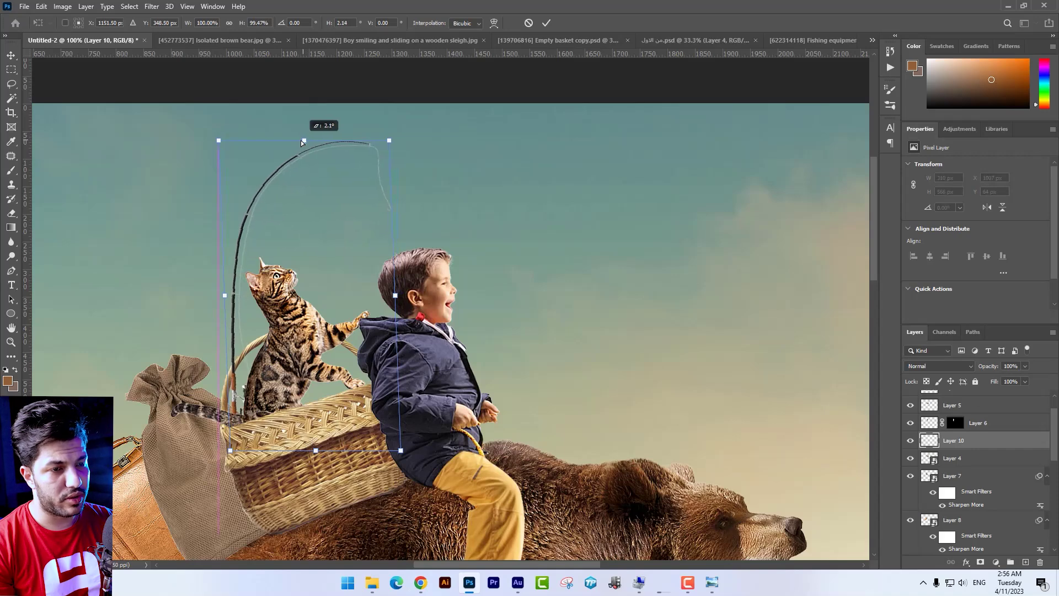
pyautogui.press('Return')
# Erase the loose fishing line hanging from the rod's tip and shrink the eraser brush.
pyautogui.click(11, 213)
pyautogui.rightClick(410, 209)
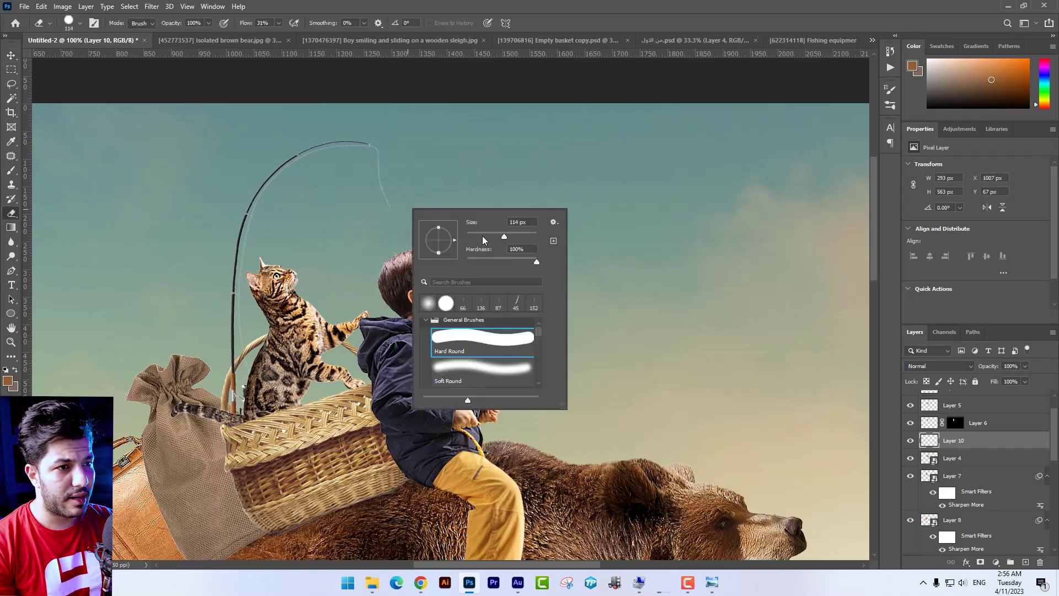
pyautogui.click(483, 236)
pyautogui.moveTo(390, 209); pyautogui.dragTo(379, 166)
pyautogui.hotkey('ctrl', '+')
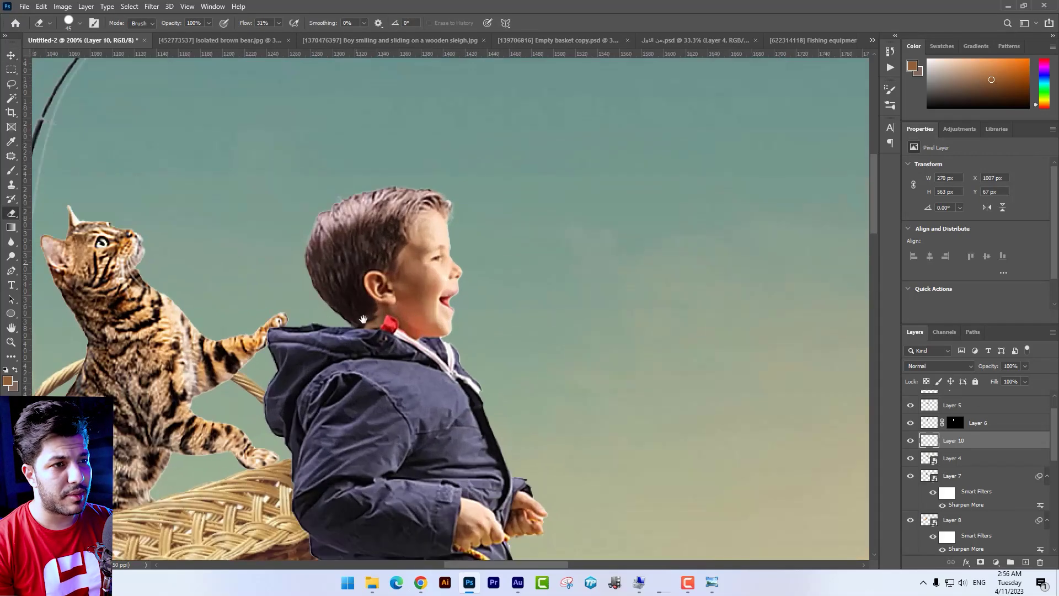
pyautogui.moveTo(363, 319); pyautogui.dragTo(612, 528)
pyautogui.press('[')
pyautogui.press('[')
pyautogui.press('[')
pyautogui.press('[')
pyautogui.press('[')
pyautogui.press('[')
pyautogui.press('[')
pyautogui.press('[')
pyautogui.press('[')
pyautogui.press('[')
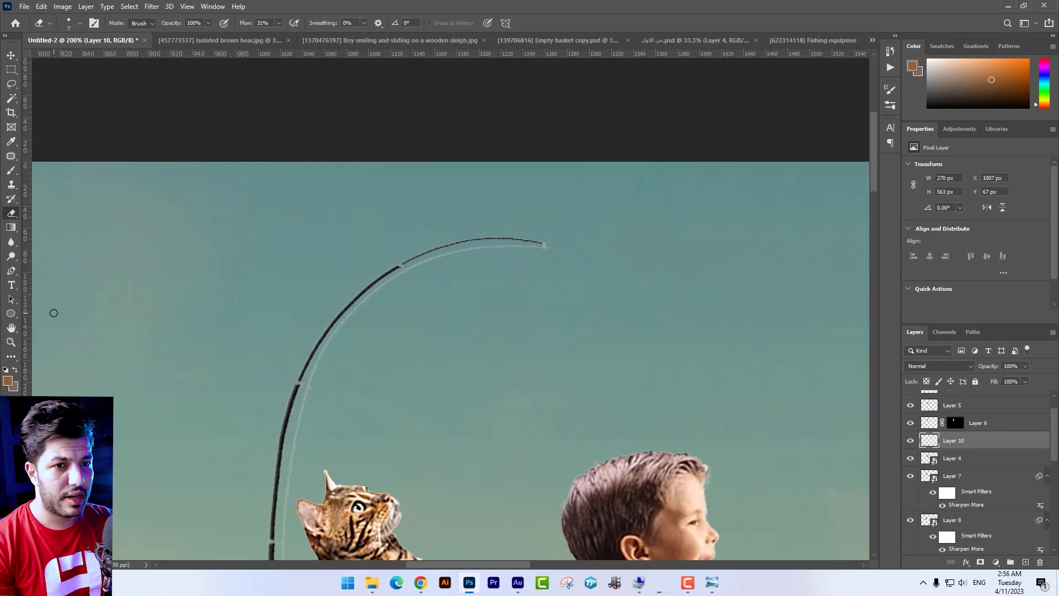
# Set the Pen tool to Shape mode with no fill and a white 7 px stroke.
pyautogui.click(11, 270)
pyautogui.click(80, 22)
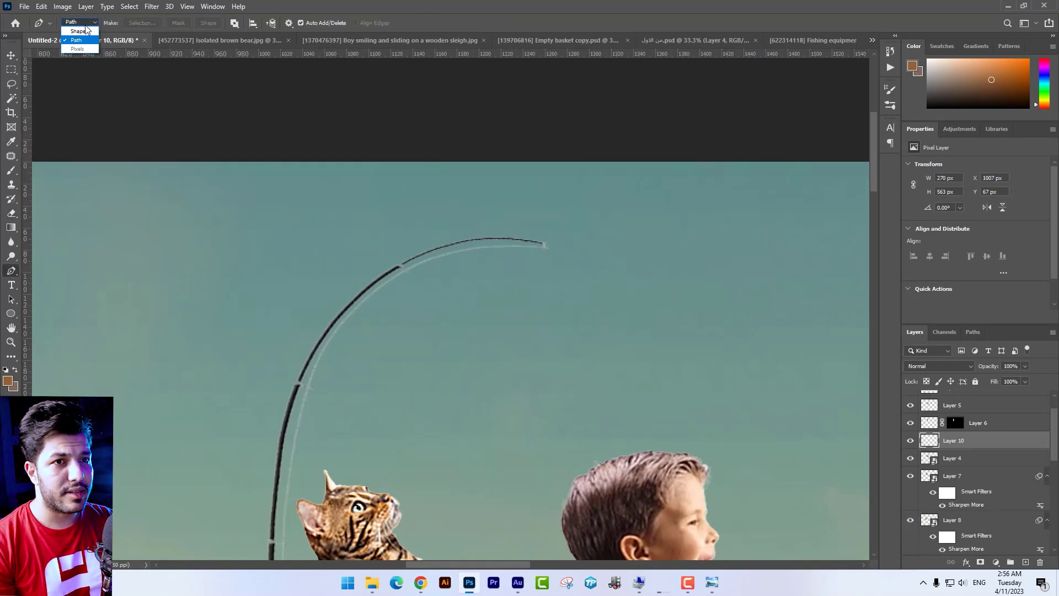
pyautogui.click(87, 30)
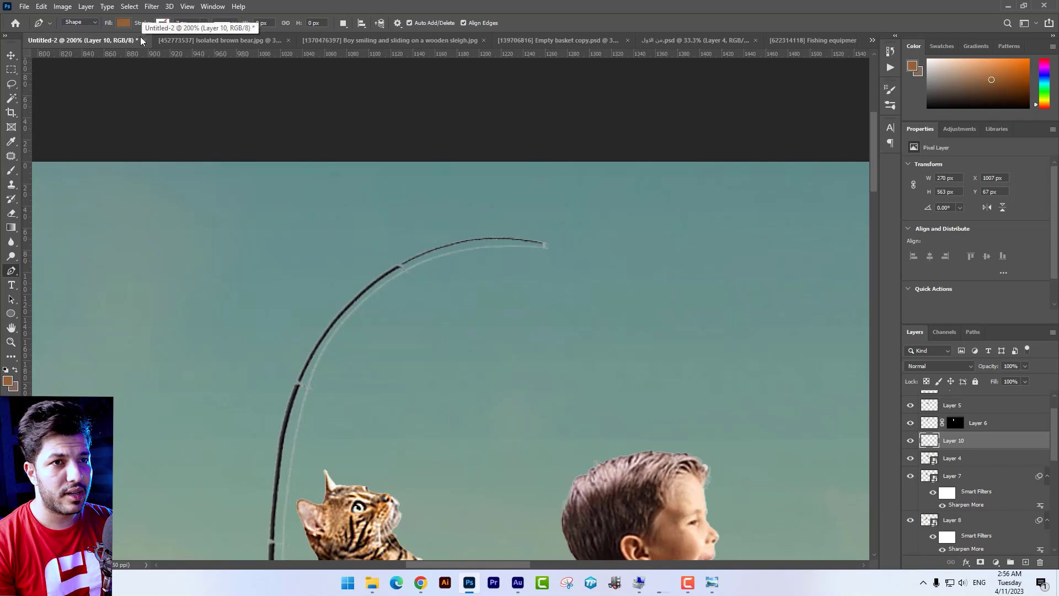
pyautogui.click(123, 24)
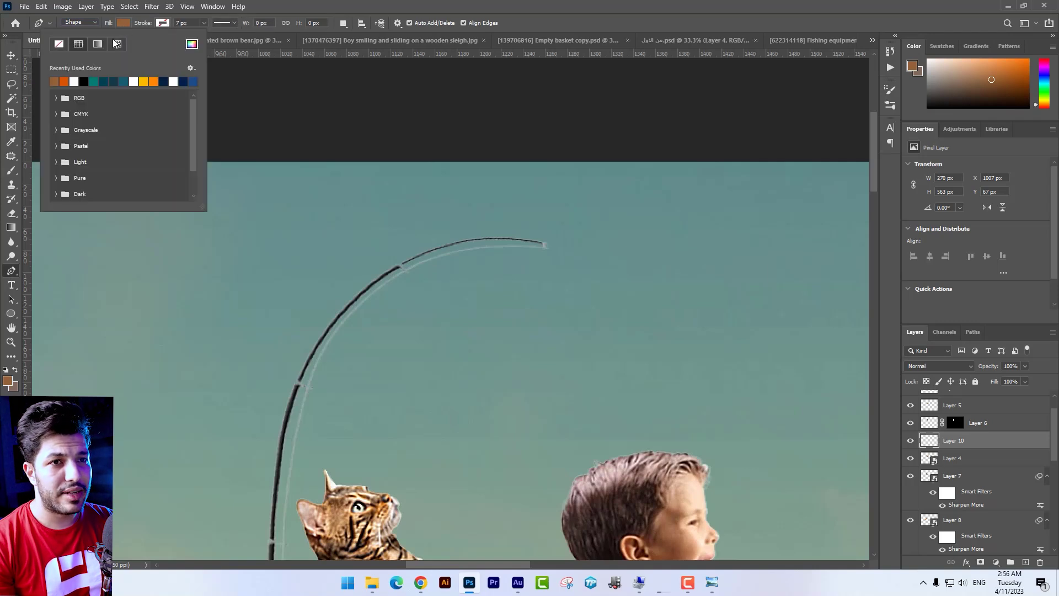
pyautogui.click(63, 50)
pyautogui.click(324, 7)
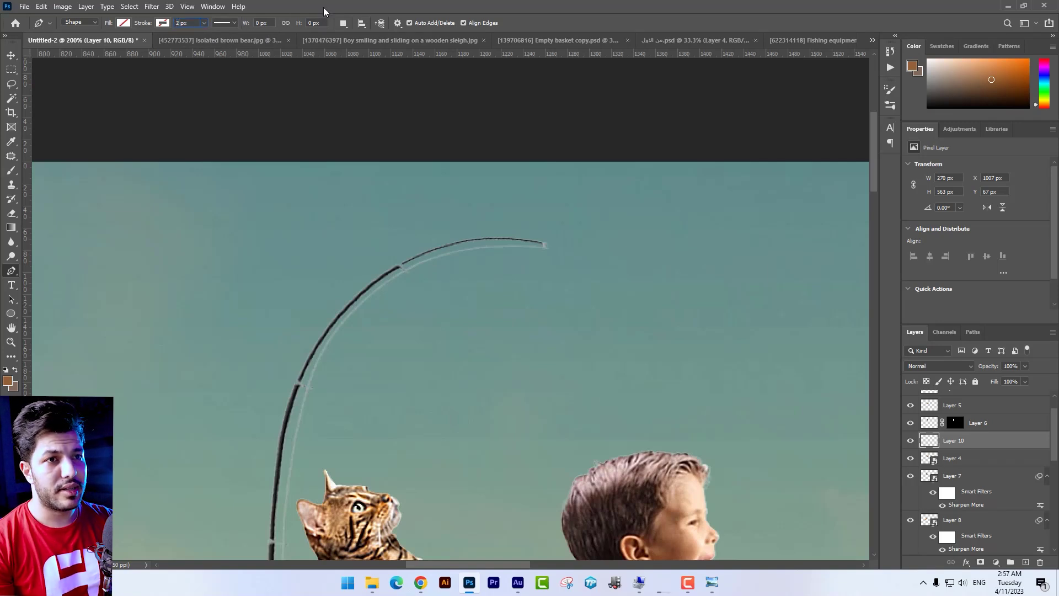
pyautogui.write('7')
pyautogui.click(165, 24)
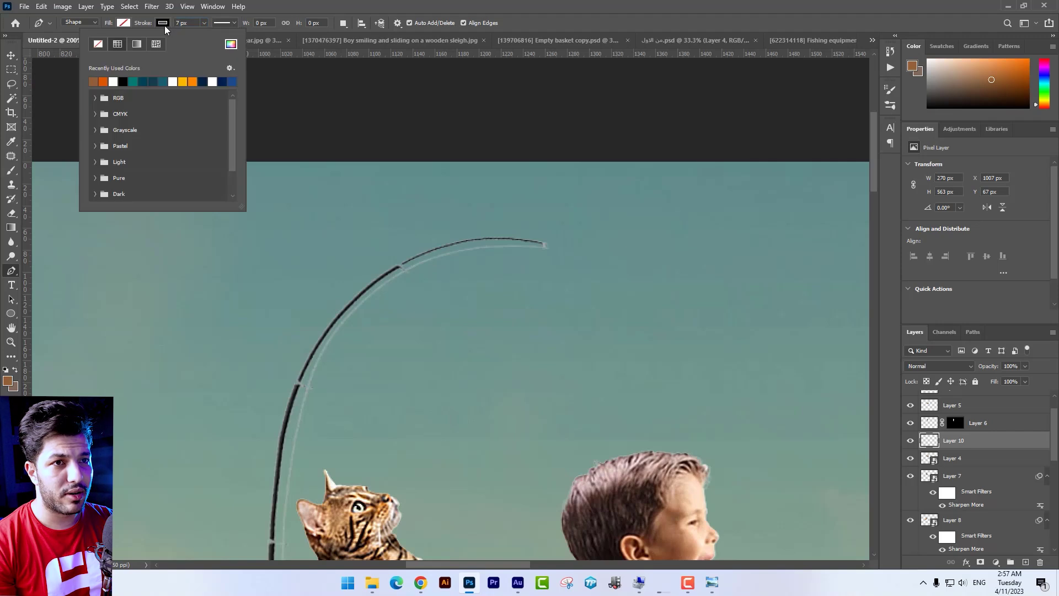
pyautogui.click(114, 81)
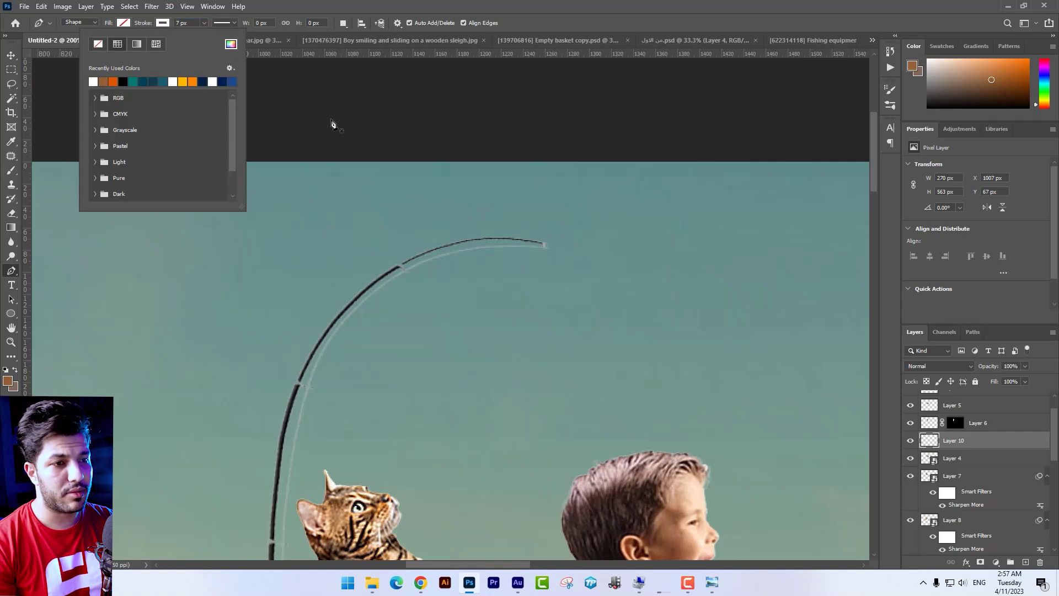
pyautogui.click(349, 317)
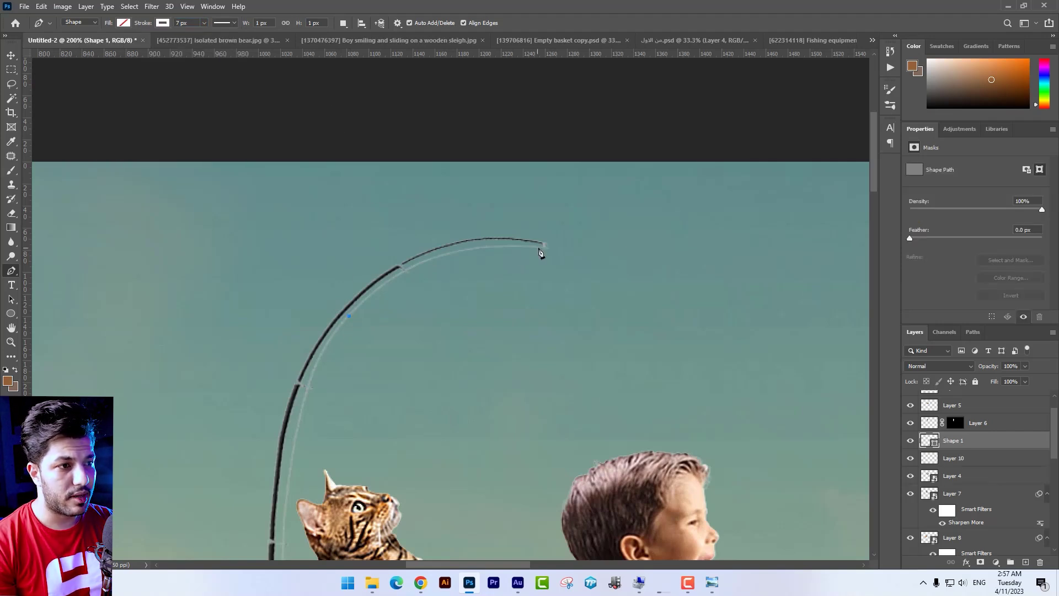
pyautogui.moveTo(546, 250); pyautogui.dragTo(680, 267)
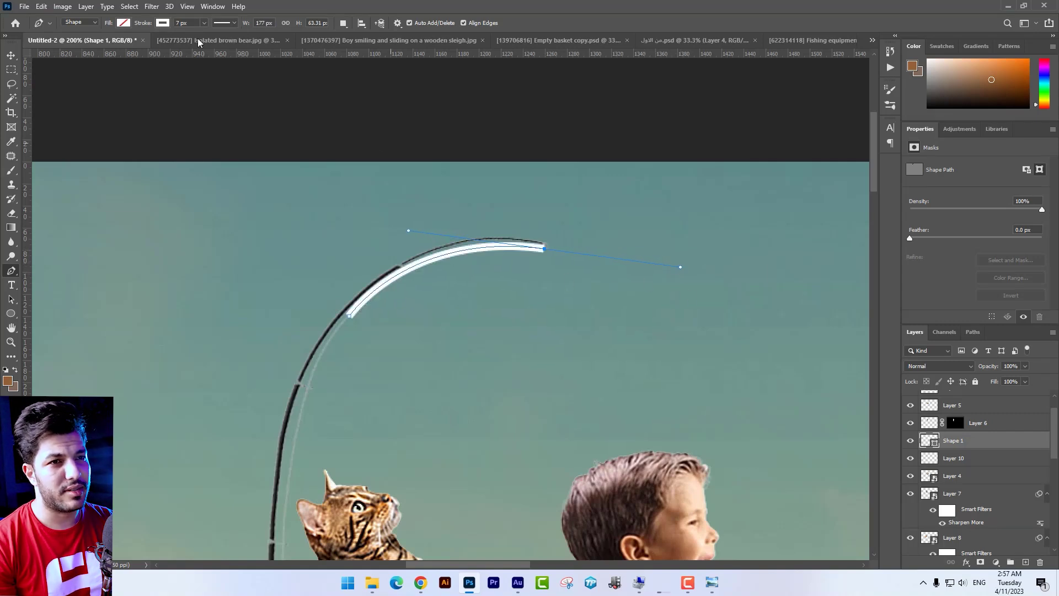
pyautogui.hotkey('ctrl', 'z')
pyautogui.hotkey('ctrl', 'z')
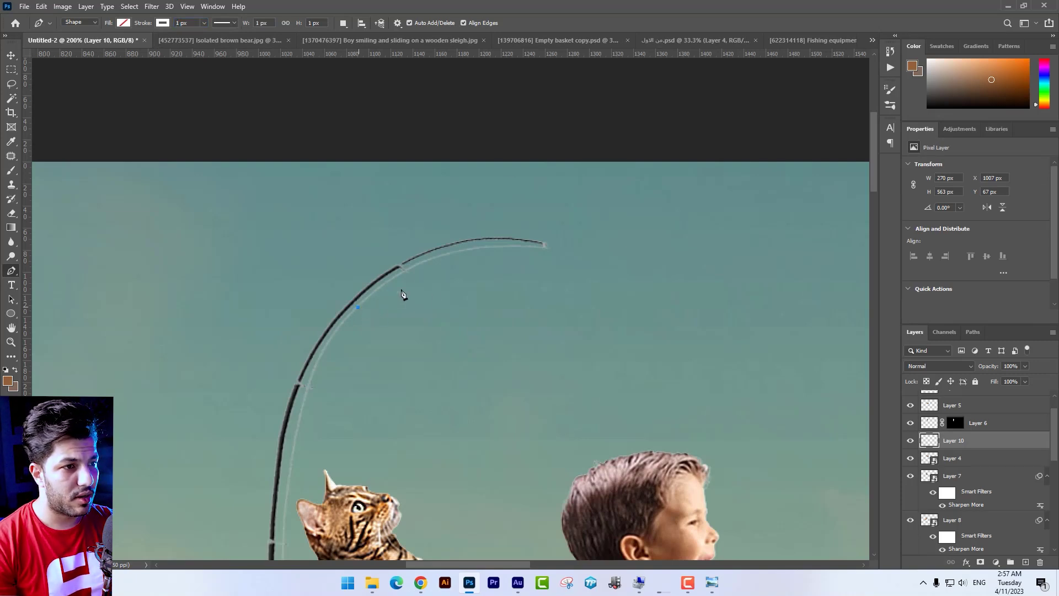
# Draw a curved fishing line along the rod's upper arc, past its tip and back down above the boy.
pyautogui.click(544, 246)
pyautogui.moveTo(545, 249); pyautogui.dragTo(678, 267)
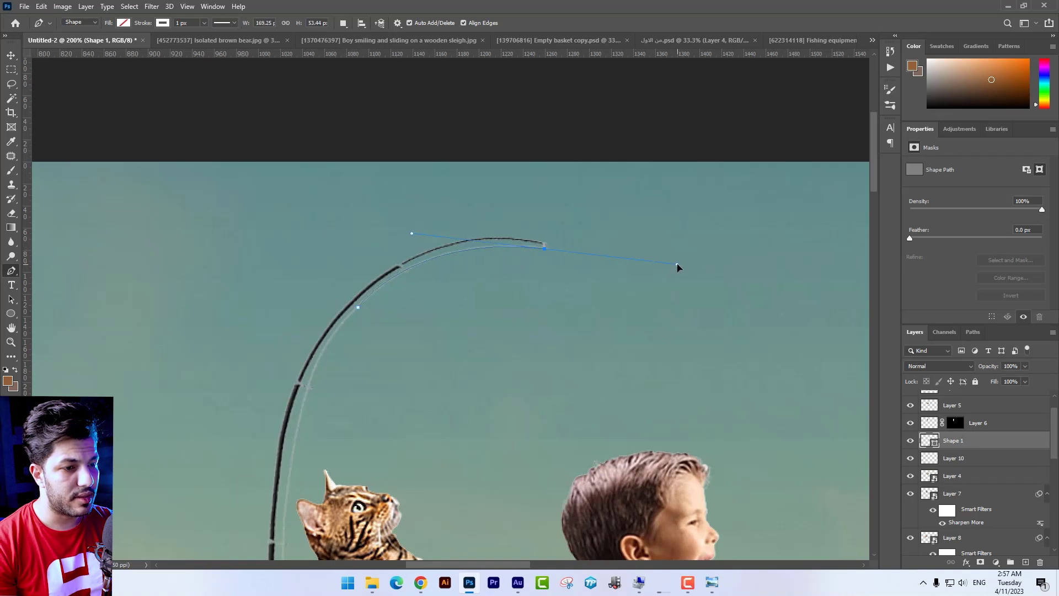
pyautogui.moveTo(490, 324); pyautogui.dragTo(446, 428)
pyautogui.moveTo(474, 346); pyautogui.dragTo(470, 382)
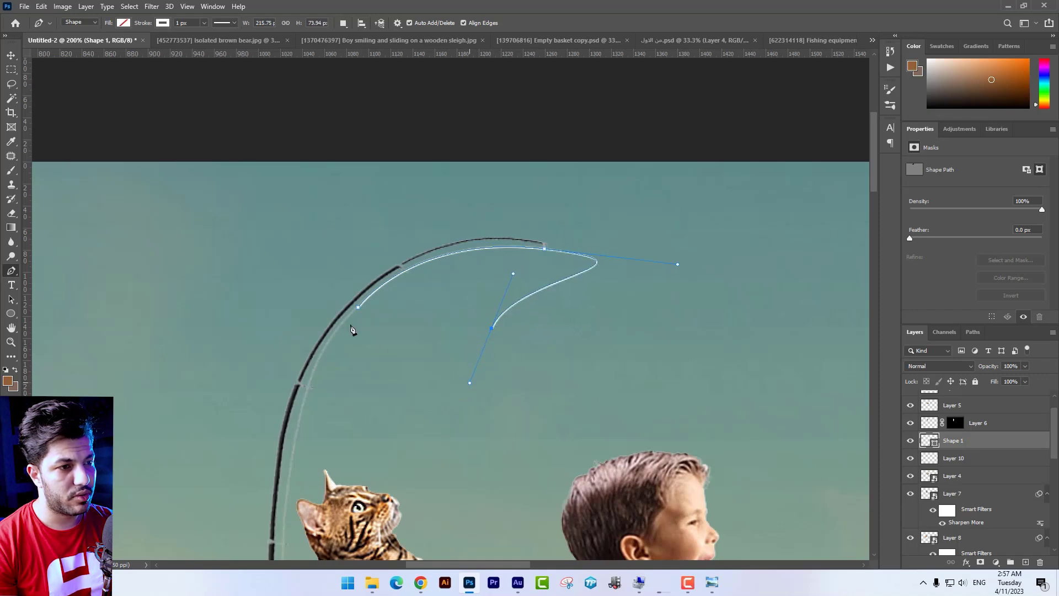
pyautogui.hotkey('ctrl', '-')
pyautogui.press('v')
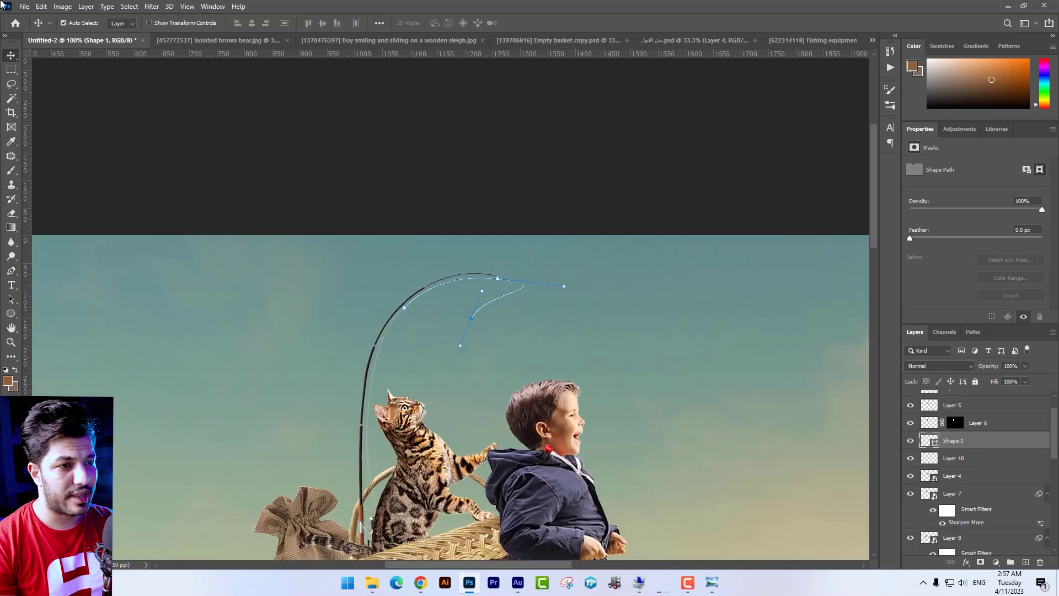
pyautogui.hotkey('ctrl', '+')
pyautogui.moveTo(574, 352); pyautogui.dragTo(597, 342)
pyautogui.hotkey('ctrl', 'z')
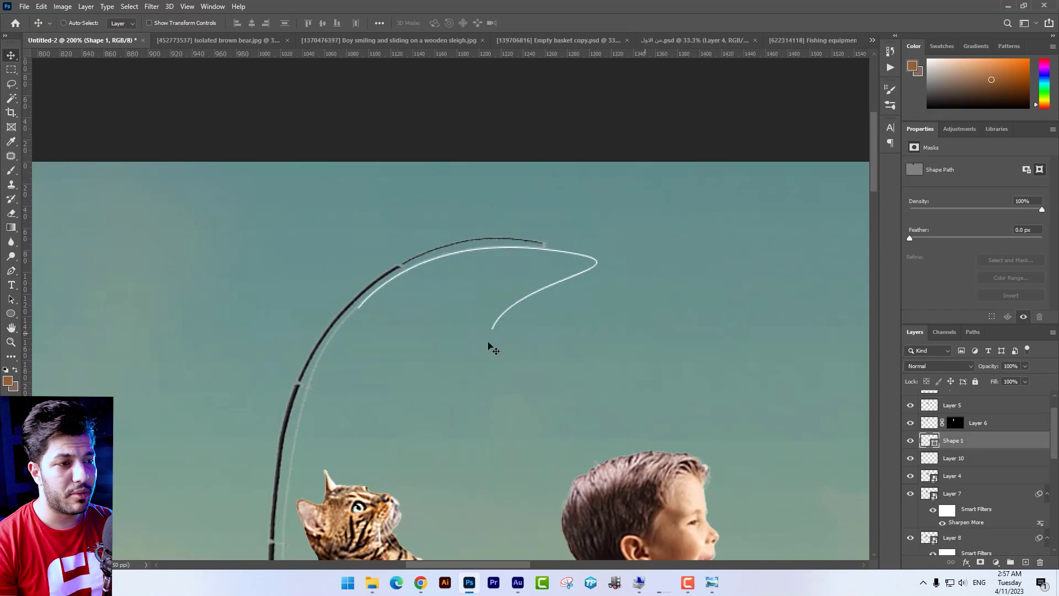
pyautogui.moveTo(598, 391); pyautogui.dragTo(600, 326)
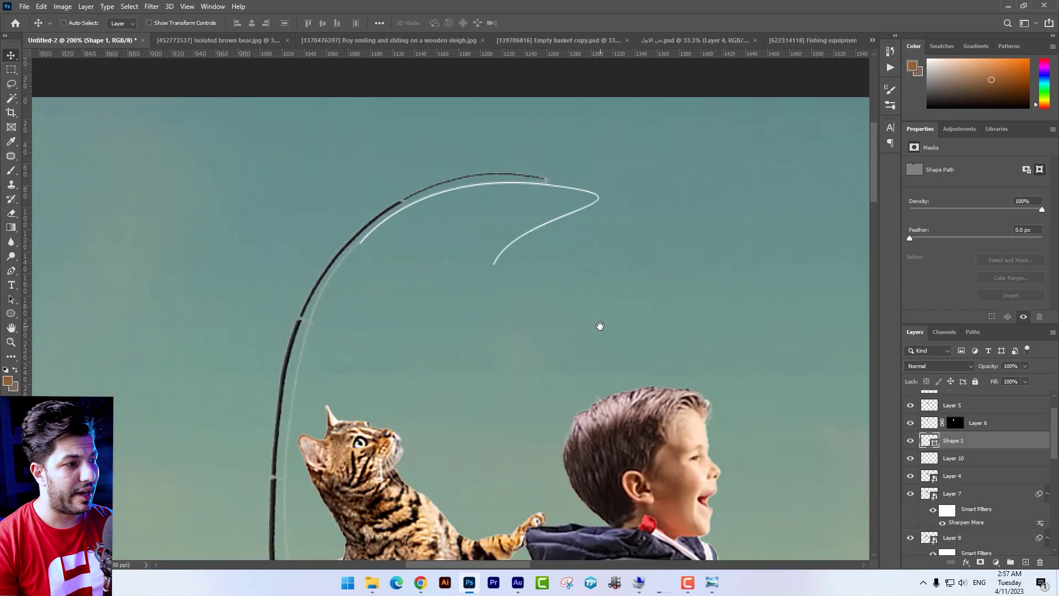
# Add a Color Overlay to the fishing line shape using the grey-green sampled beside the rod.
pyautogui.rightClick(969, 435)
pyautogui.click(902, 118)
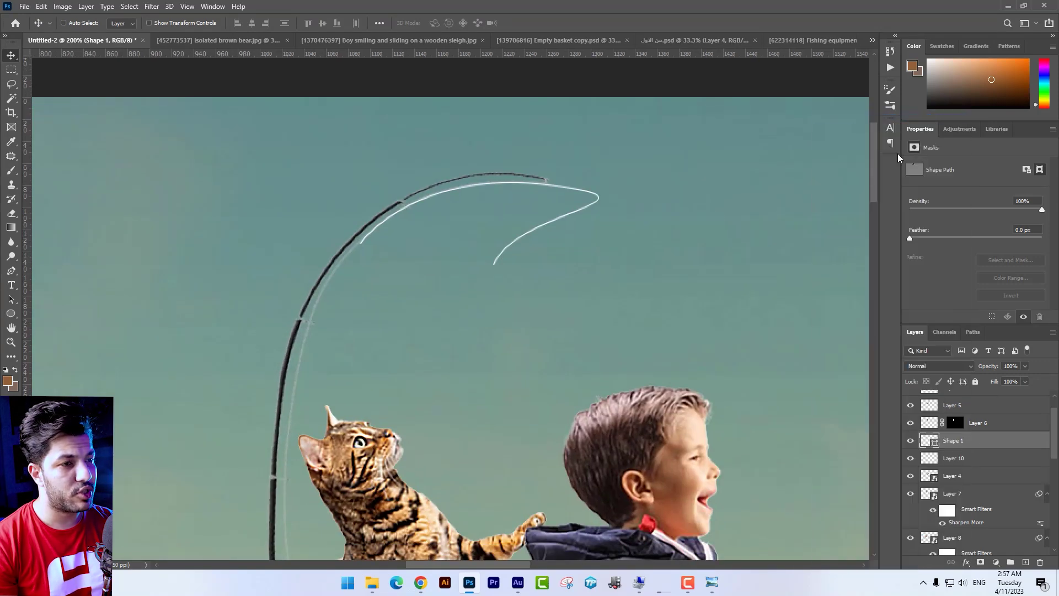
pyautogui.click(669, 235)
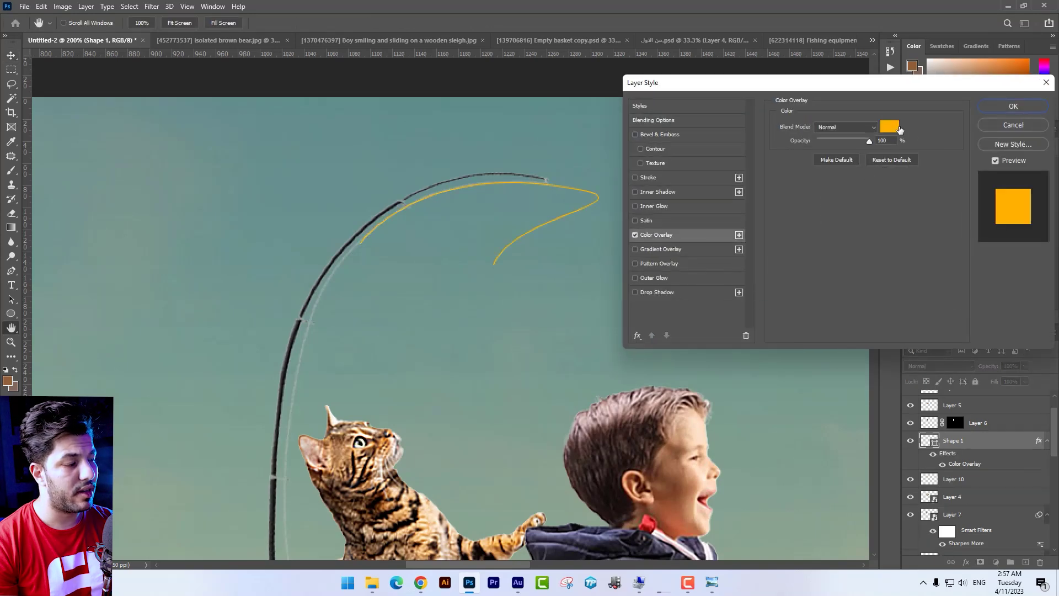
pyautogui.click(890, 127)
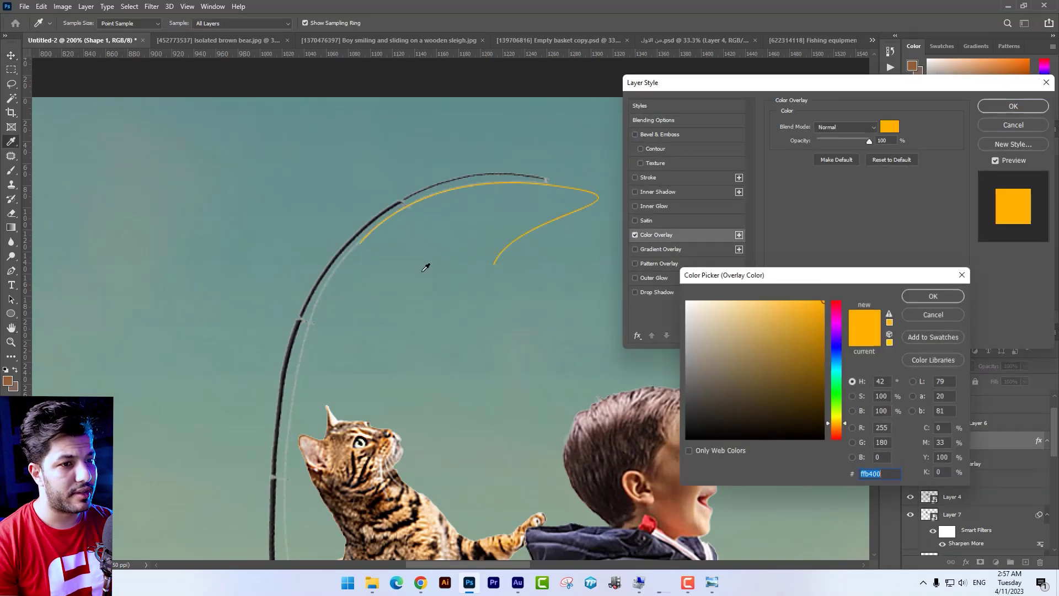
pyautogui.click(324, 293)
pyautogui.press('Return')
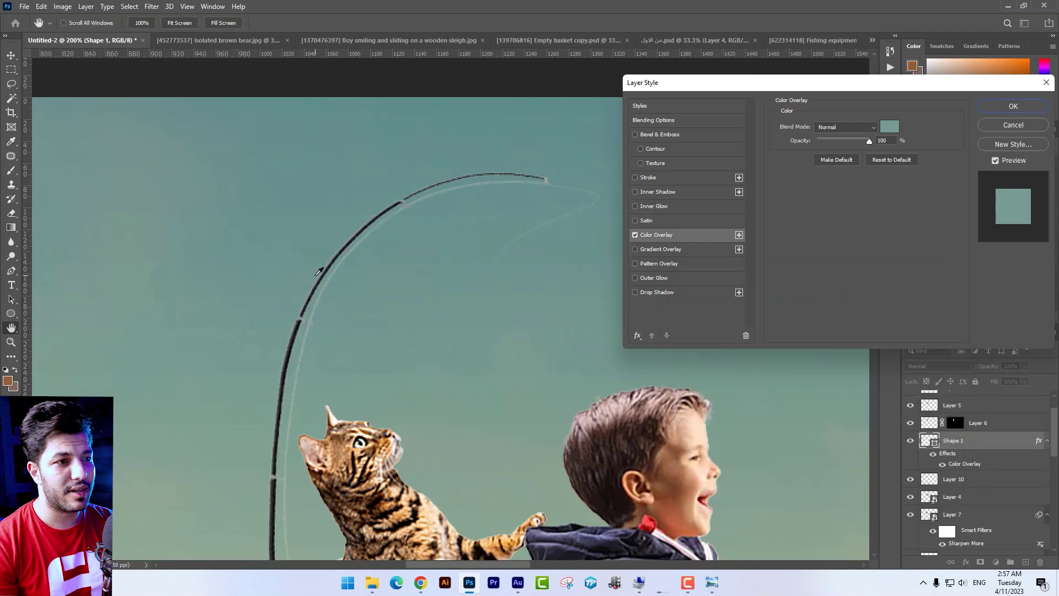
pyautogui.press('Return')
pyautogui.press('ctrl')
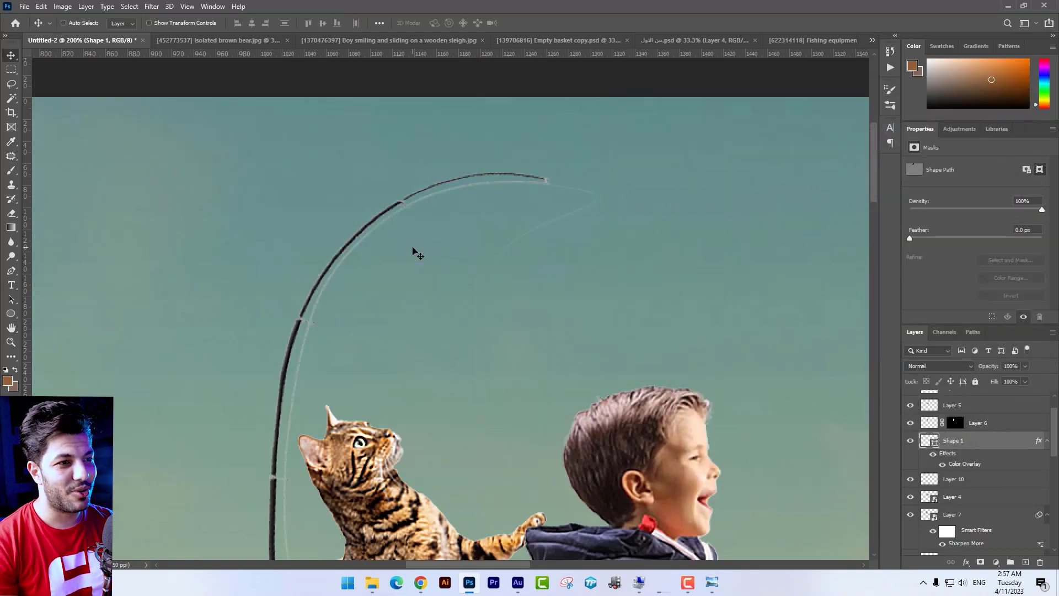
# Lighten the fishing line's Color Overlay to #86aca5.
pyautogui.hotkey('ctrl', '-')
pyautogui.hotkey('ctrl', '+')
pyautogui.rightClick(963, 440)
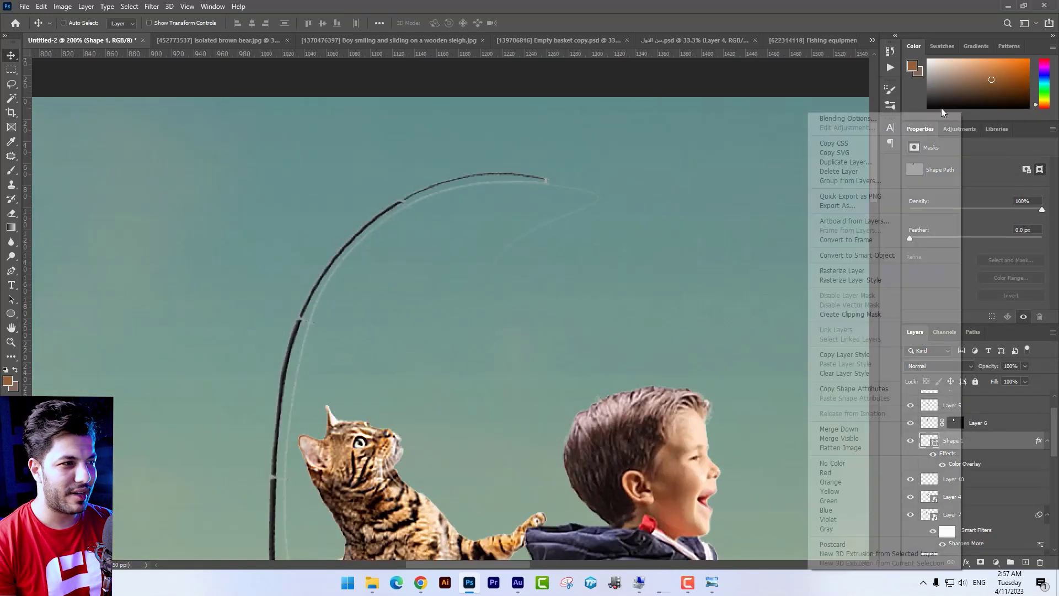
pyautogui.click(847, 117)
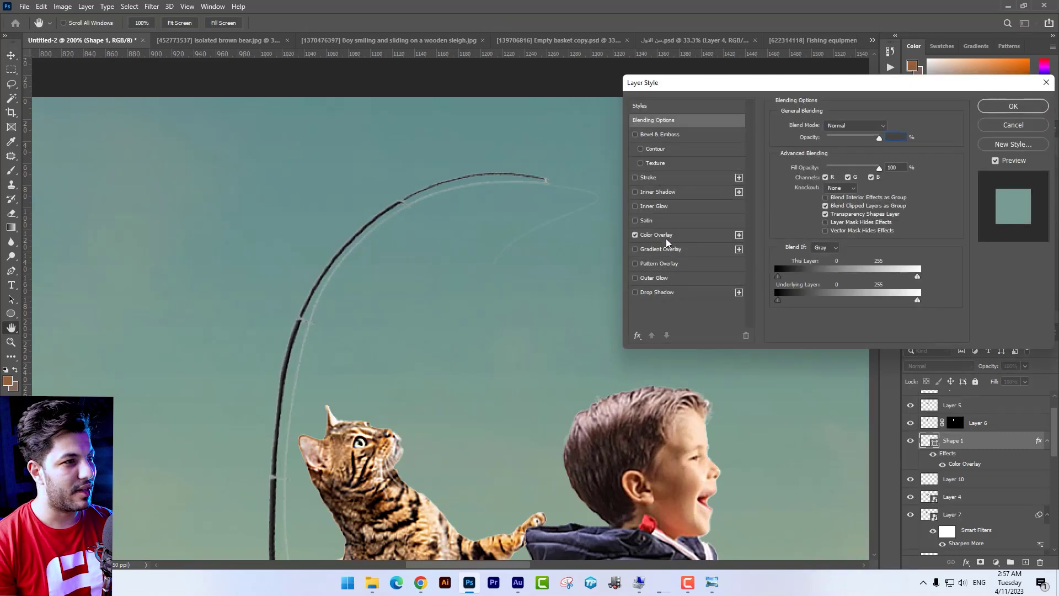
pyautogui.click(658, 234)
pyautogui.click(889, 127)
pyautogui.click(713, 350)
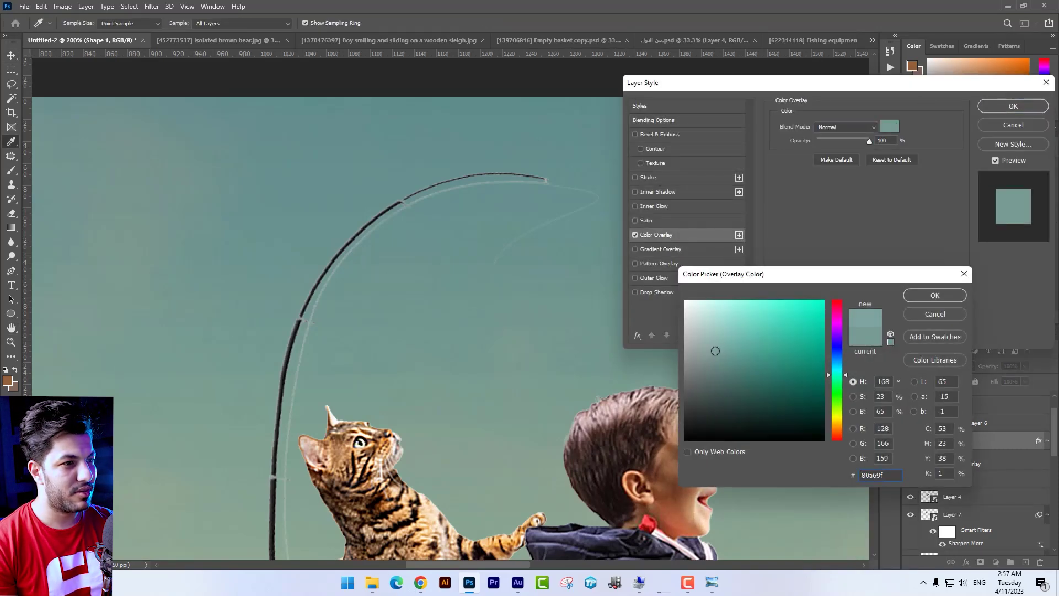
pyautogui.moveTo(713, 350); pyautogui.dragTo(716, 345)
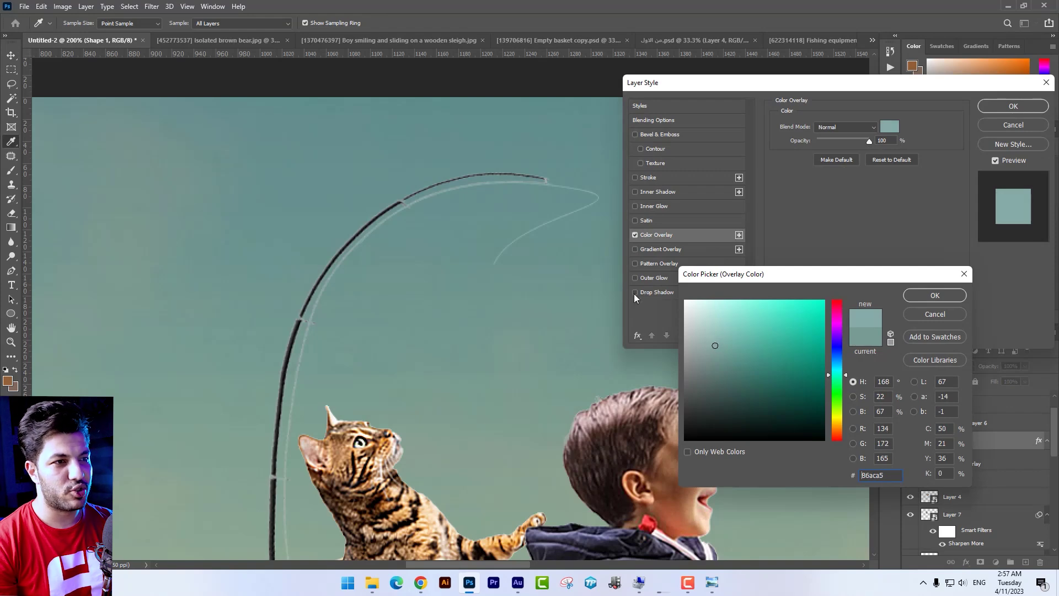
pyautogui.press('Return')
pyautogui.press('Return')
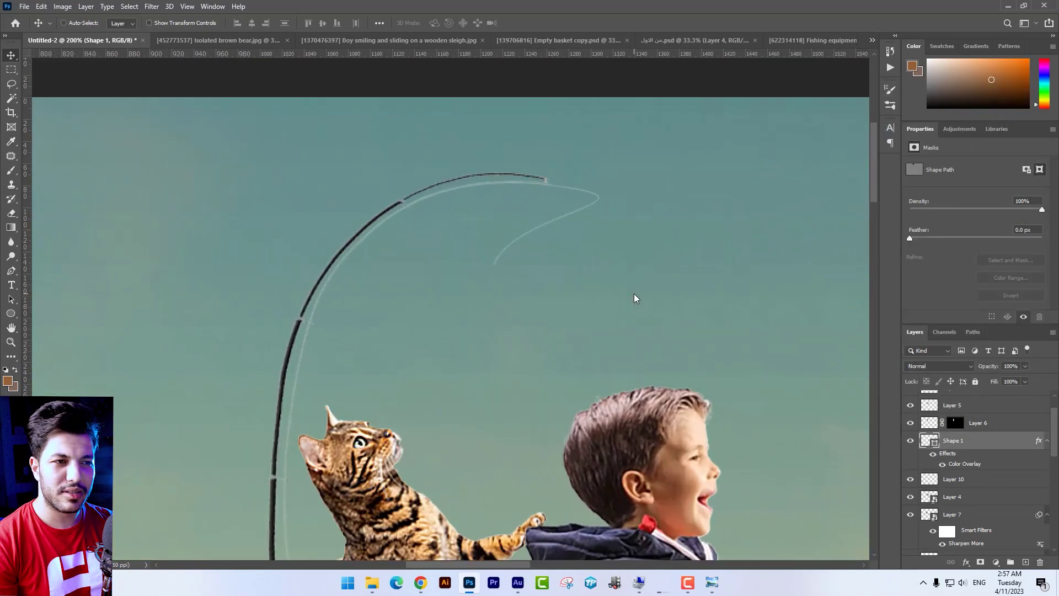
# Open the stock photo of the whole salmon on white as a separate document.
pyautogui.hotkey('alt', 'Tab')
pyautogui.moveTo(709, 314); pyautogui.dragTo(764, 6)
pyautogui.hotkey('alt', 'Tab')
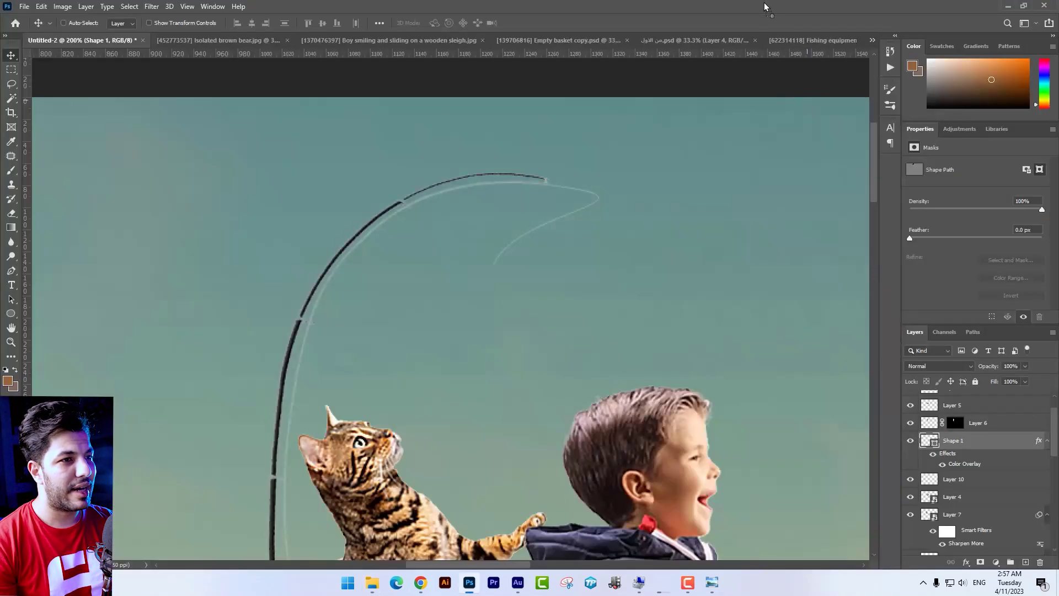
# Select the white background around the salmon and subtract the fish's lower head from the selection with Quick Selection.
pyautogui.press('w')
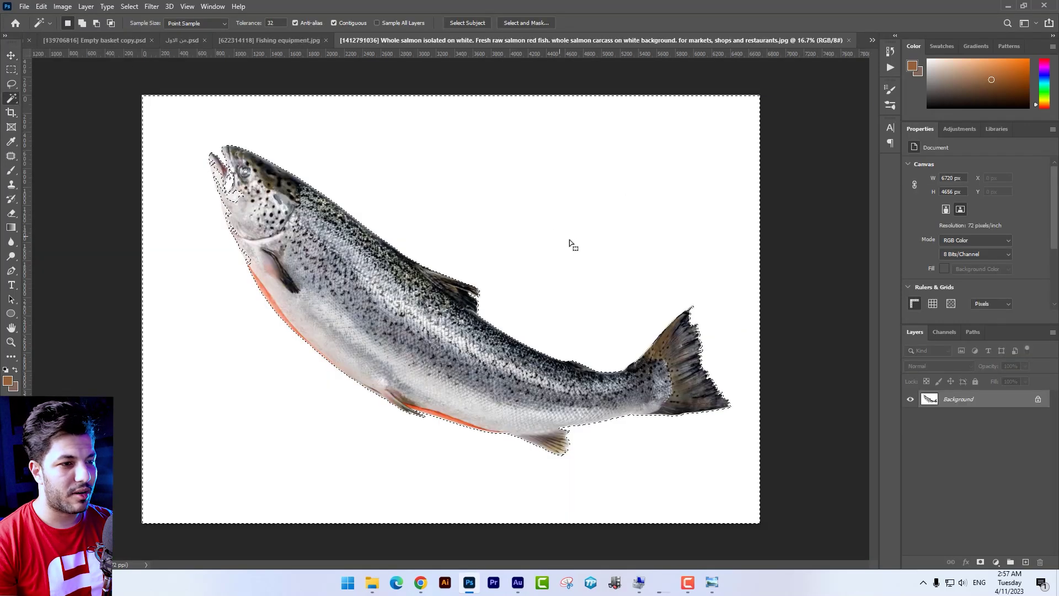
pyautogui.click(570, 239)
pyautogui.rightClick(11, 98)
pyautogui.click(55, 109)
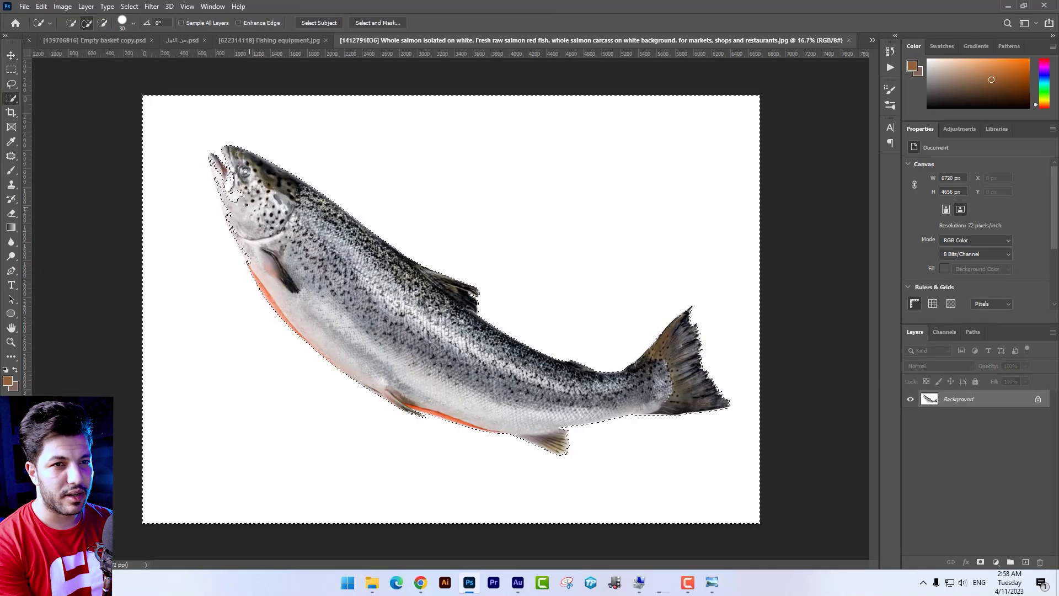
pyautogui.moveTo(241, 191); pyautogui.dragTo(236, 231)
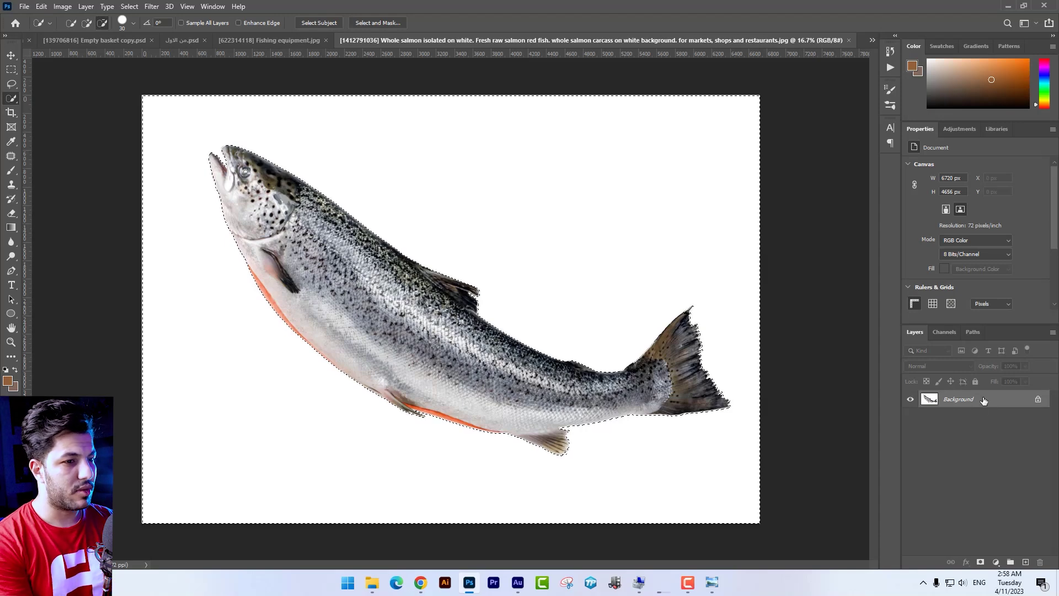
# Unlock the salmon's background layer, delete the selected white and convert the layer to a smart object.
pyautogui.doubleClick(984, 399)
pyautogui.press('Return')
pyautogui.press('Delete')
pyautogui.rightClick(985, 399)
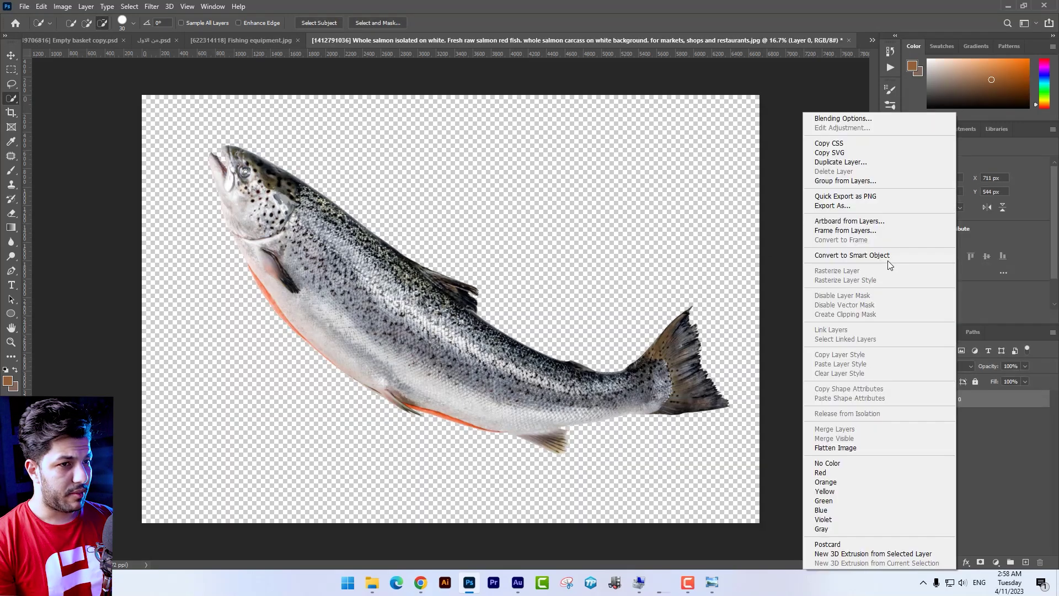
pyautogui.click(888, 260)
# Copy the salmon into the bear composite and scale it down to 852 × 503 px, placed across the basket behind the boy.
pyautogui.press('v')
pyautogui.press('Tab')
pyautogui.moveTo(336, 216); pyautogui.dragTo(530, 275)
pyautogui.hotkey('ctrl', 't')
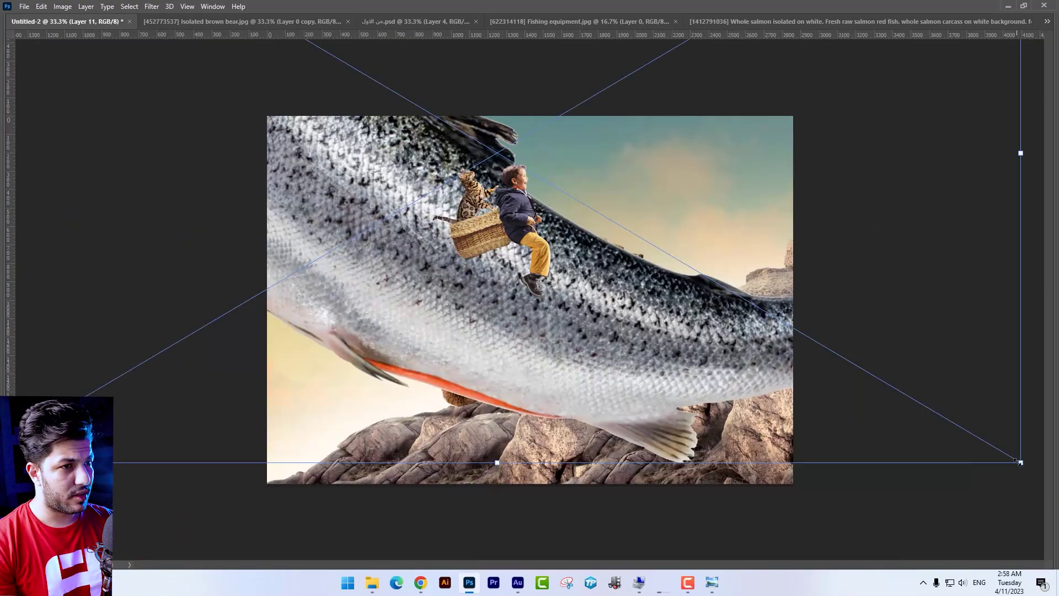
pyautogui.moveTo(1019, 461); pyautogui.dragTo(607, 201)
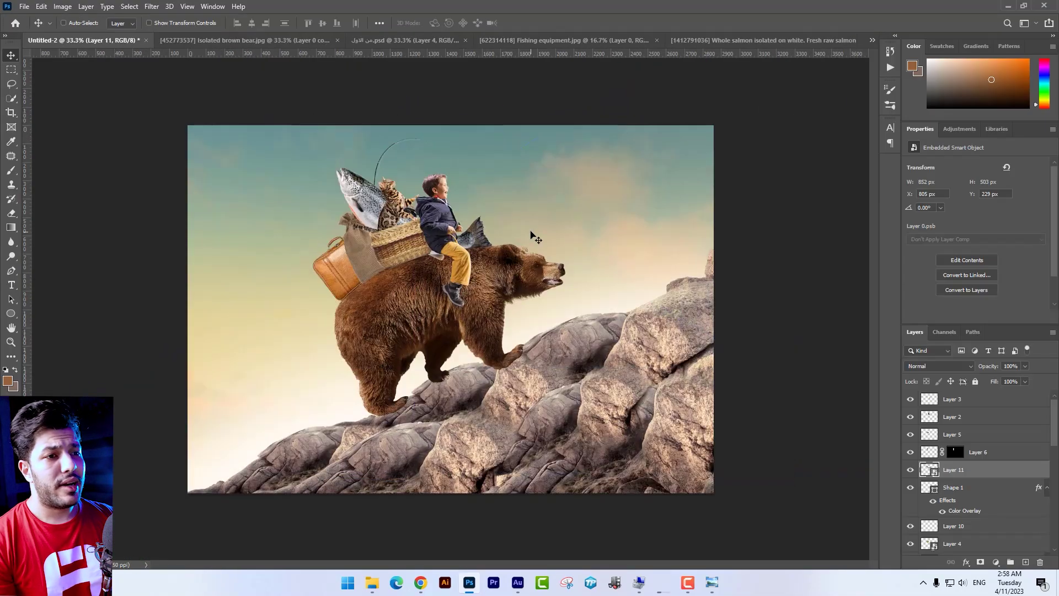
pyautogui.scroll(2, 501, 186)
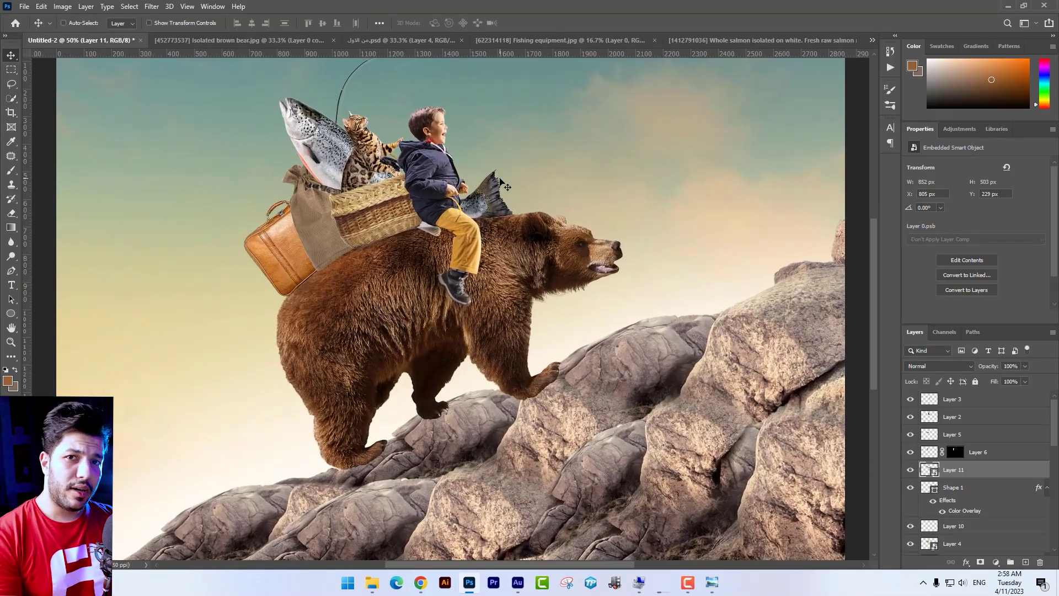